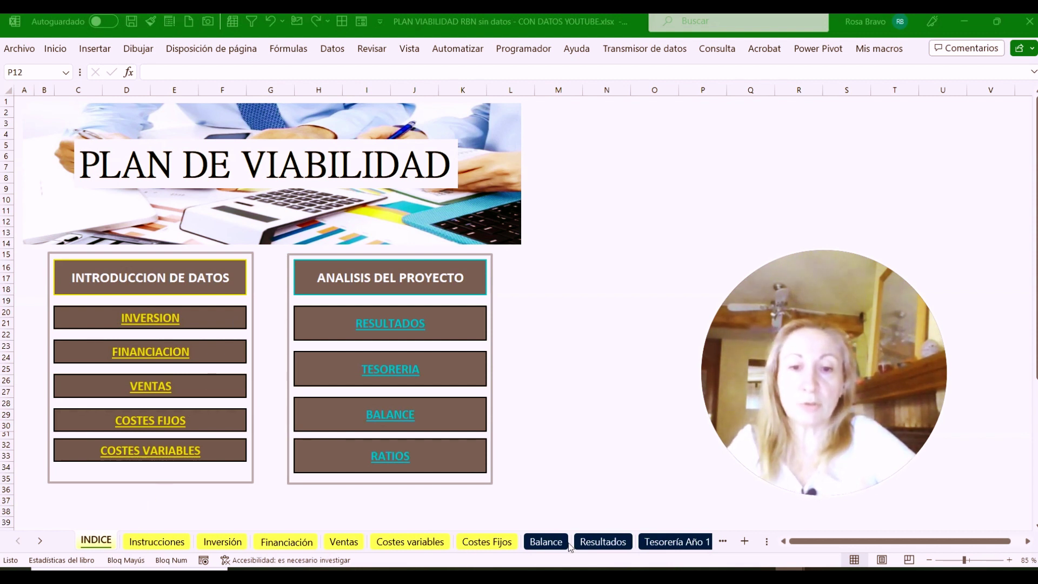
Scroll the sheet tab bar back and forth to reveal INDICE, Instrucciones and the later sheet names
left_click(42, 543)
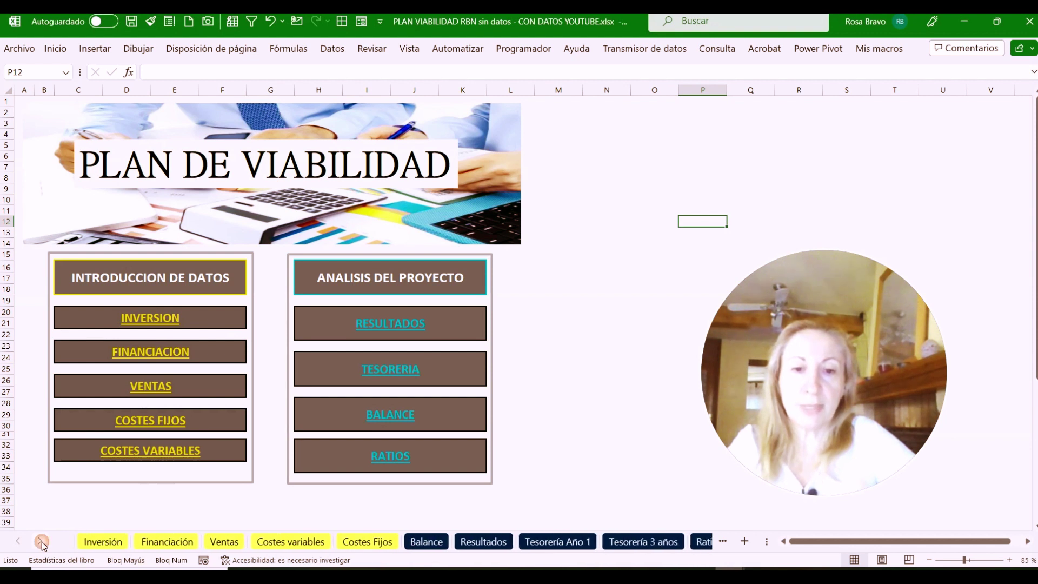
left_click(42, 543)
left_click(18, 542)
left_click(18, 542)
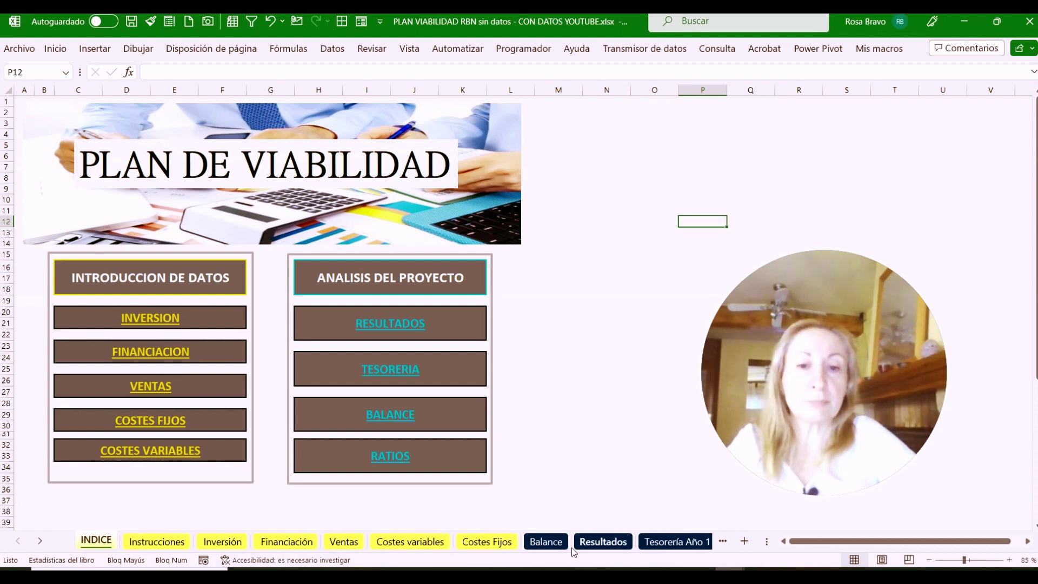
left_click(40, 541)
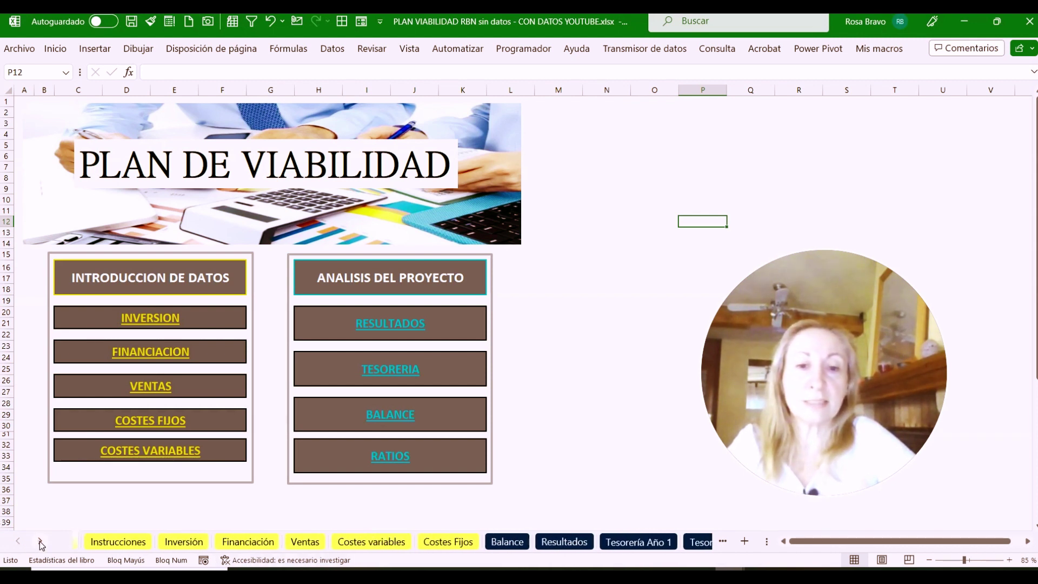
left_click(40, 541)
left_click(41, 541)
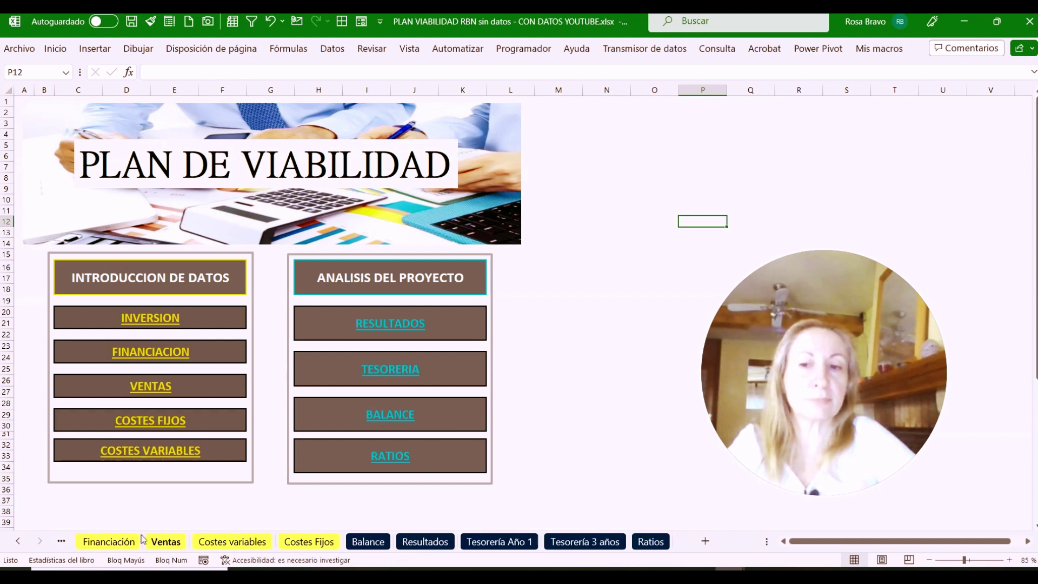
left_click(18, 542)
left_click(18, 541)
left_click(18, 541)
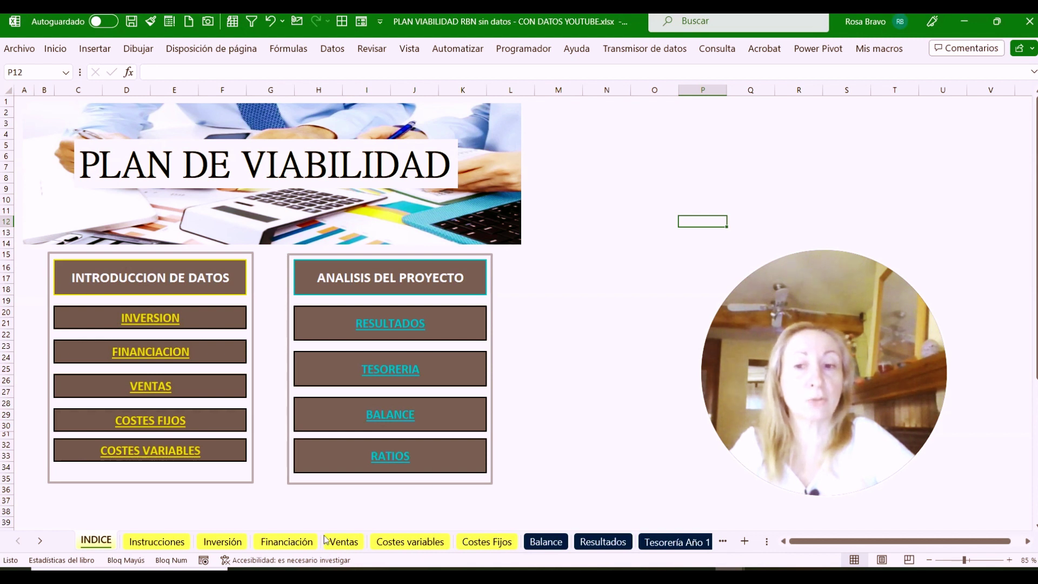
left_click(39, 541)
left_click(39, 541)
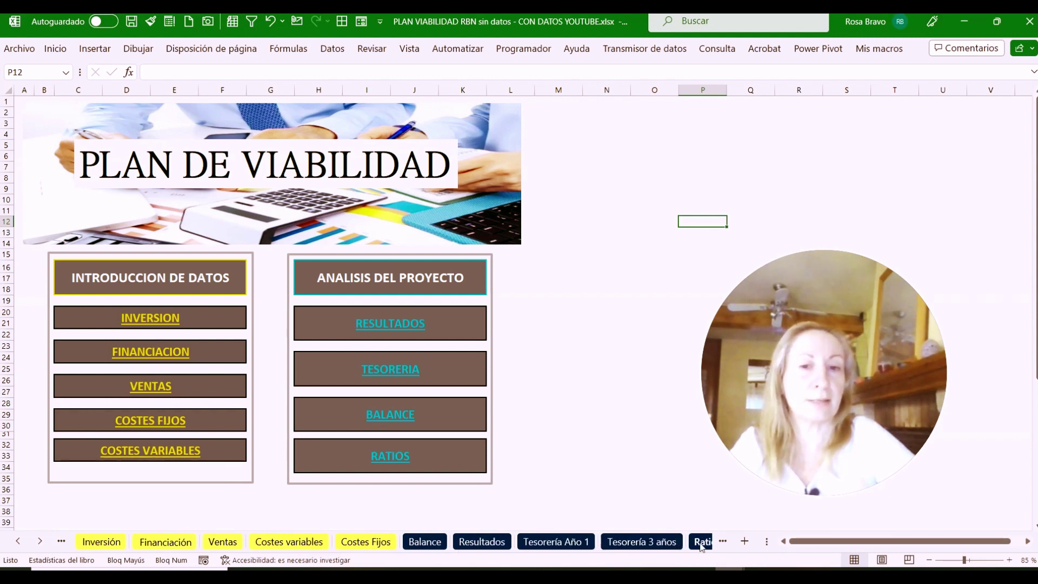
Look through the Balance, Resultados, Tesorería Año 1, Tesorería 3 años and Ratios sheets, then return to INDICE
left_click(425, 542)
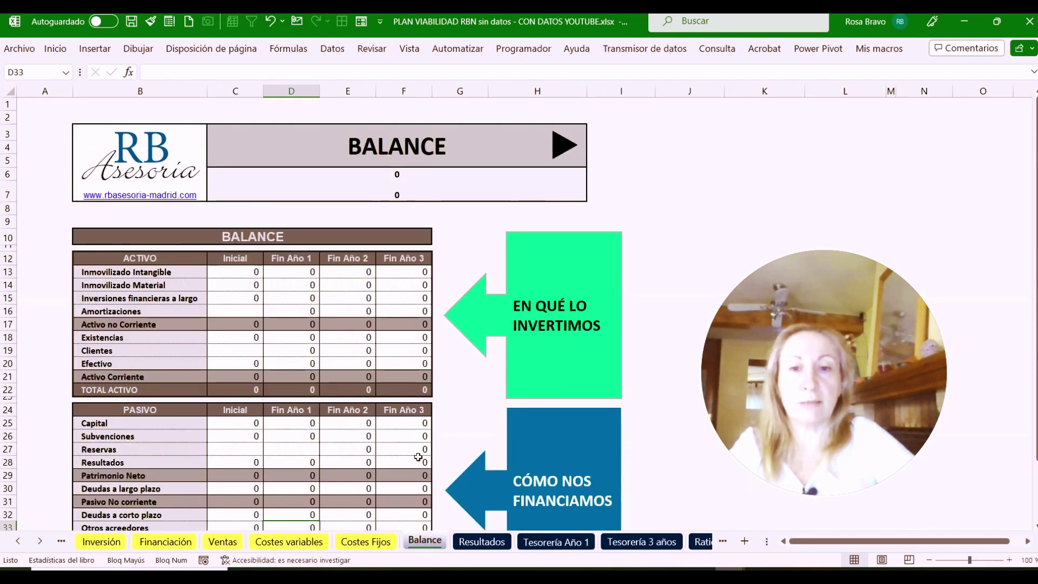
scroll(418, 457, "down", 3)
left_click(482, 542)
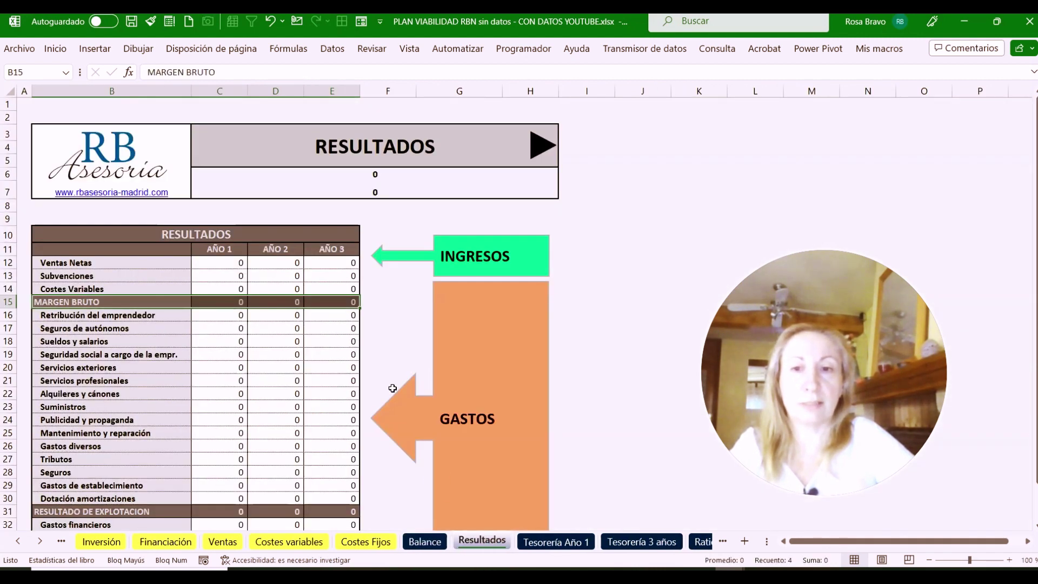
scroll(392, 388, "down", 4)
left_click(556, 542)
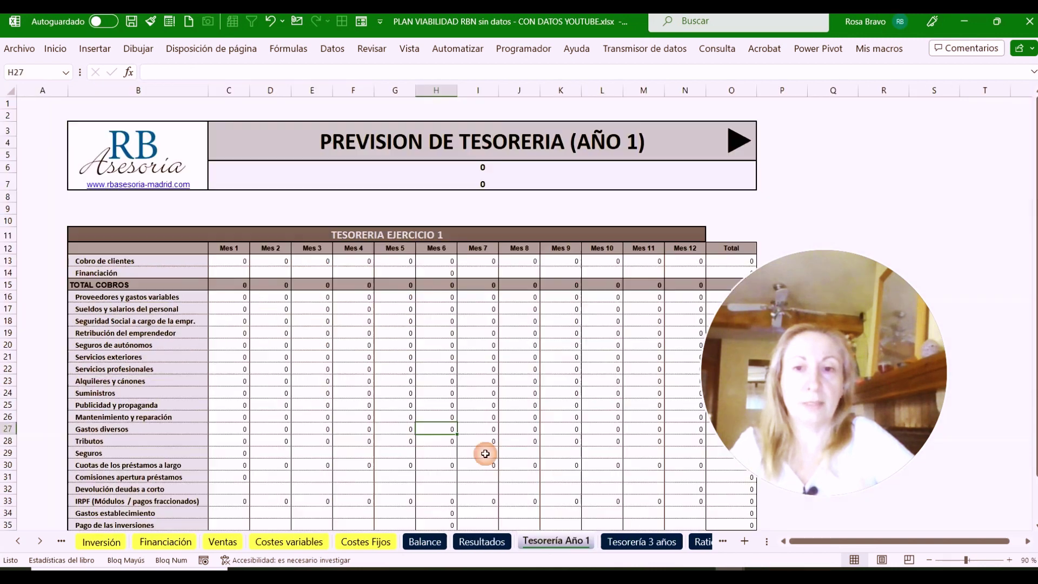
scroll(485, 453, "down", 5)
left_click(641, 542)
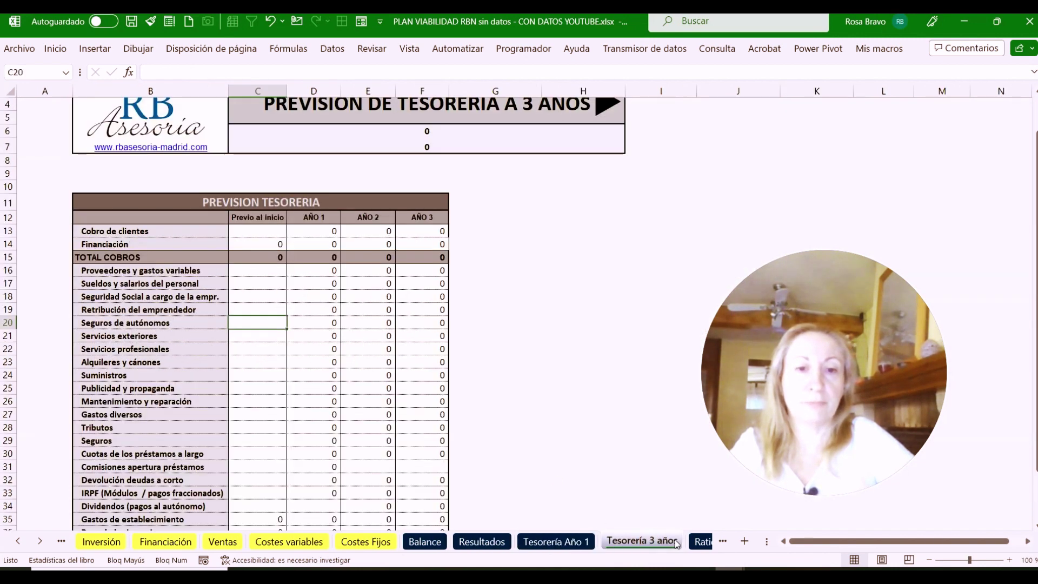
left_click(702, 542)
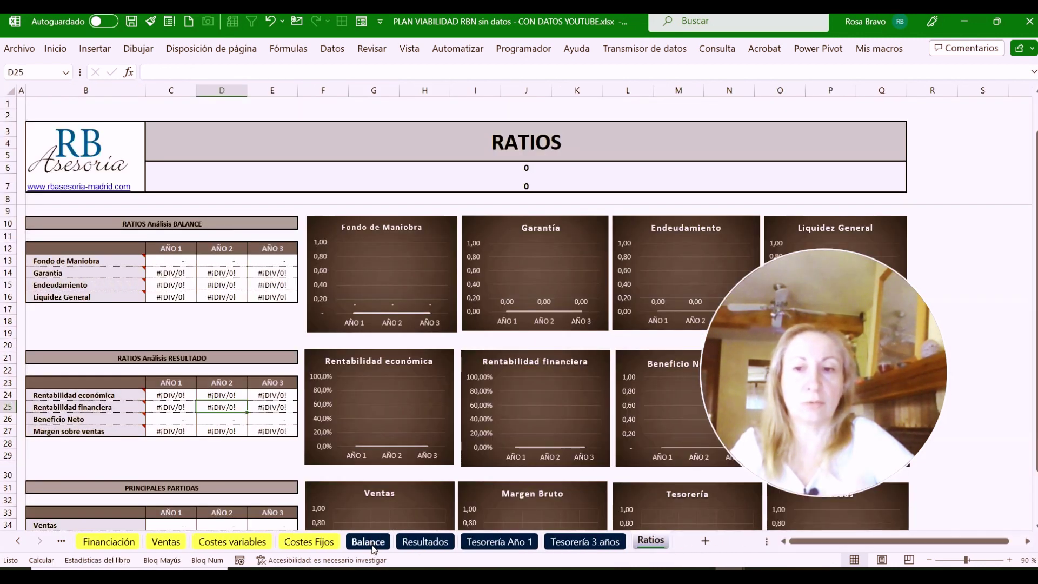
left_click(368, 542)
left_click(18, 542)
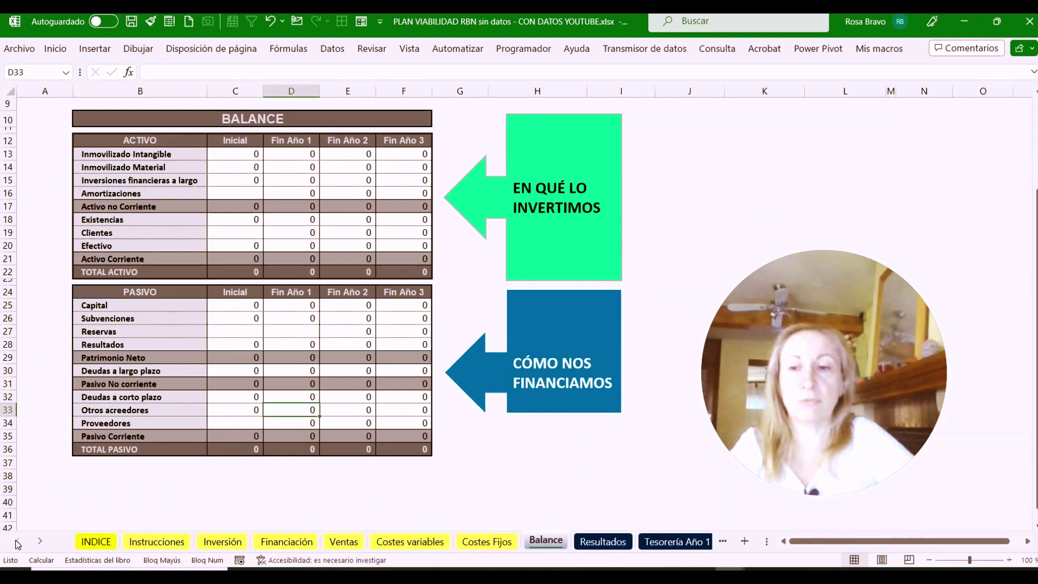
left_click(102, 542)
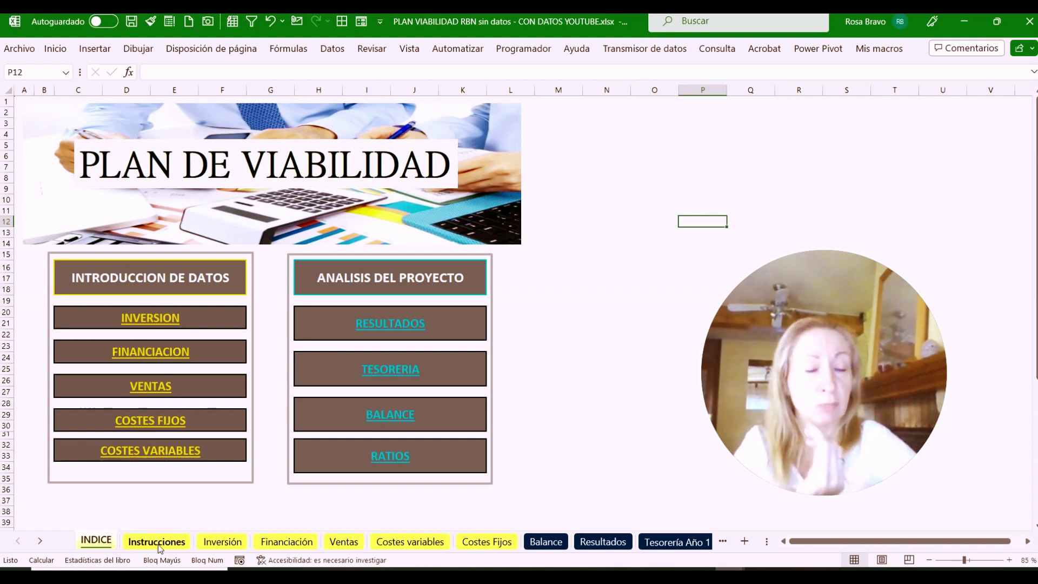
On the Instrucciones sheet, enter the entrepreneur's full name in capitals under Apellidos y Nombre
left_click(158, 543)
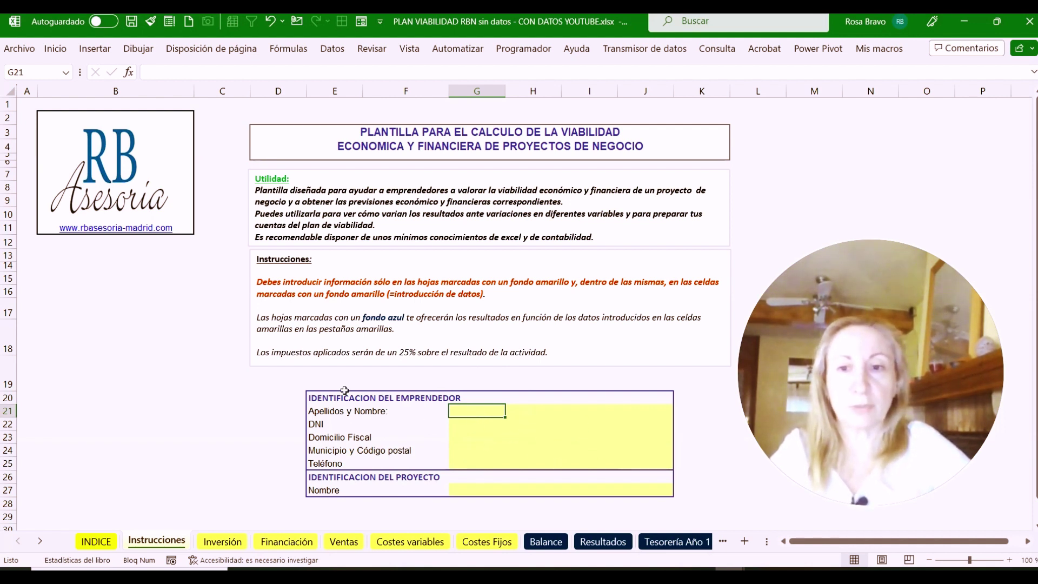
type("ro")
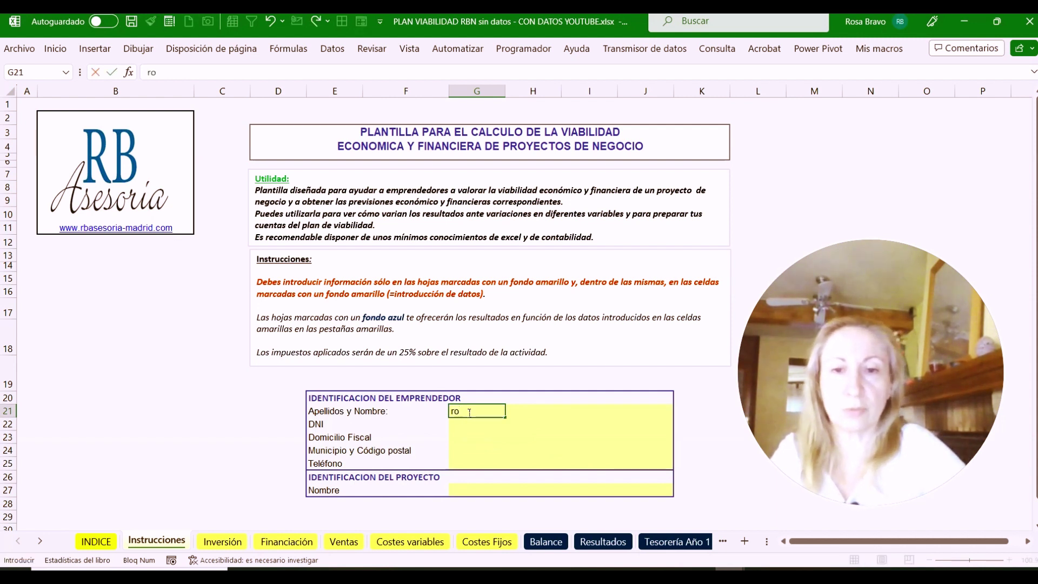
key("BackSpace")
key("Caps_Lock")
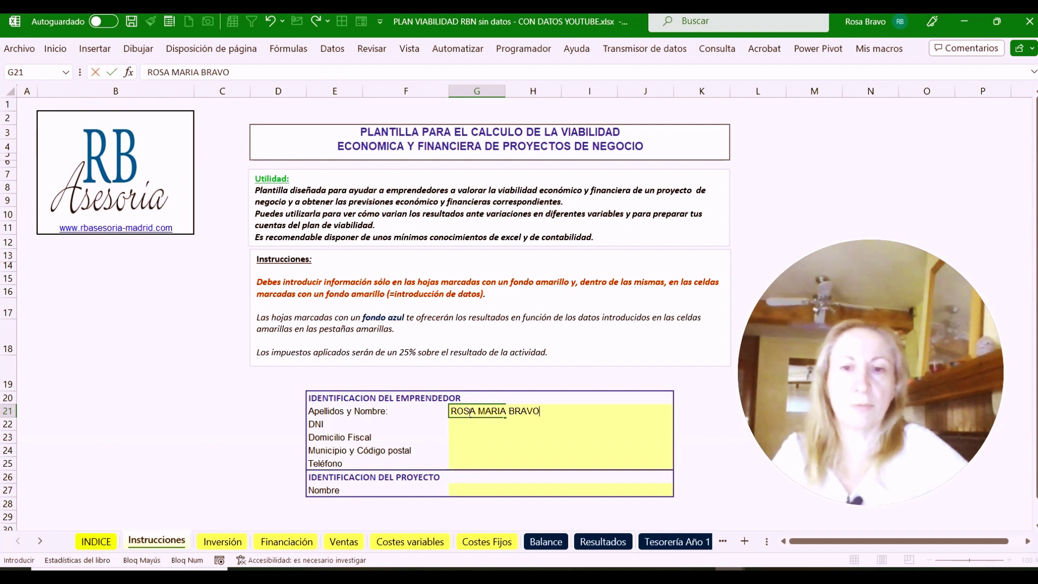
left_click(452, 428)
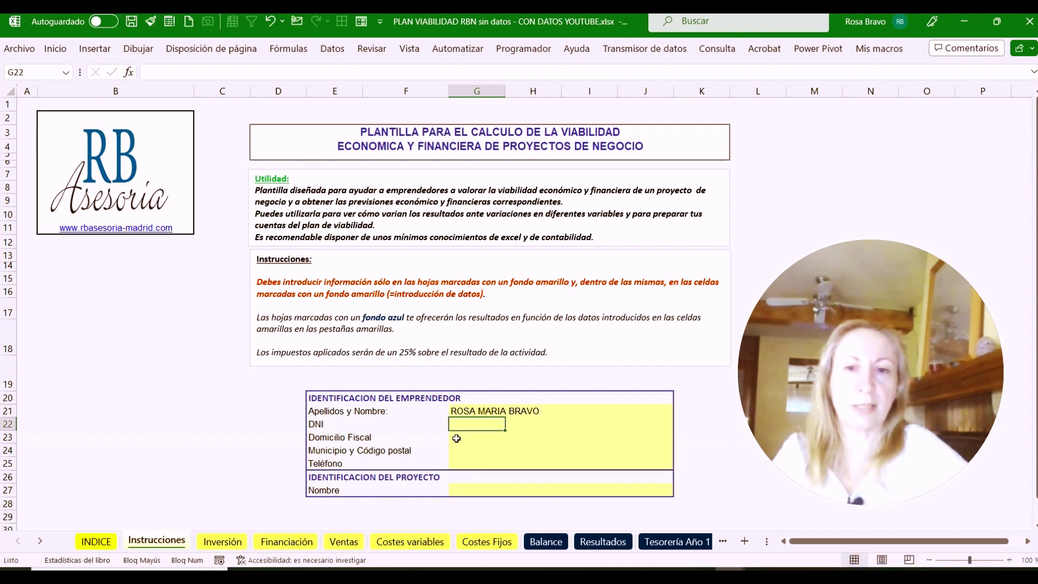
Move through the Domicilio Fiscal, Municipio, Teléfono and DNI cells, ending on the project Nombre cell
left_click(456, 439)
left_click(459, 451)
left_click(462, 464)
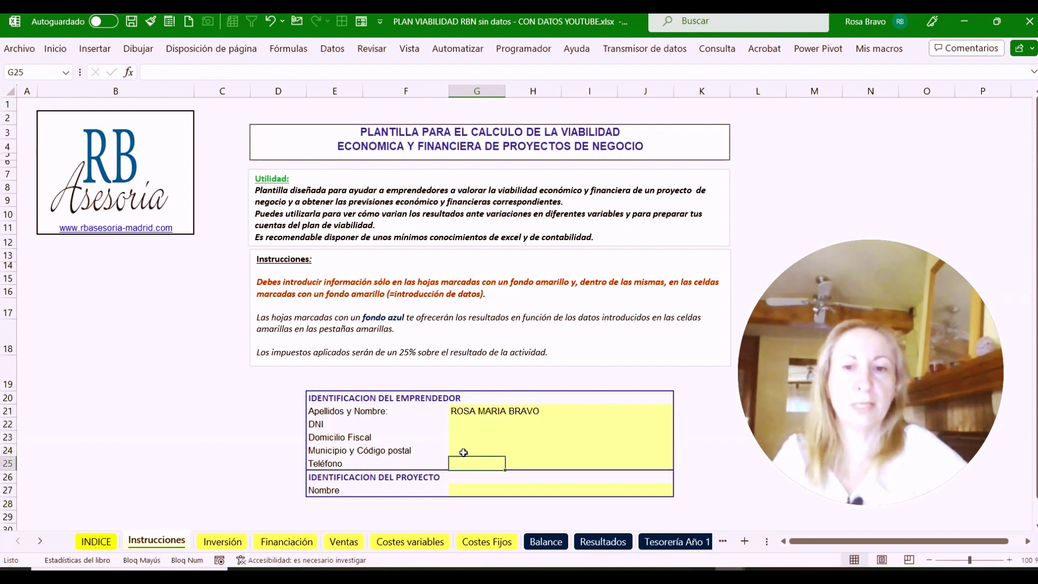
left_click(466, 425)
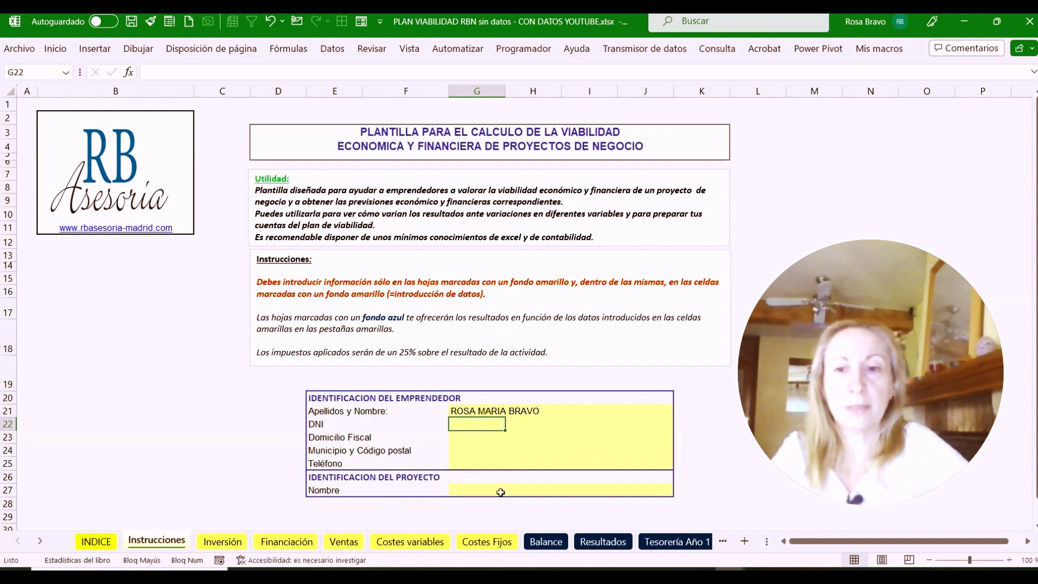
left_click(472, 489)
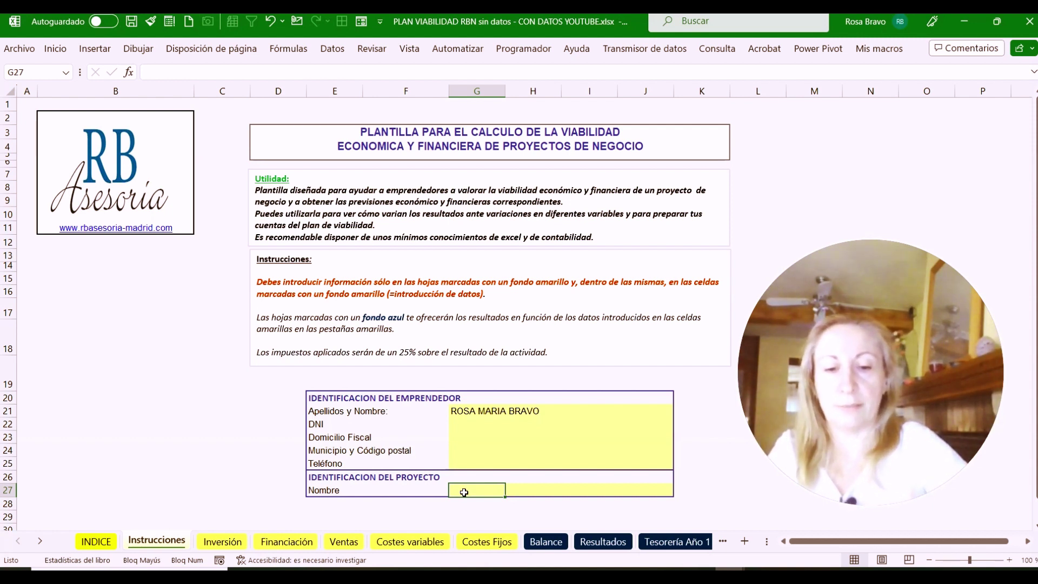
Name the project 'TIENDA DE ROPA V1' and select the DNI cell
type("p")
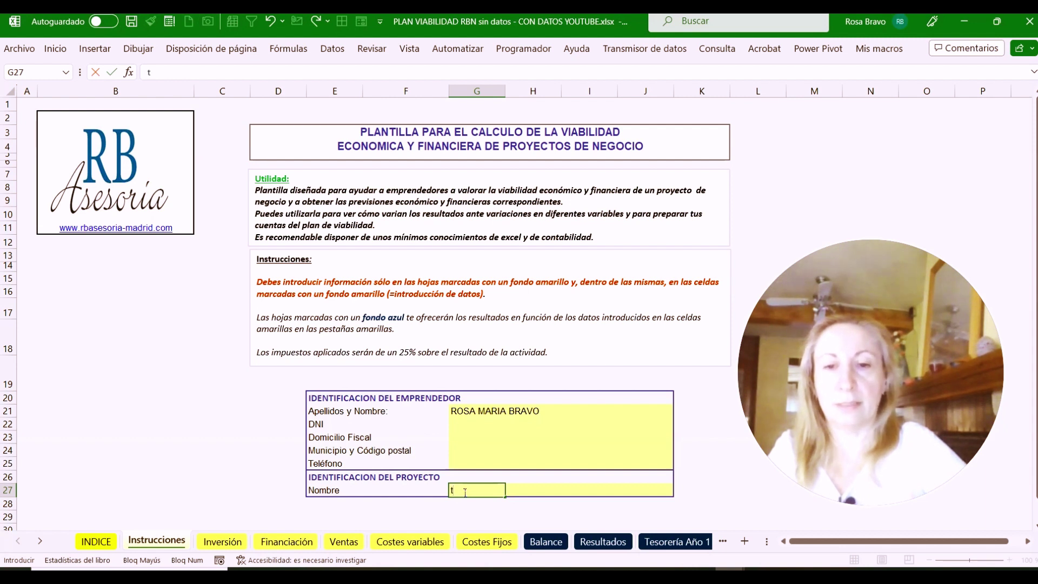
key("BackSpace")
type("TIENDA D")
type("E ROPA V1")
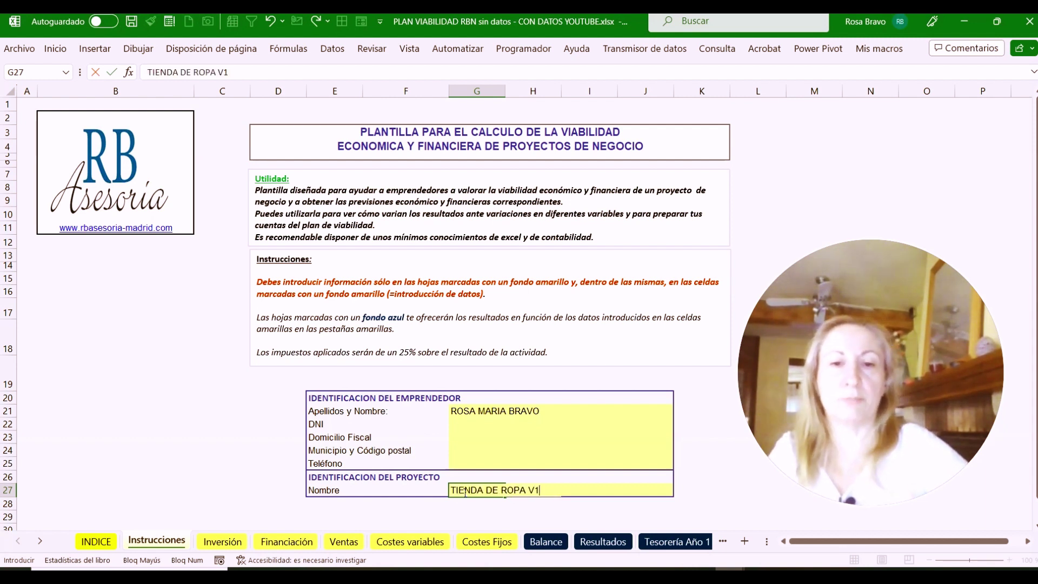
left_click(481, 424)
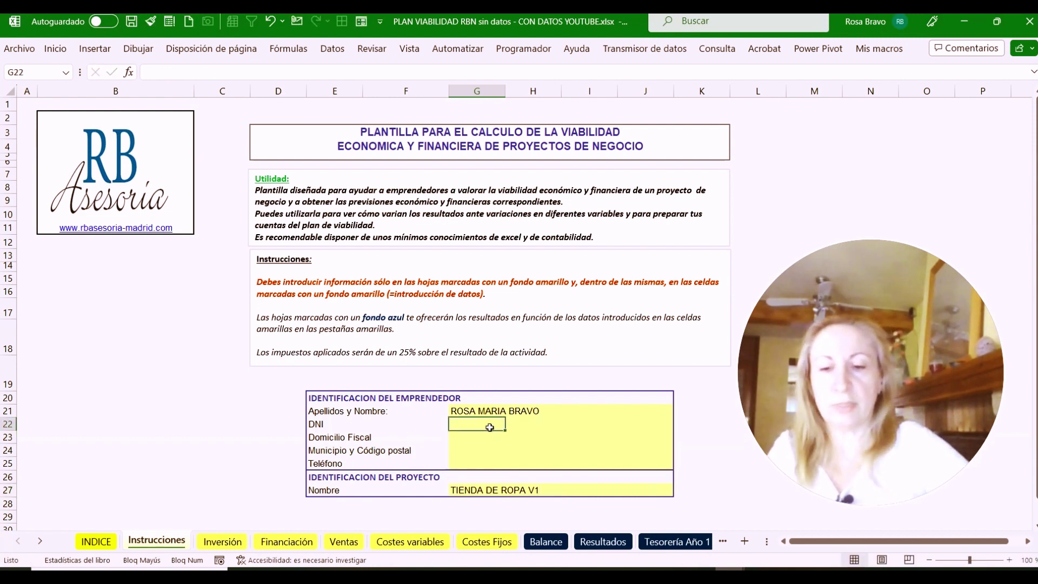
Paste the e-mail address into the DNI cell, then select the Teléfono cell G25
key("ctrl+v")
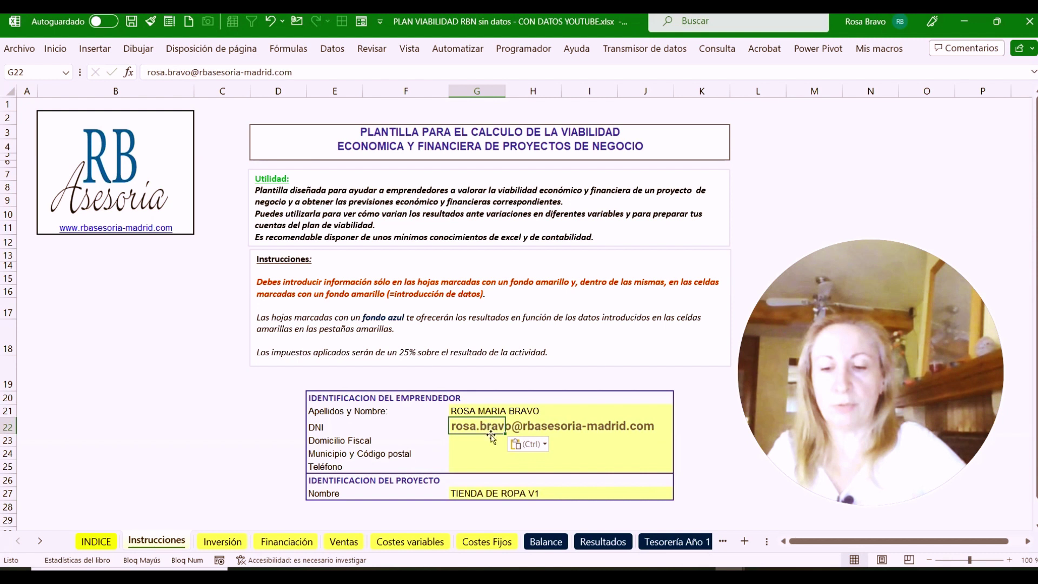
left_click(471, 444)
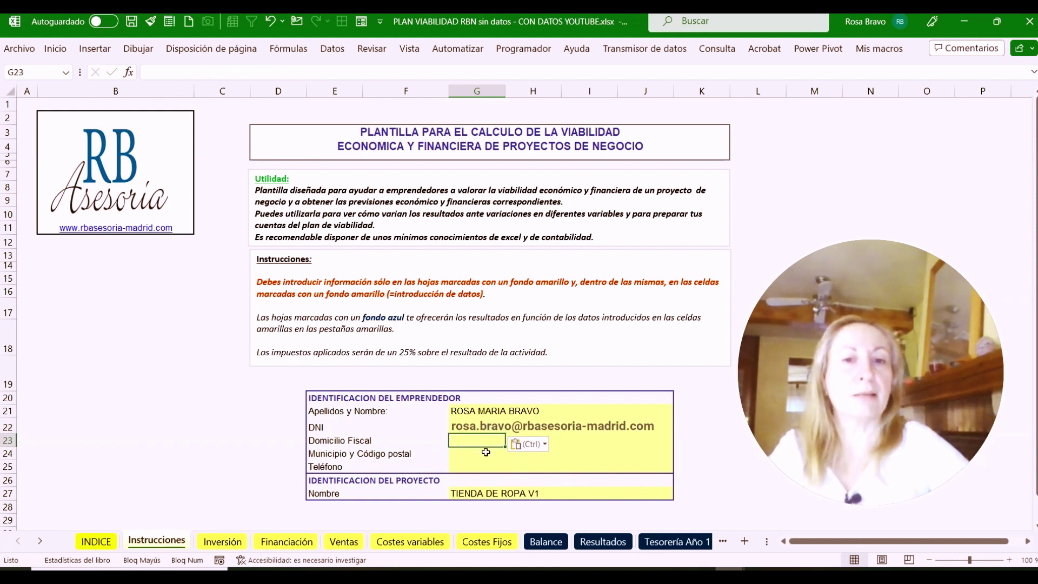
left_click(511, 466)
left_click(470, 466)
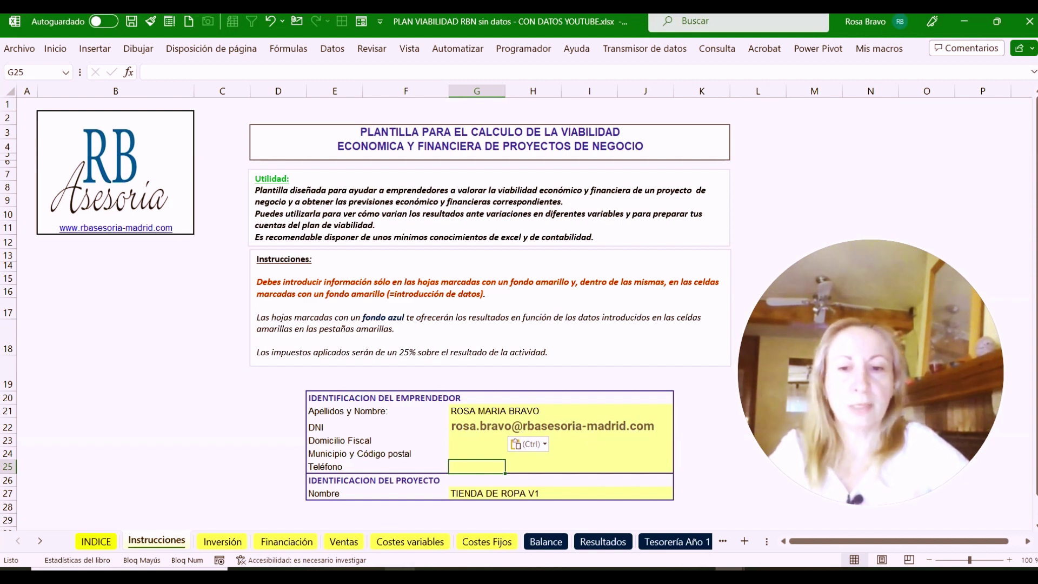
In Edge, open RB Asesoría's Dirección Financiera Flexible page and scroll through it
mouse_move(406, 576)
left_click(410, 486)
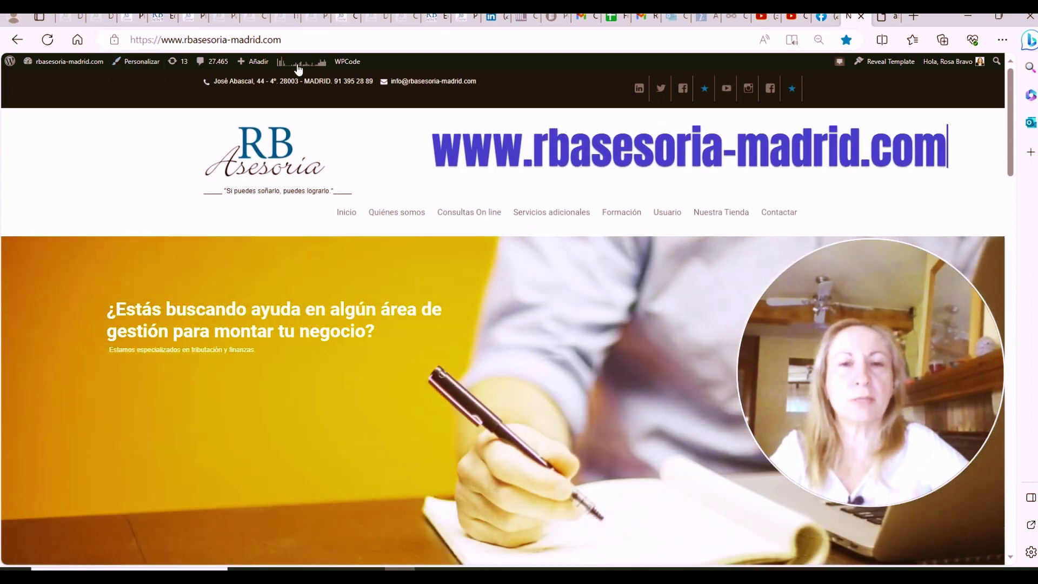
scroll(464, 281, "down", 10)
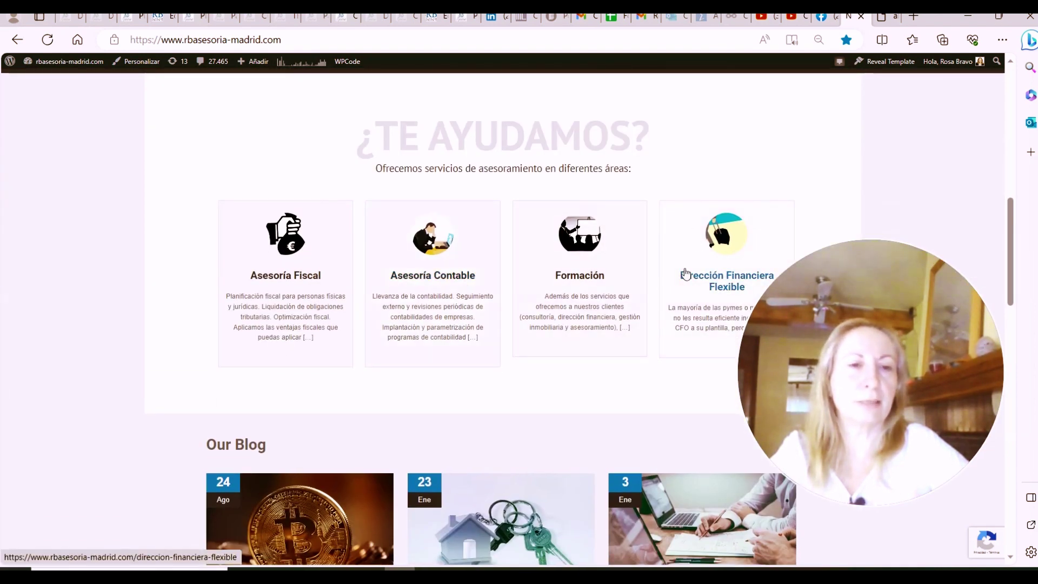
left_click(712, 281)
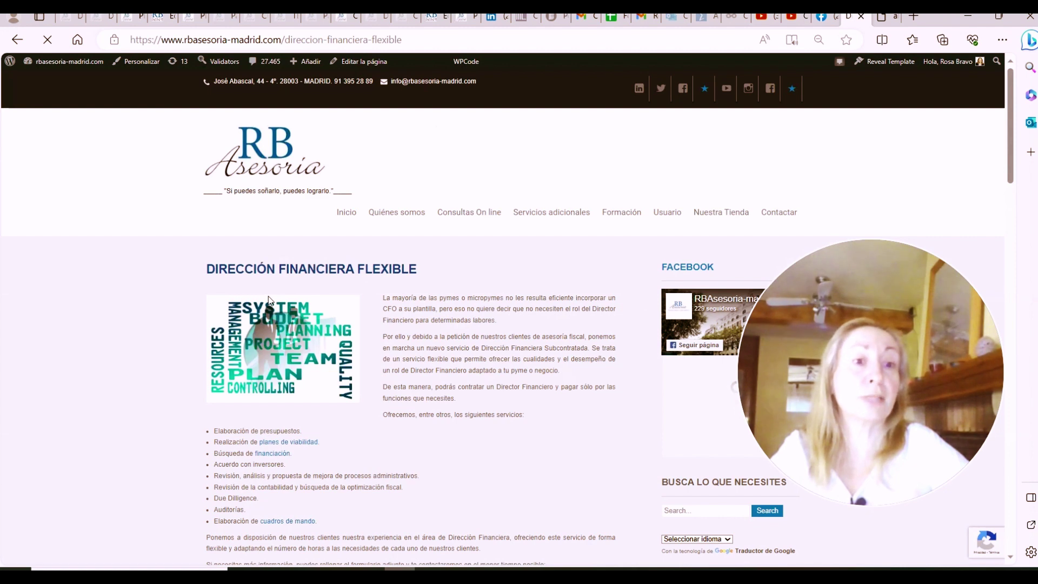
scroll(293, 270, "down", 3)
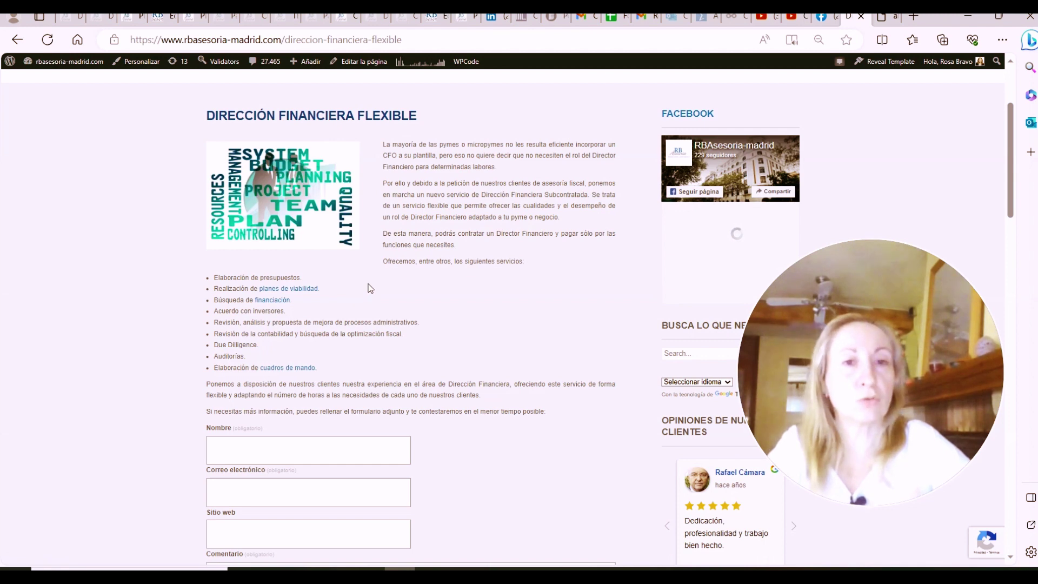
scroll(371, 270, "down", 6)
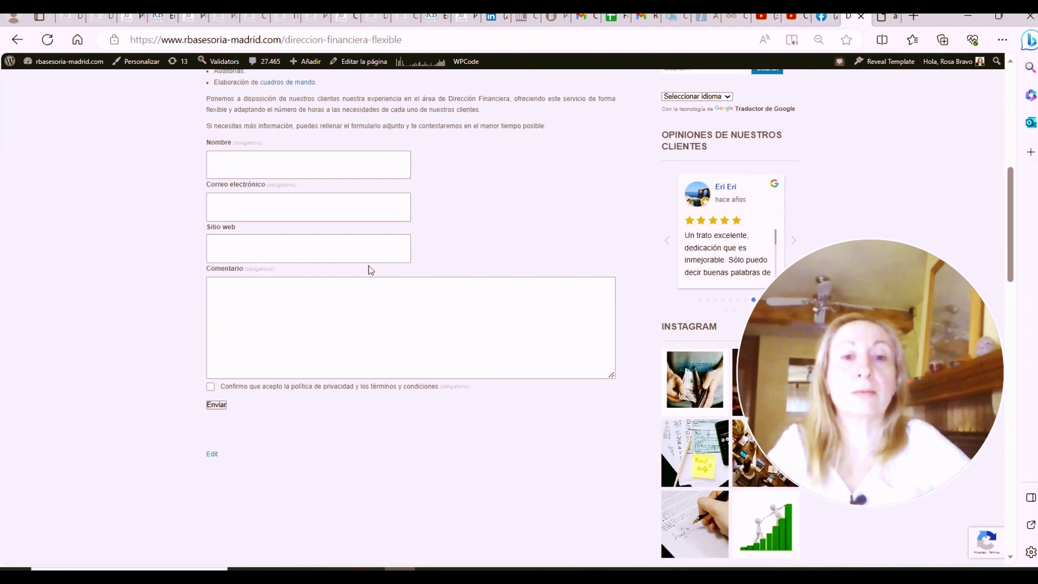
scroll(370, 266, "up", 4)
scroll(371, 270, "up", 3)
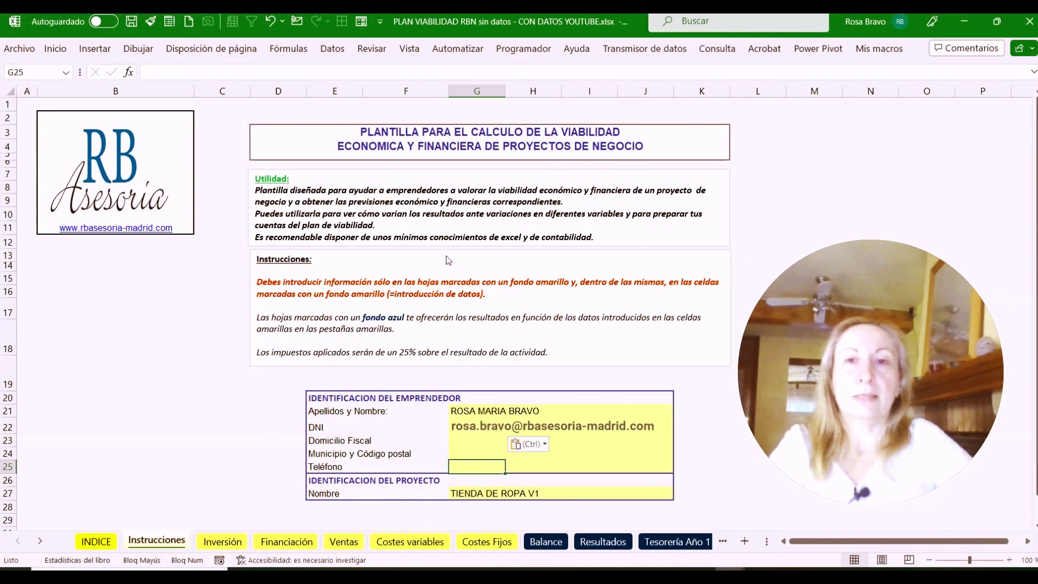
Check the Inversión, Financiación, Ventas, Costes variables and Costes Fijos sheets, ending back on Inversión
left_click(218, 542)
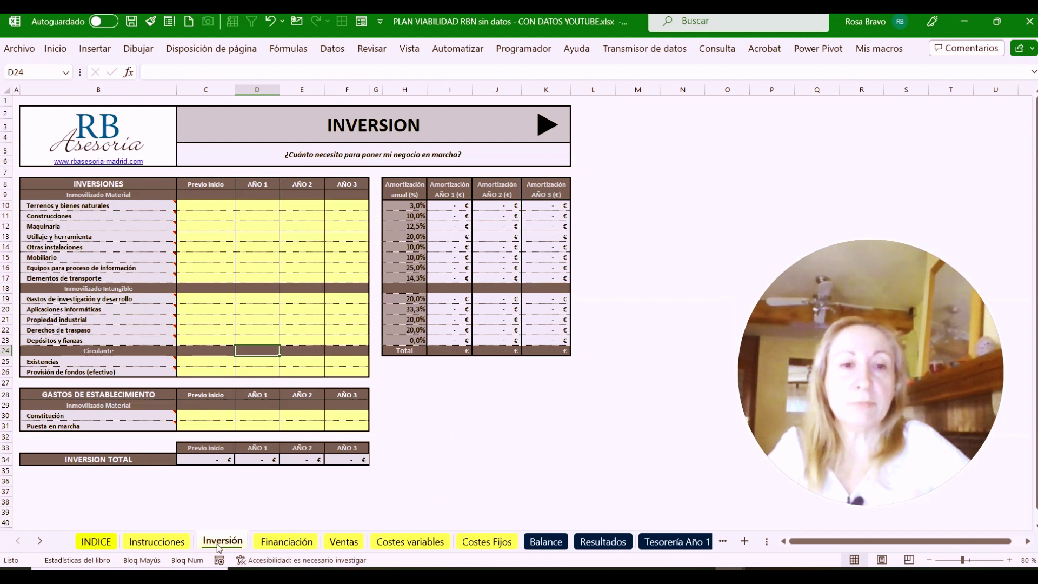
left_click(282, 543)
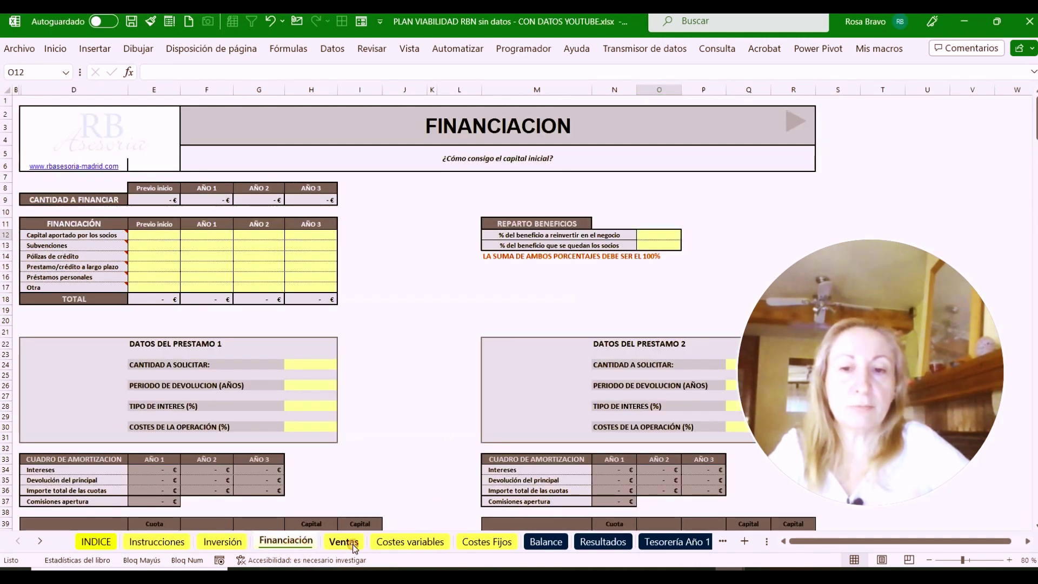
left_click(353, 544)
left_click(409, 543)
left_click(498, 543)
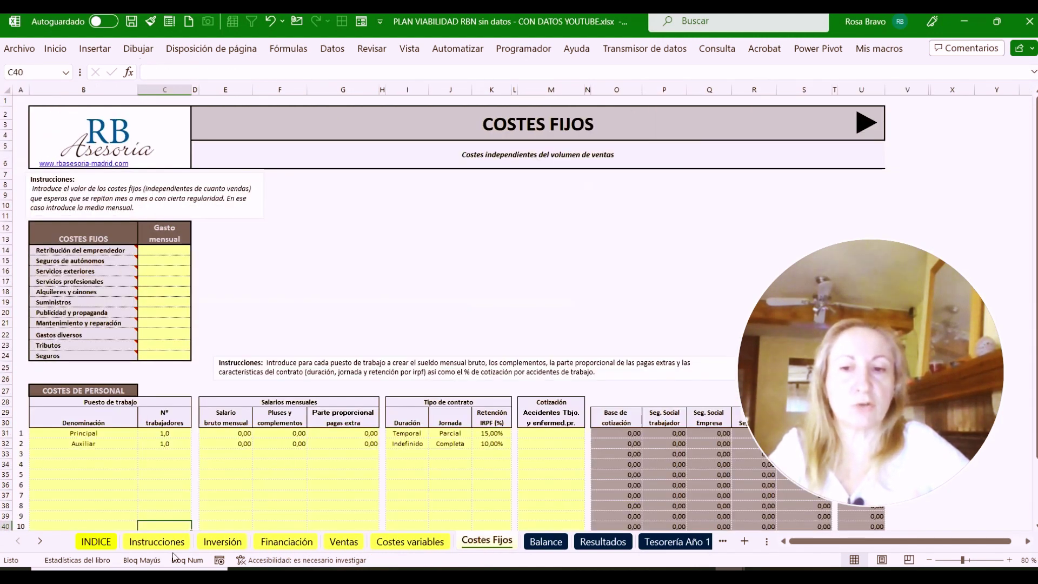
left_click(214, 544)
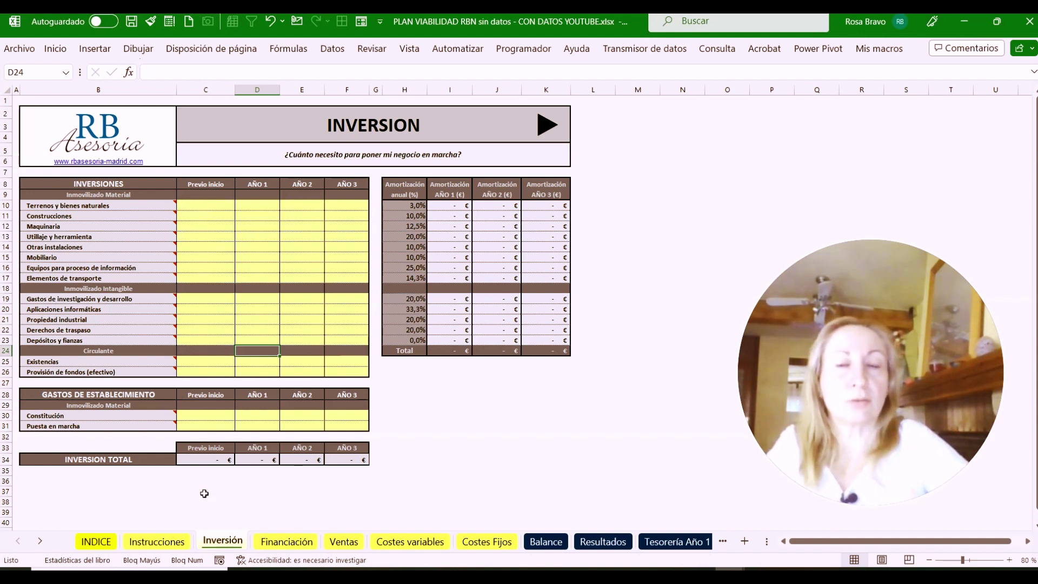
left_click(67, 206)
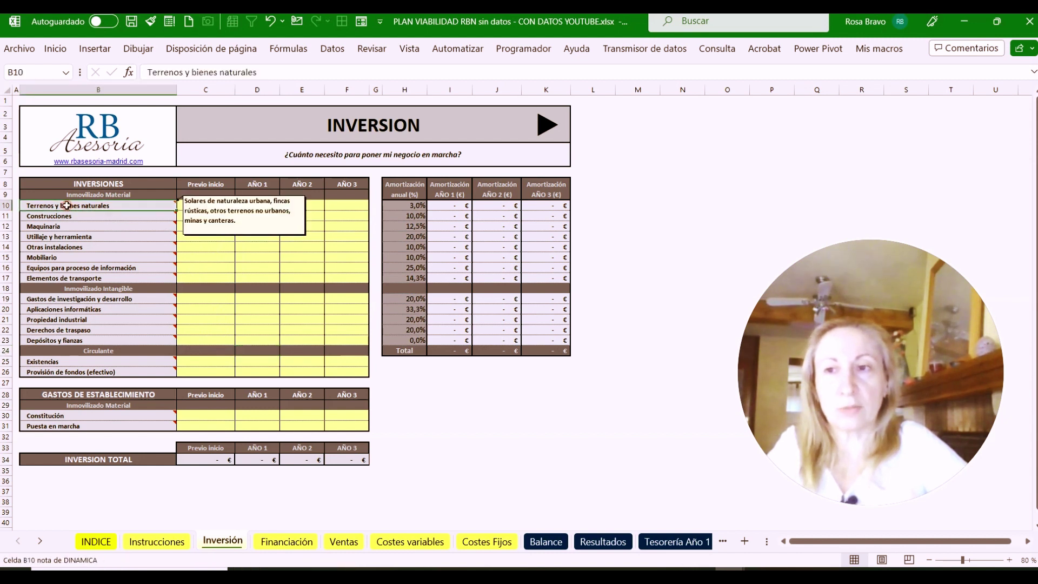
left_click(71, 214)
left_click(70, 226)
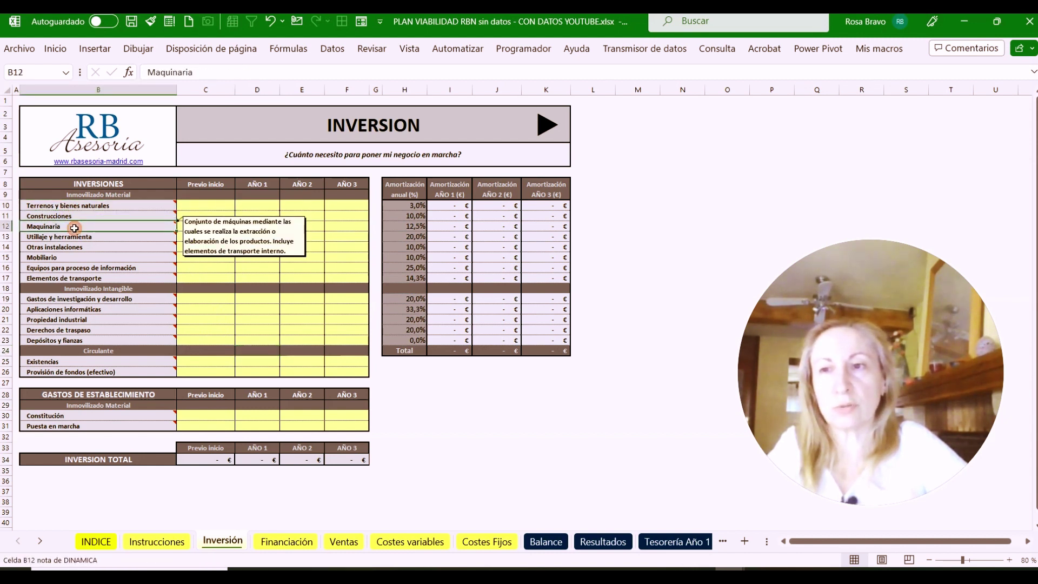
left_click(80, 241)
left_click(80, 246)
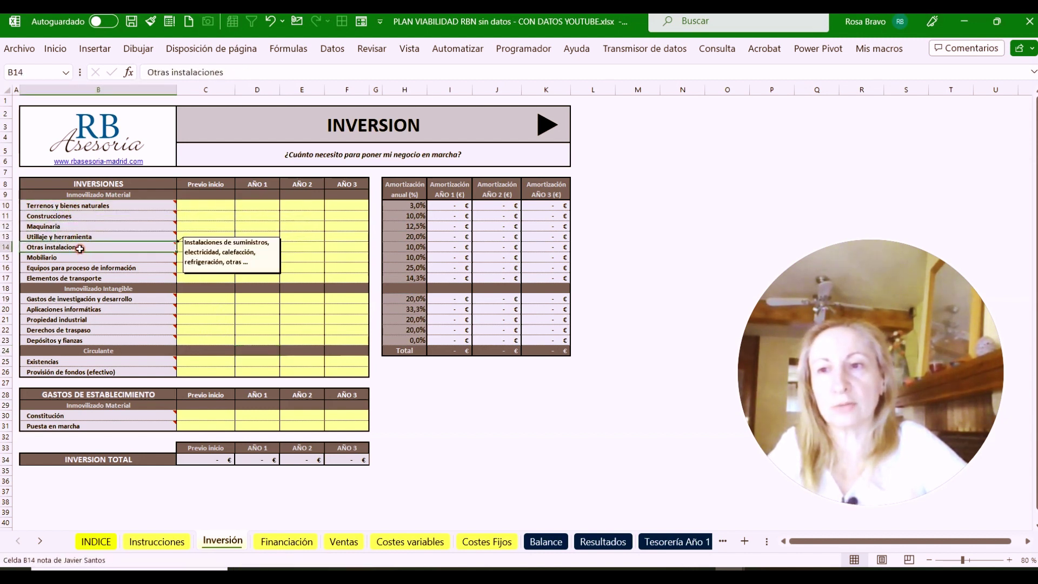
left_click(82, 259)
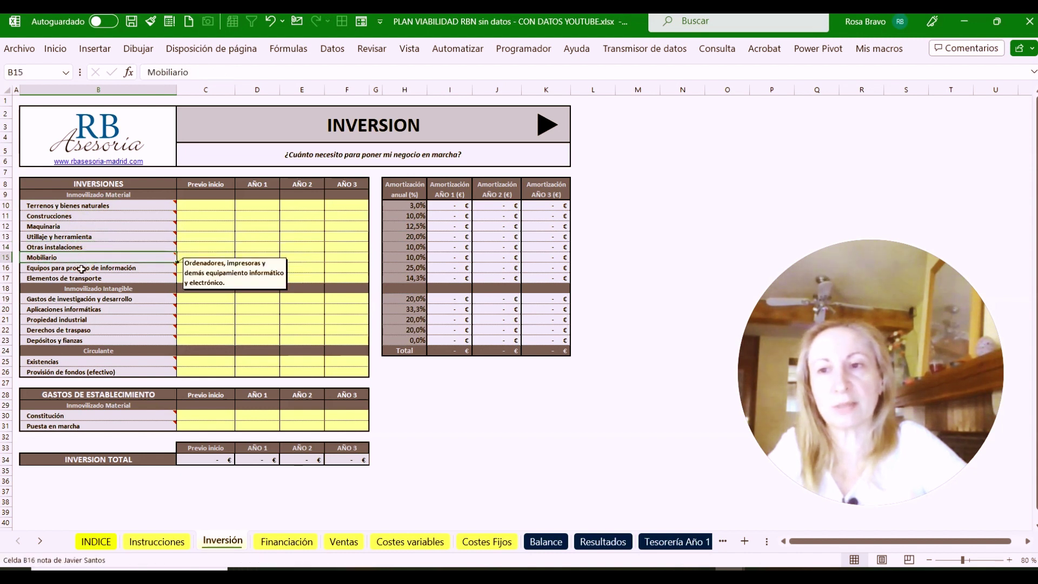
left_click(81, 269)
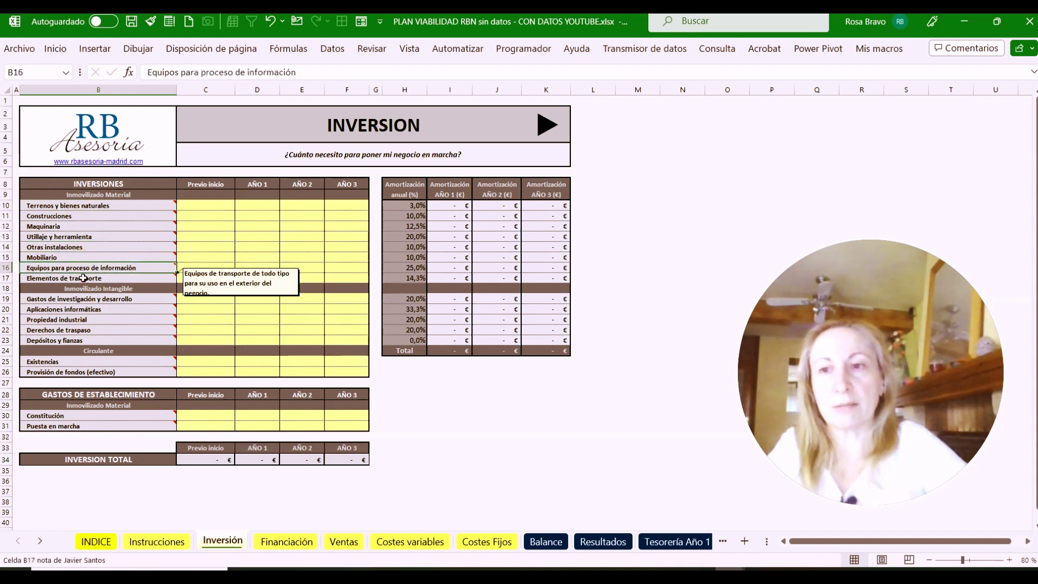
left_click(82, 279)
mouse_move(139, 264)
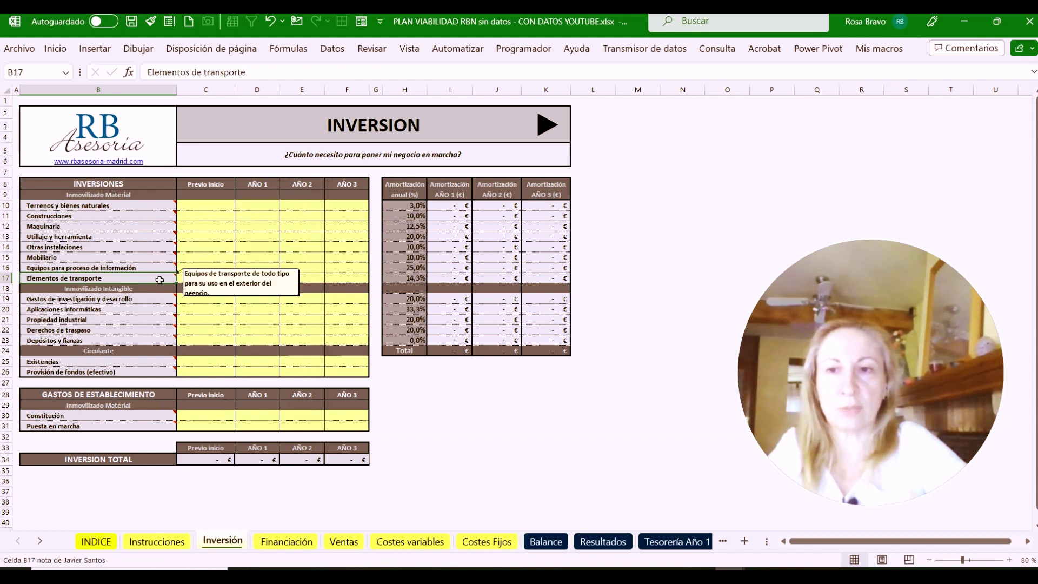
left_click(54, 299)
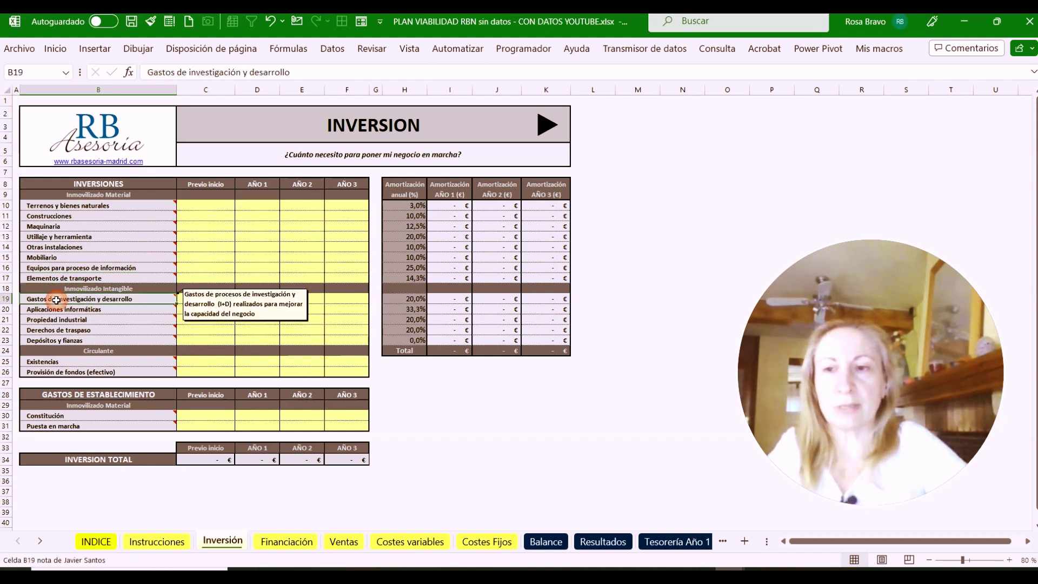
left_click(53, 318)
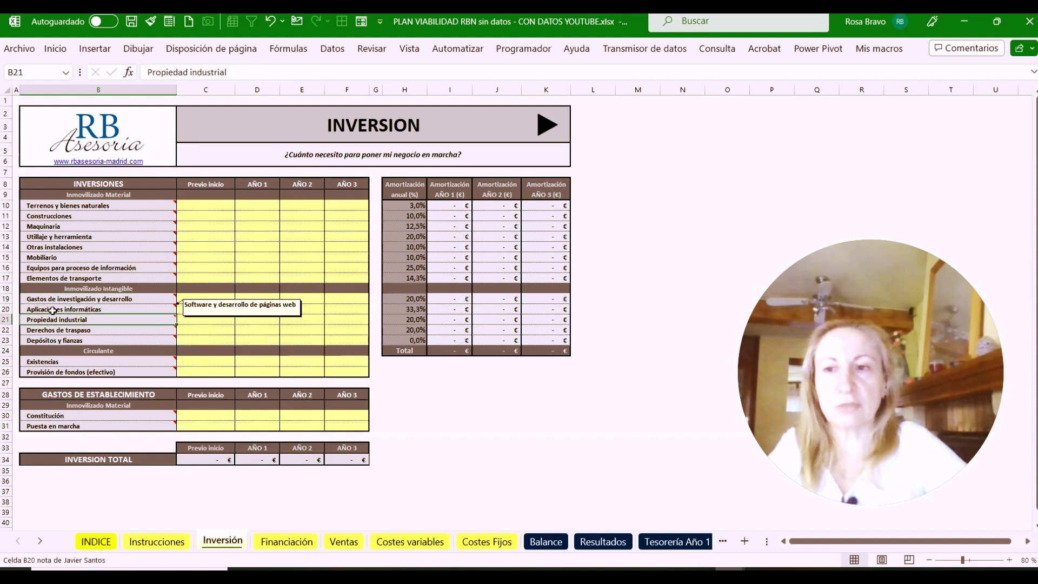
left_click(53, 313)
left_click(53, 320)
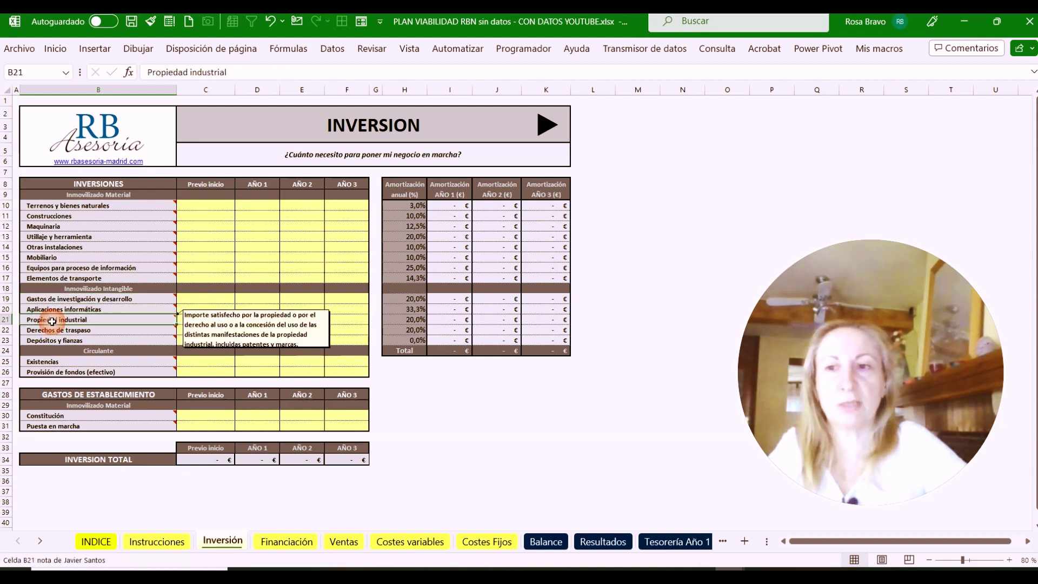
left_click(52, 330)
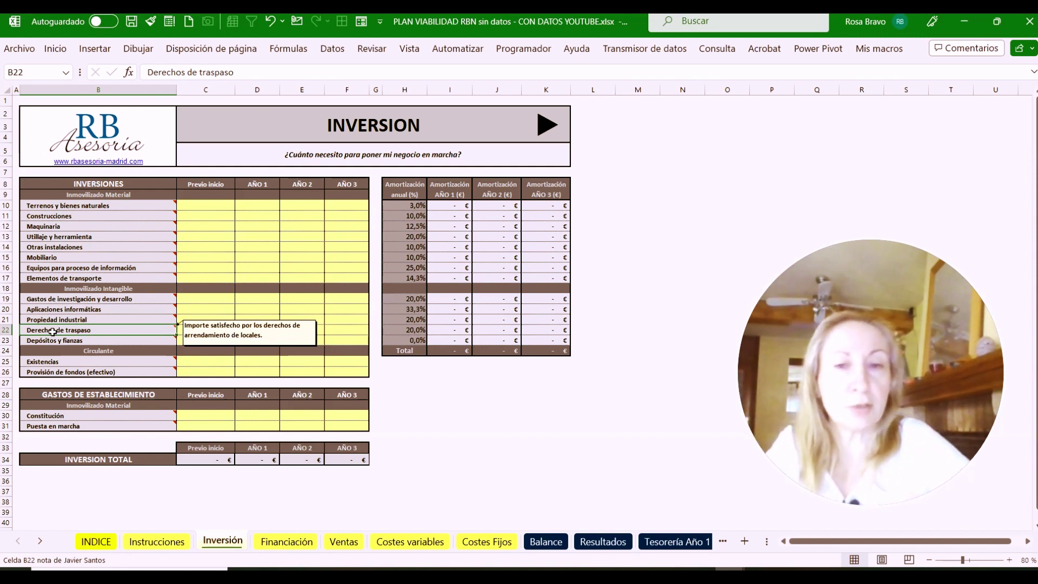
left_click(81, 342)
left_click(82, 361)
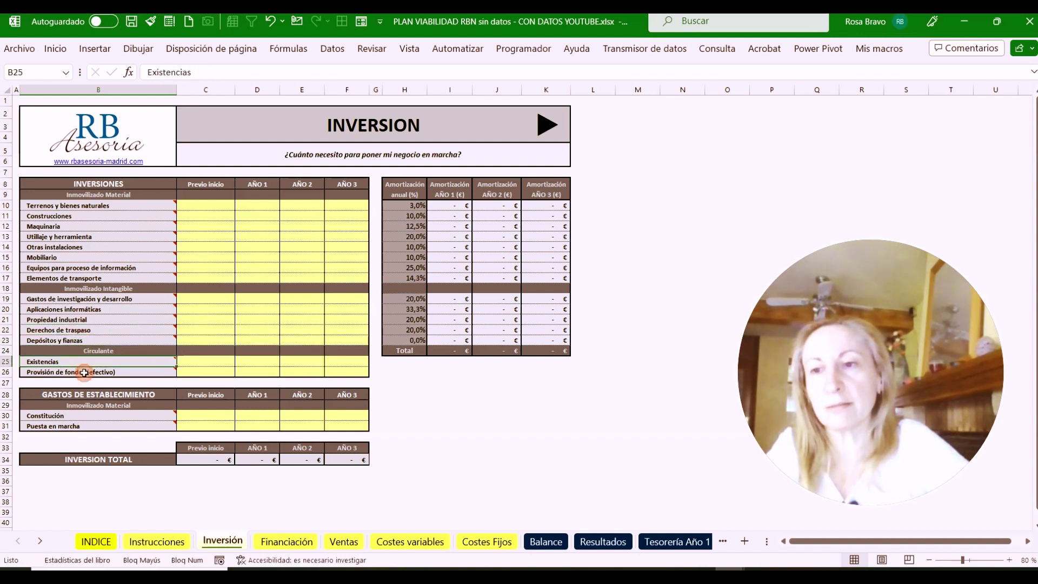
left_click(88, 372)
left_click(88, 416)
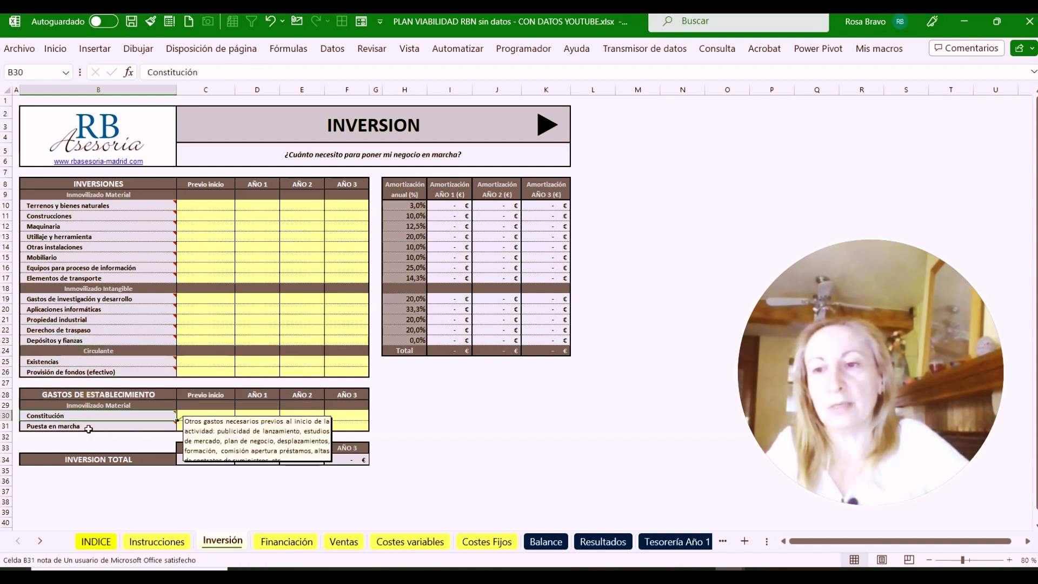
left_click(89, 425)
left_click(81, 415)
left_click(87, 425)
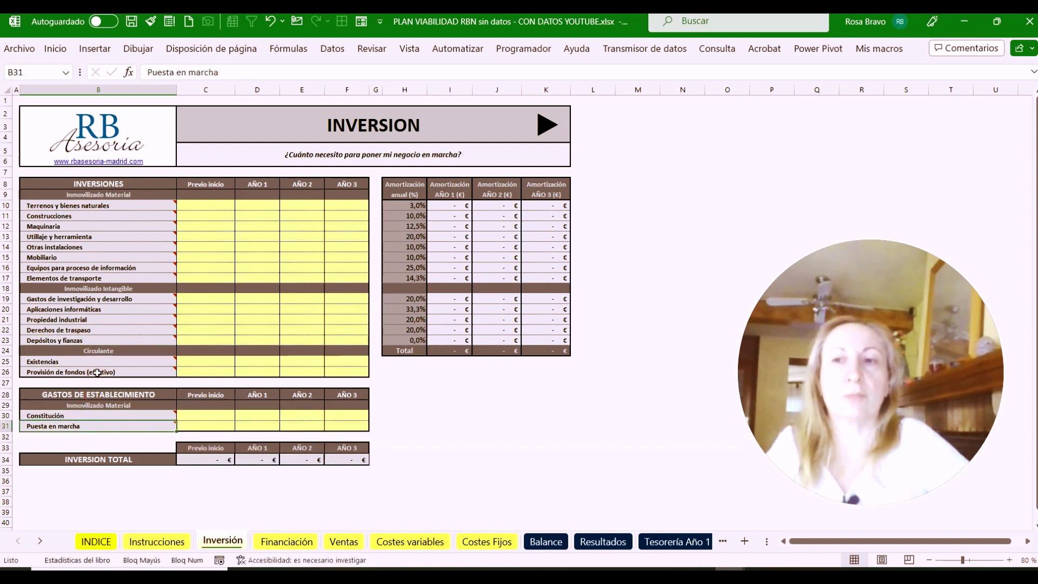
left_click(209, 205)
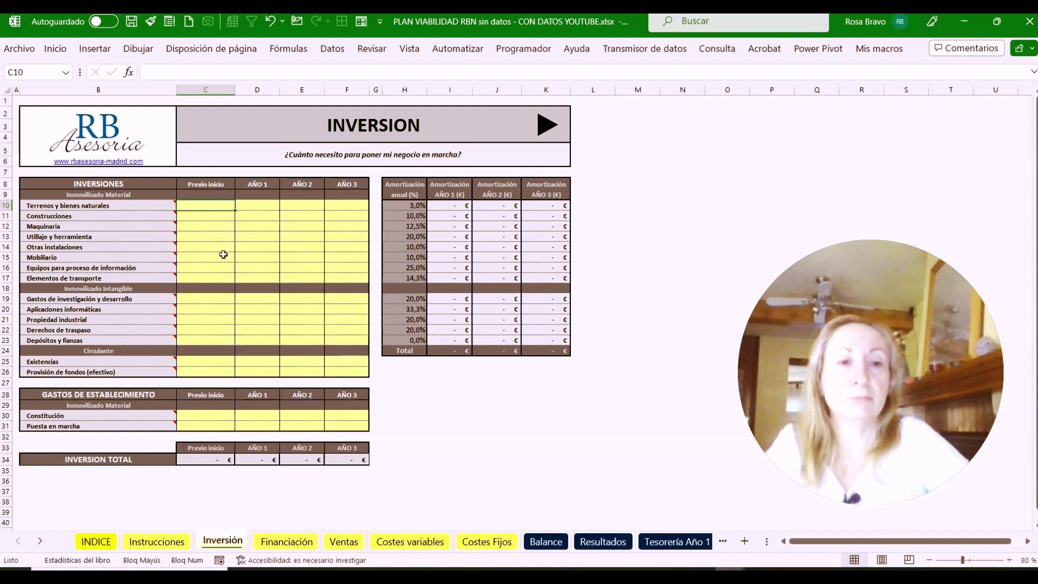
left_click(262, 205)
left_click(265, 235)
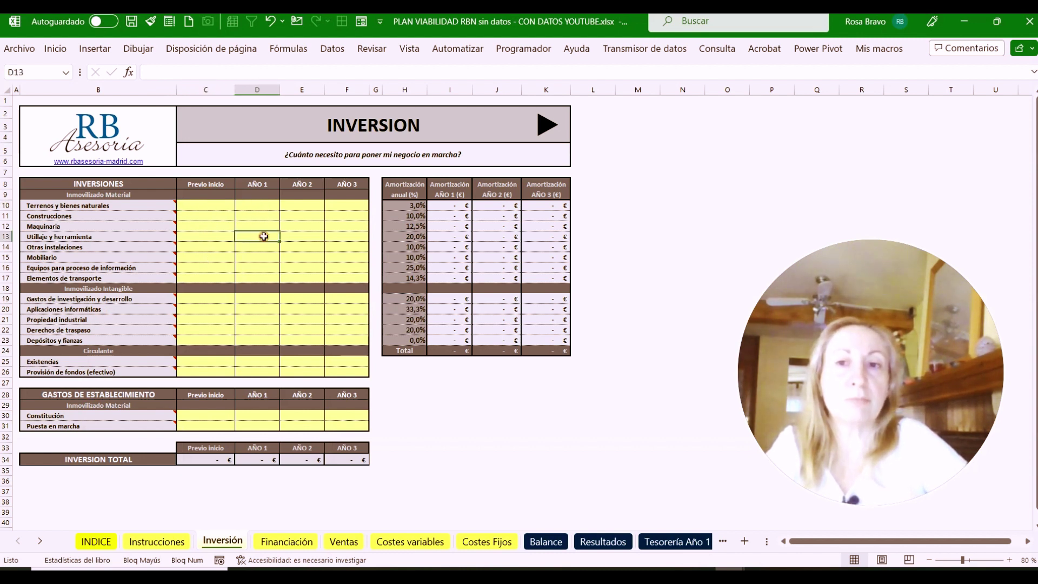
left_click(302, 236)
left_click(341, 236)
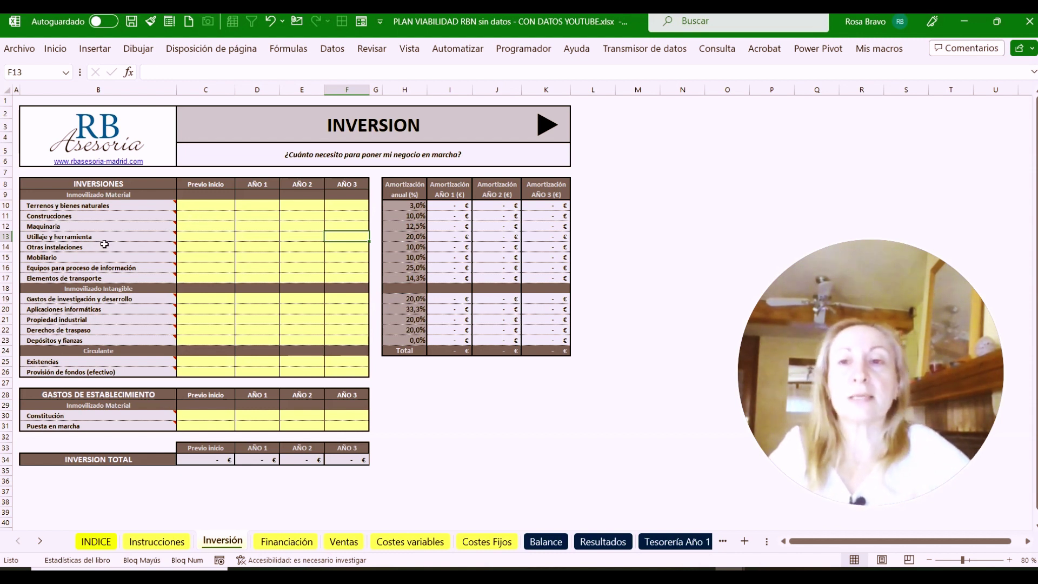
mouse_move(109, 227)
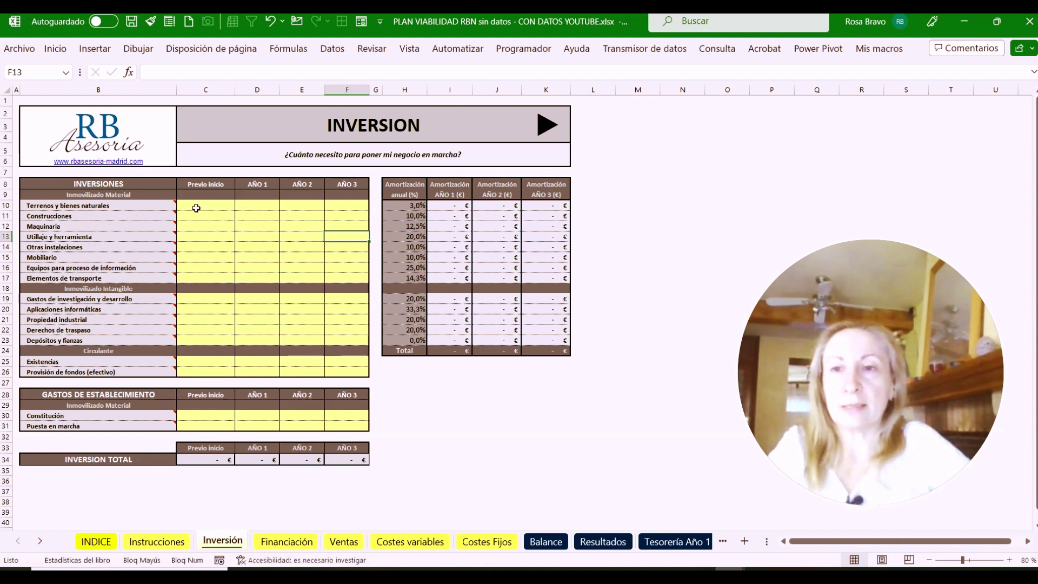
left_click(194, 215)
mouse_move(96, 209)
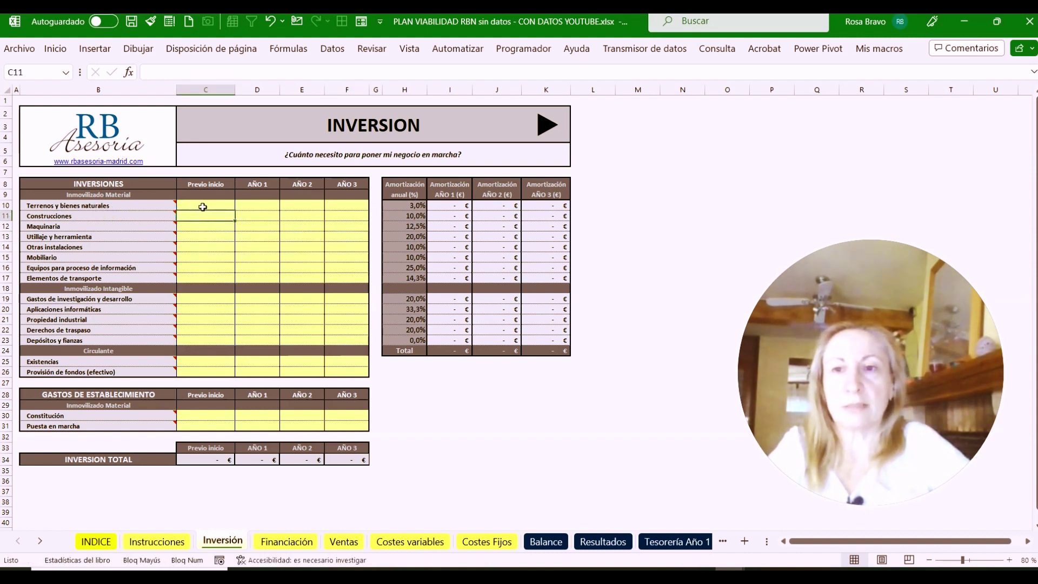
left_click(201, 206)
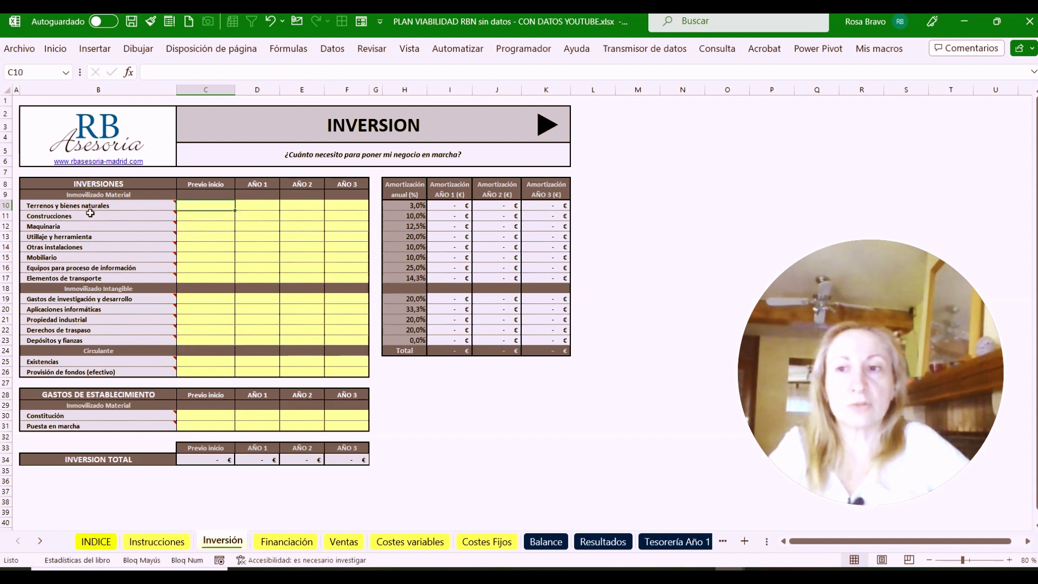
left_click(188, 218)
left_click(197, 204)
left_click(196, 218)
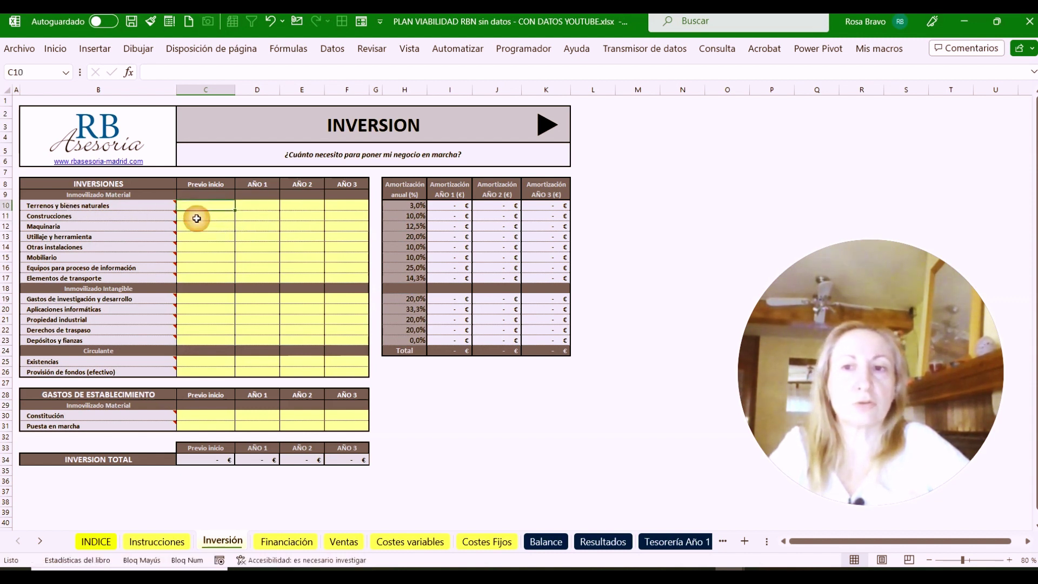
left_click(200, 206)
left_click(200, 217)
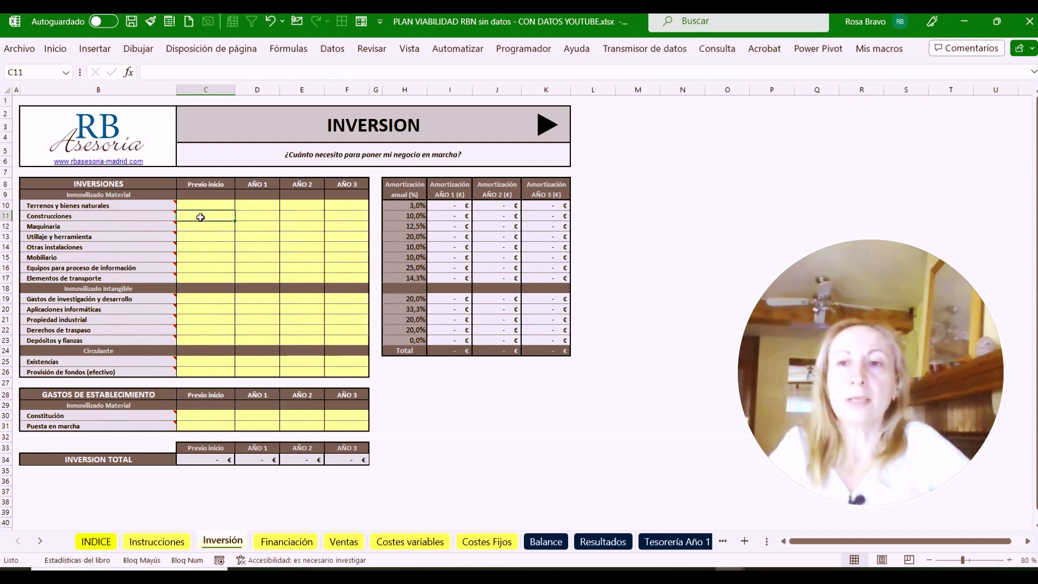
left_click(197, 227)
mouse_move(180, 225)
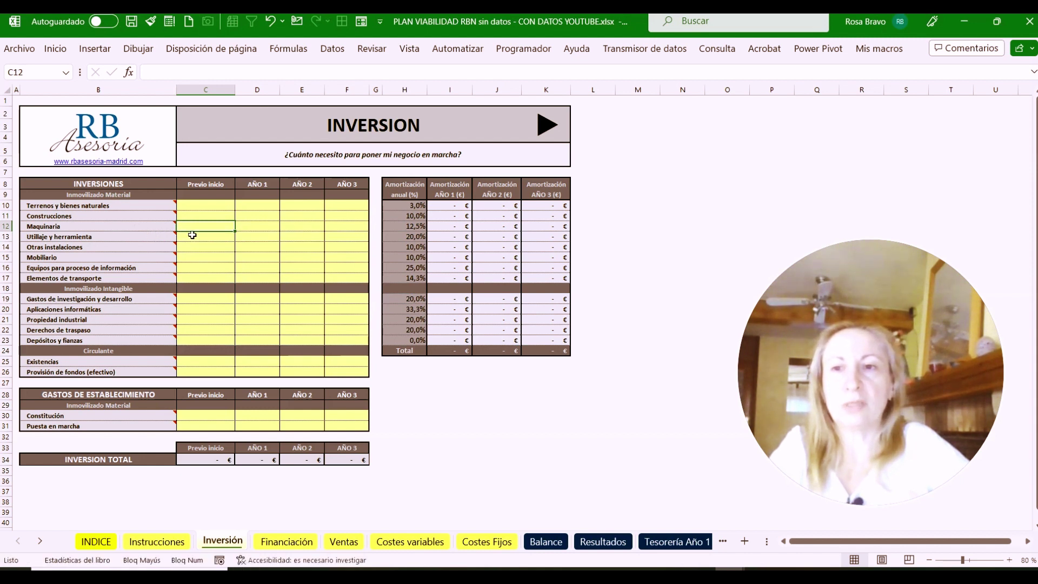
left_click(192, 237)
left_click(197, 251)
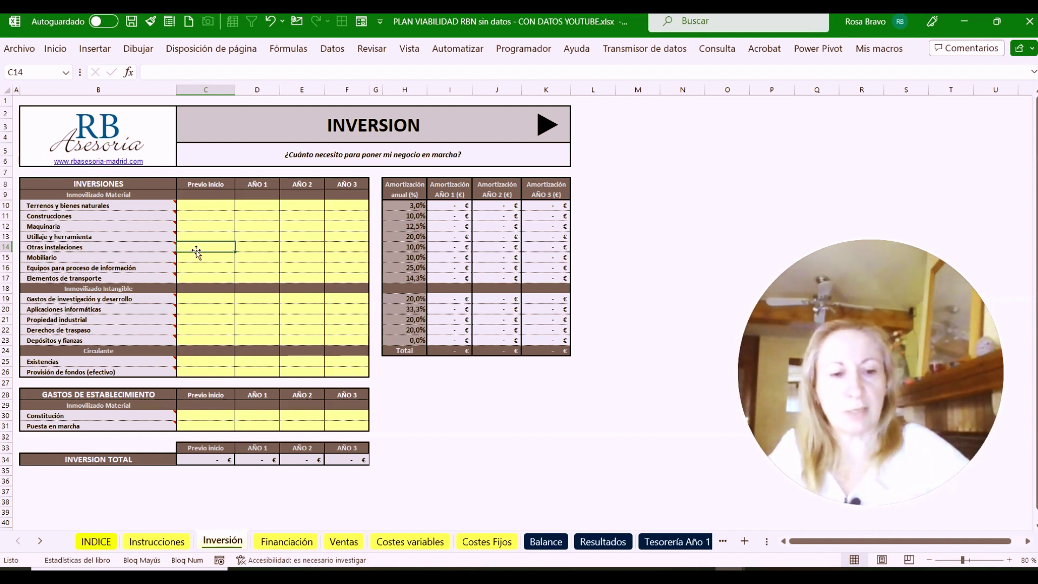
Enter investments of 500 Otras instalaciones, 3500 Mobiliario, 600 equipment and 250 Aplicaciones informáticas
type("500")
key("Return")
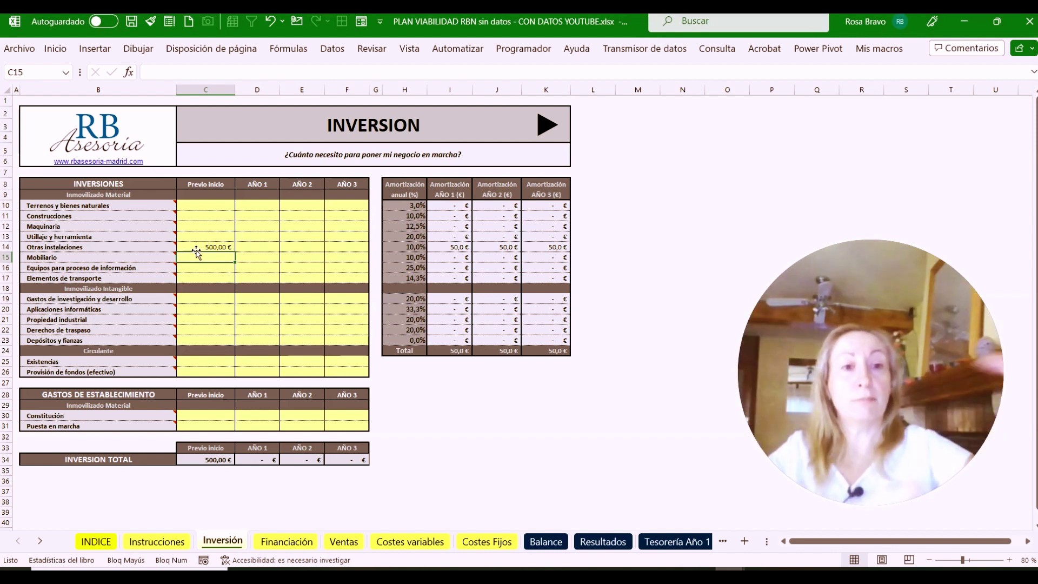
type("3500")
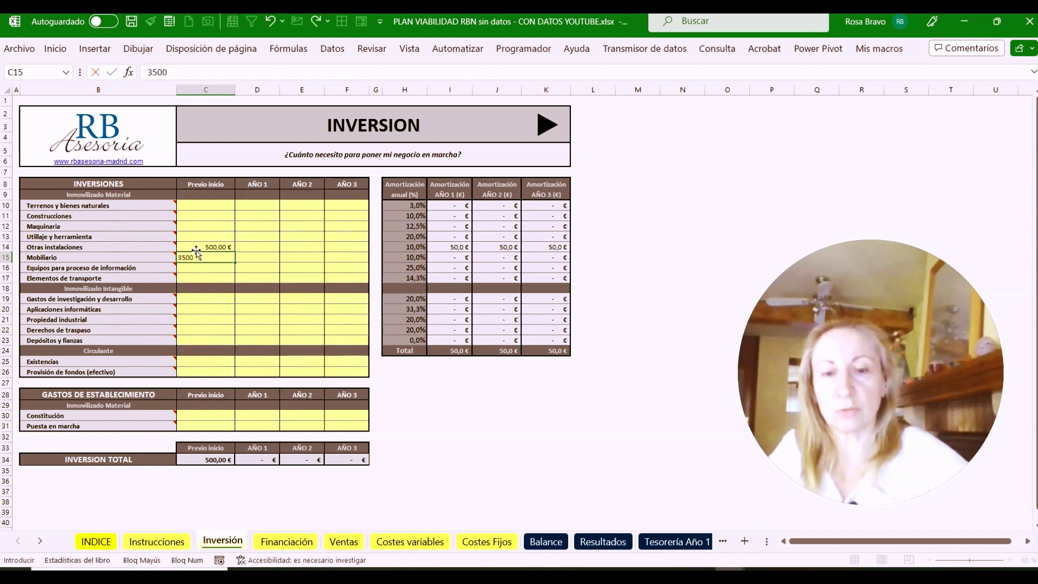
key("Return")
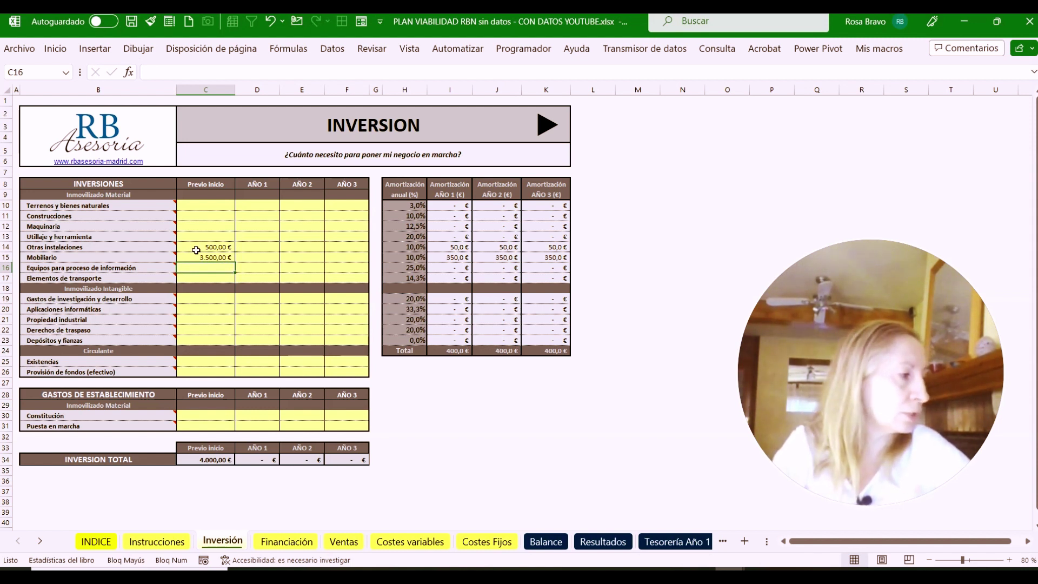
type("600")
key("Return")
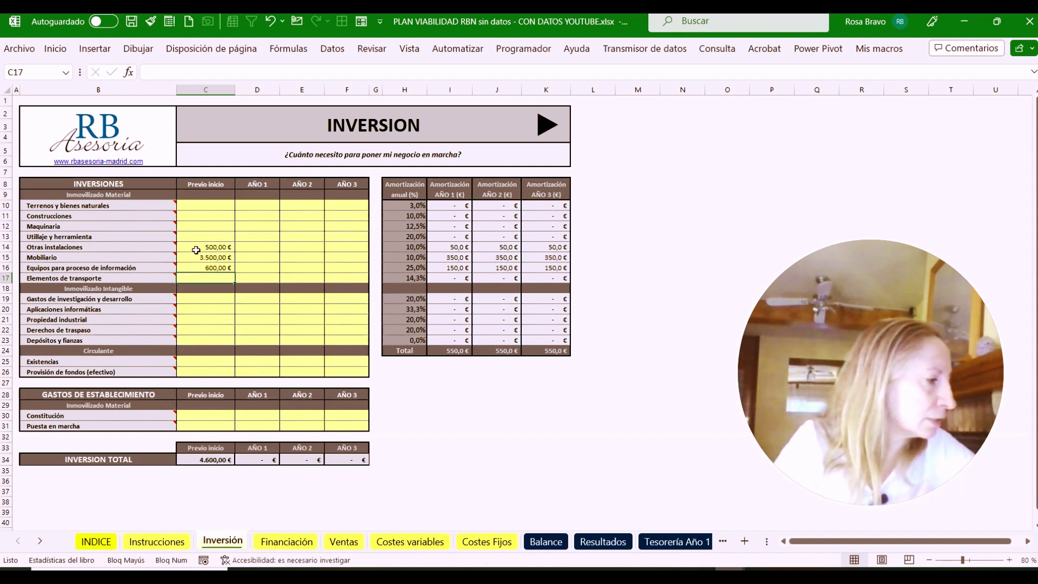
key("Down")
key("Down")
key("Down")
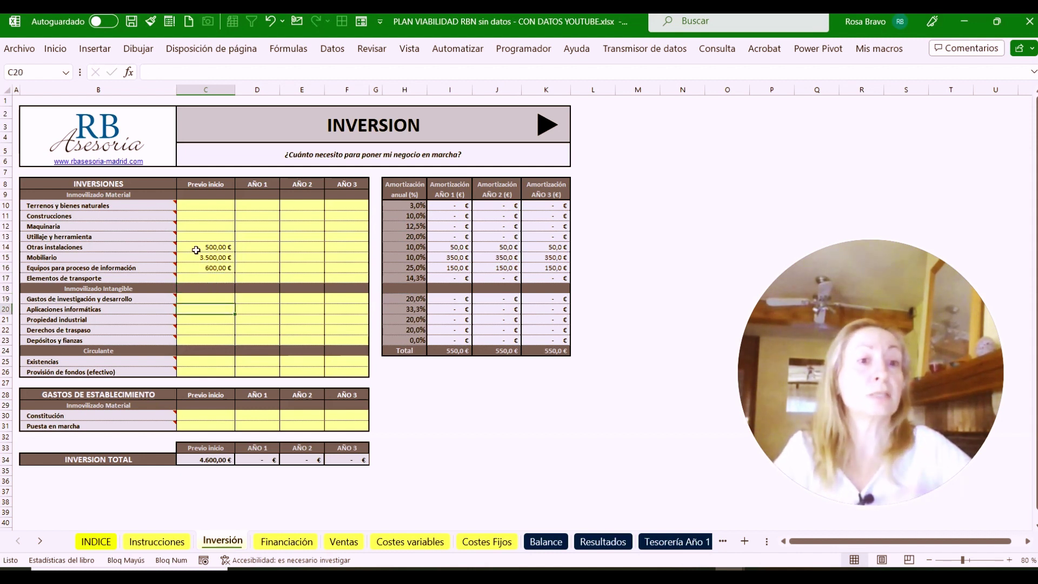
type("250")
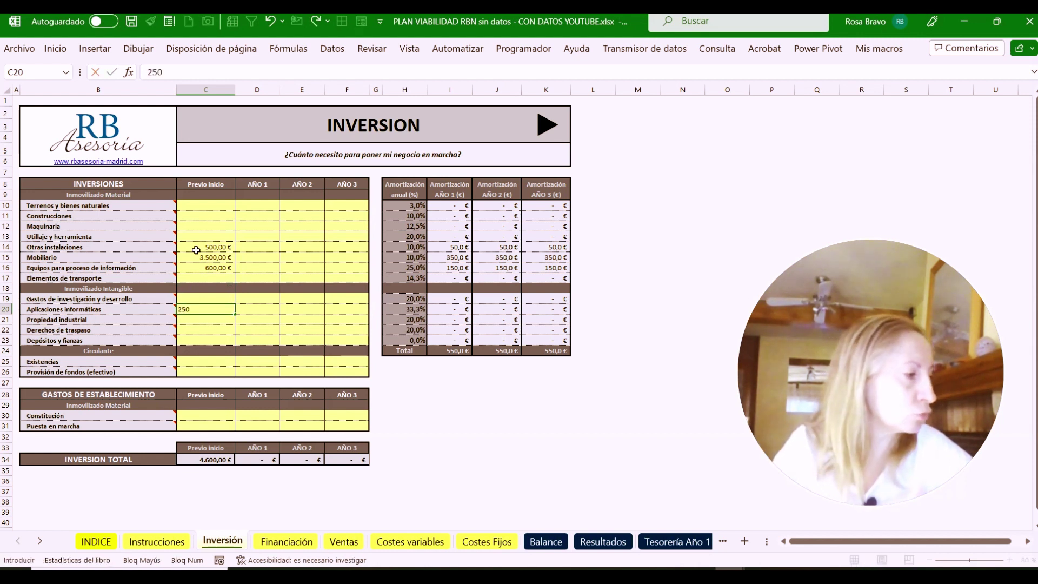
key("Return")
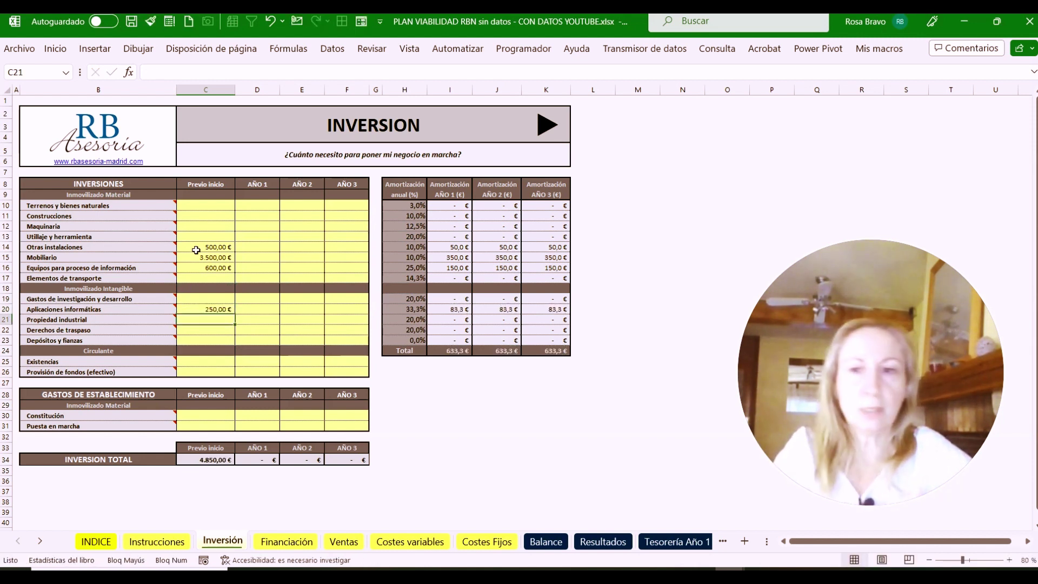
key("Down")
key("Down")
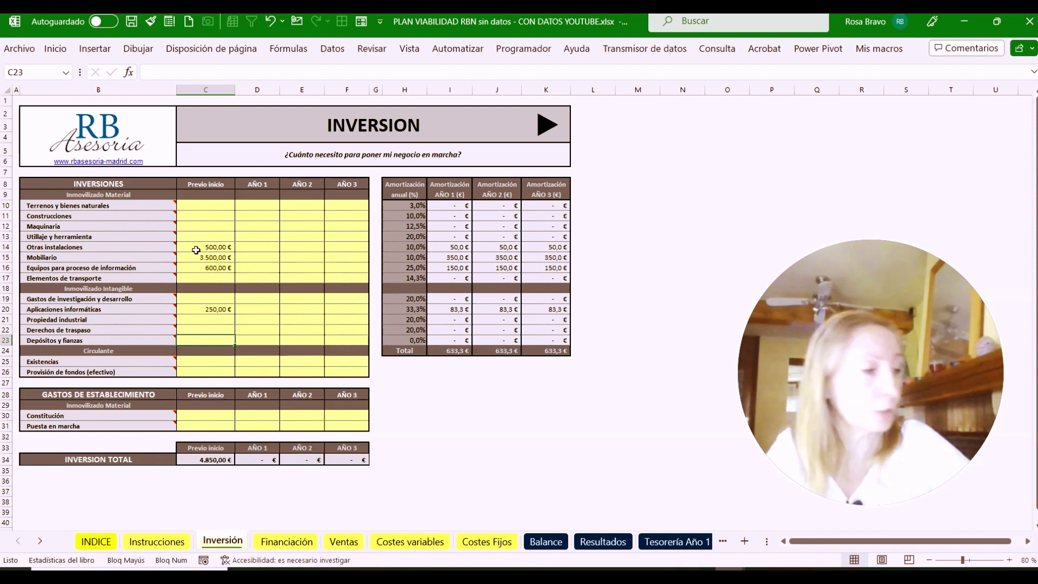
Enter 2400 Depósitos y fianzas, 4000 Existencias and 4000 Provisión de fondos, then check the 15.250 total
type("2400")
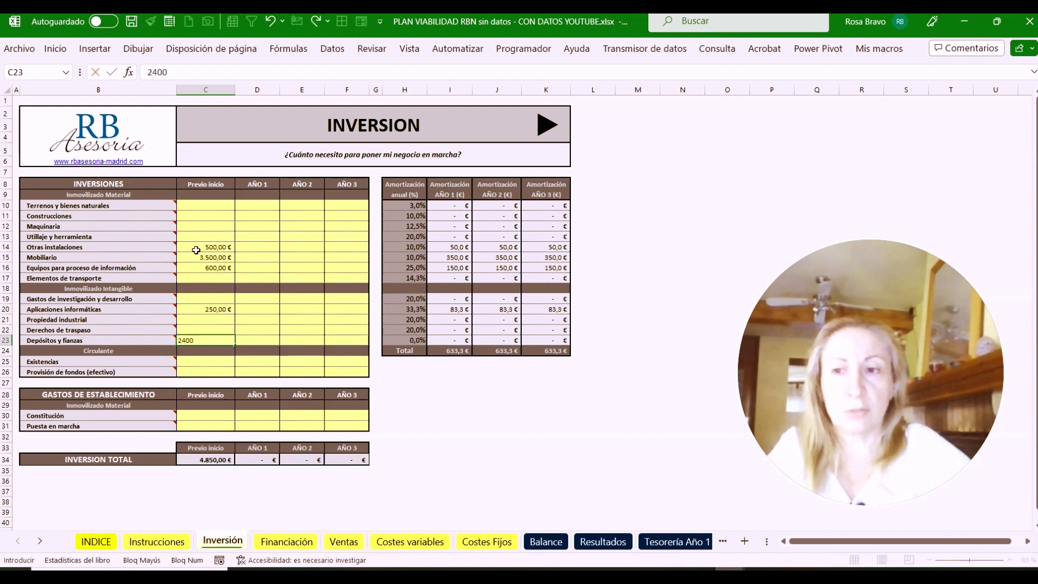
key("Return")
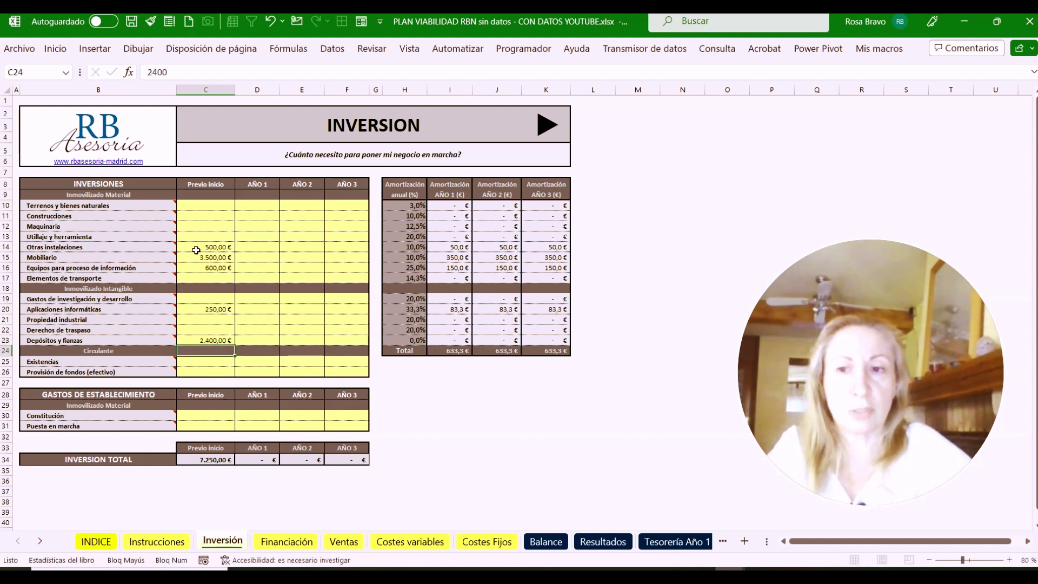
key("Return")
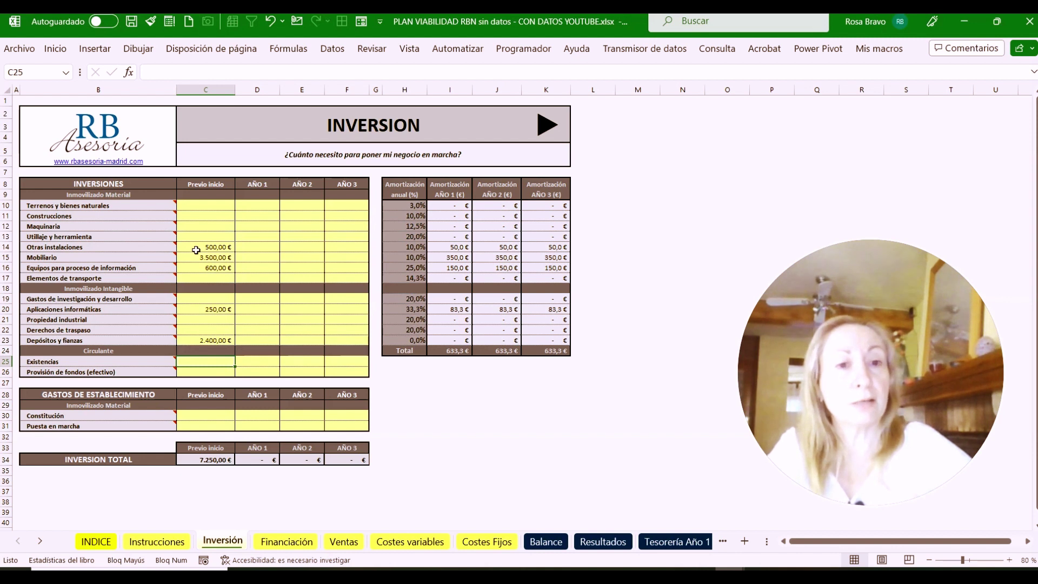
type("4000")
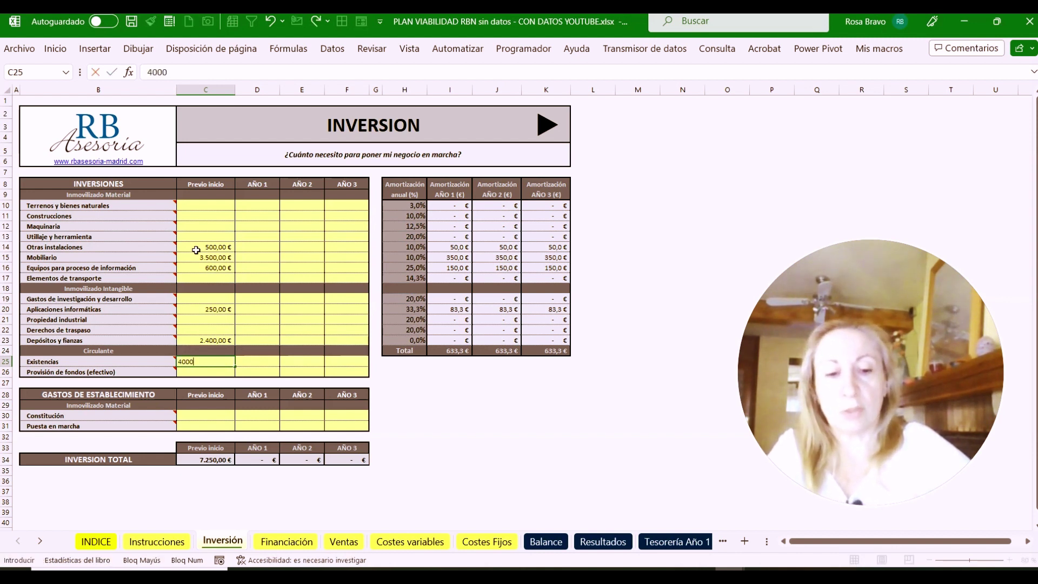
key("ctrl+Return")
key("Return")
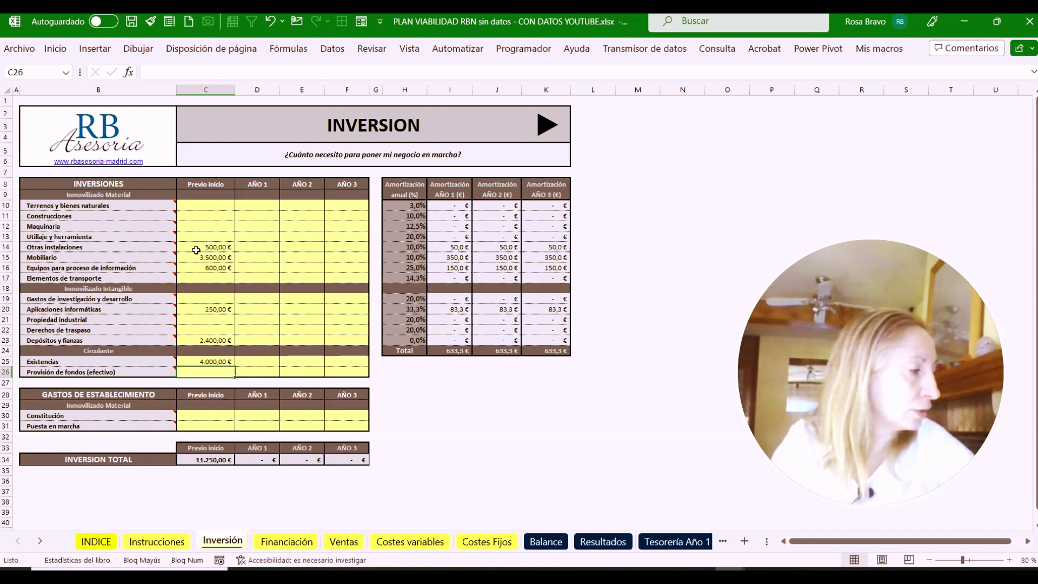
type("4000")
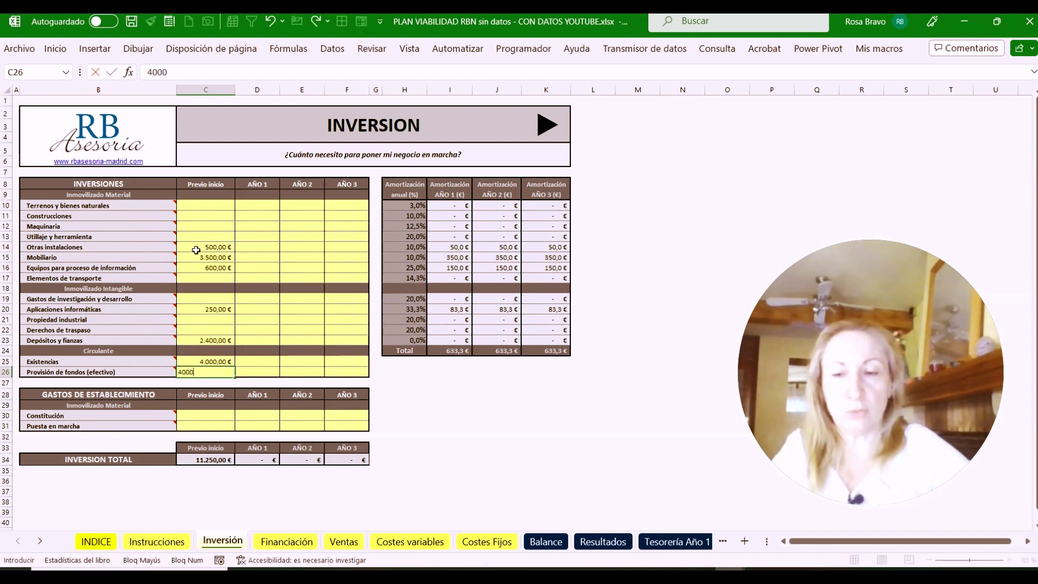
key("Return")
key("Return")
key("Return")
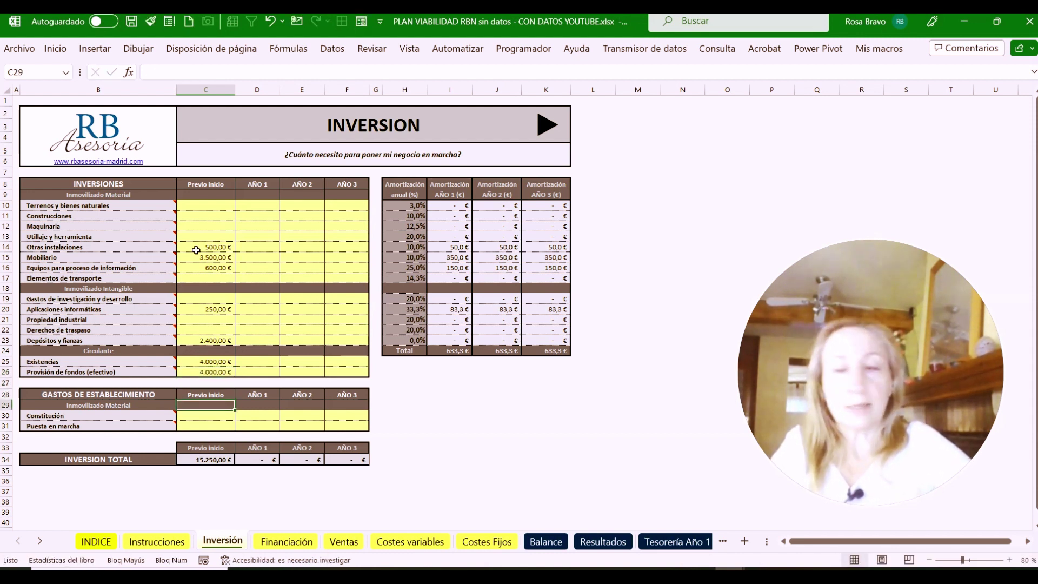
key("Return")
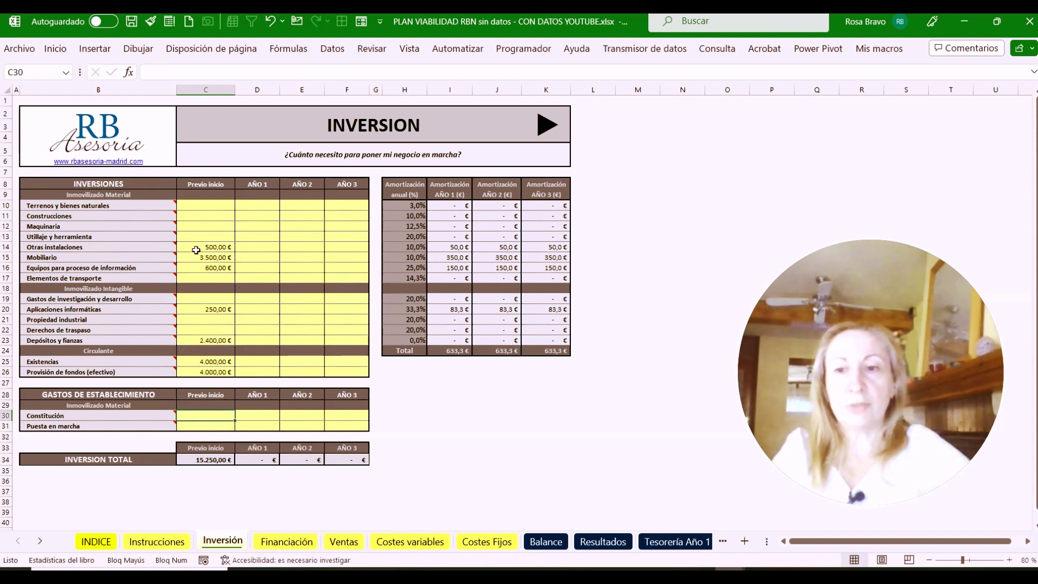
key("Return")
key("Return")
key("Return")
key("Return")
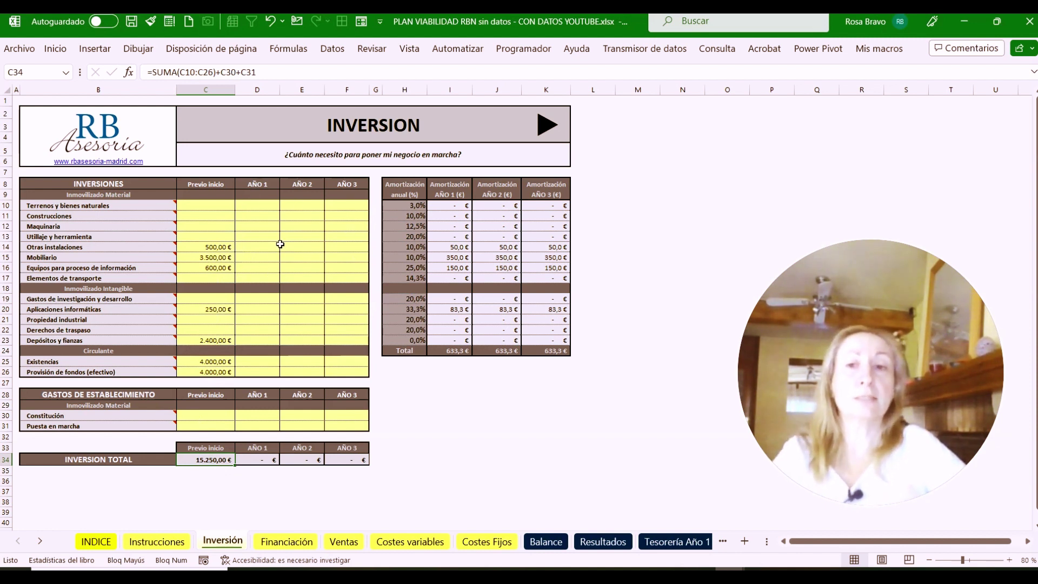
left_click(333, 265)
left_click(272, 254)
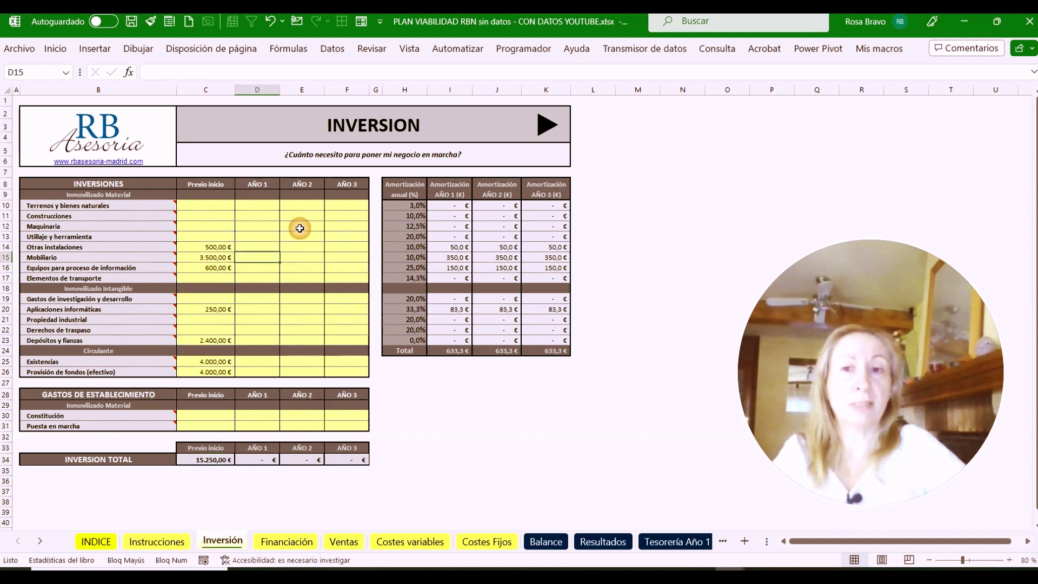
mouse_move(142, 262)
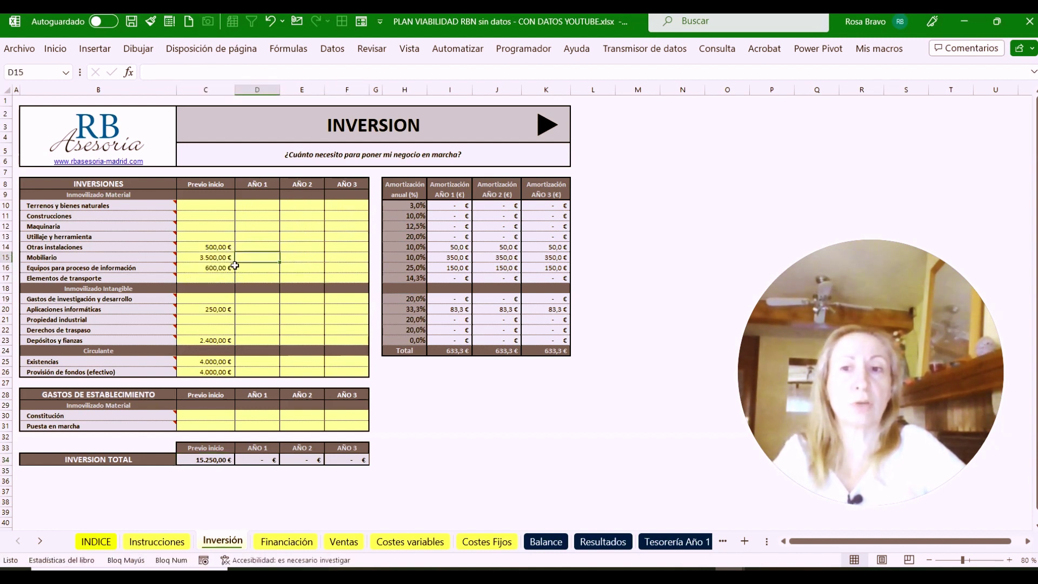
left_click(350, 268)
type("600")
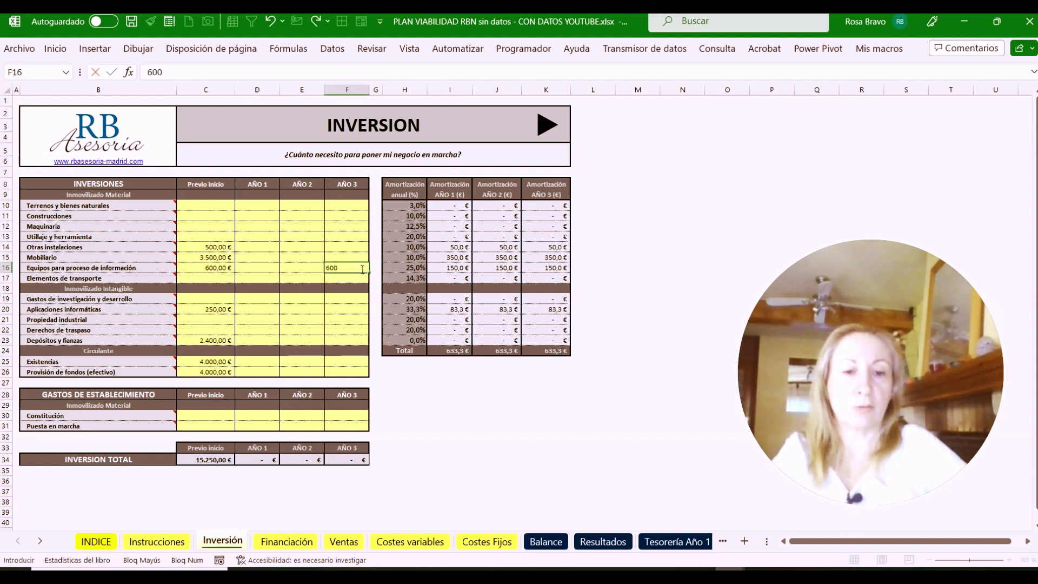
key("Tab")
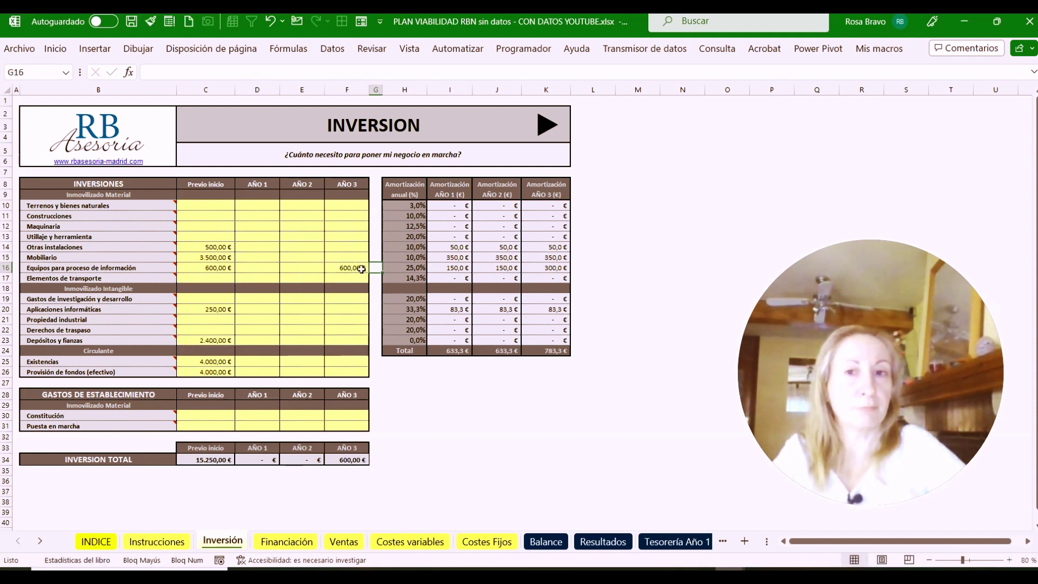
left_click(342, 268)
type("0")
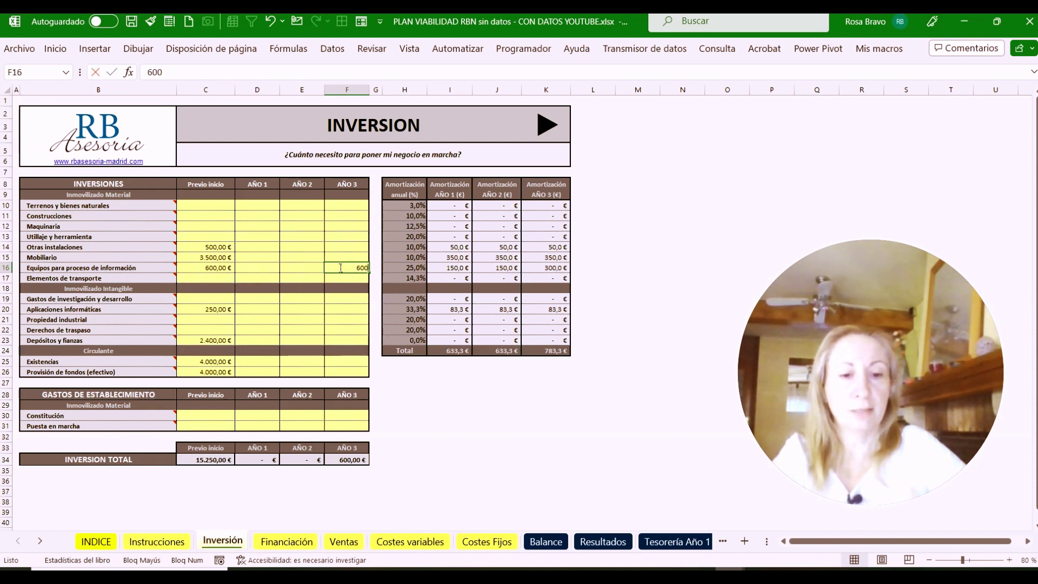
key("Return")
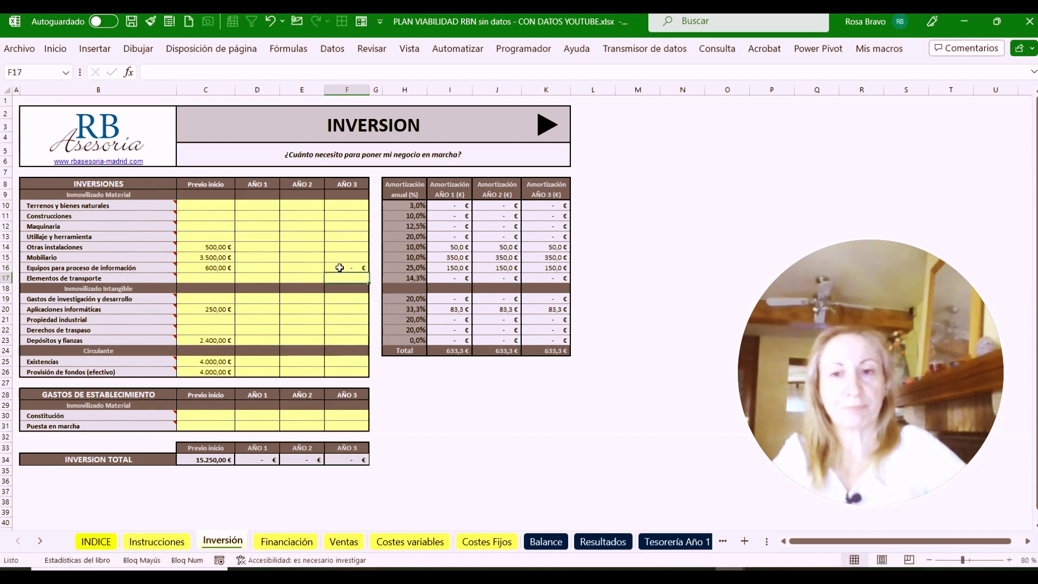
left_click(339, 268)
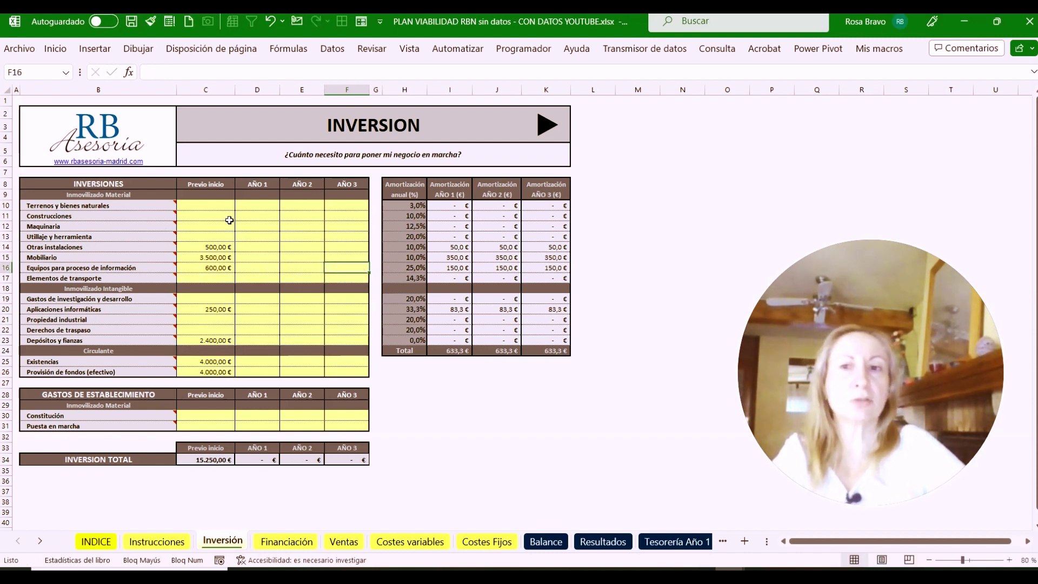
left_click(224, 259)
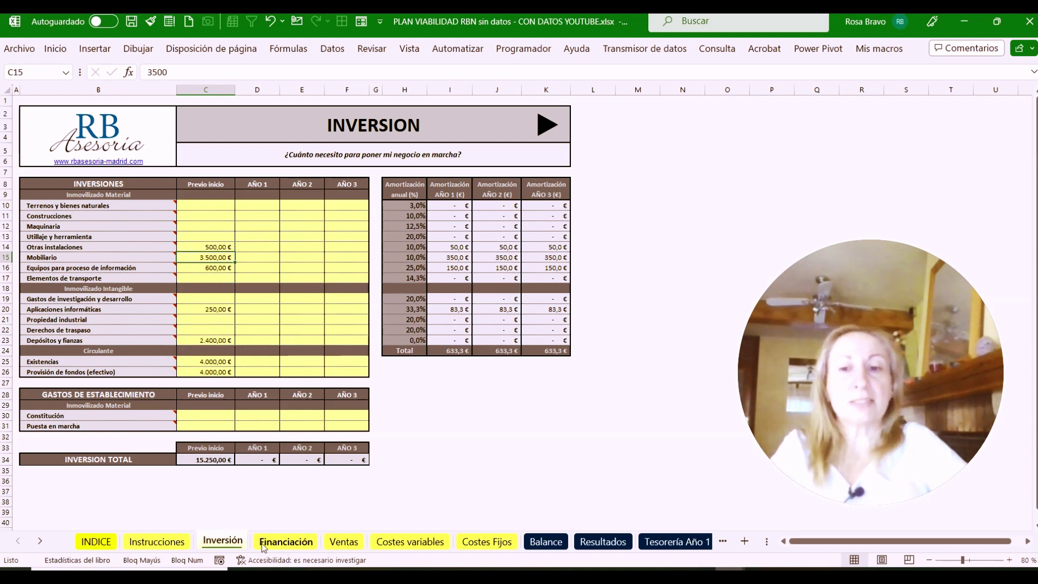
Review the Balance, Resultados and Tesorería sheets, then go via Balance and Inversión to Financiación
left_click(546, 542)
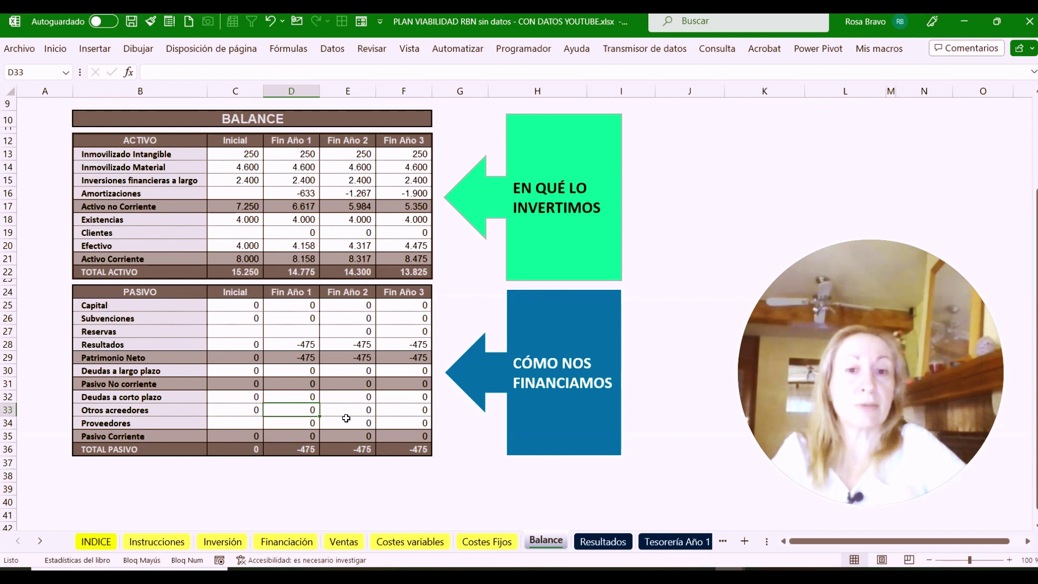
left_click(600, 541)
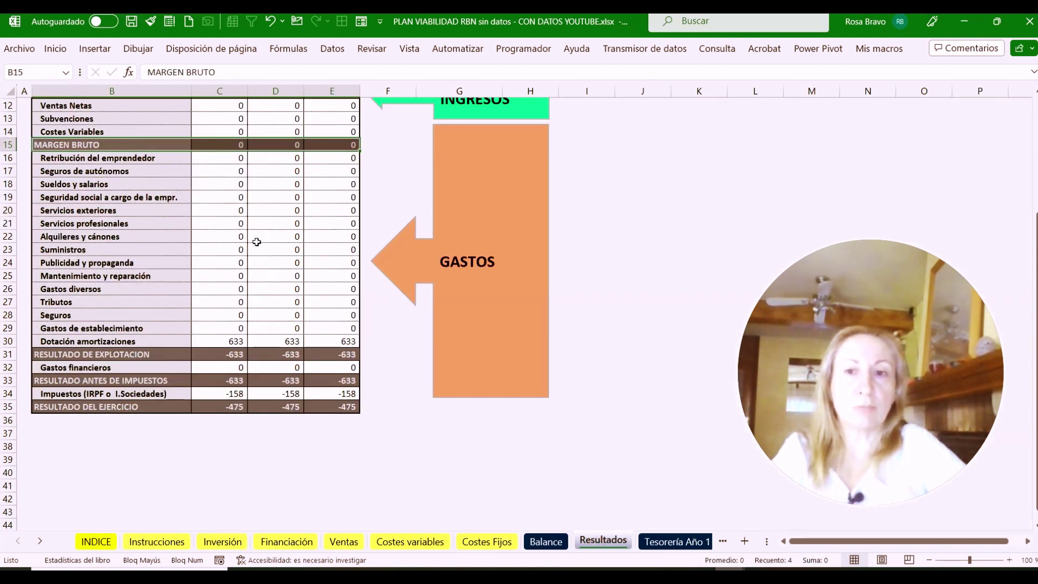
scroll(255, 239, "up", 3)
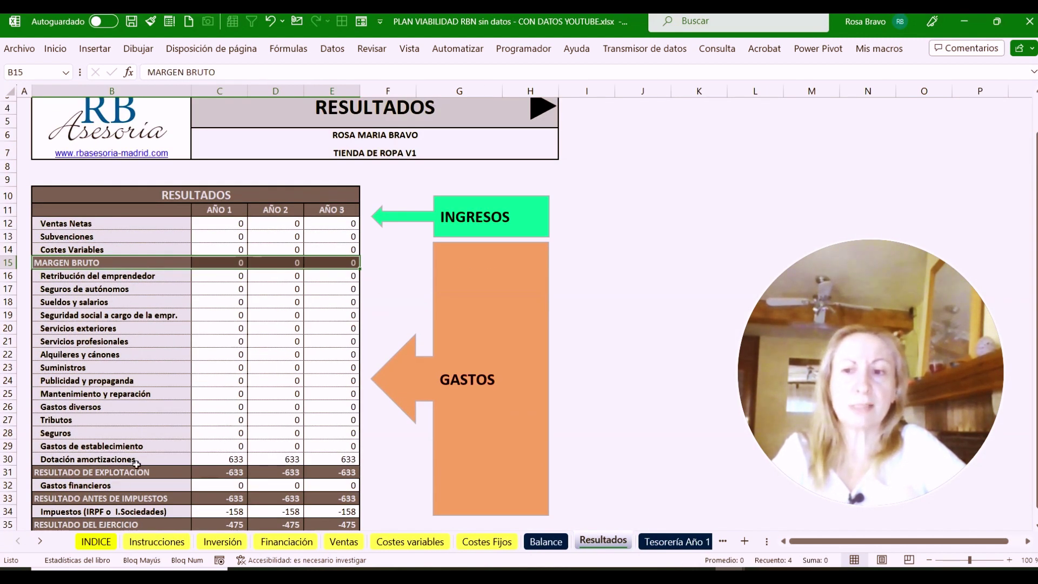
left_click(675, 542)
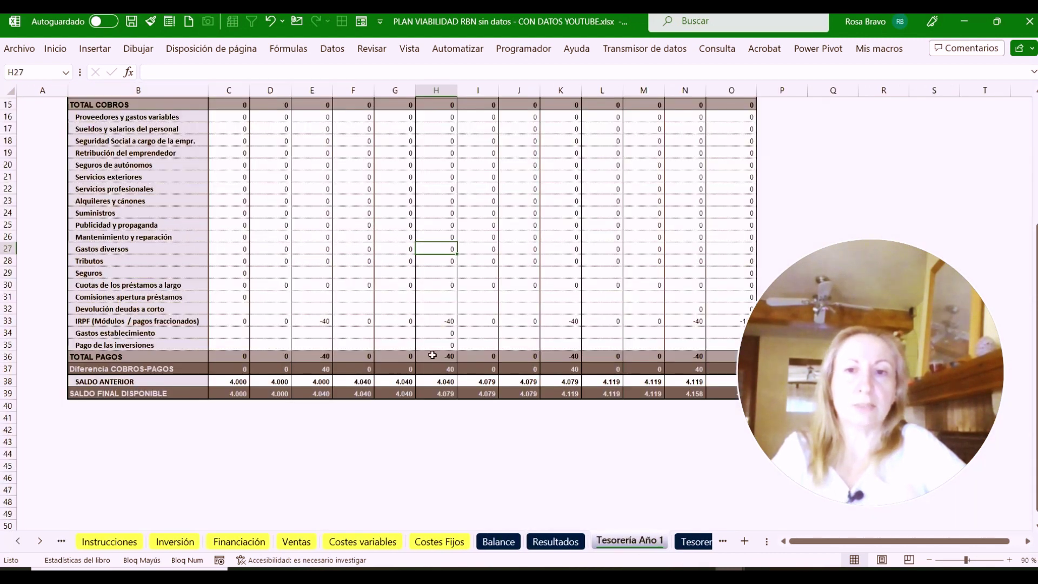
scroll(404, 312, "up", 3)
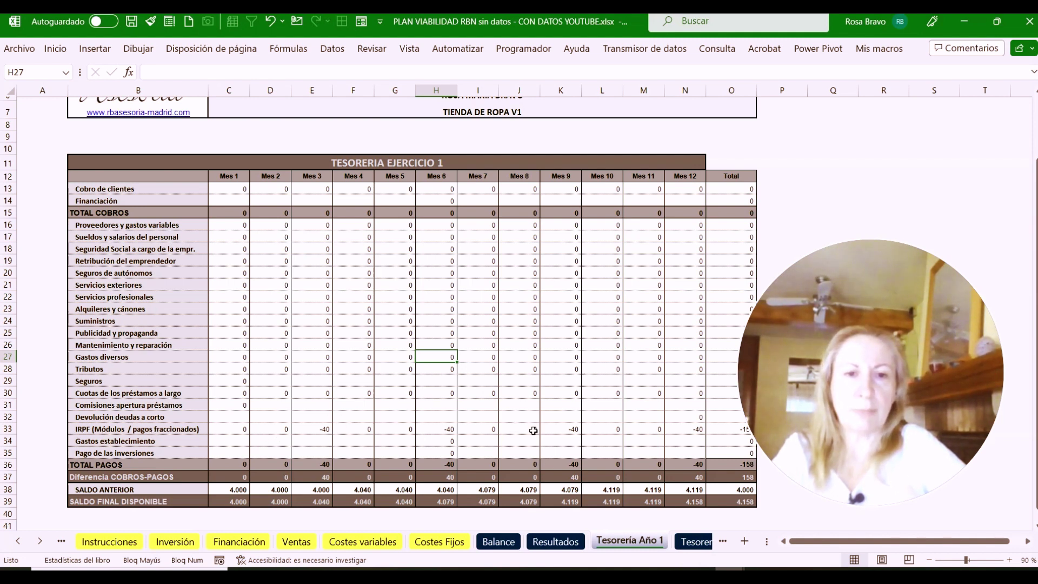
left_click(688, 548)
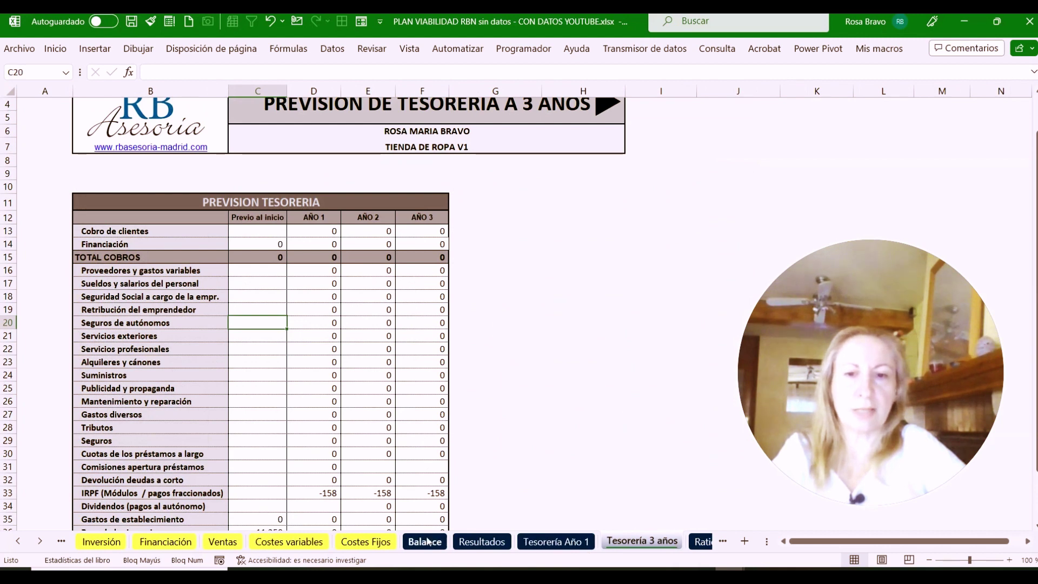
left_click(430, 546)
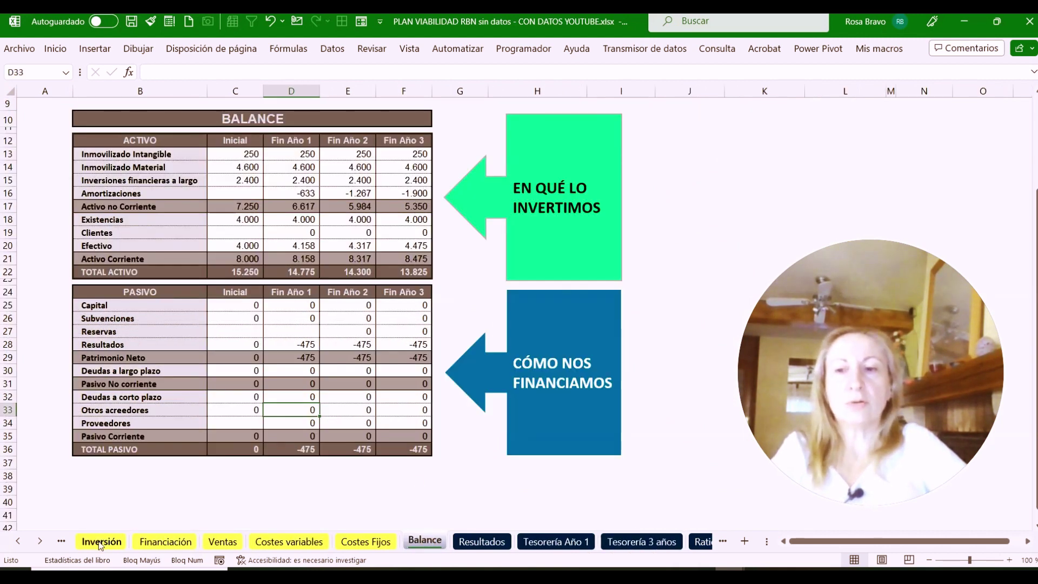
left_click(100, 543)
left_click(162, 544)
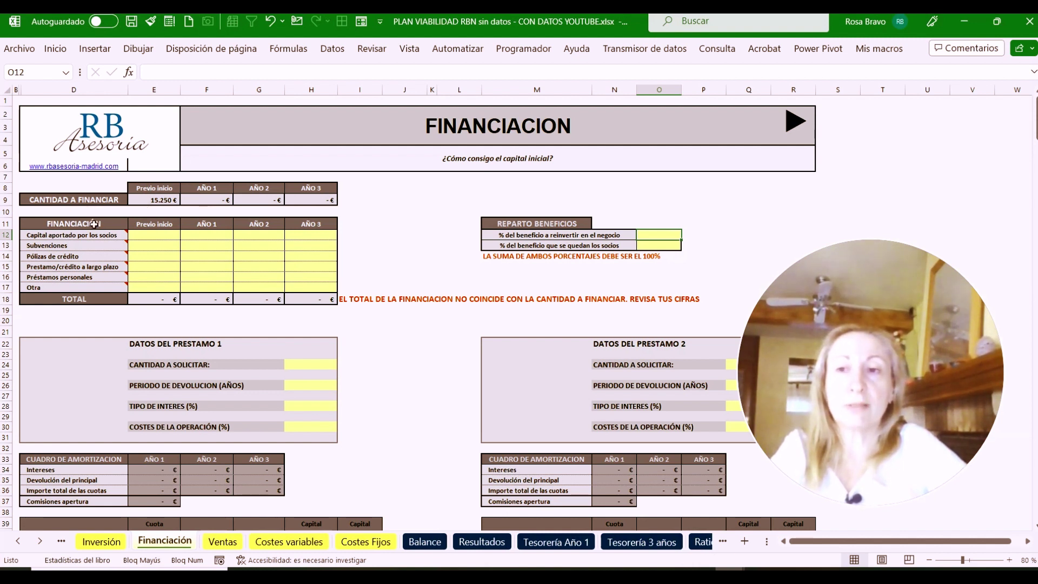
Set Capital aportado por los socios in E12 to 5.250, correcting the initial 15.250 entry
left_click(63, 238)
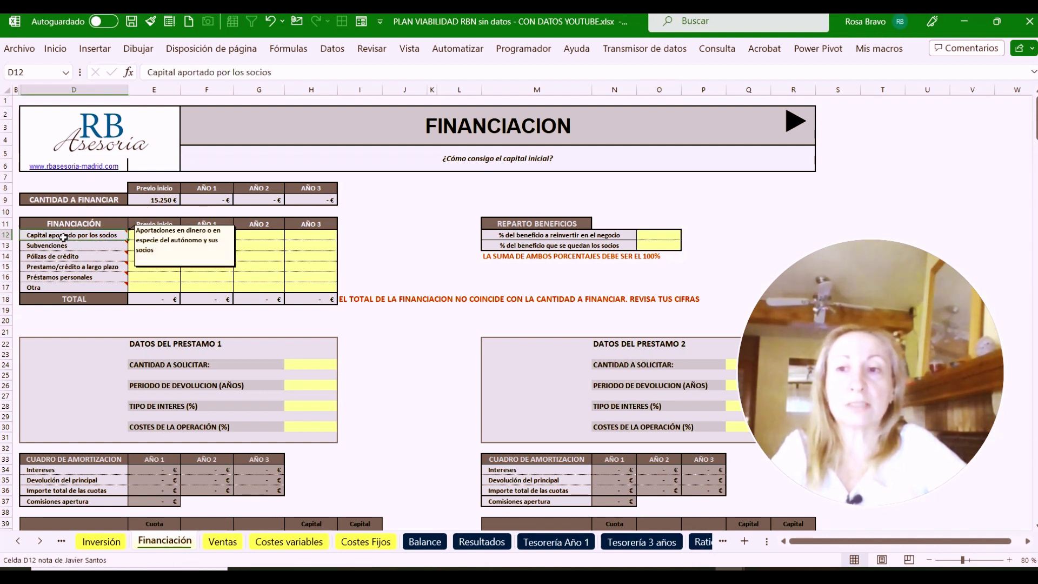
left_click(76, 285, "shift")
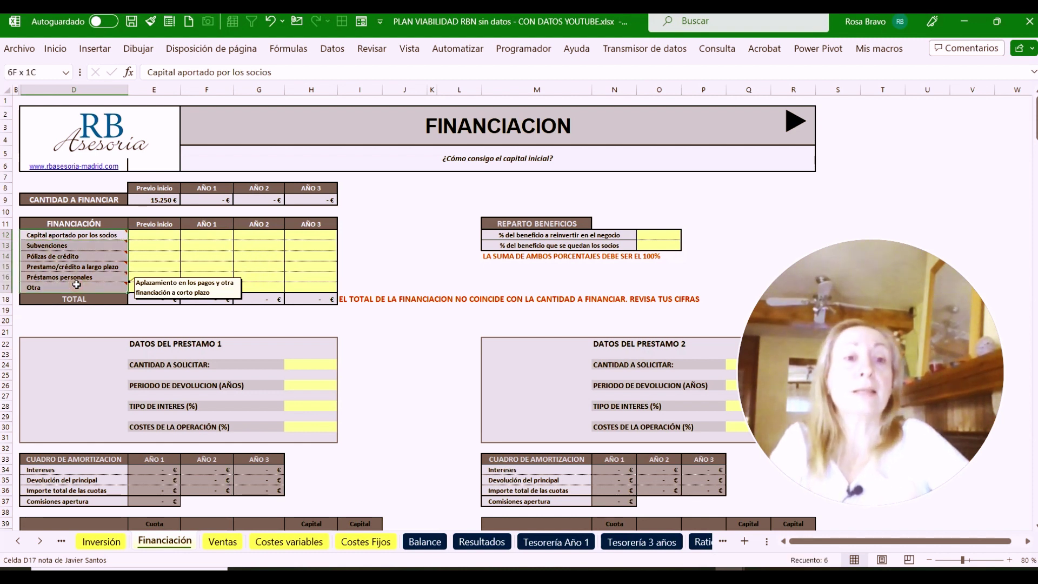
left_click(145, 238)
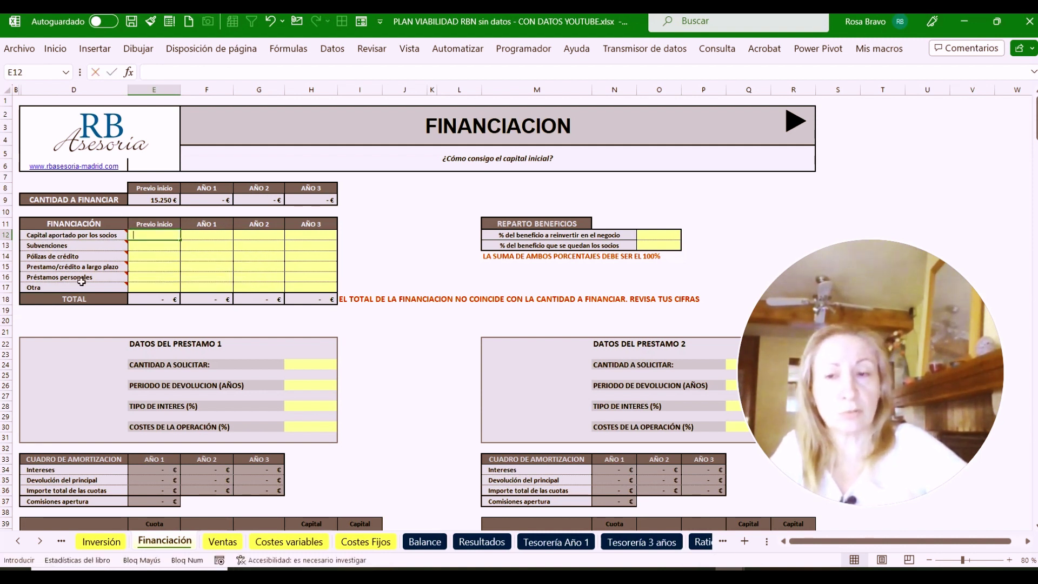
type("15.2")
type("50")
key("Return")
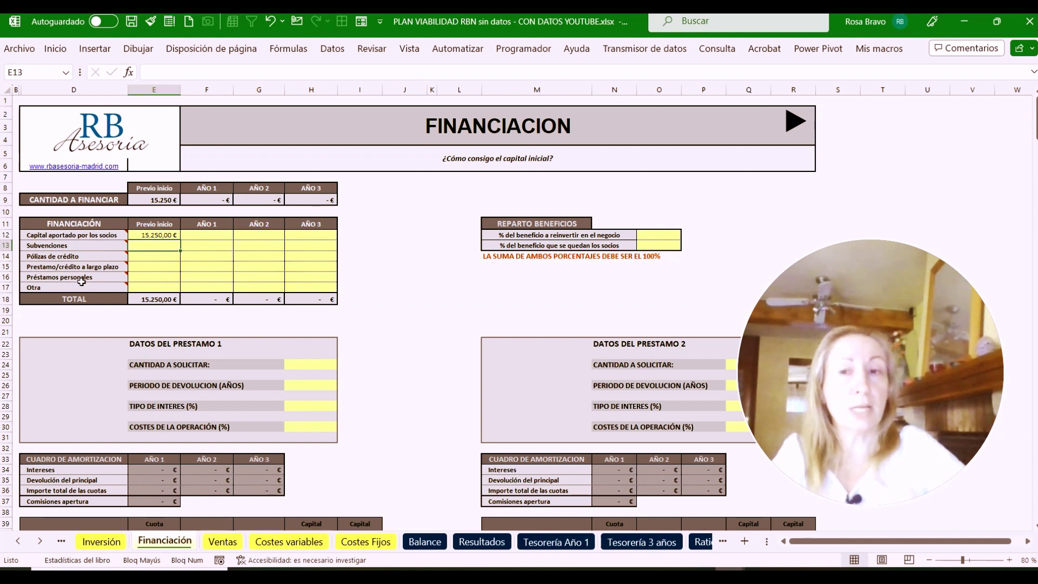
left_click(151, 234)
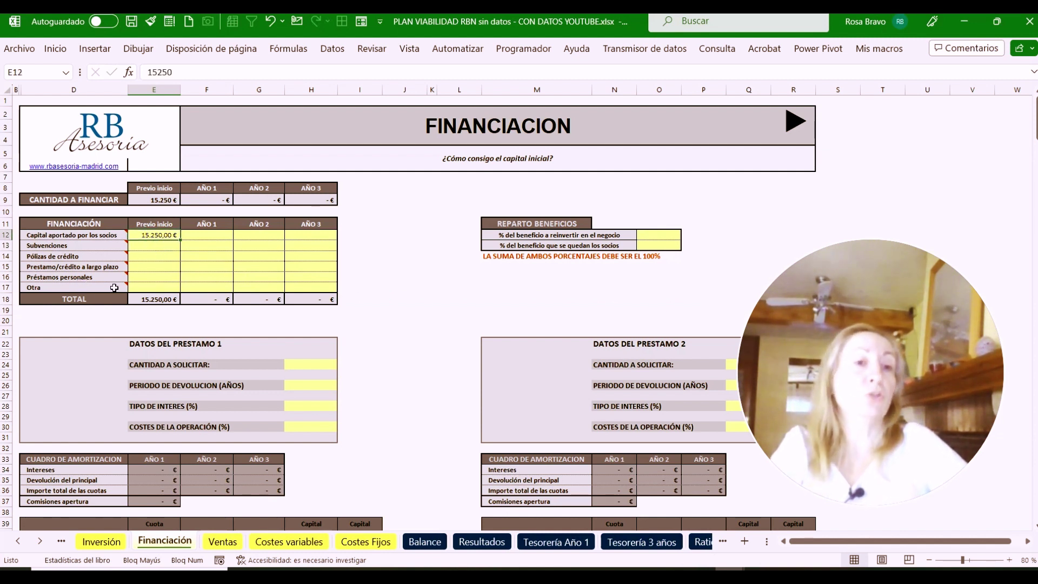
mouse_move(108, 289)
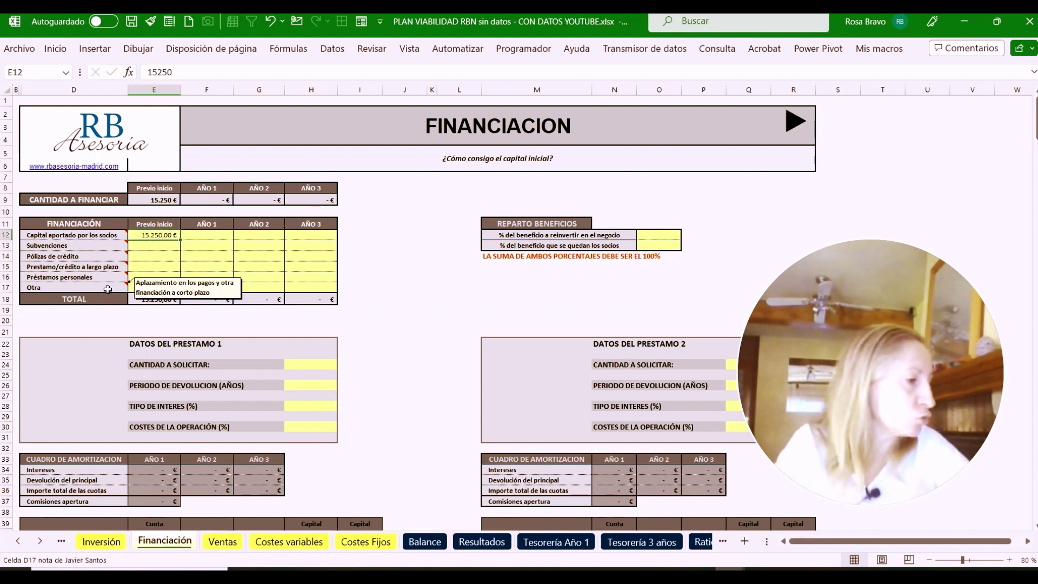
type("5")
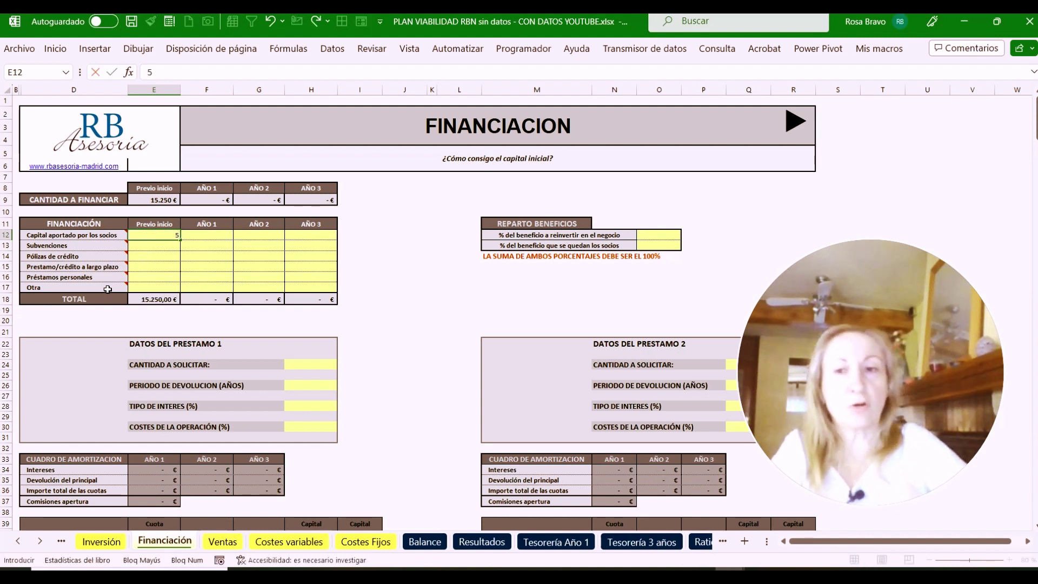
type(".250")
key("Return")
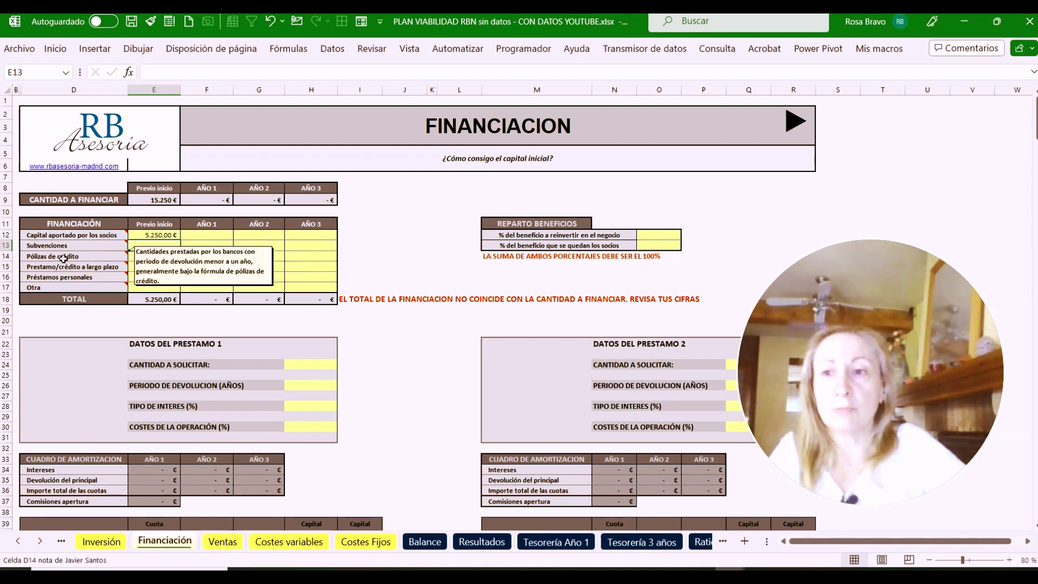
Enter 10000 as the Préstamo a largo plazo in E15
mouse_move(39, 269)
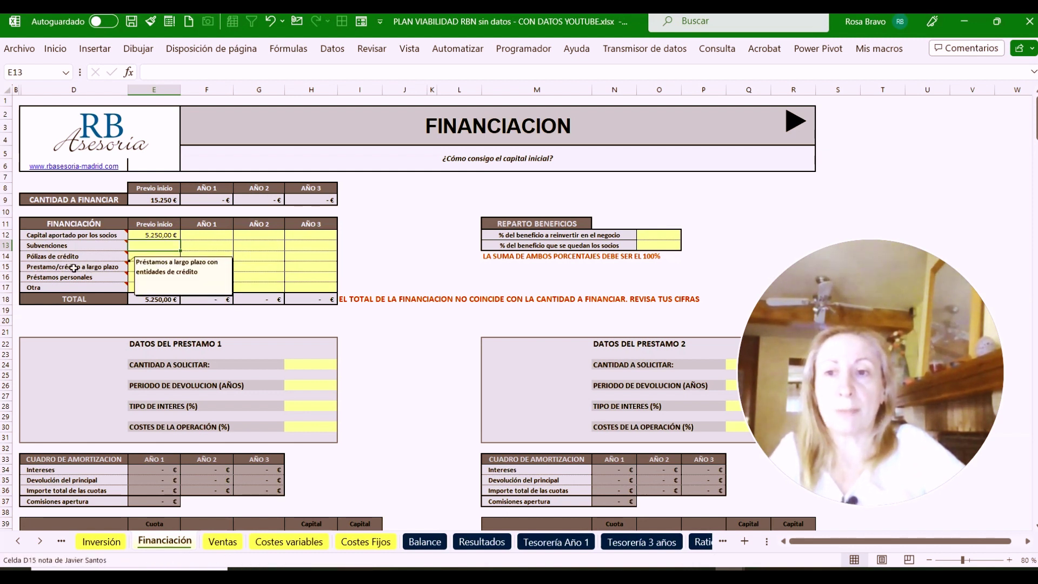
left_click(151, 269)
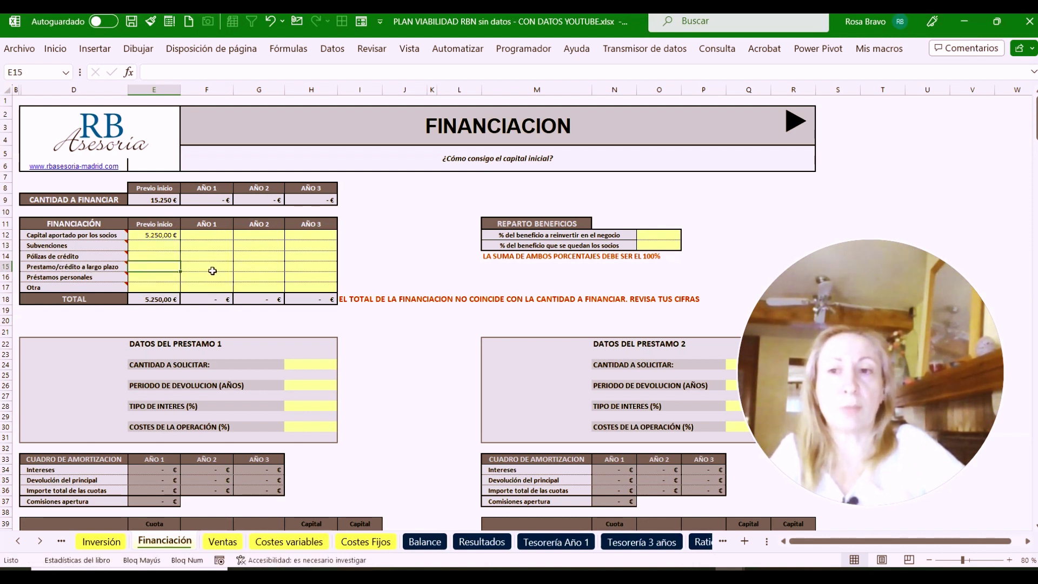
type("10000")
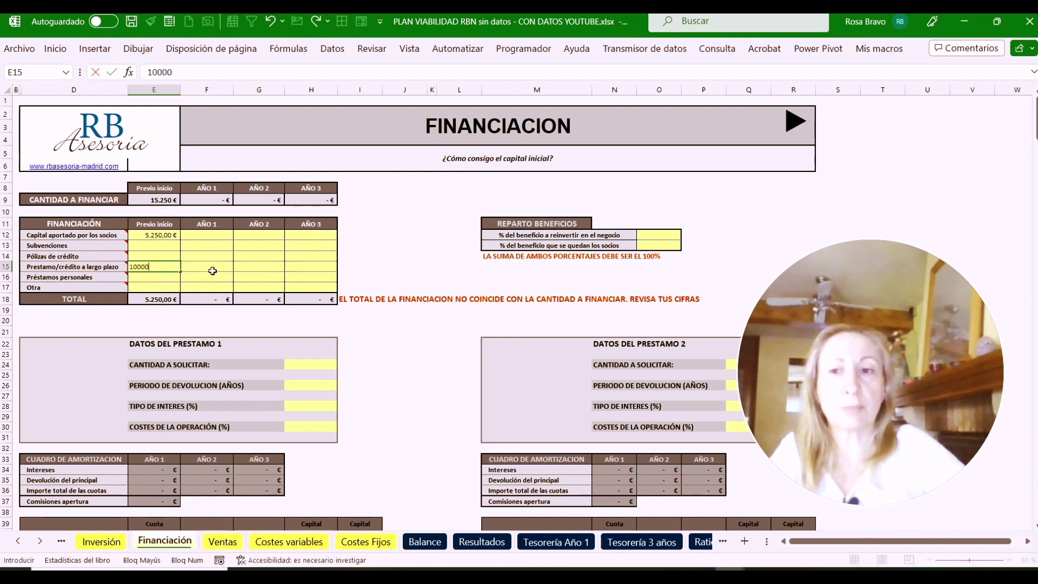
key("Return")
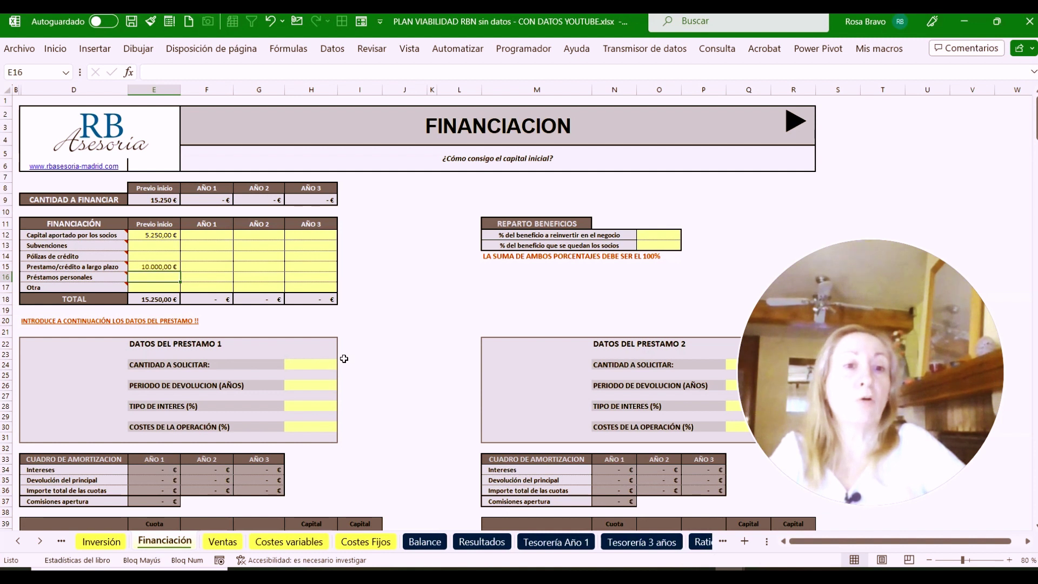
Request 6.000 for Loan 1 and 4.000 for Loan 2
left_click_drag(867, 275, 890, 143)
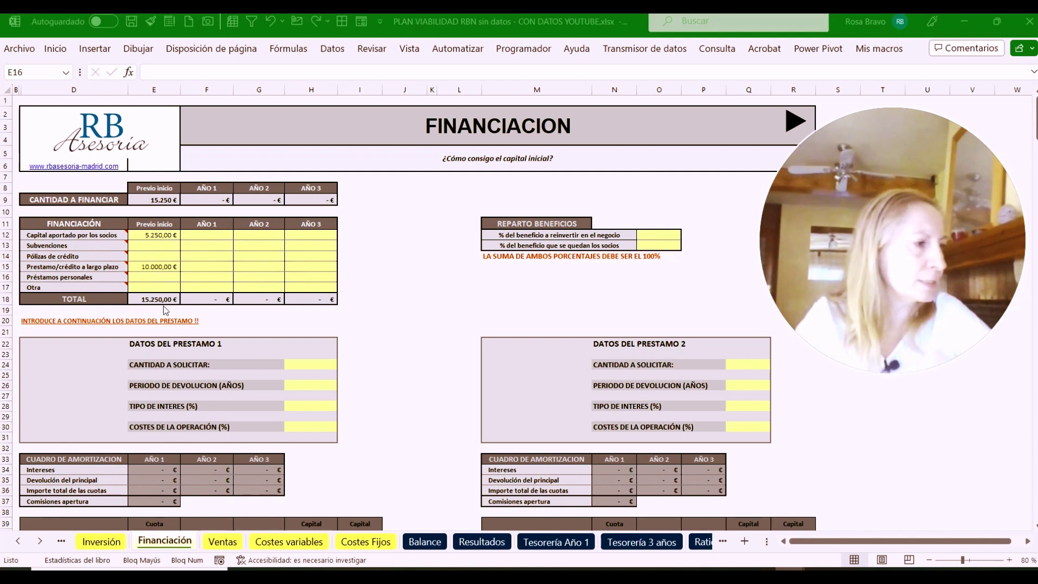
left_click(315, 364)
type("6")
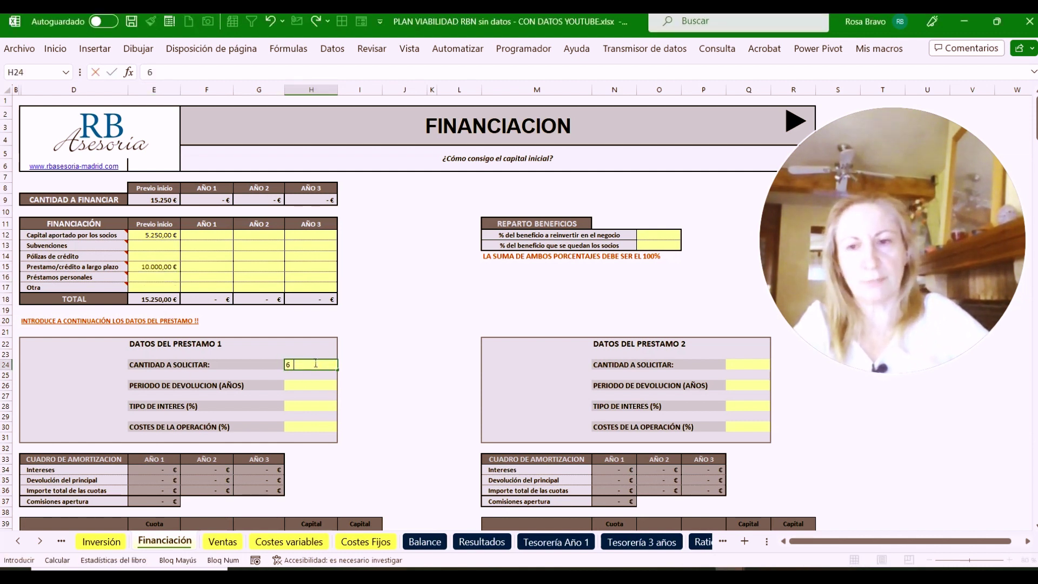
type("000")
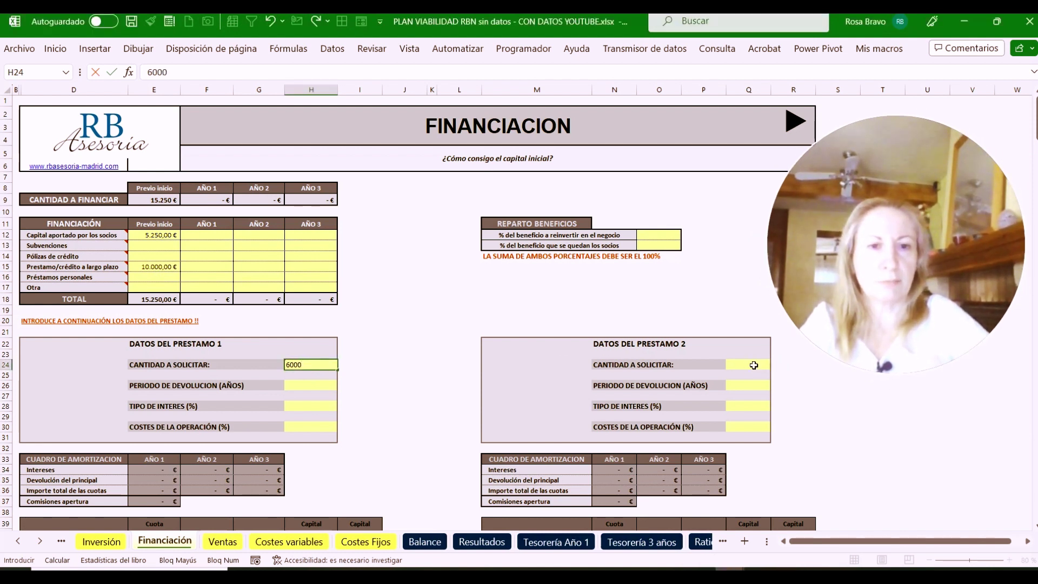
left_click(754, 365)
type("4000")
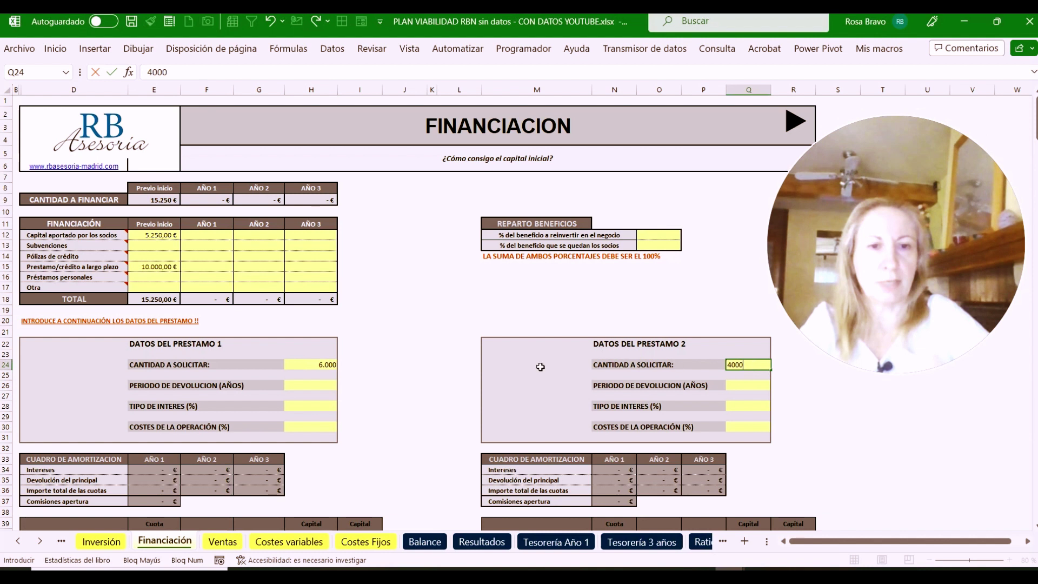
left_click(311, 385)
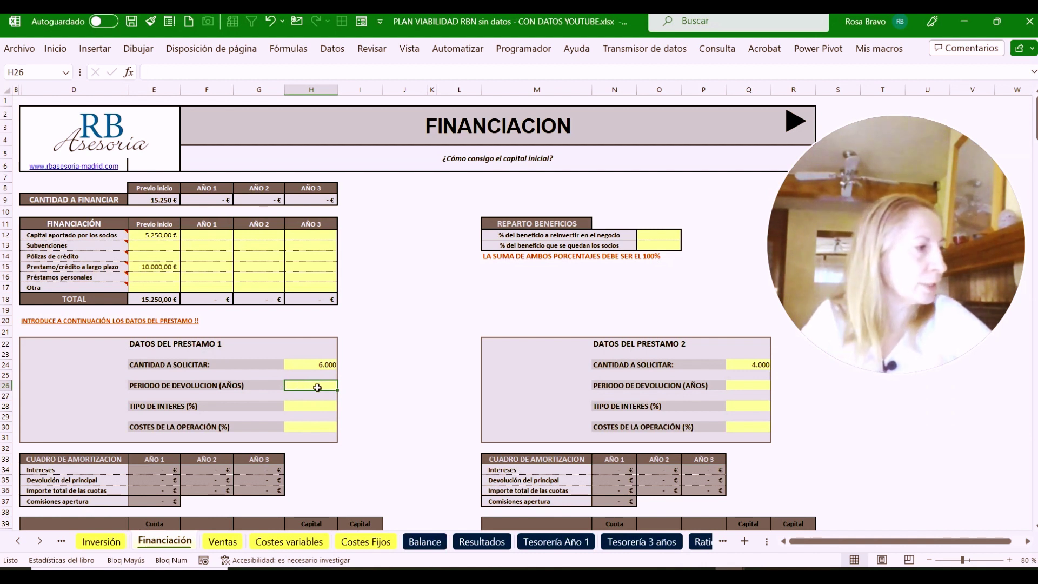
Give Loan 1 a 6-year repayment period at 1,50% interest
left_click(317, 387)
type("6")
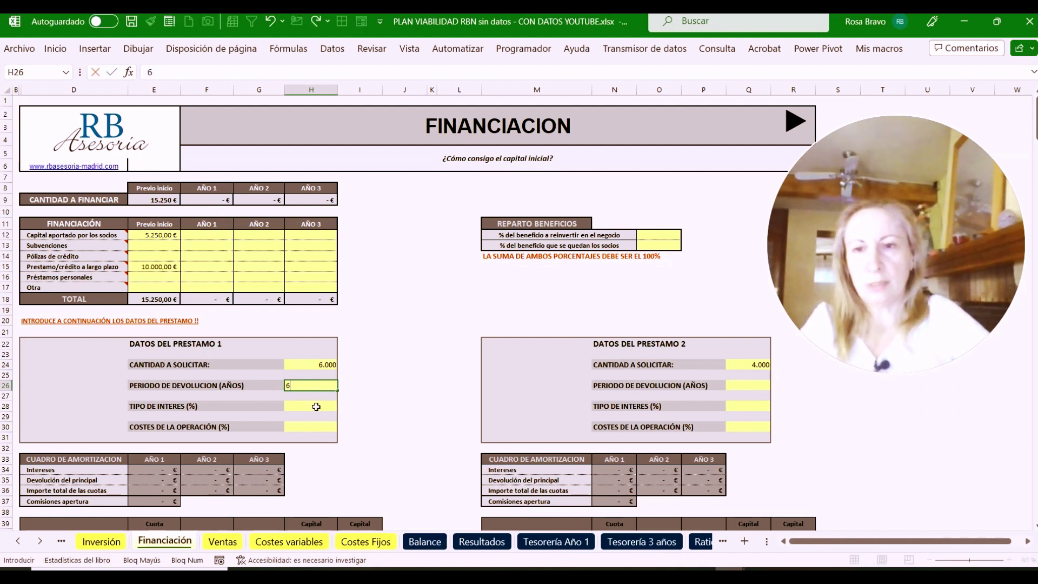
left_click(316, 407)
type("1,50")
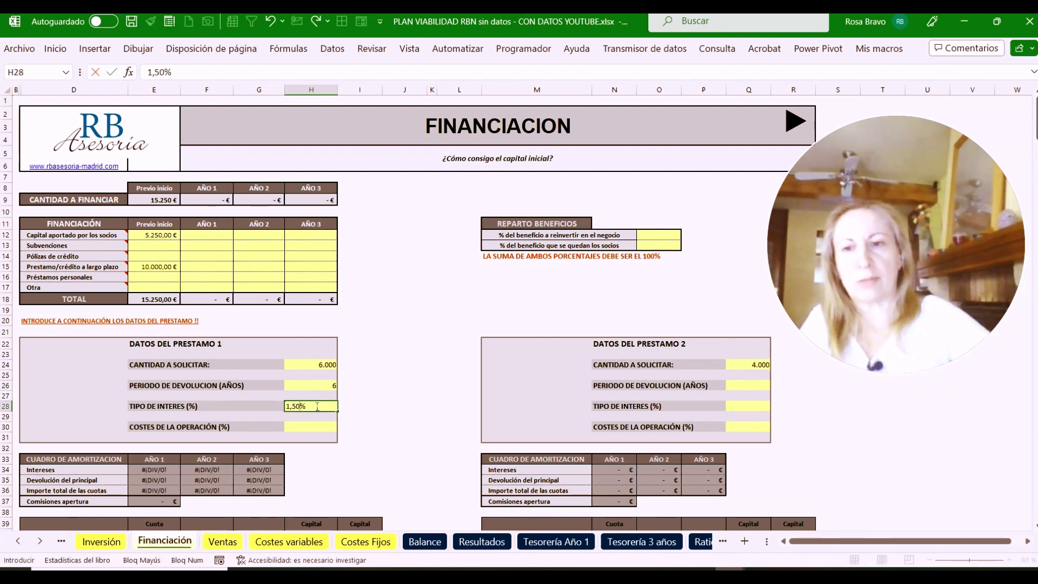
left_click(315, 432)
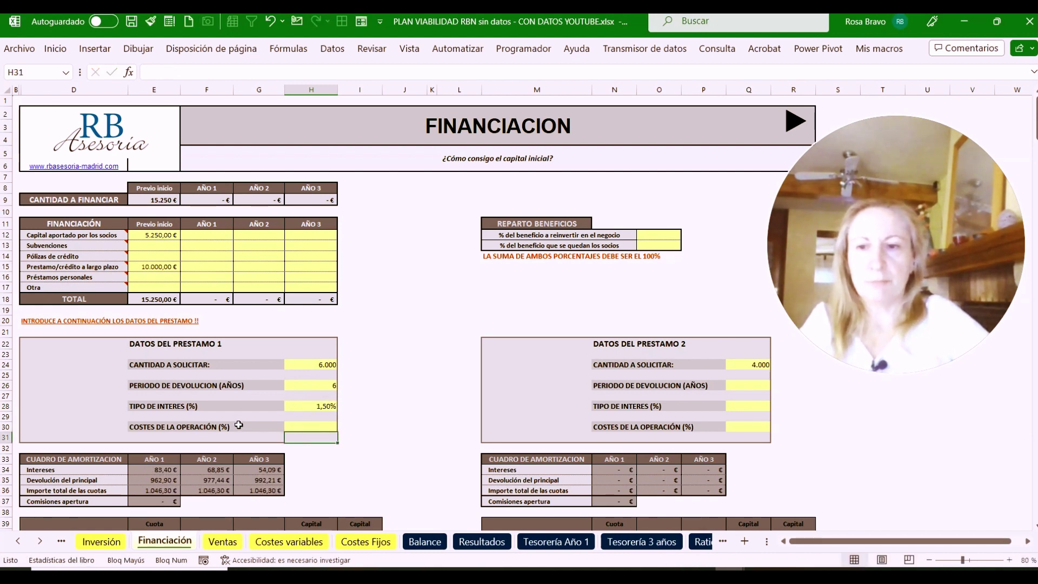
key("Return")
scroll(227, 420, "down", 1)
scroll(191, 435, "down", 3)
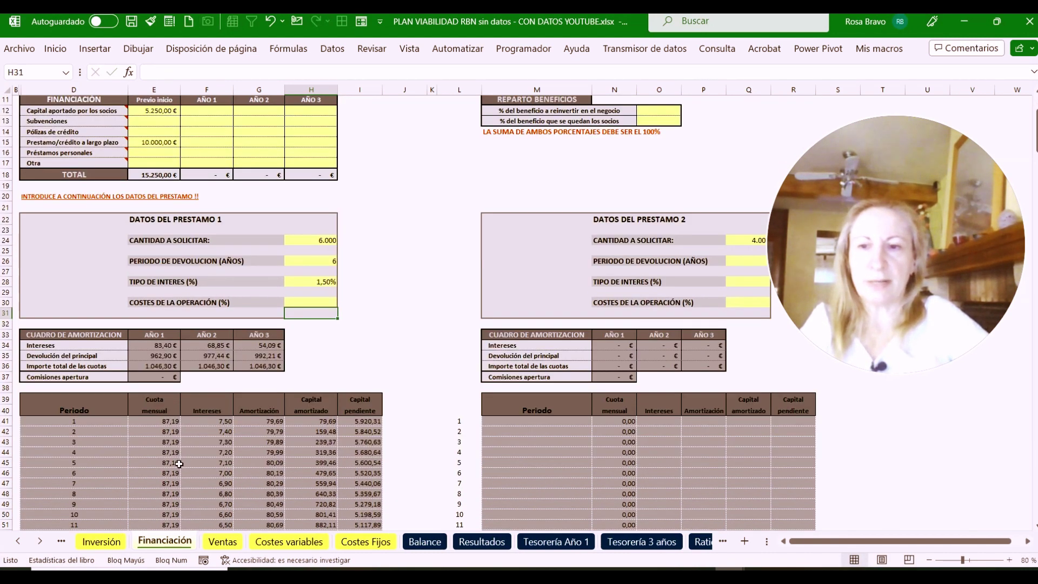
scroll(267, 449, "down", 2)
scroll(195, 413, "down", 13)
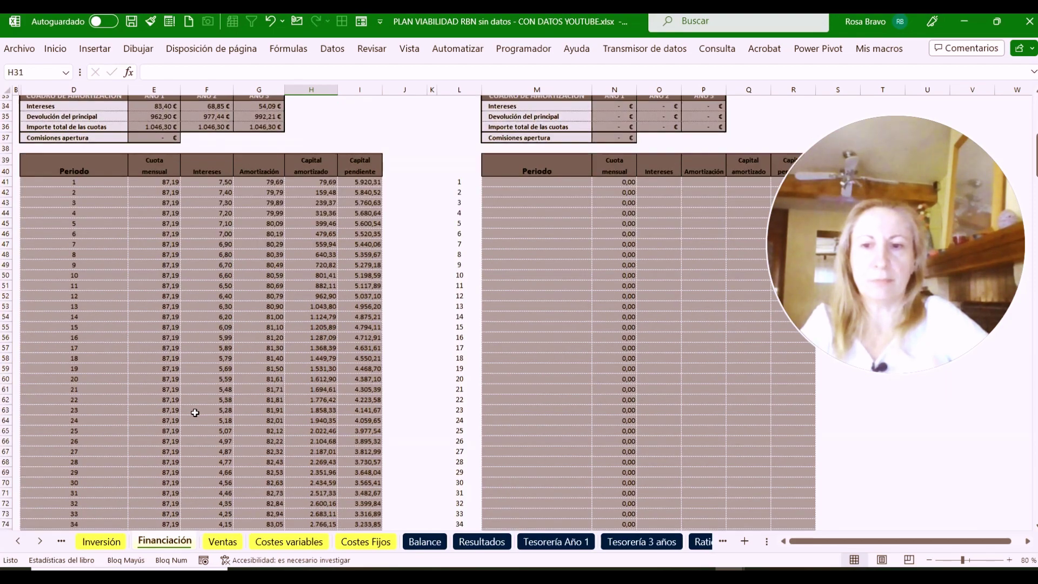
scroll(195, 412, "up", 14)
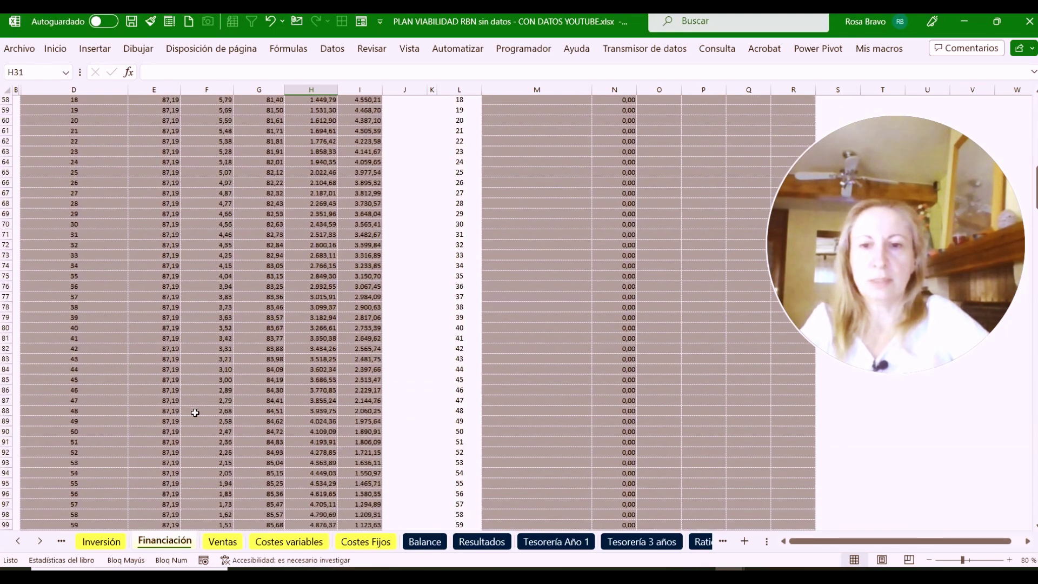
scroll(195, 412, "up", 4)
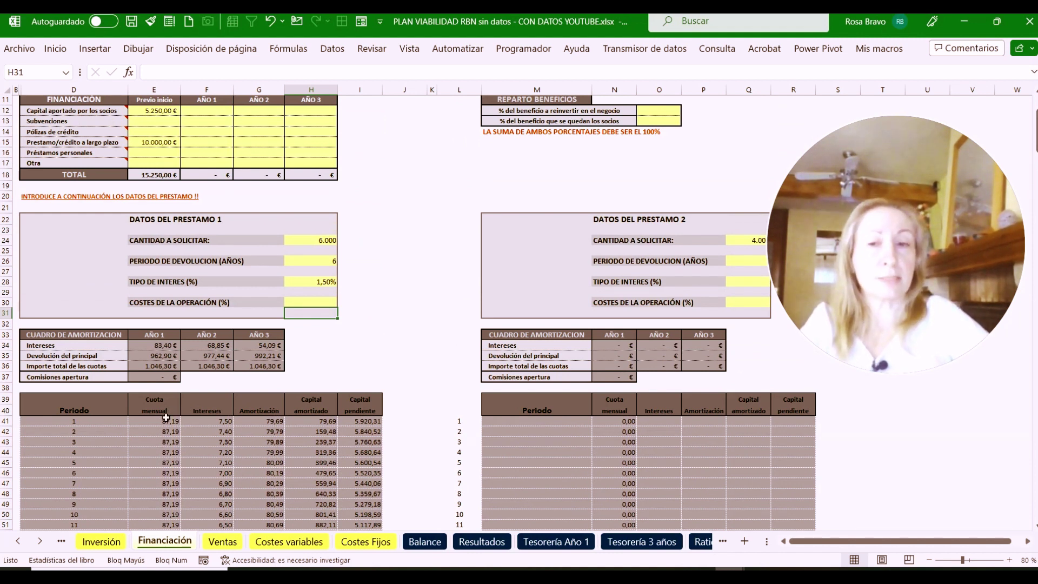
left_click(151, 346)
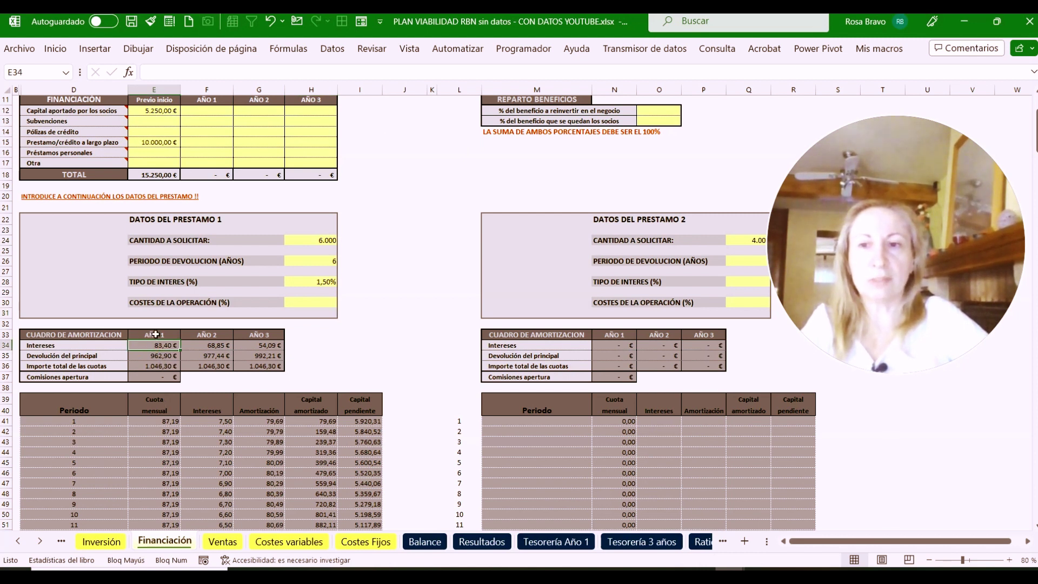
left_click(203, 347)
left_click(240, 346)
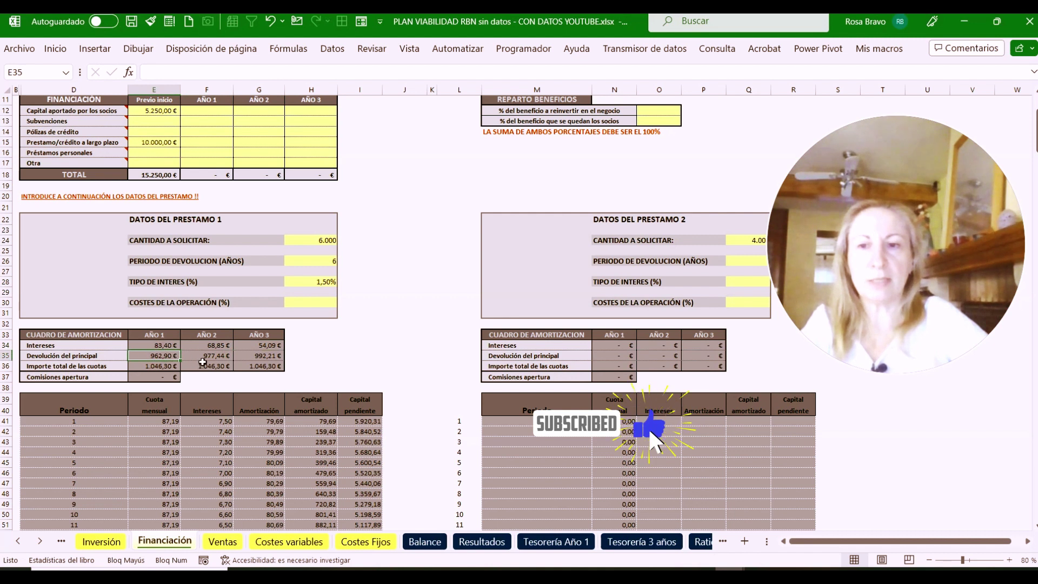
left_click(205, 357)
left_click(262, 357)
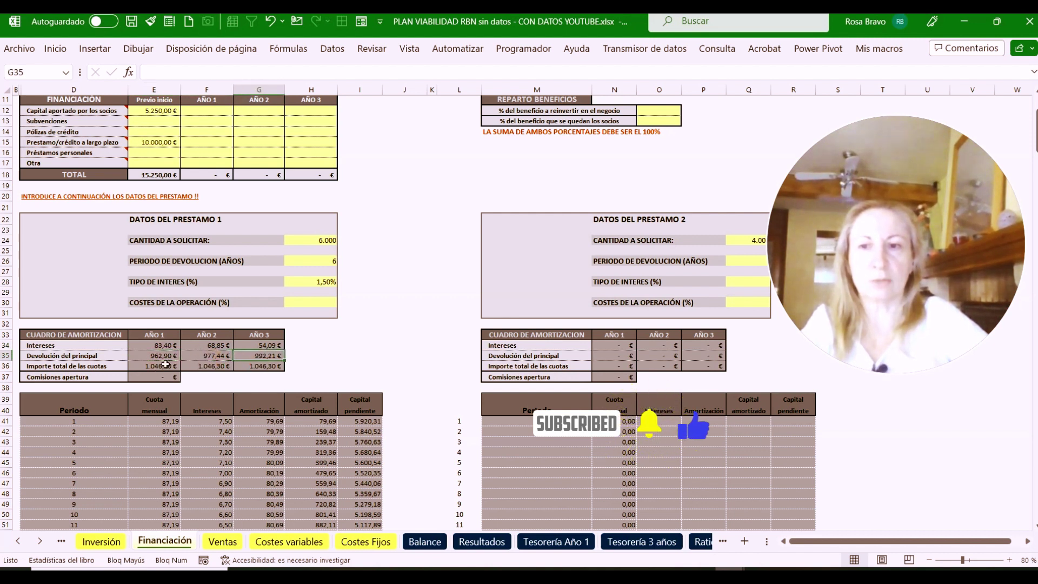
left_click(163, 366)
left_click(222, 365)
left_click(257, 364)
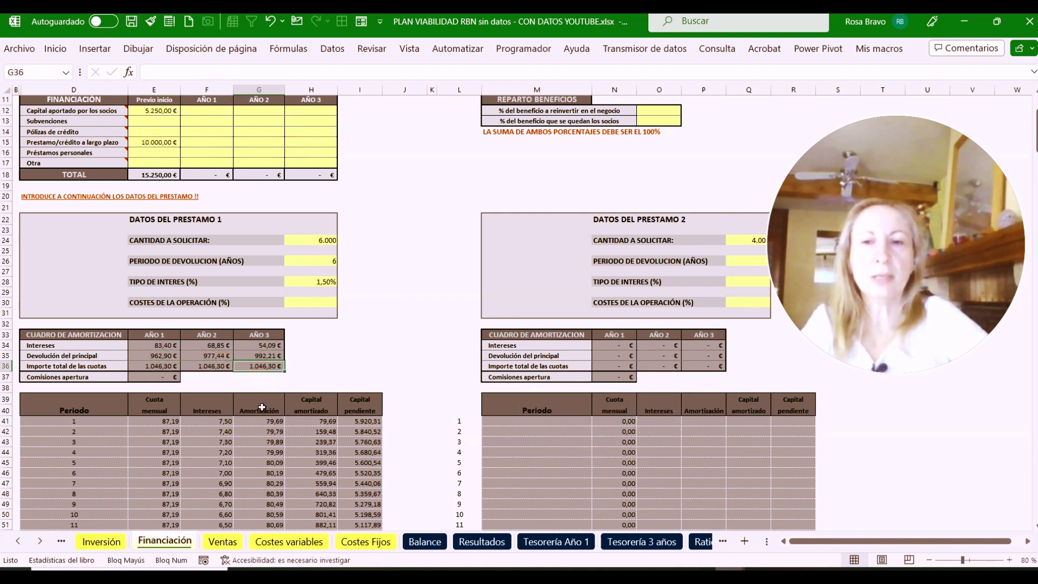
scroll(142, 454, "down", 18)
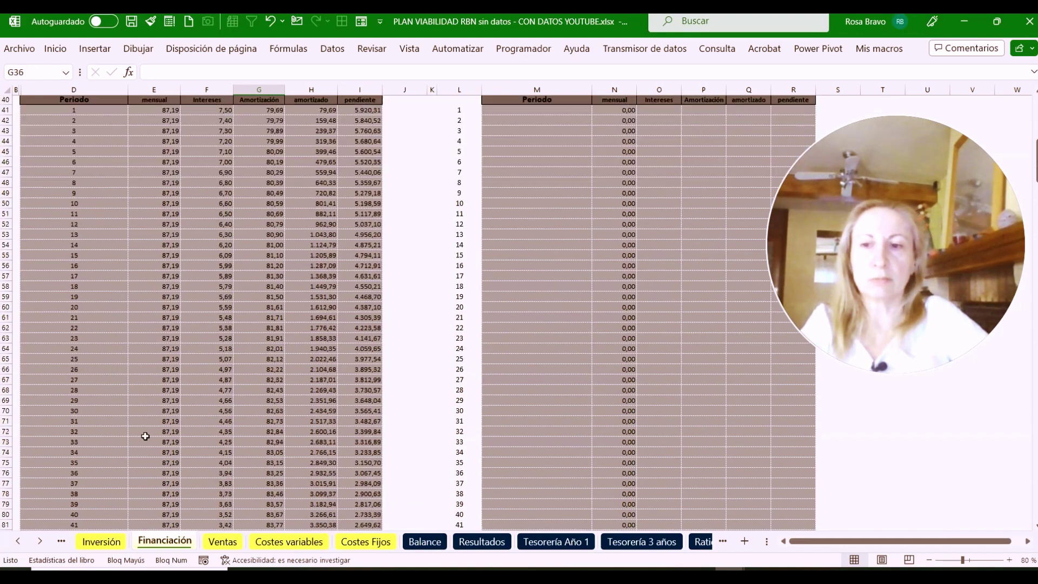
scroll(145, 436, "down", 6)
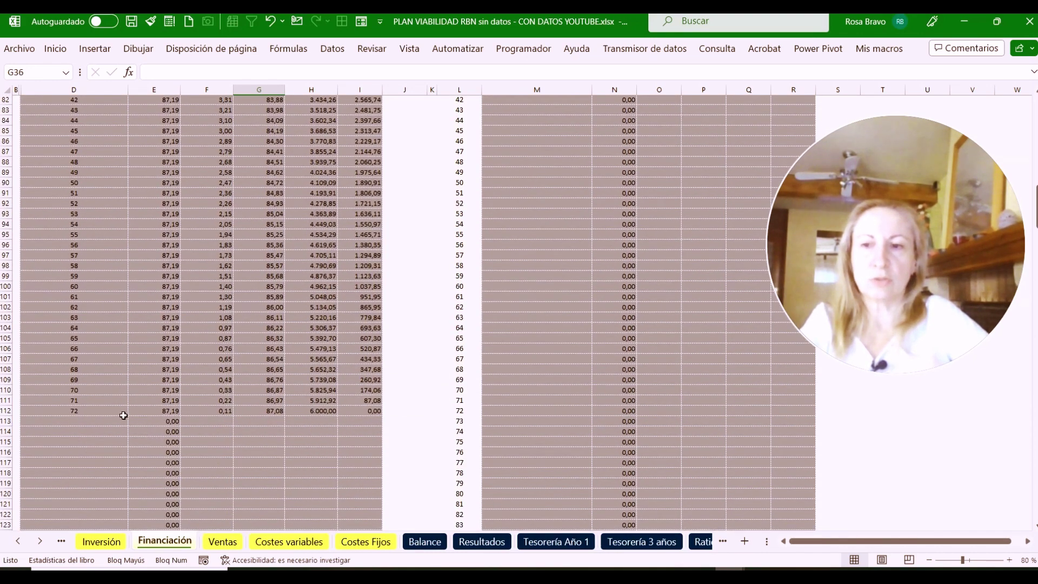
left_click(360, 412)
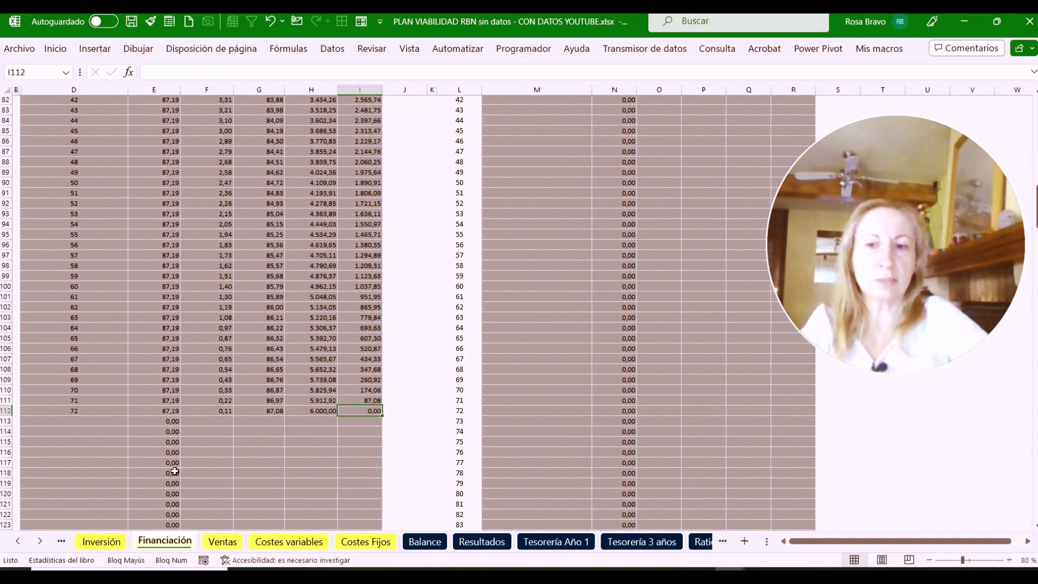
scroll(228, 443, "up", 20)
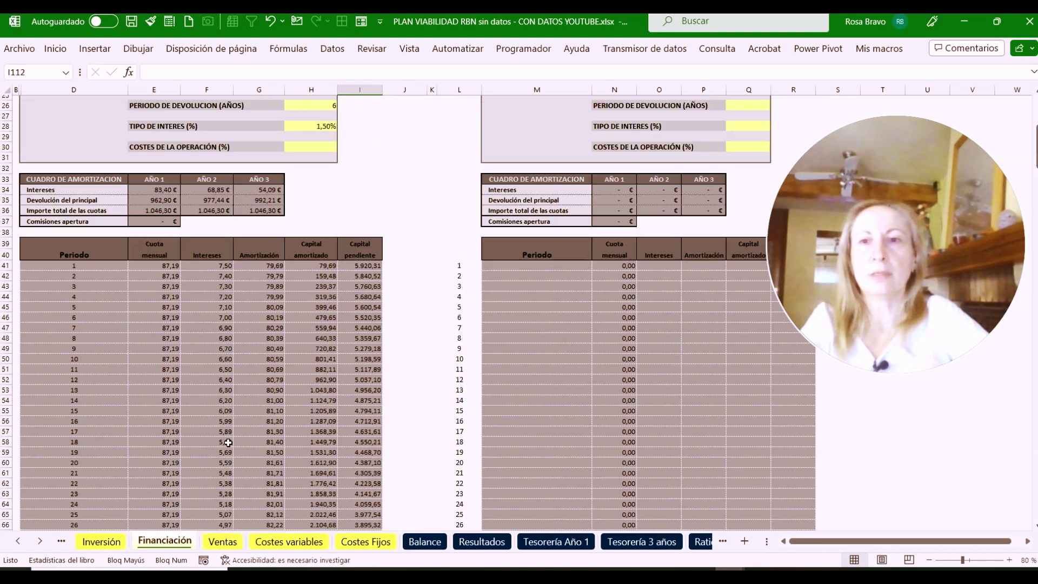
scroll(228, 443, "down", 2)
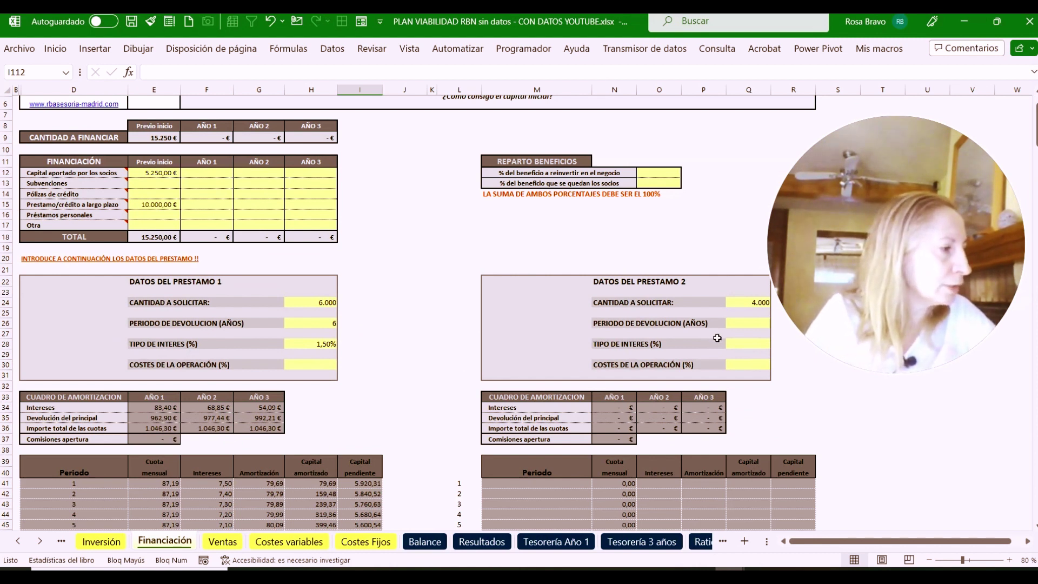
Give loan 2 a 4-year repayment period at 2,50% interest
left_click(740, 324)
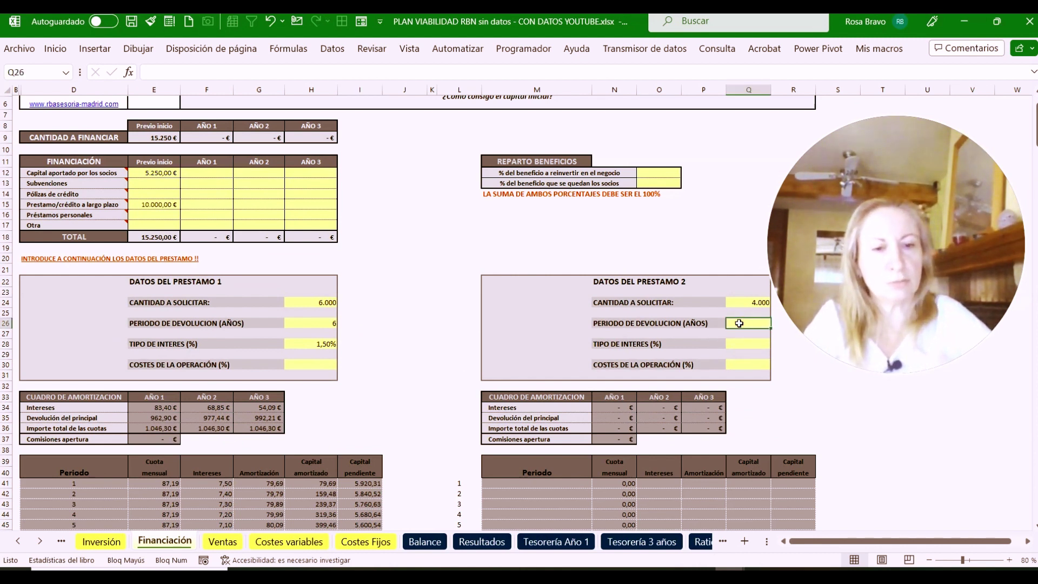
type("4")
left_click(744, 346)
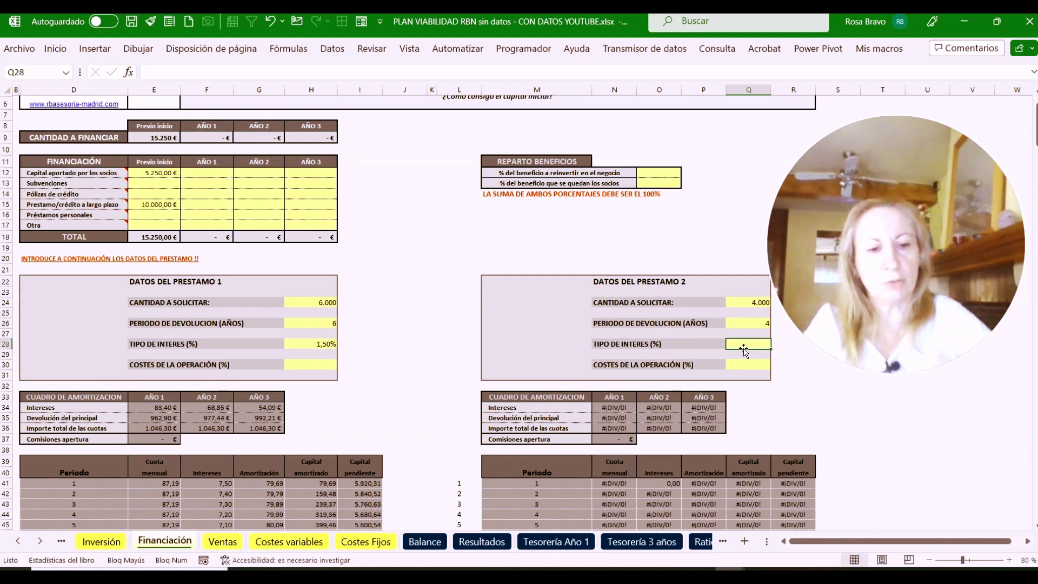
type("2%")
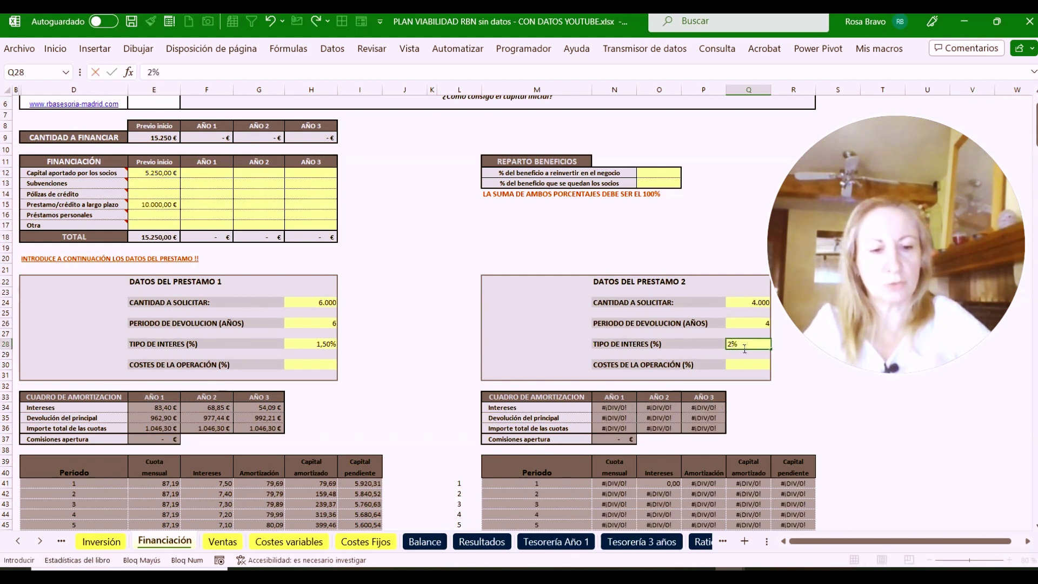
type(",5")
left_click(743, 362)
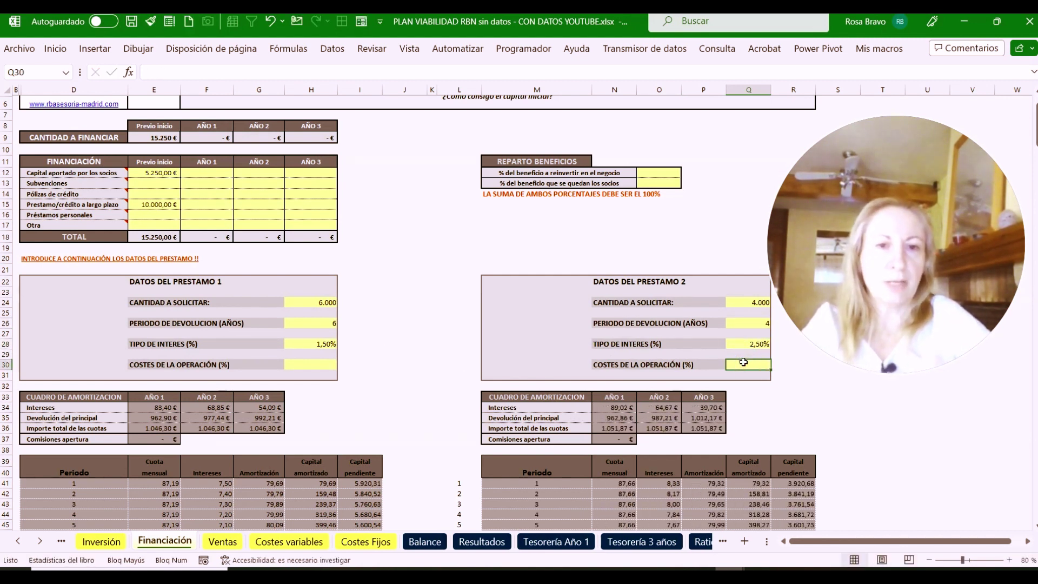
Scroll through loan 2's 48-period amortization table and back up
scroll(603, 431, "down", 4)
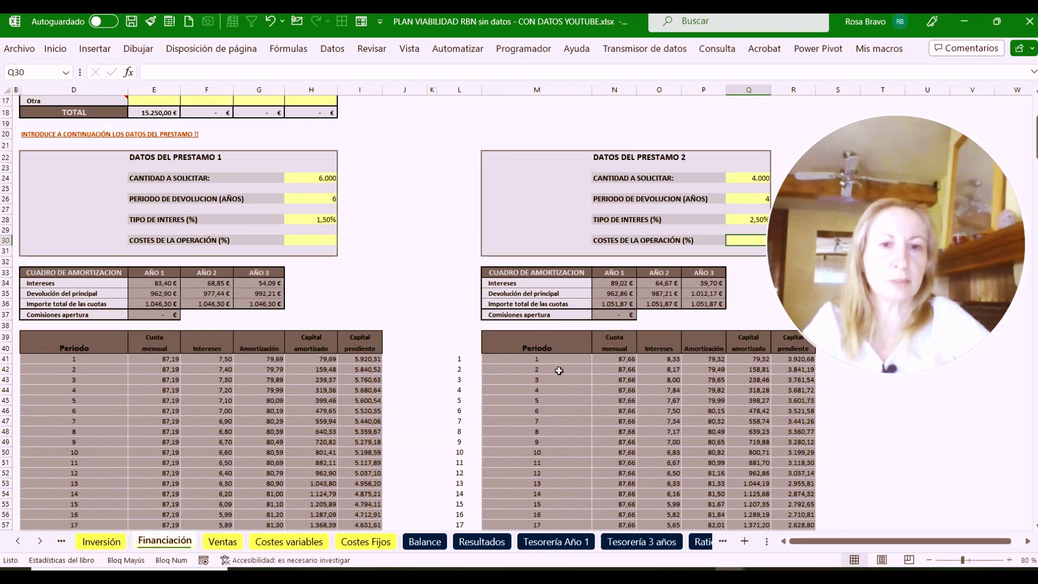
scroll(617, 416, "down", 3)
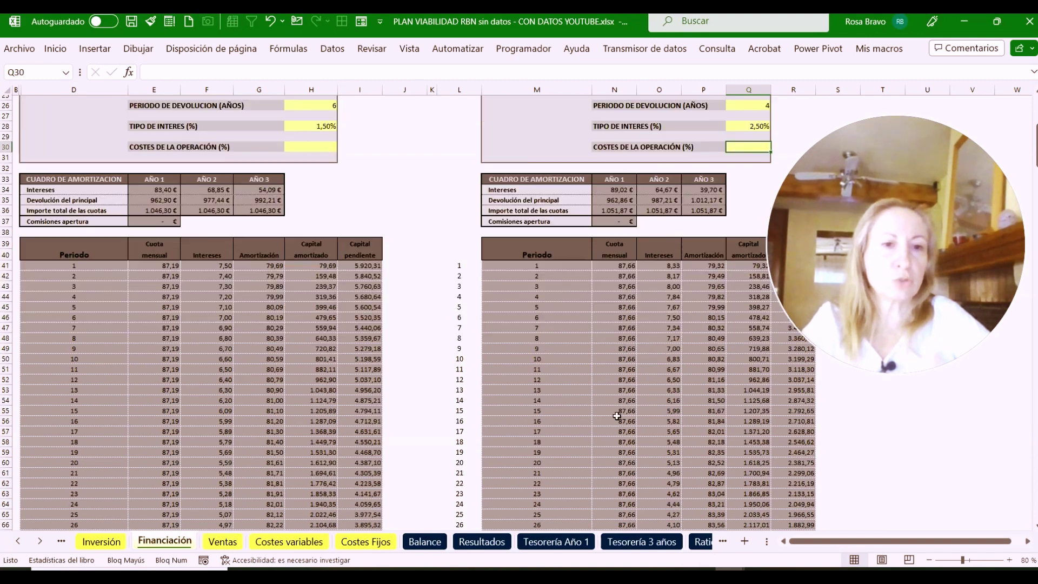
scroll(617, 416, "down", 10)
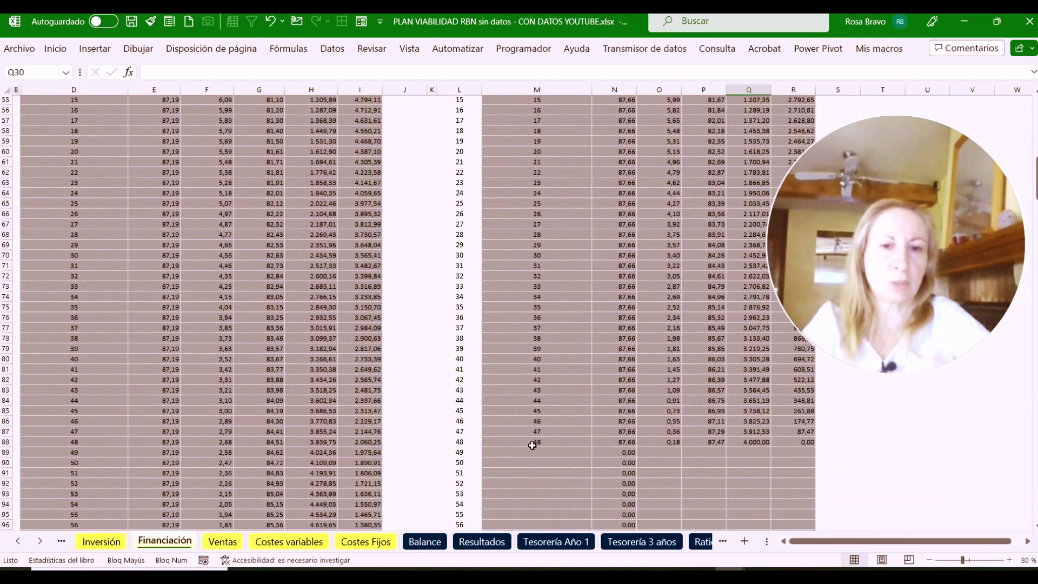
scroll(694, 455, "down", 3)
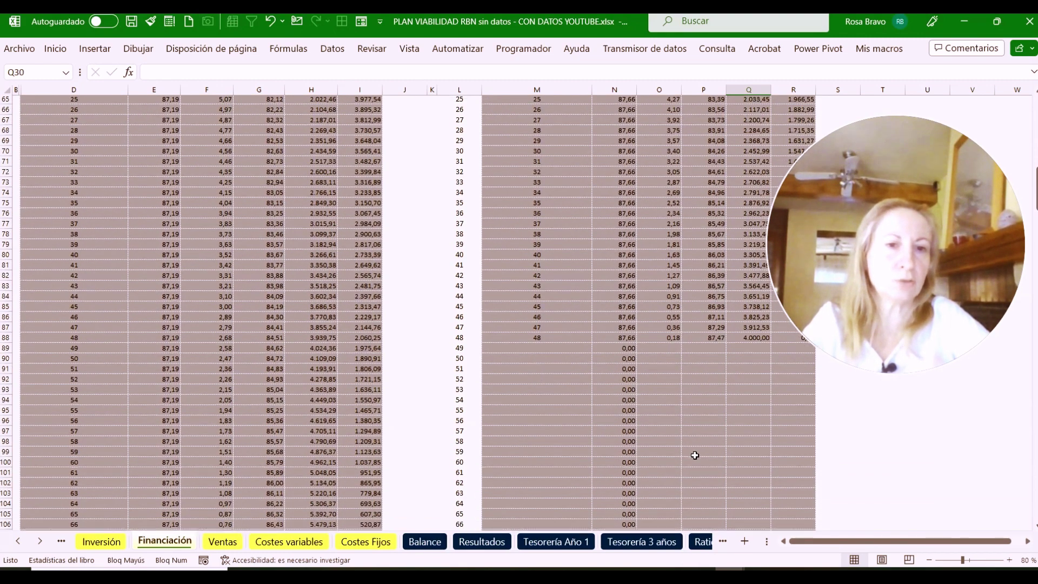
scroll(695, 456, "down", 5)
scroll(695, 456, "up", 20)
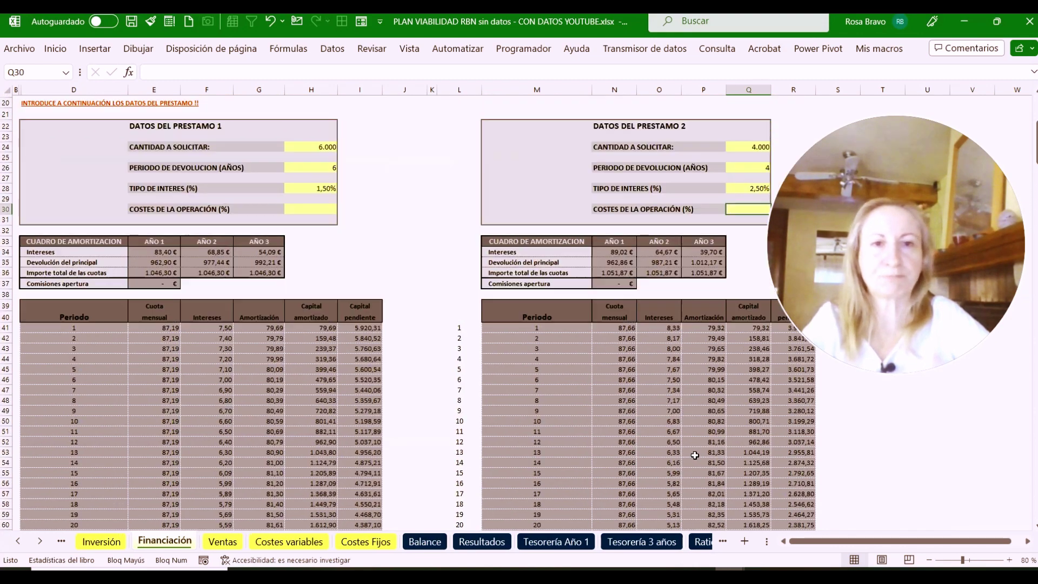
scroll(695, 456, "up", 7)
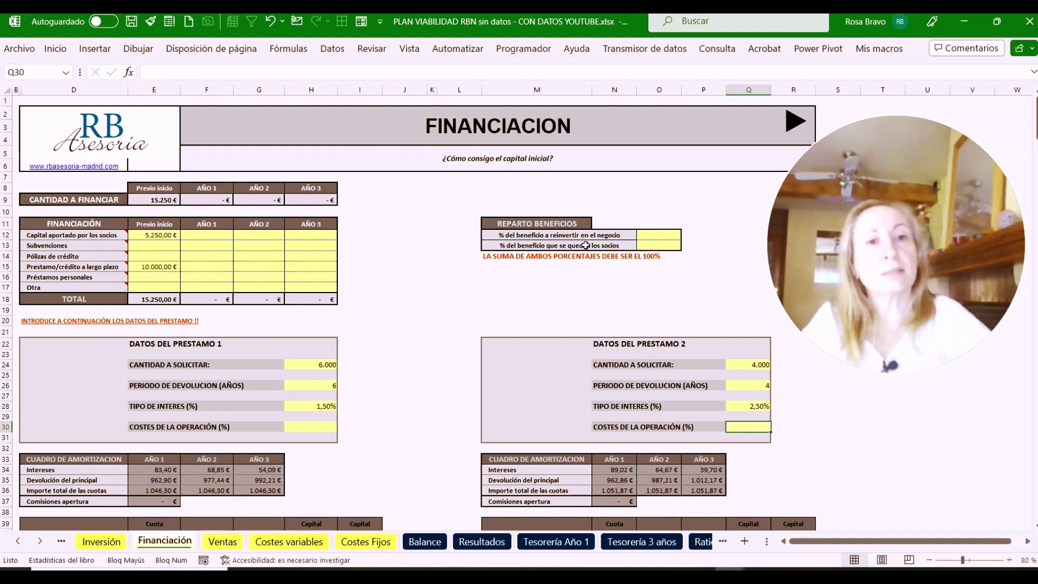
left_click(662, 239)
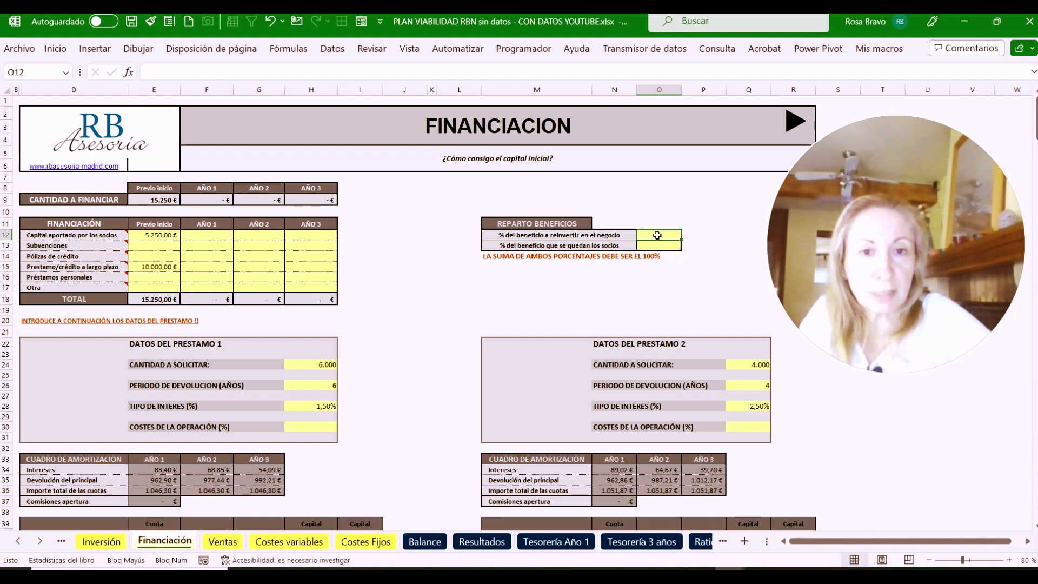
Set 60% of profit reinvested and 40% kept by partners, then check the Balance sheet
type("60")
key("Return")
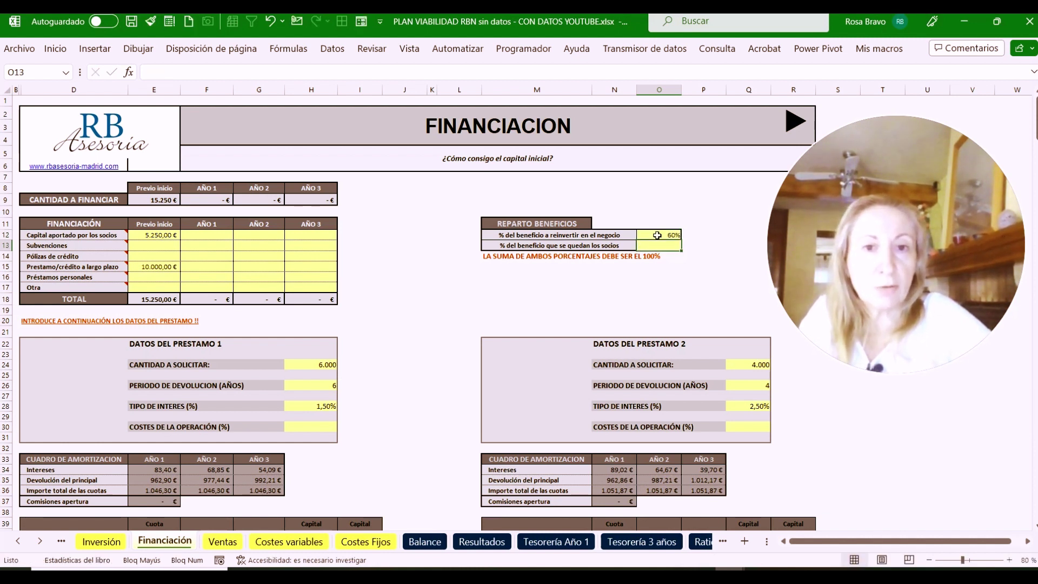
type("40")
key("Return")
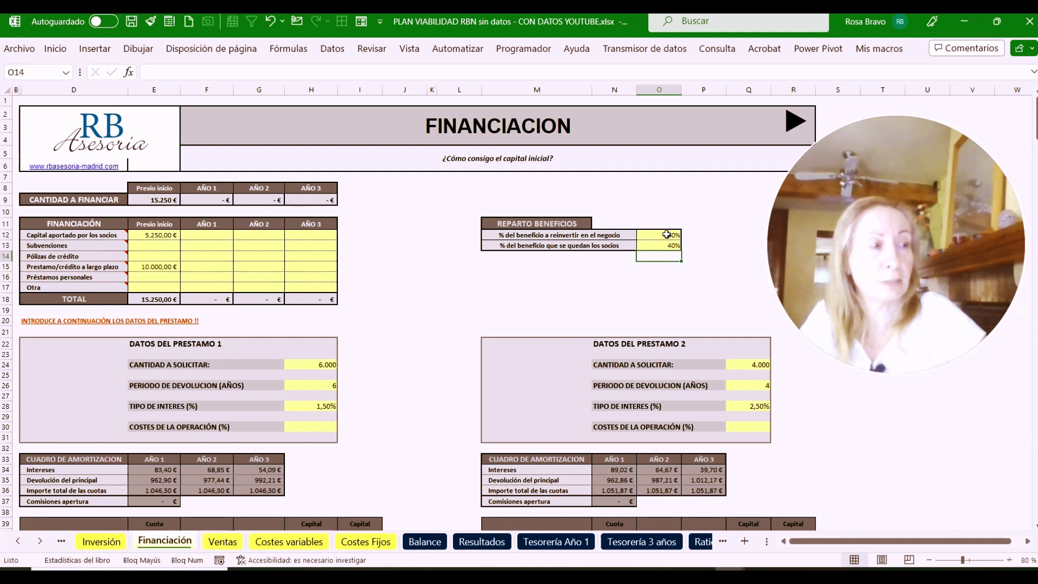
left_click(667, 234)
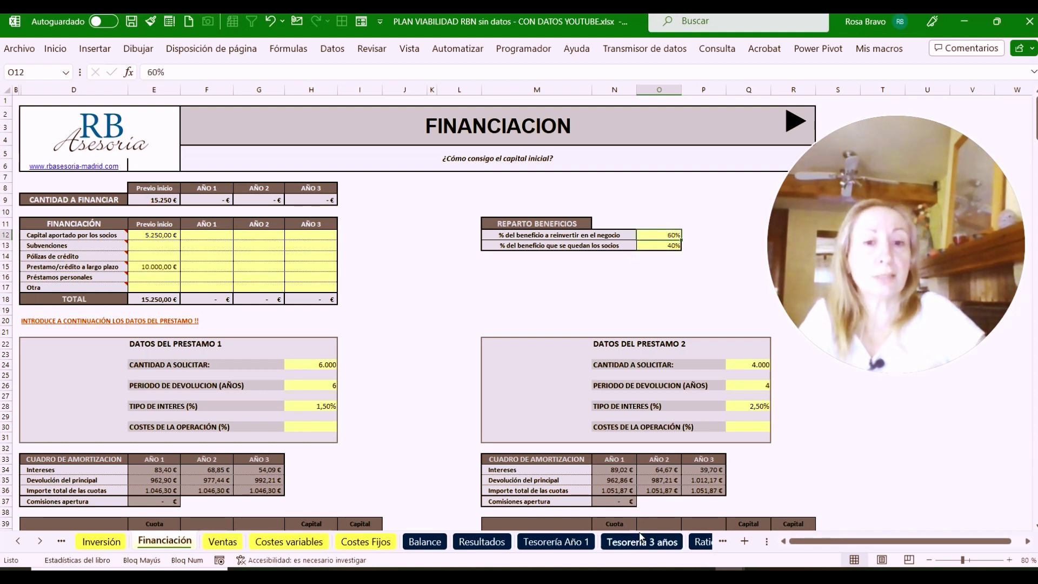
left_click(425, 541)
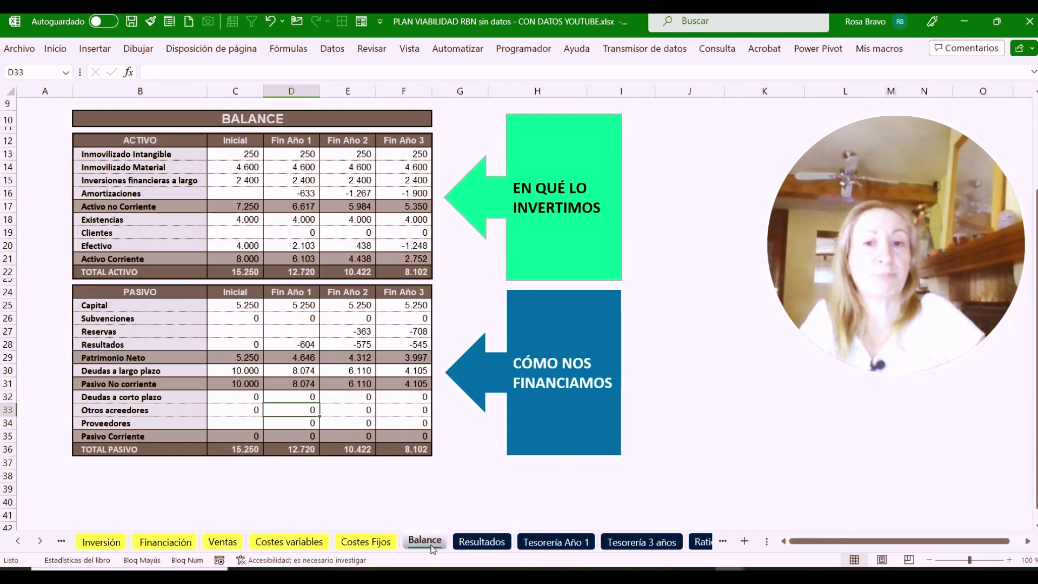
Back on Financiación, change reinvested profit to 100% and view the updated Balance sheet
left_click(164, 542)
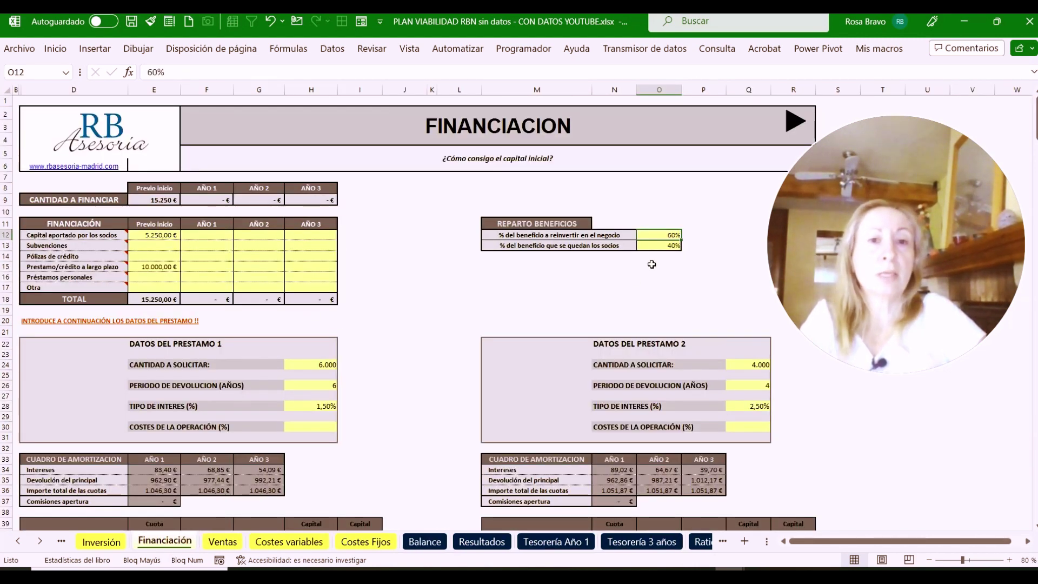
mouse_move(132, 236)
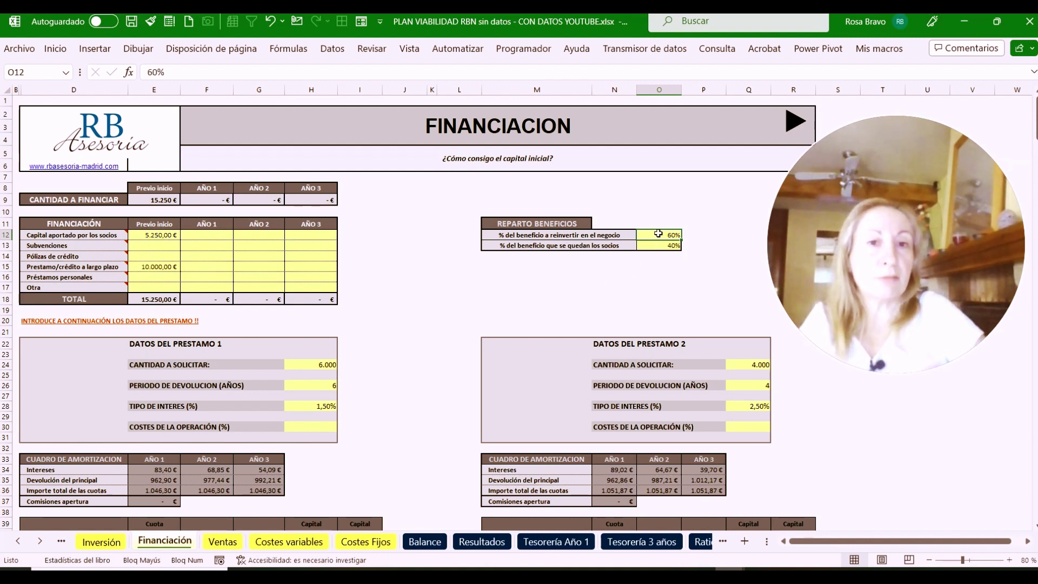
type("10")
key("Return")
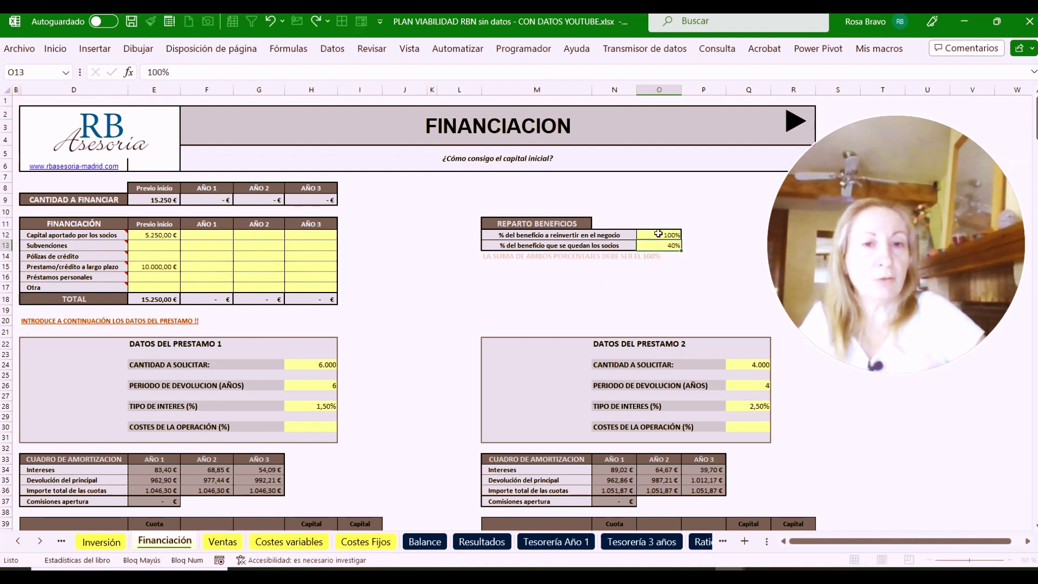
key("Return")
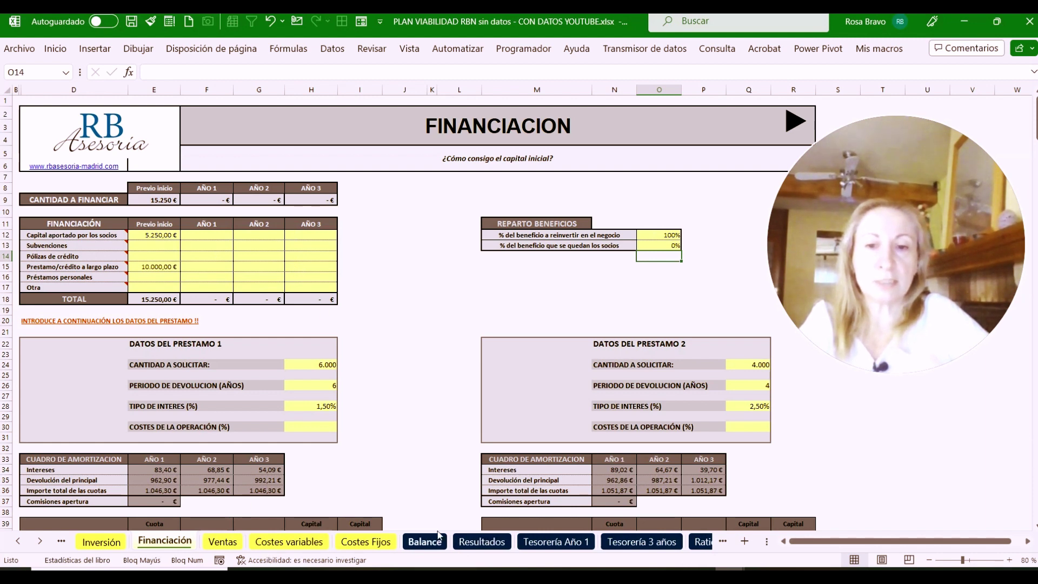
left_click(425, 542)
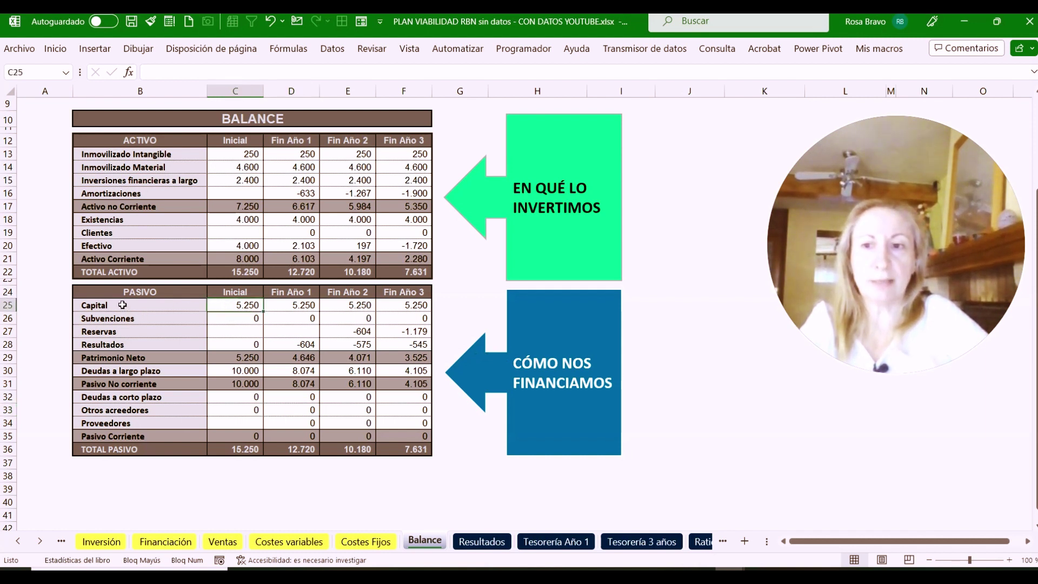
Review the Balance sheet's Patrimonio Neto row and the long-term debt figures for each year
left_click(115, 356)
left_click_drag(251, 357, 397, 357)
left_click(245, 306)
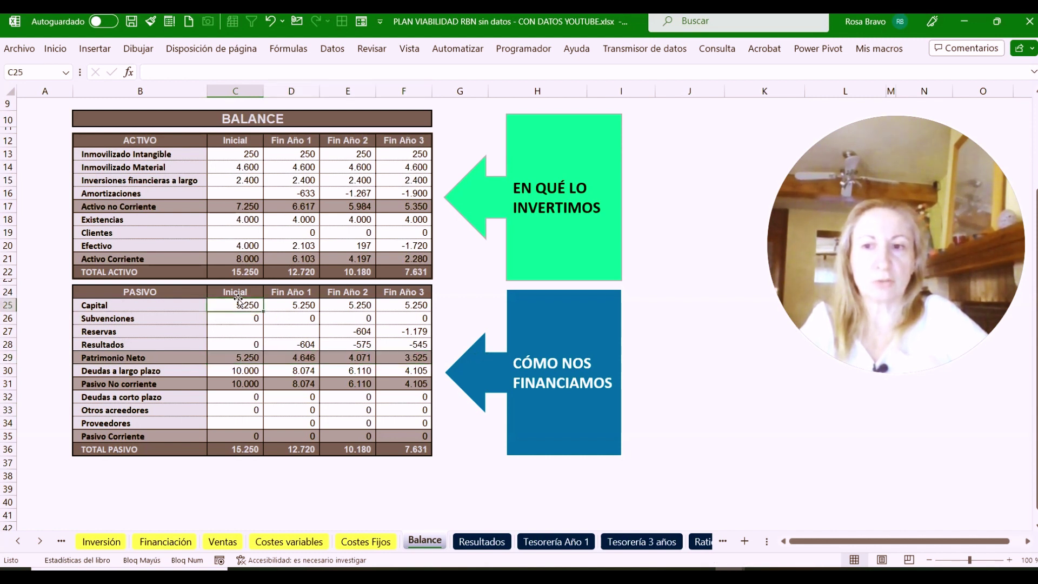
left_click(222, 369)
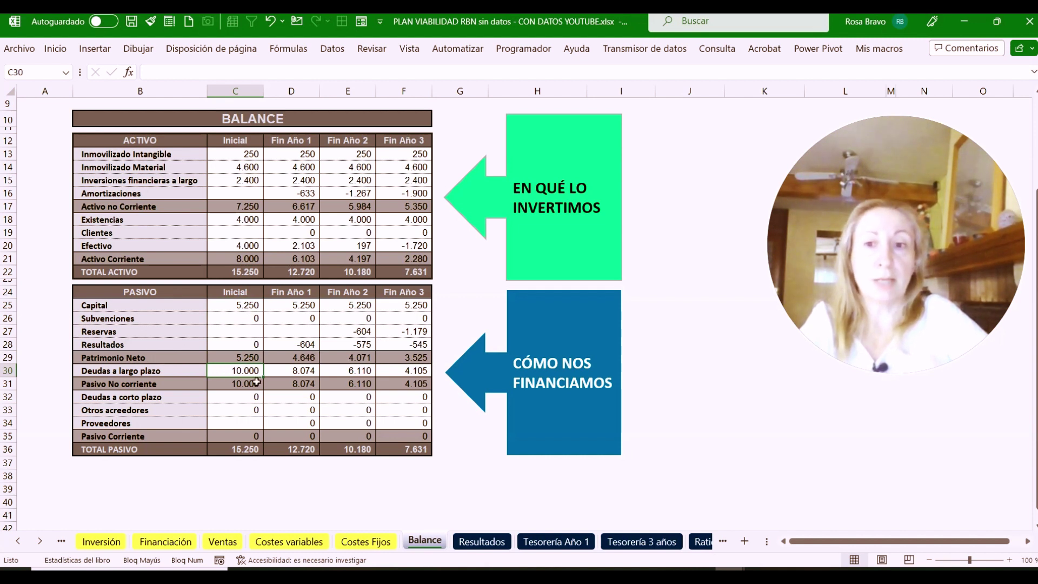
left_click(293, 372)
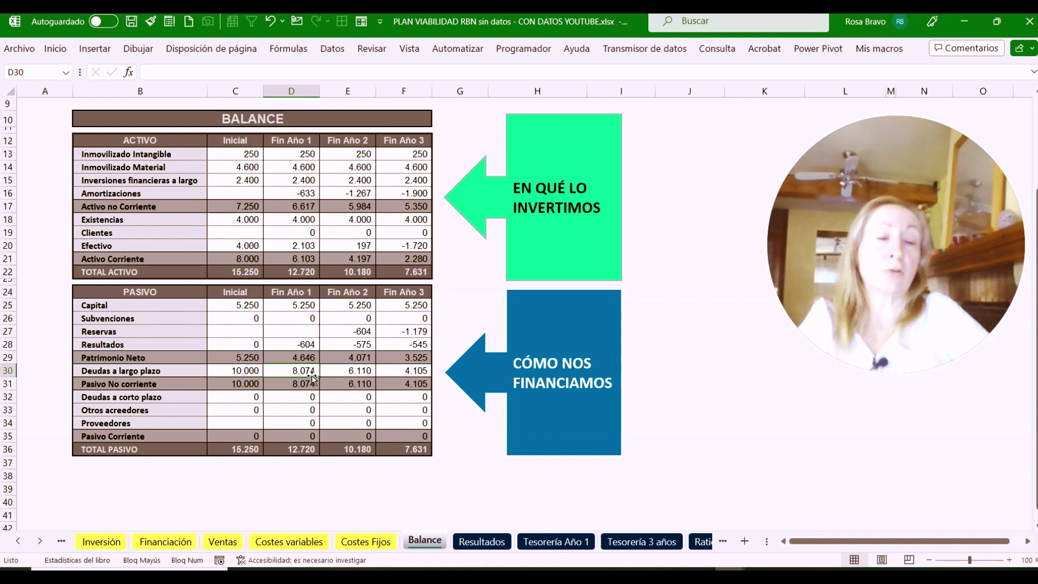
left_click(352, 371)
left_click(399, 373)
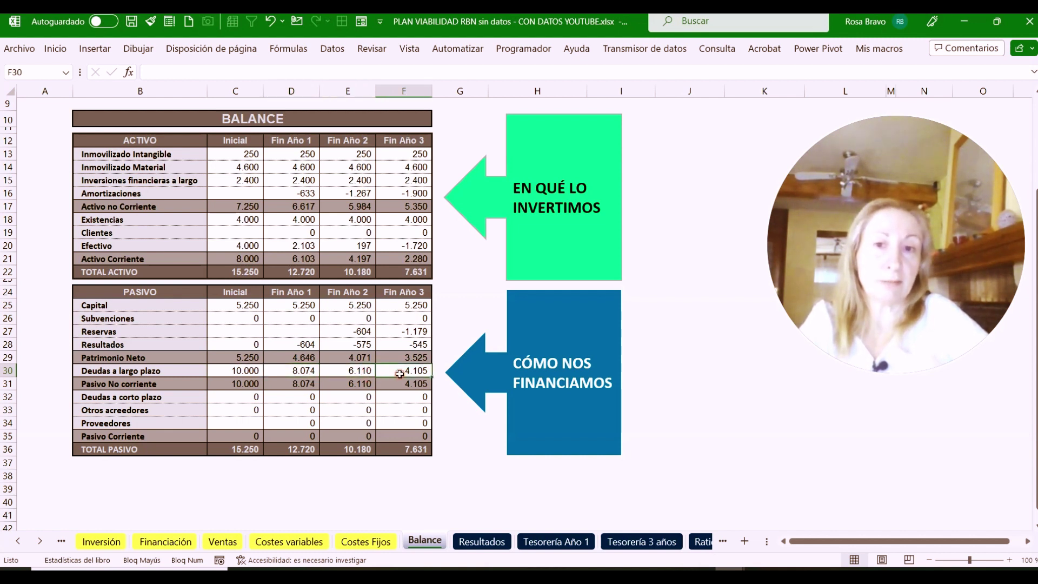
left_click(352, 372)
left_click(304, 371)
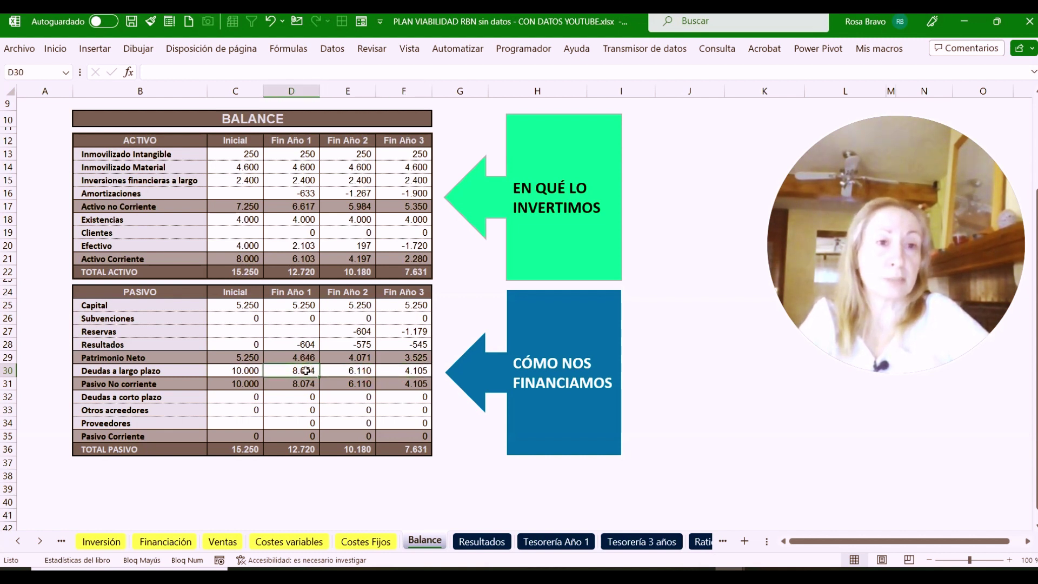
Check the Capital values in row 25 from the initial balance through year 3
left_click(250, 303)
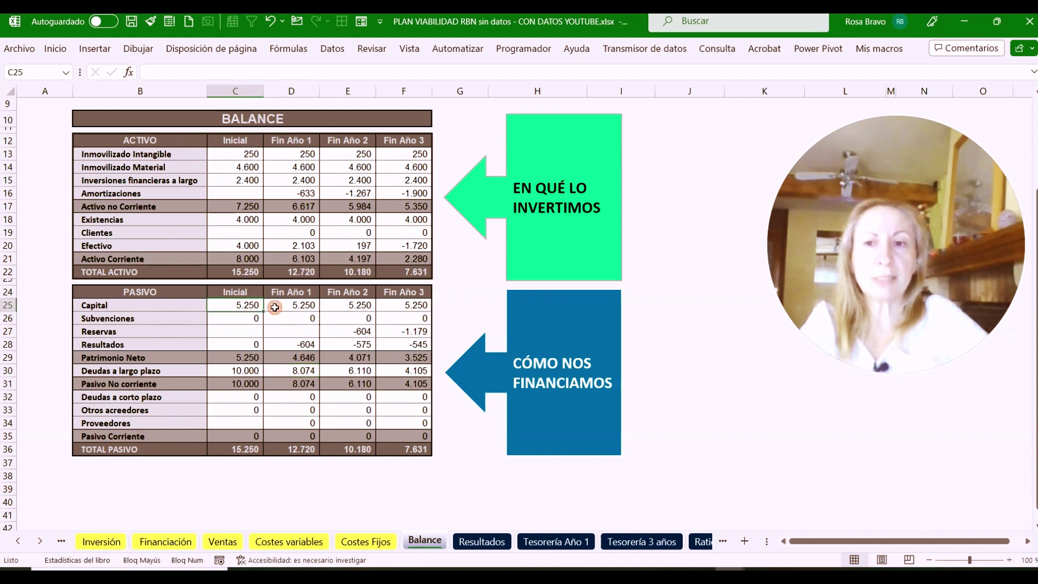
left_click(293, 305)
left_click(409, 305)
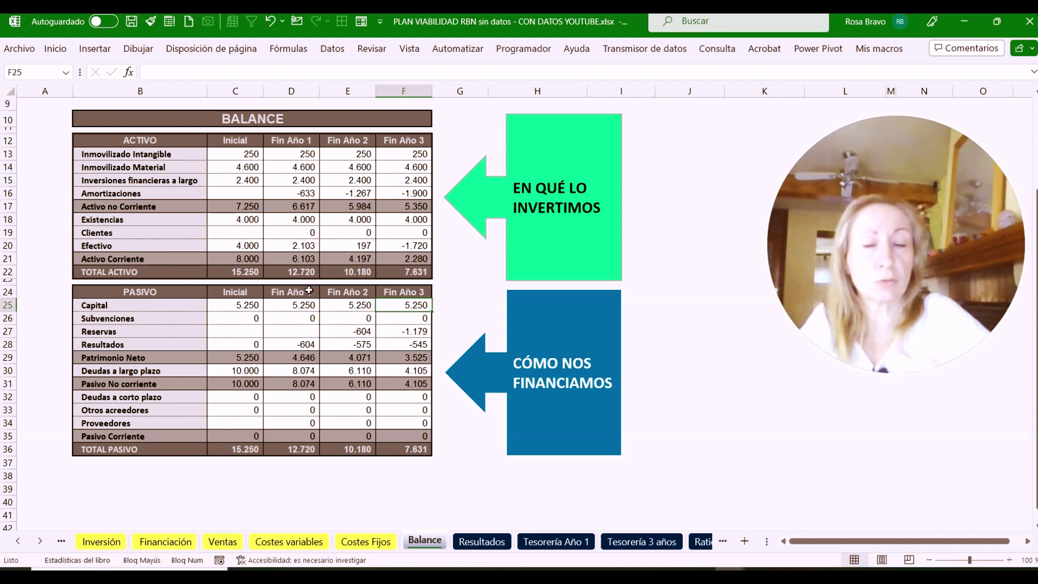
left_click(240, 303)
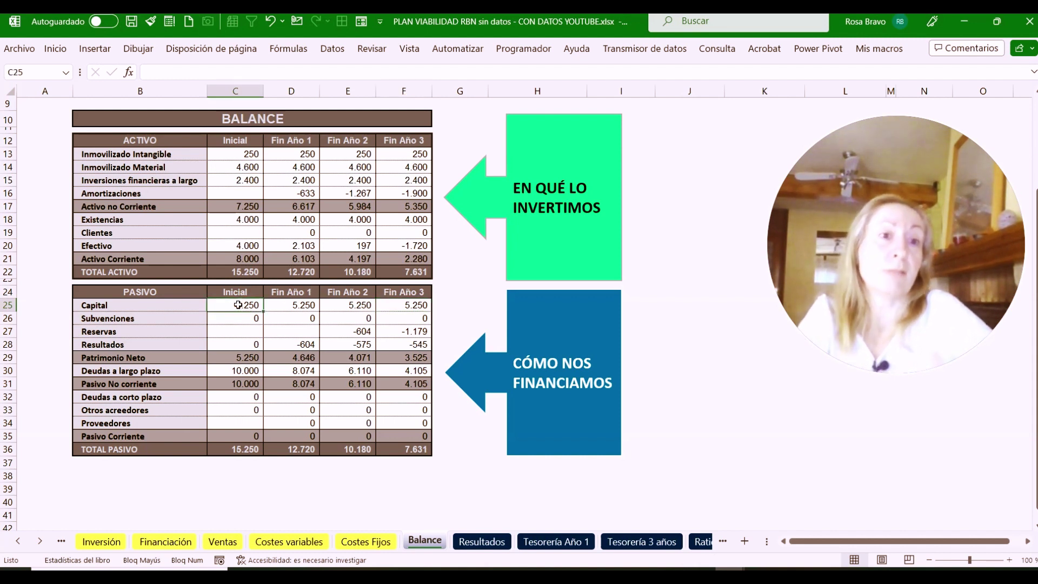
left_click(282, 304)
left_click(359, 306)
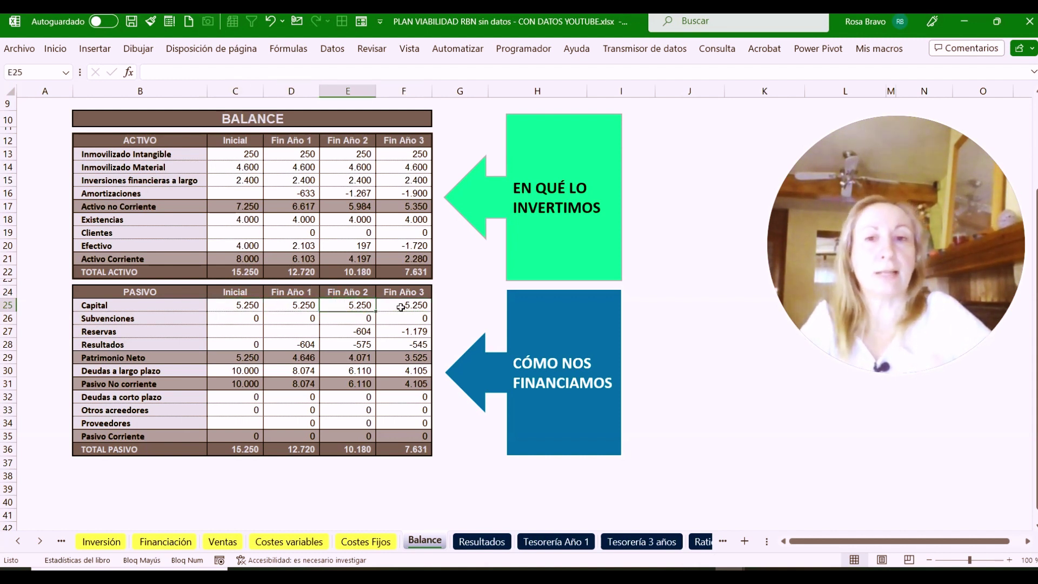
left_click(401, 309)
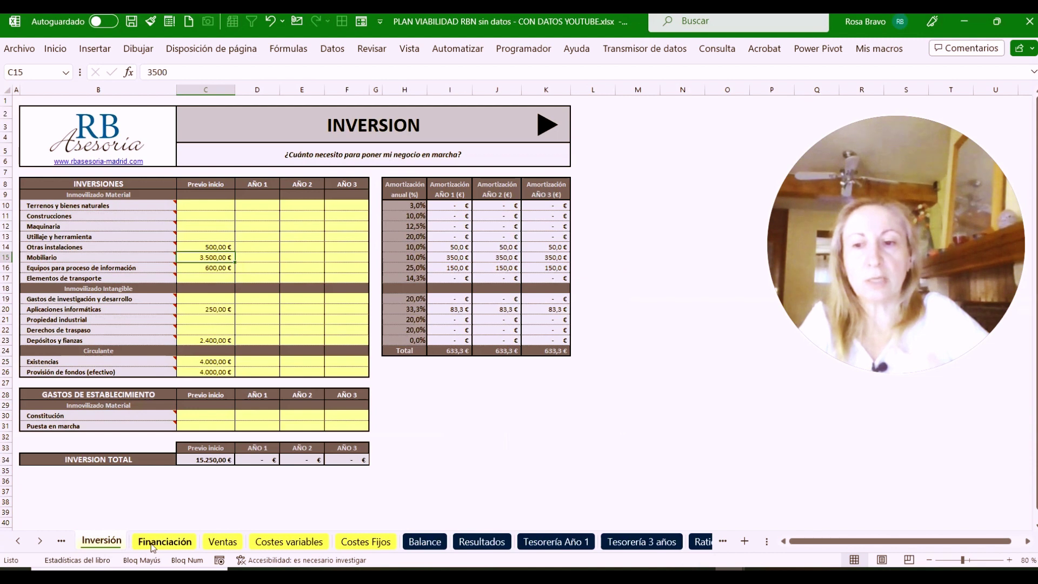
Move through the Financiación, Balance and Inversión sheets, ending on the Ventas sheet
left_click(151, 544)
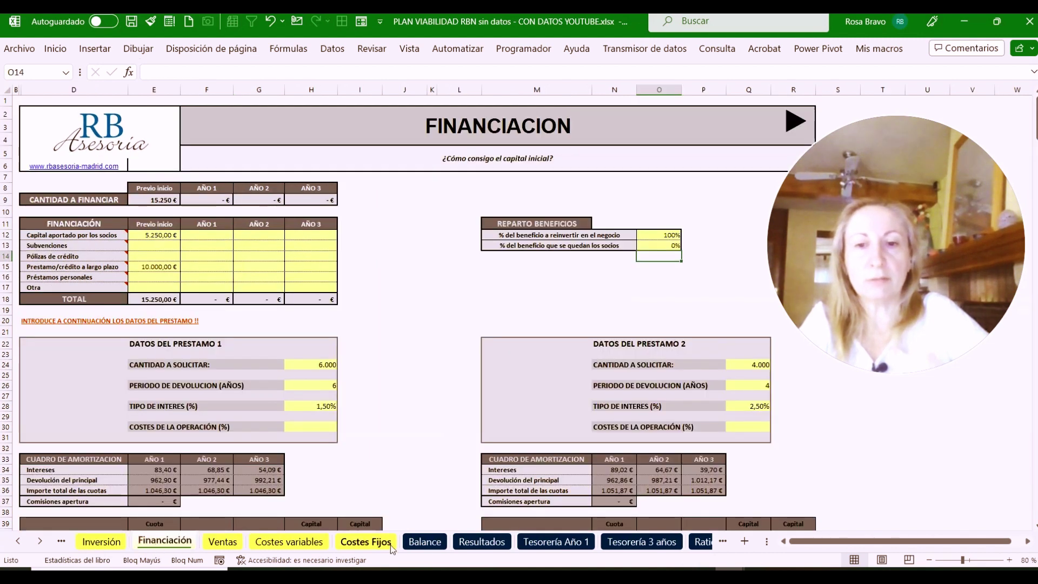
left_click(425, 541)
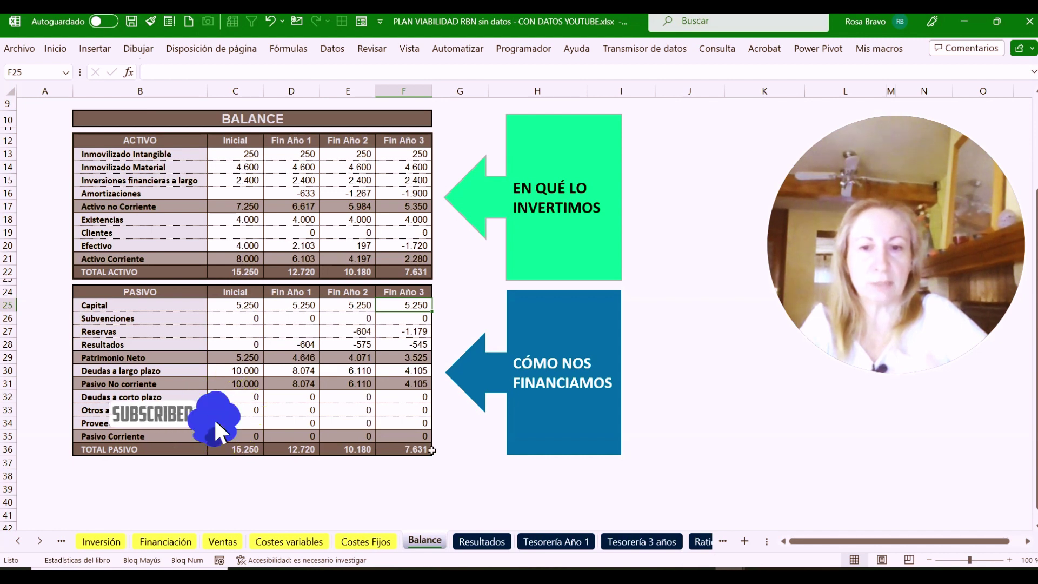
left_click(102, 543)
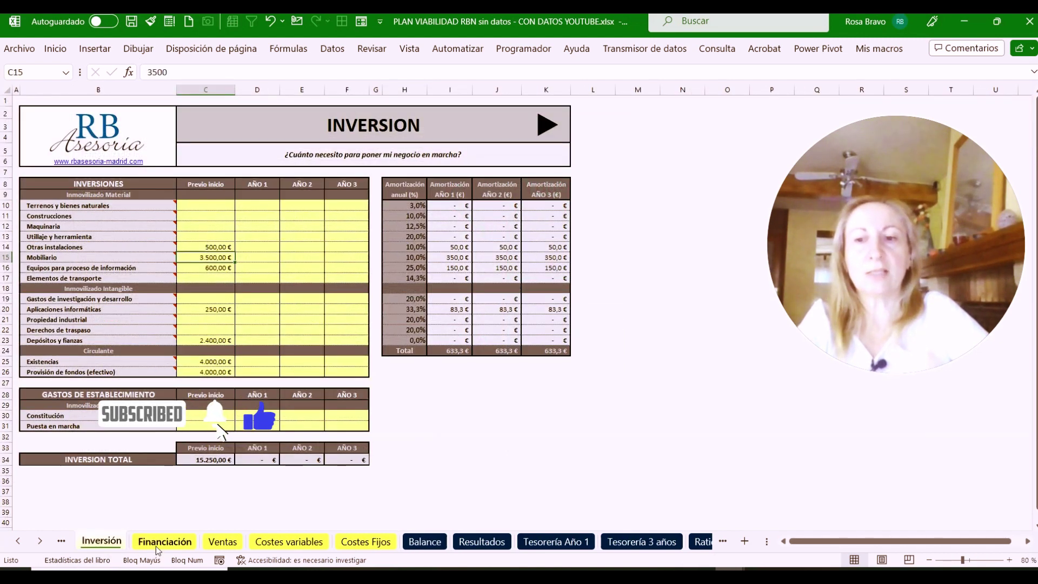
left_click(157, 542)
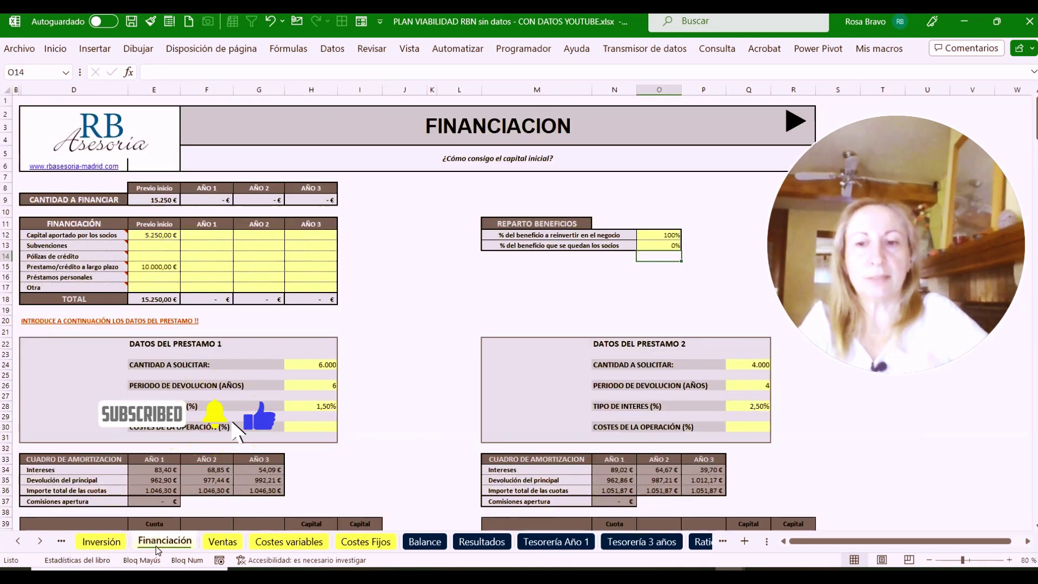
left_click(222, 542)
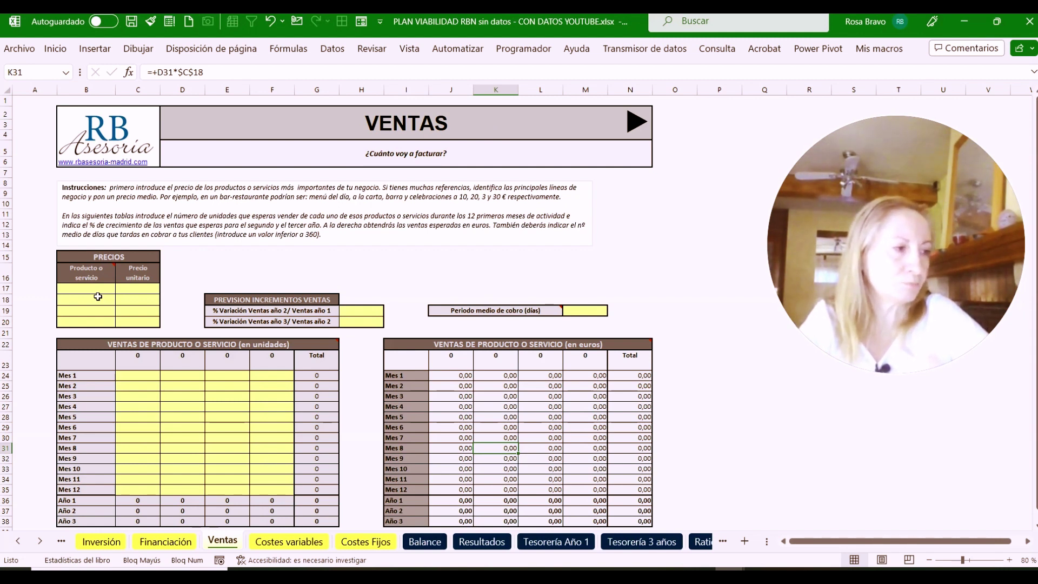
Enter the products ROPA, CALZADO, BOLSOS and COMPLEMENTOS in B17:B20
left_click(98, 290)
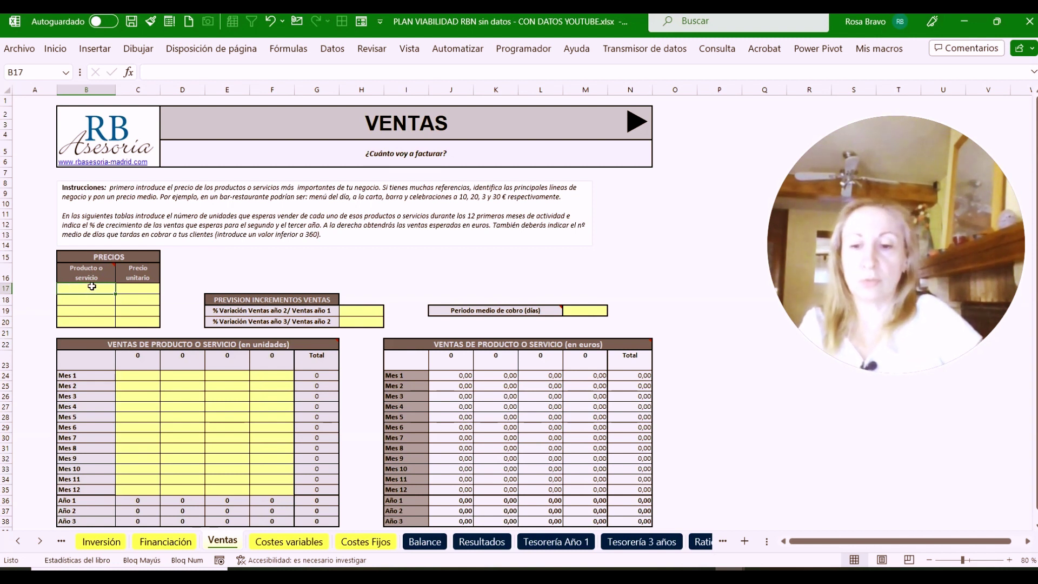
type("ROPA")
key("Return")
type("C")
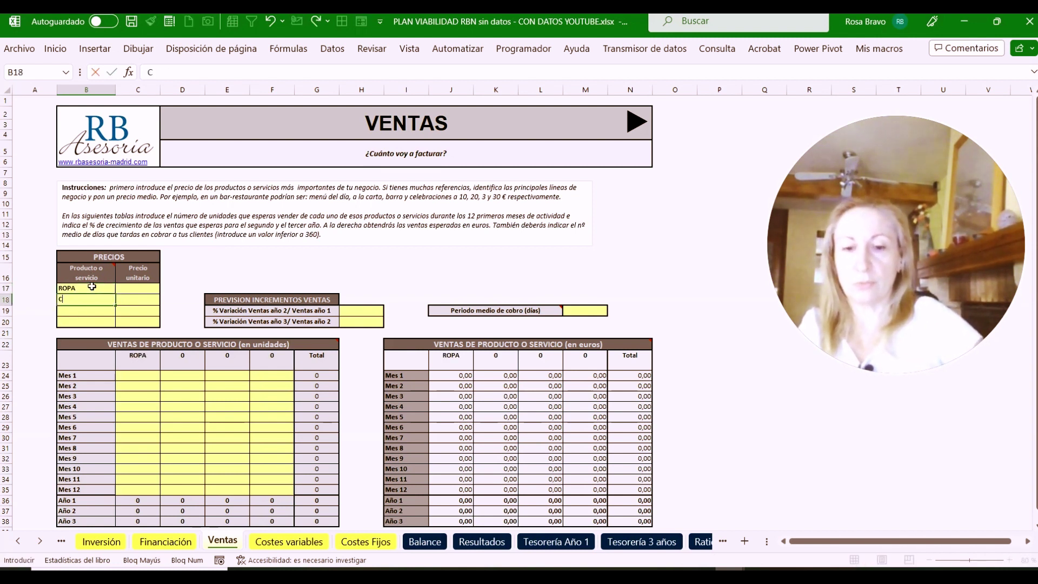
type("ALZADO")
key("Return")
type("BO")
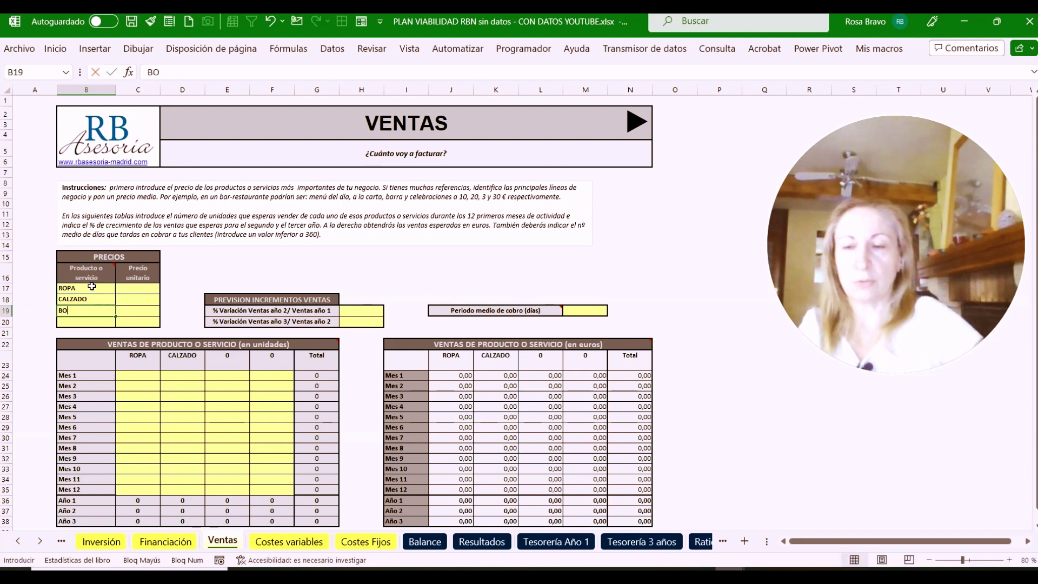
type("LSOS")
key("Return")
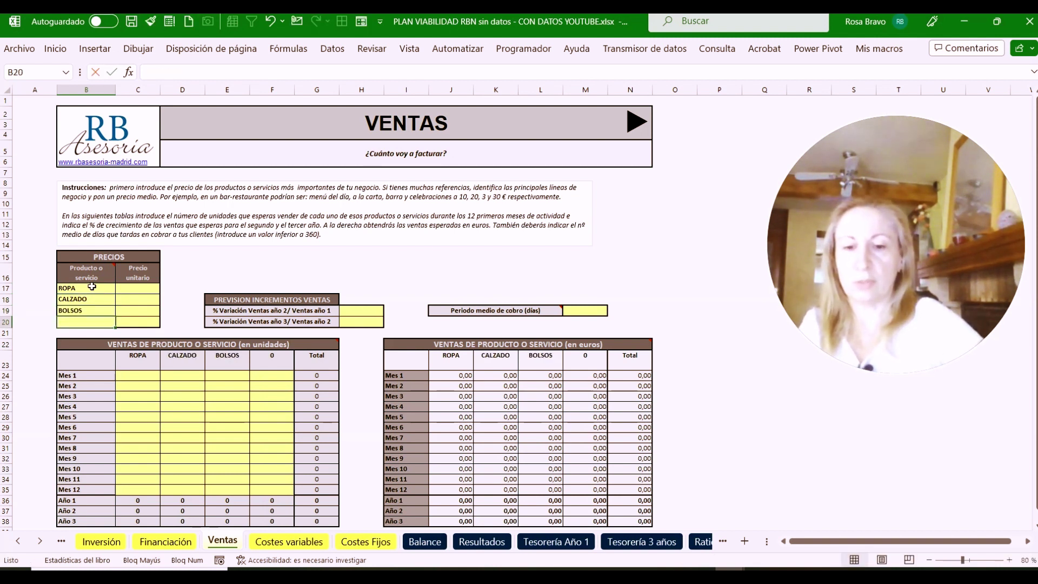
type("COMPLEME")
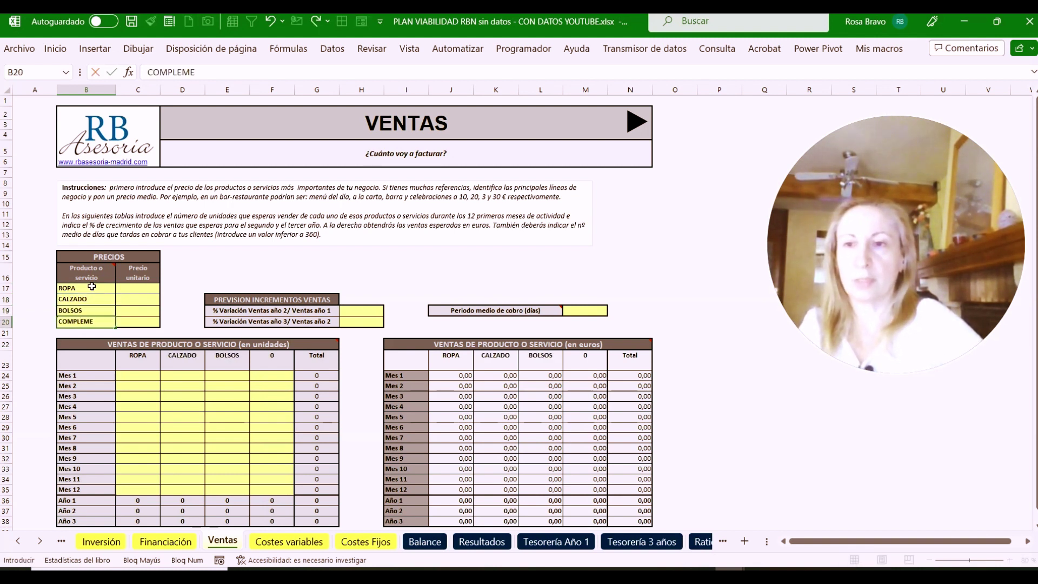
type("NTOS")
left_click(140, 291)
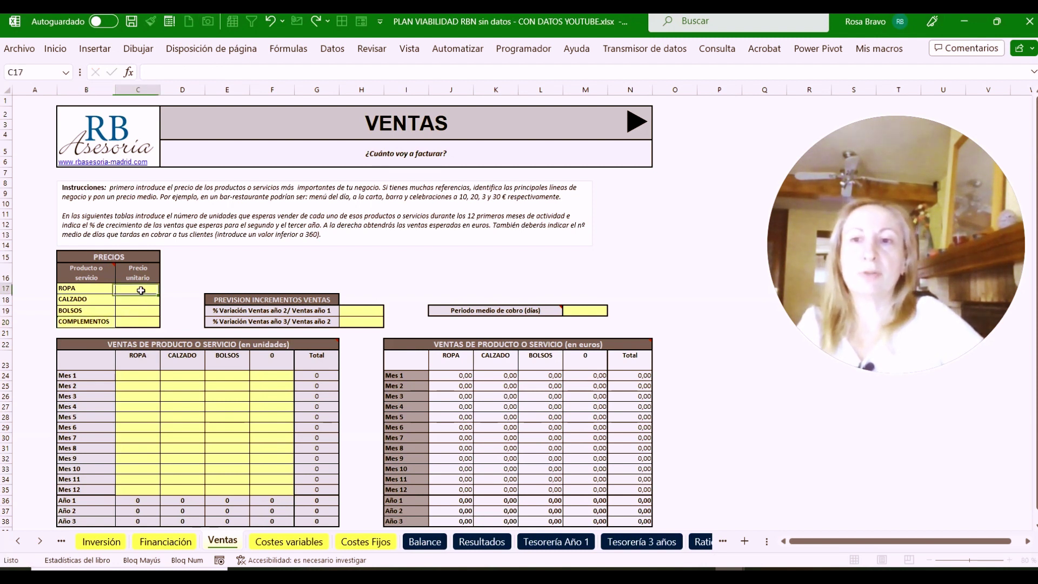
Enter unit prices 60, 40, 30 and 15 in C17:C20
left_click(92, 287)
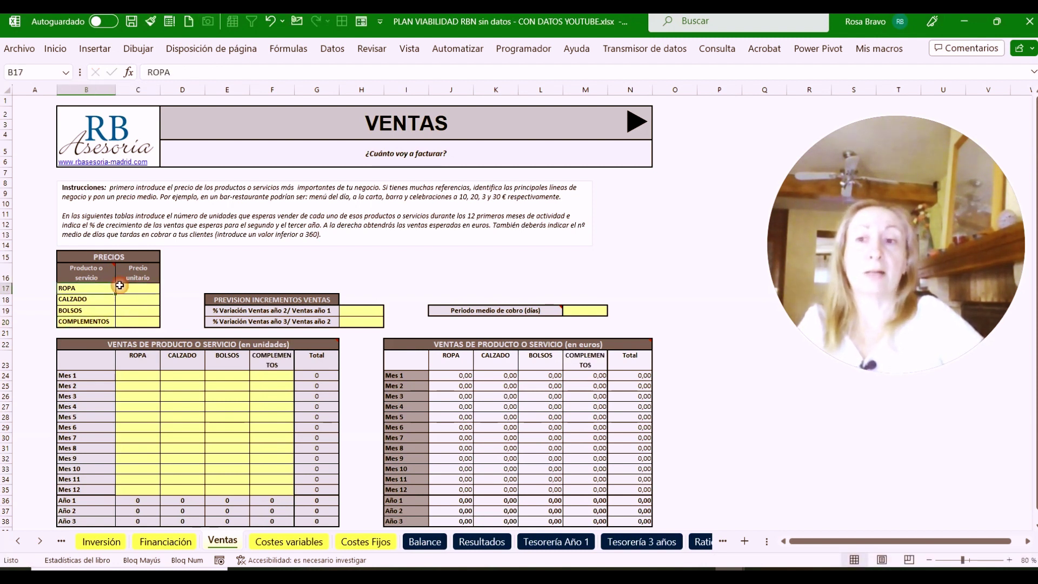
left_click(145, 286)
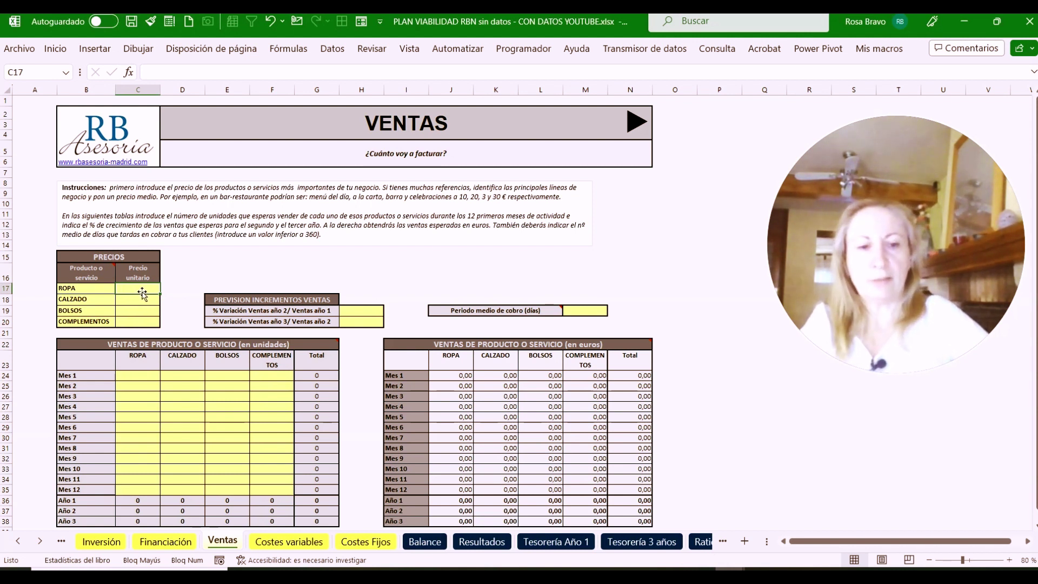
type("60")
key("Return")
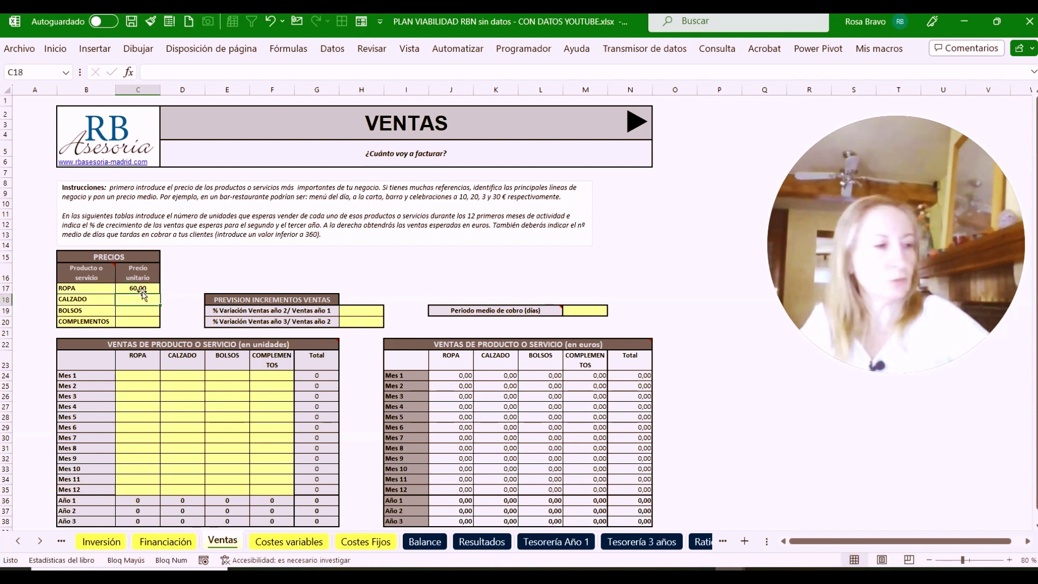
type("40")
key("Return")
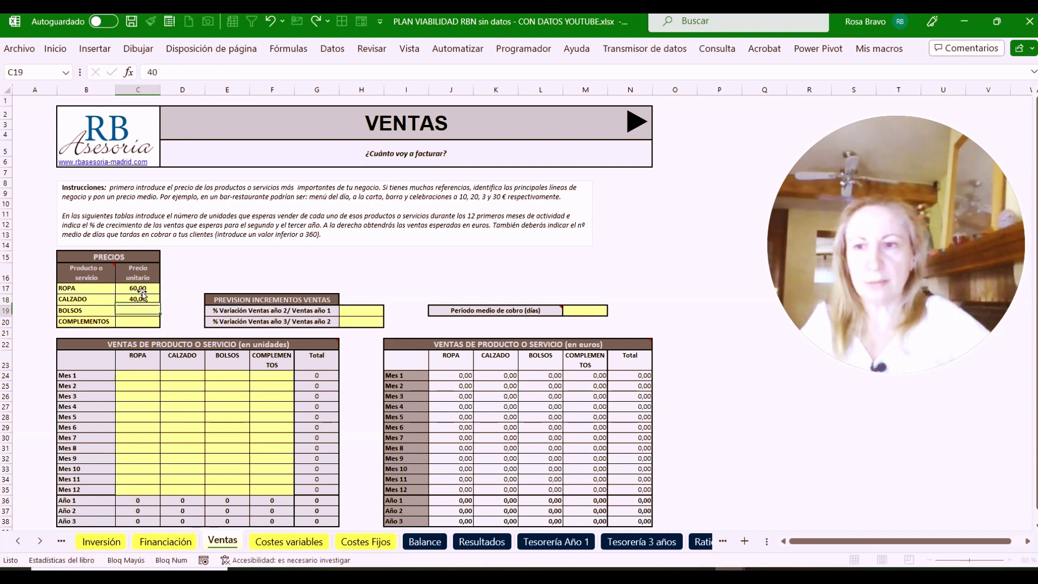
type("30")
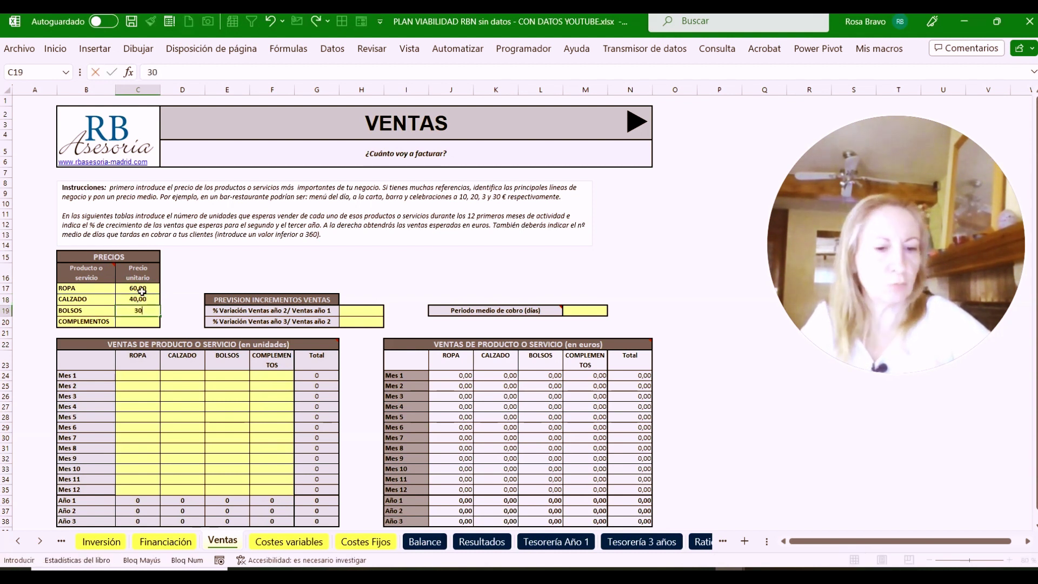
key("Return")
type("15")
left_click(156, 390)
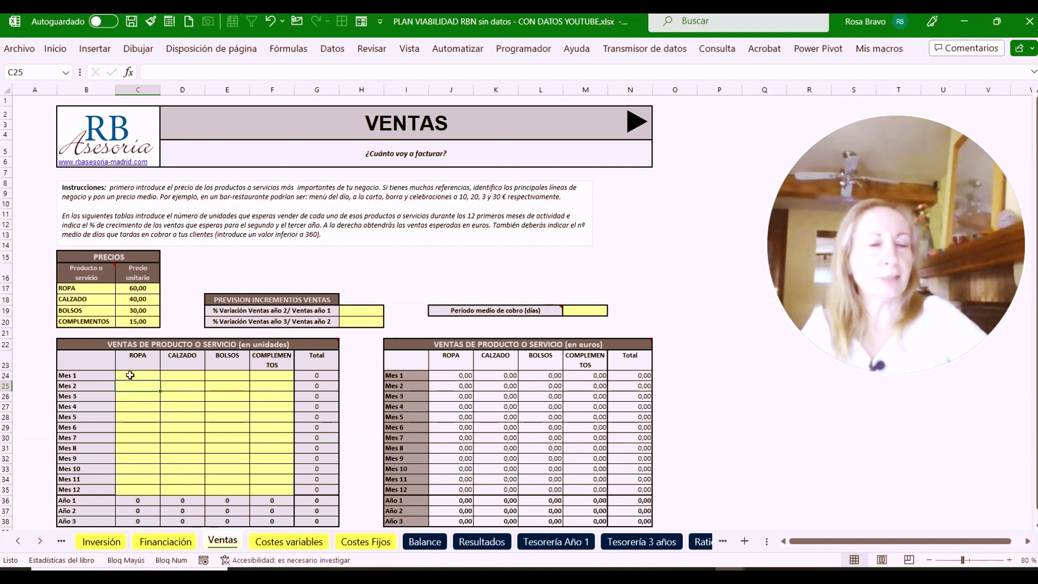
Enter 48 Mes 1 units for ROPA (as a formula), CALZADO, BOLSOS and COMPLEMENTOS
left_click(127, 375)
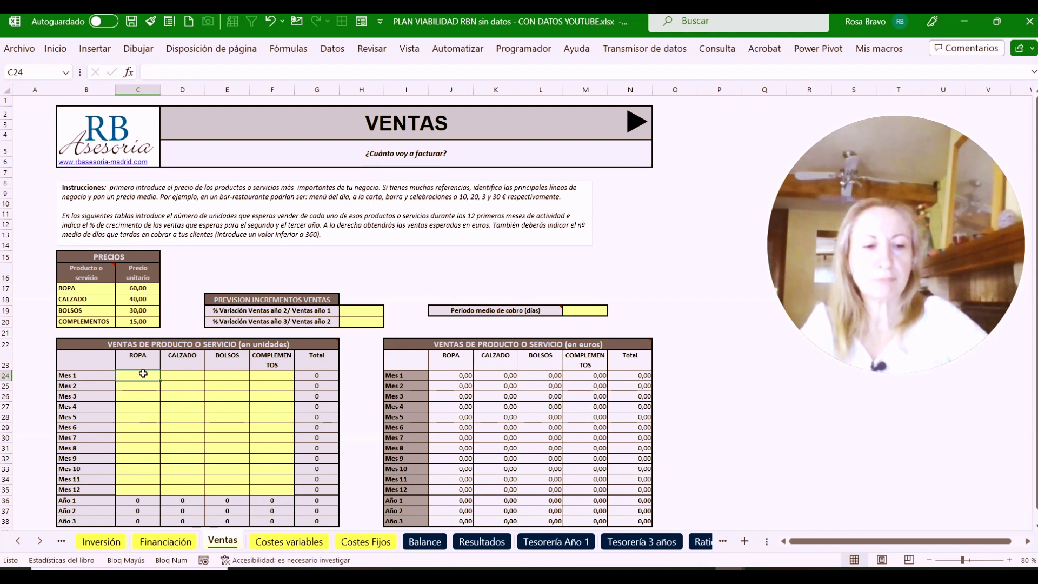
type("+2*")
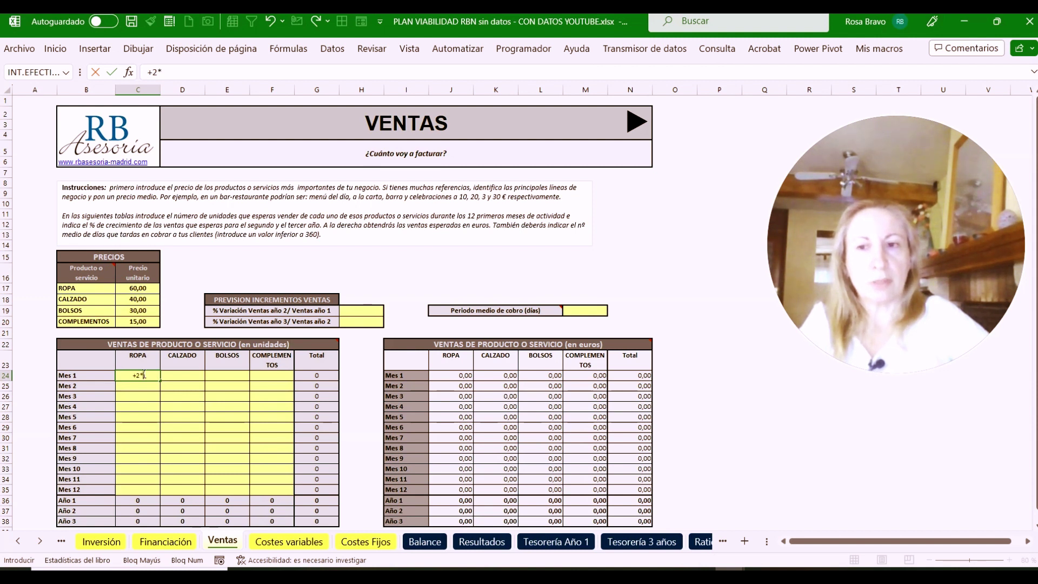
type("6")
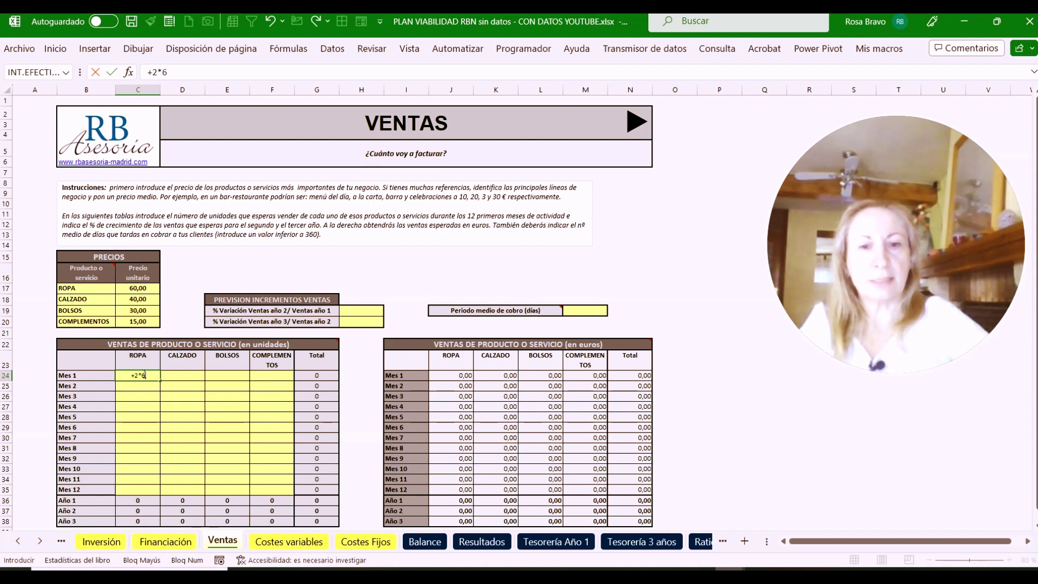
type("*4")
key("Tab")
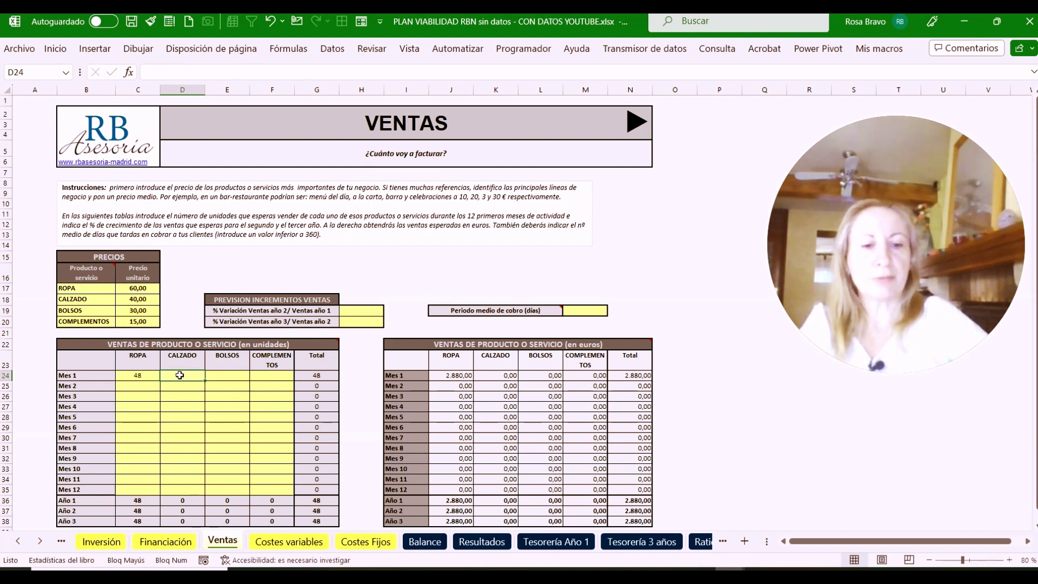
type("48")
key("Tab")
type("48")
key("Tab")
type("4")
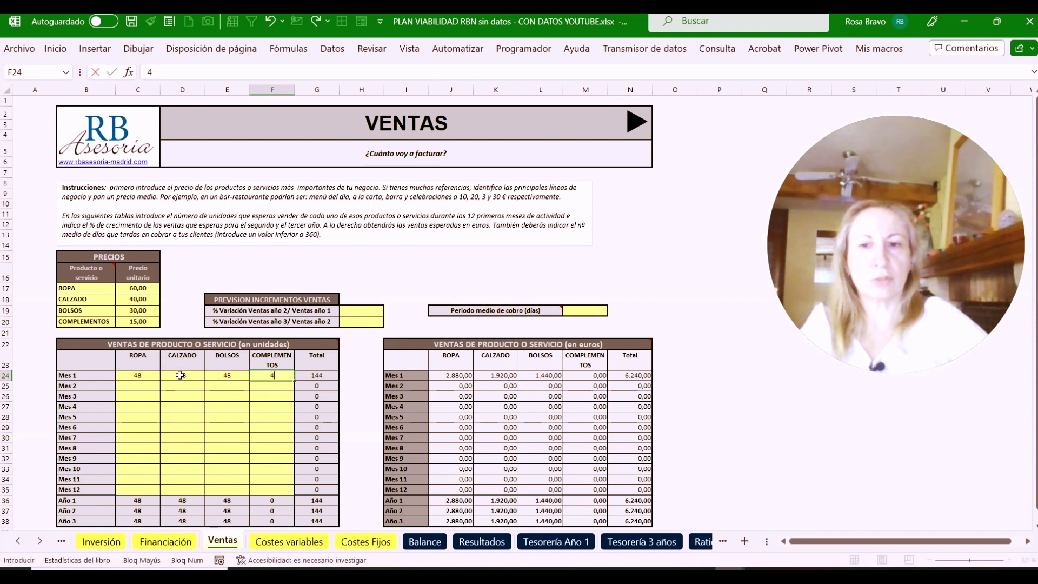
type("8")
key("Return")
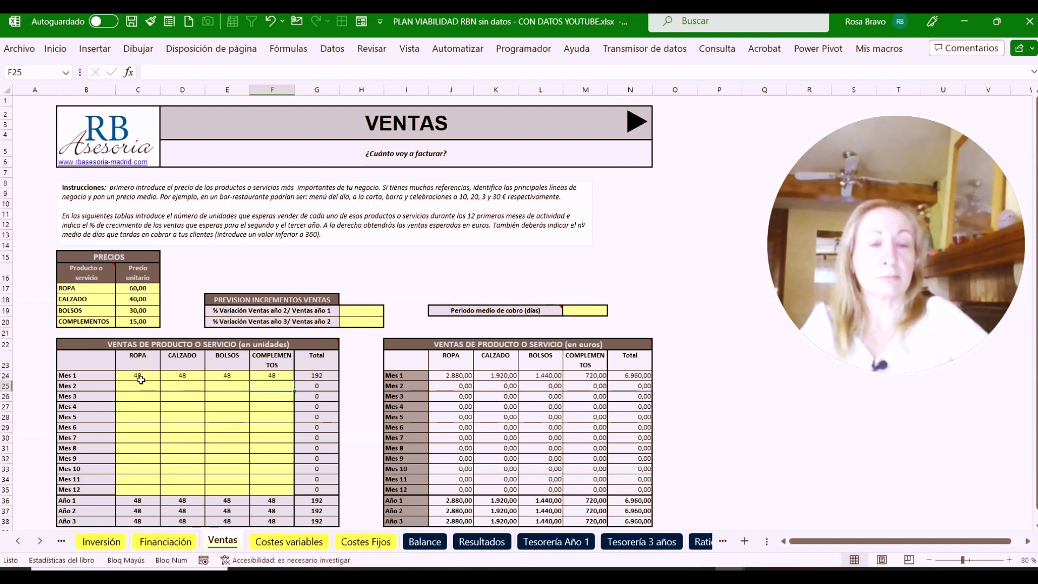
left_click(138, 386)
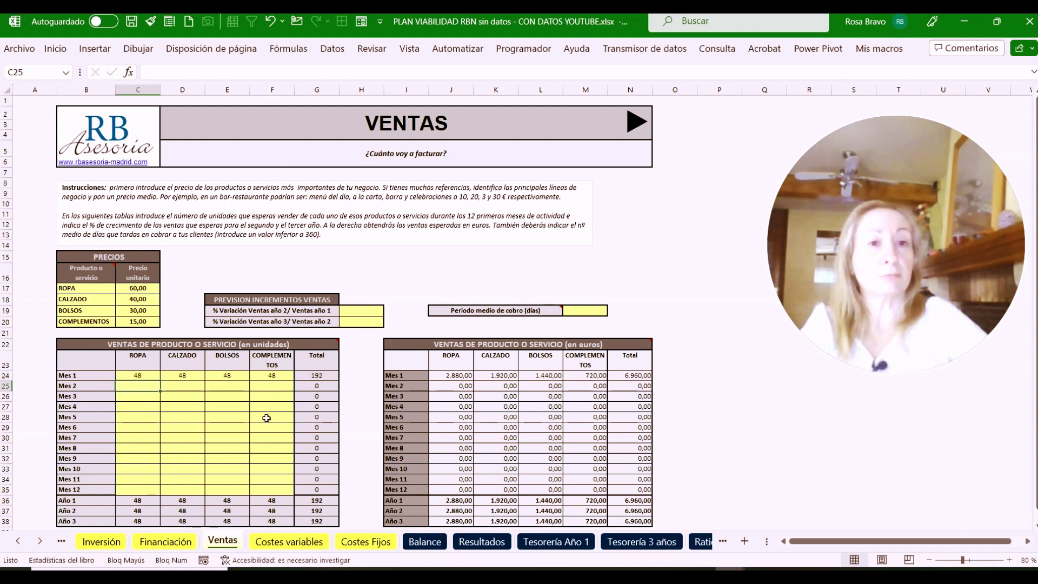
left_click(148, 374)
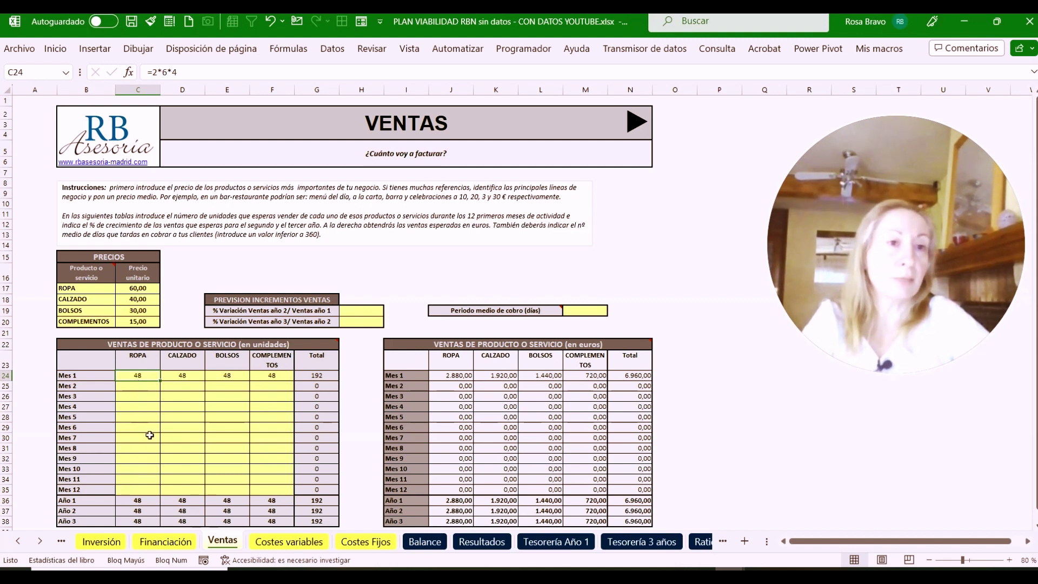
left_click(138, 389)
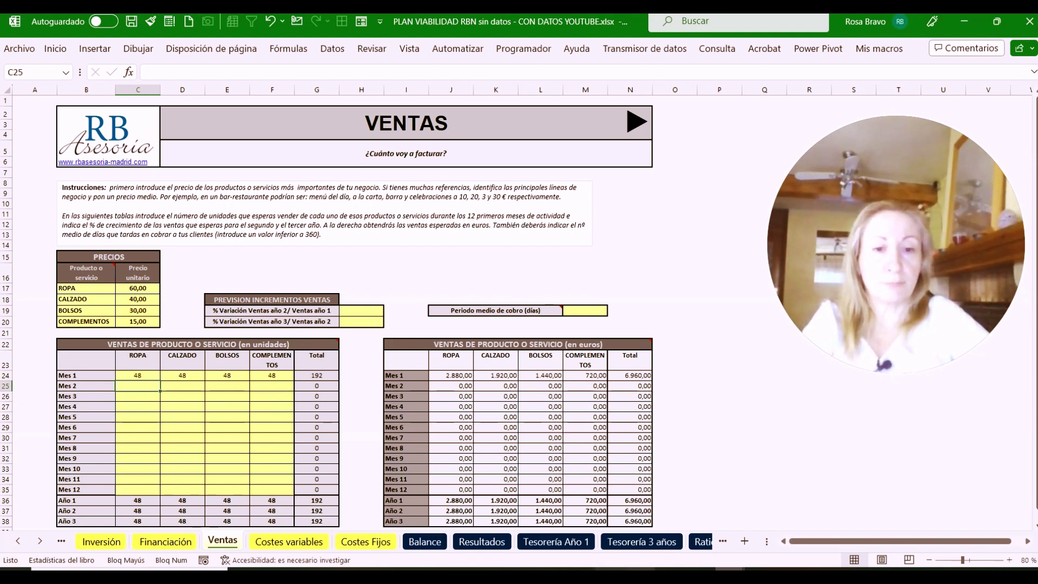
Copy the unit figures and paste them into the Mes 2 to Mes 12 rows
key("ctrl+c")
right_click(138, 434)
left_click(186, 245)
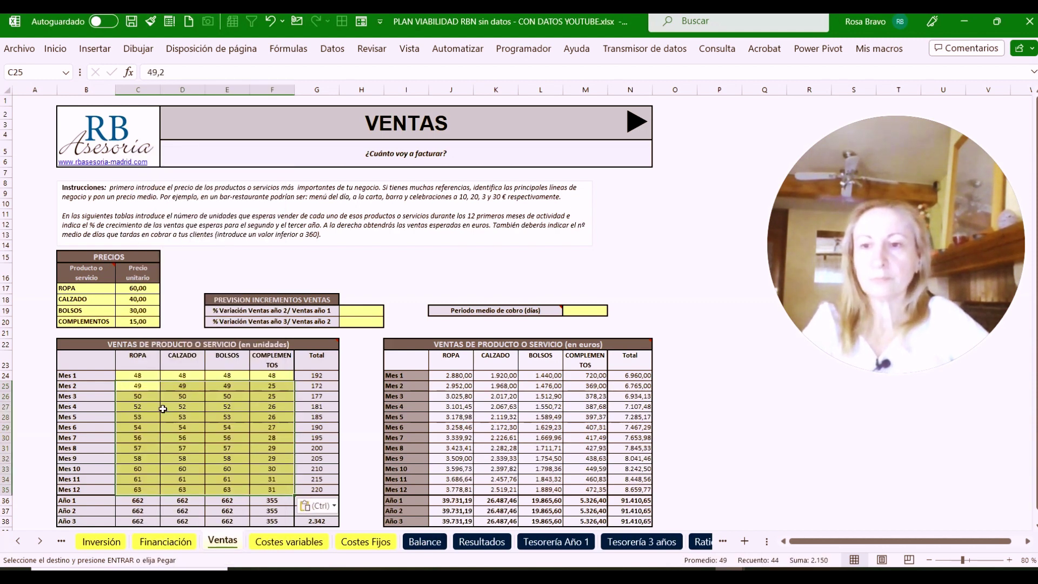
left_click(153, 398)
left_click(148, 386)
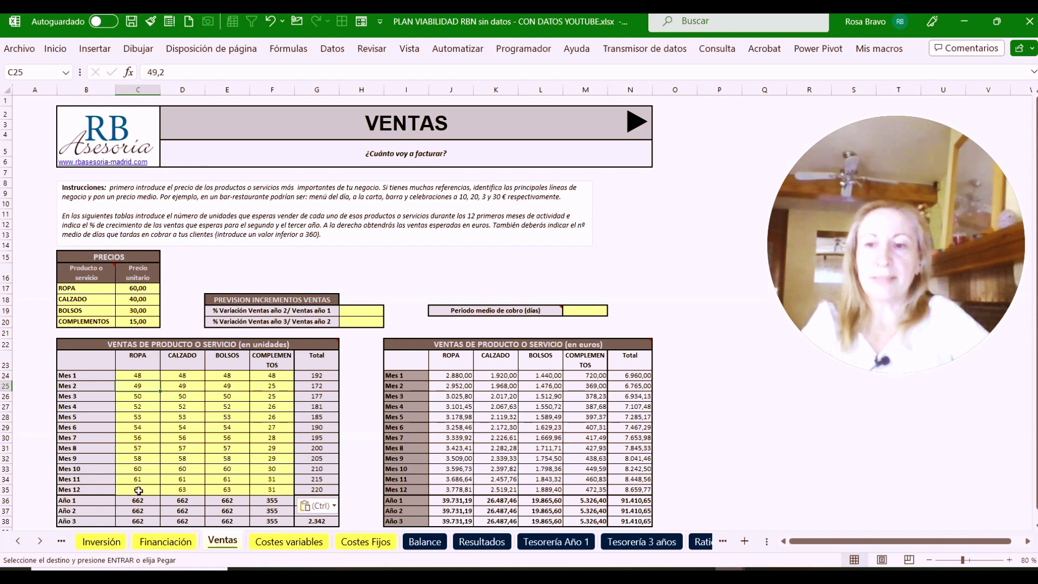
Check the Año 1 SUMA total formulas for ROPA, CALZADO, BOLSOS and COMPLEMENTOS
scroll(139, 492, "down", 1)
left_click(130, 474)
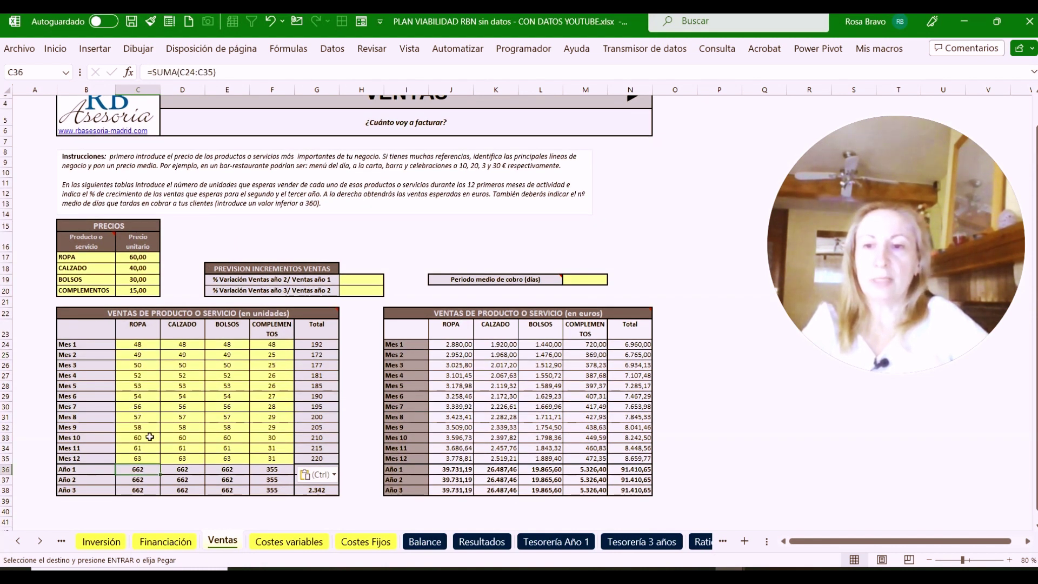
left_click(196, 473)
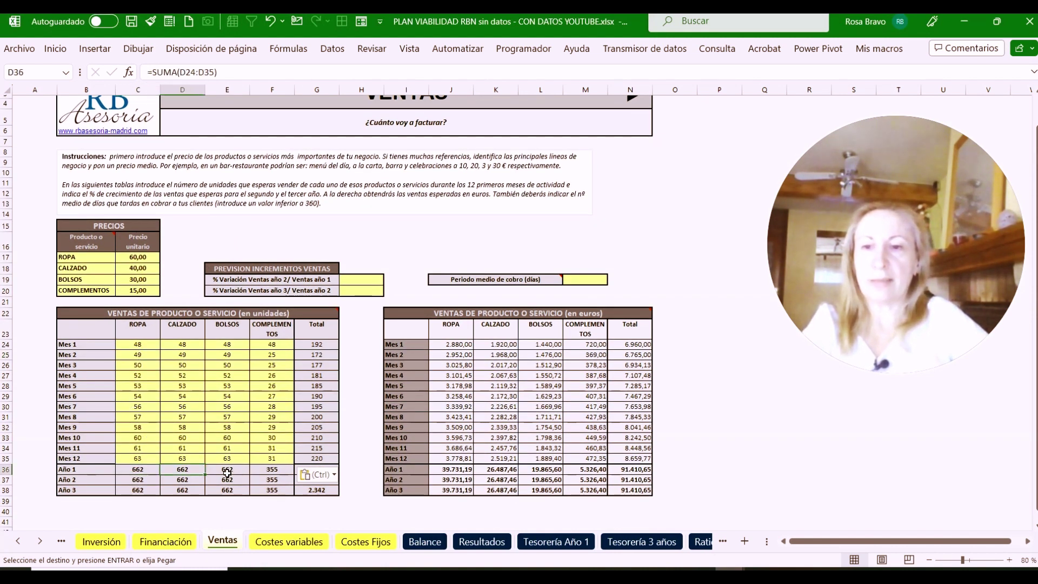
left_click(226, 473)
left_click(260, 473)
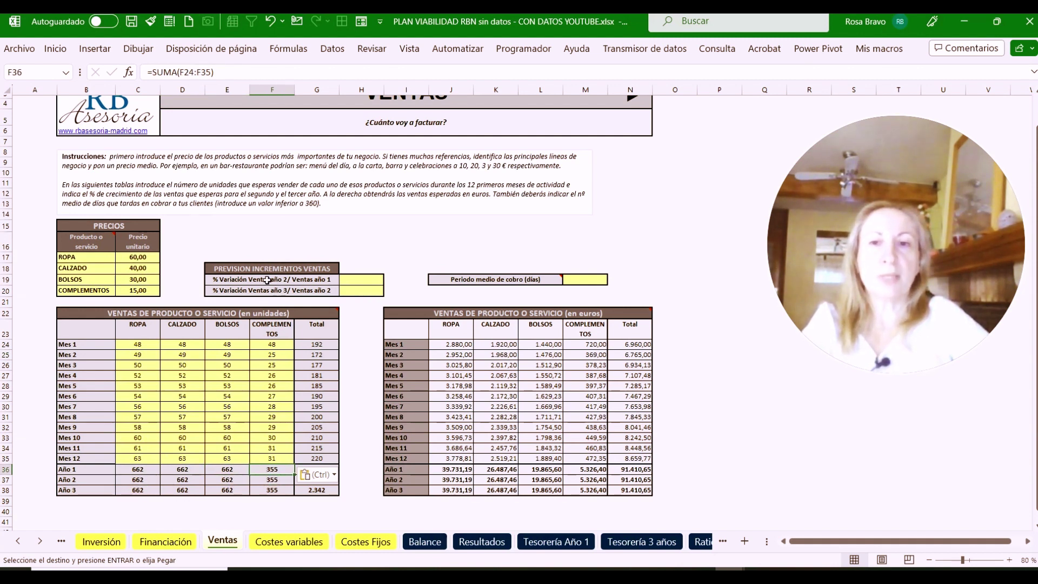
left_click(368, 279)
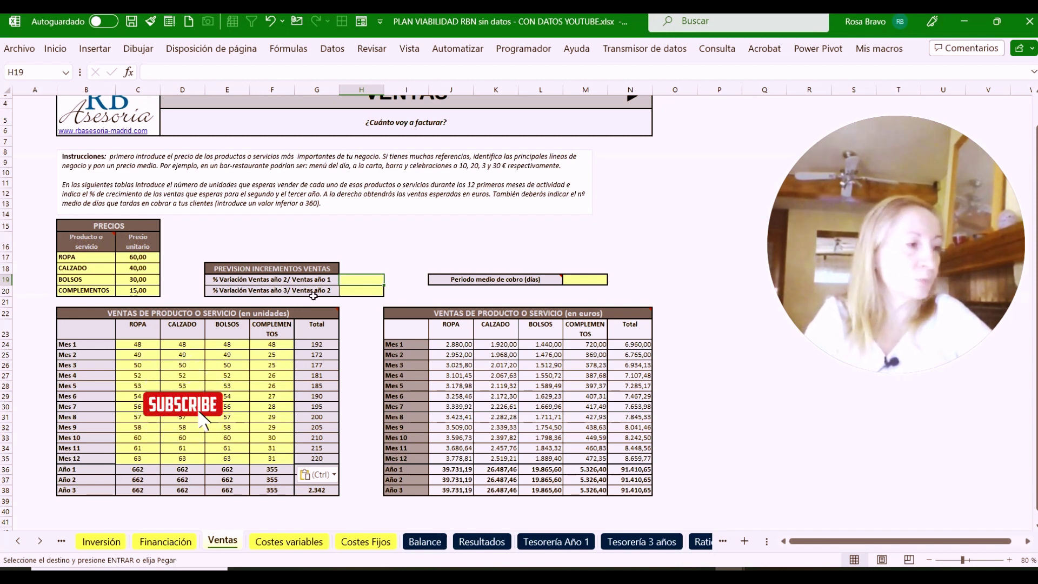
Enter sales growth of 15% for year 2 and 20% for year 3
type("15%")
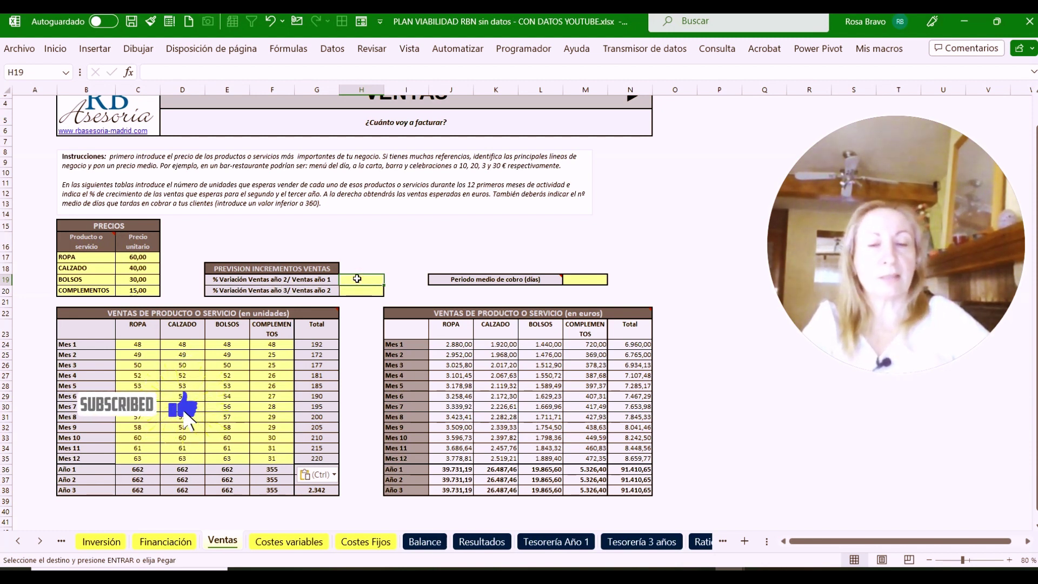
key("Return")
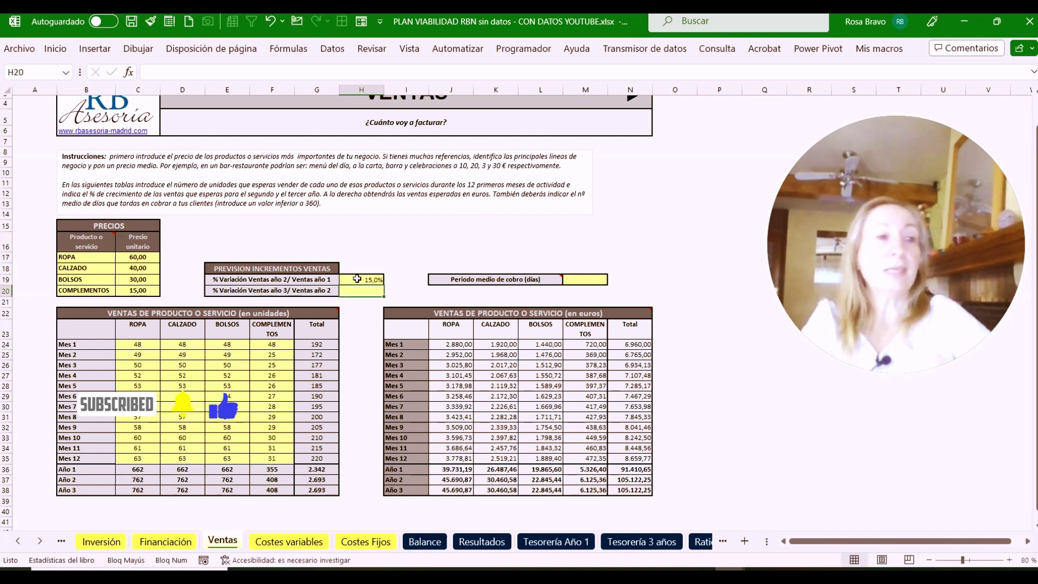
type("20%")
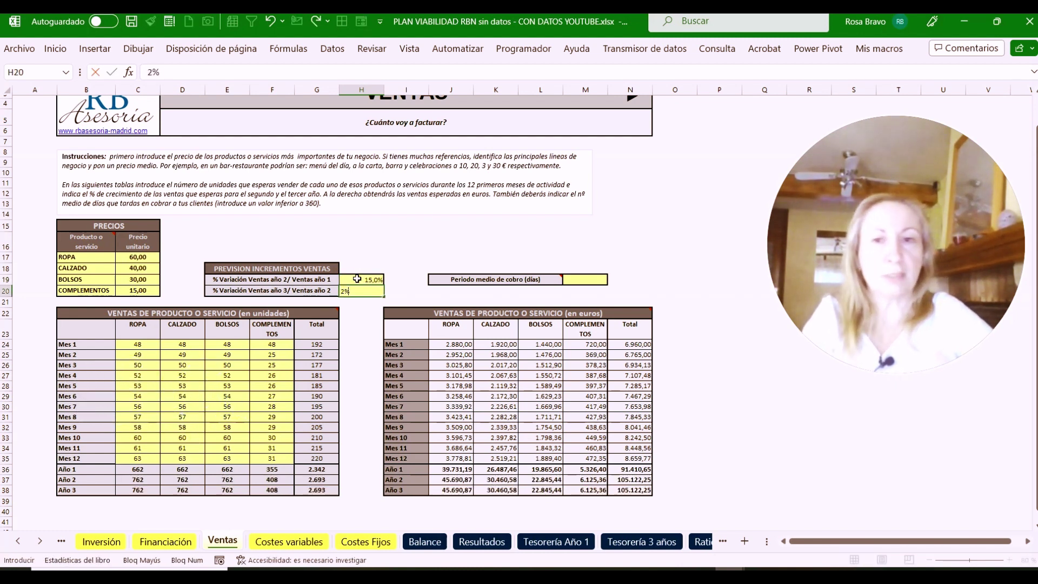
key("Return")
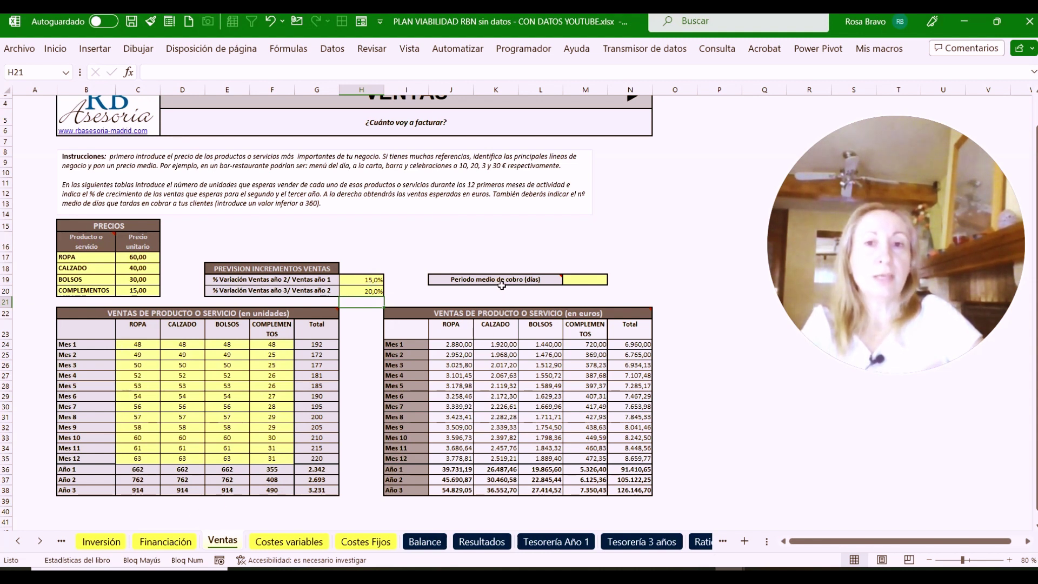
left_click(590, 280)
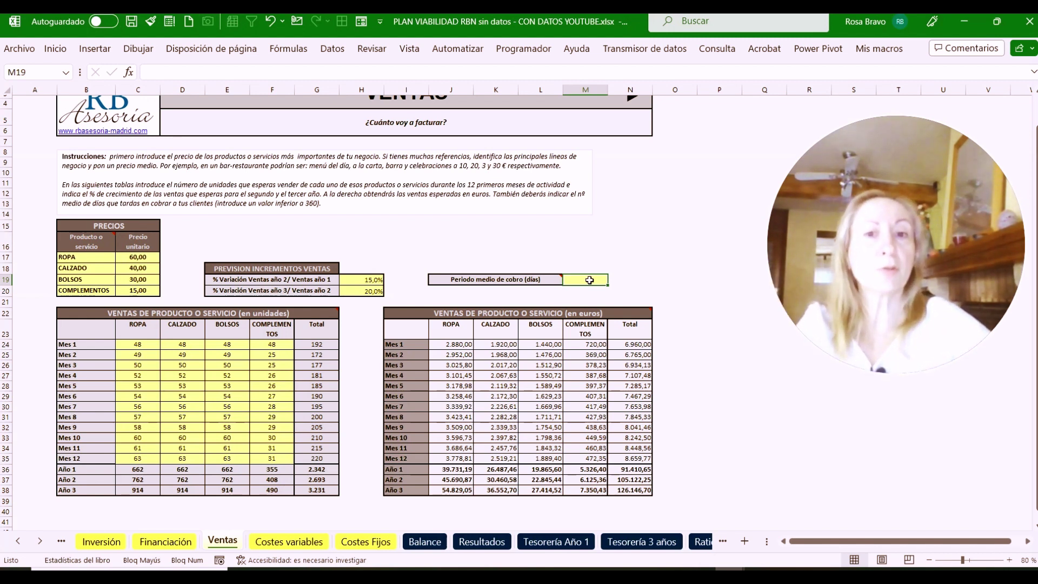
Enter 1 day as the Ventas average collection period in M19
type("1")
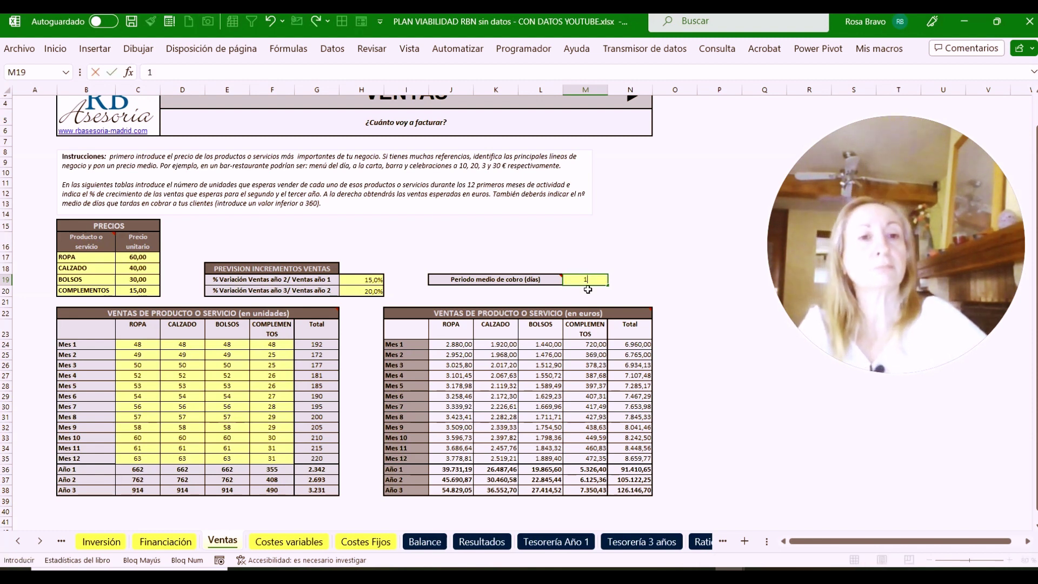
key("Return")
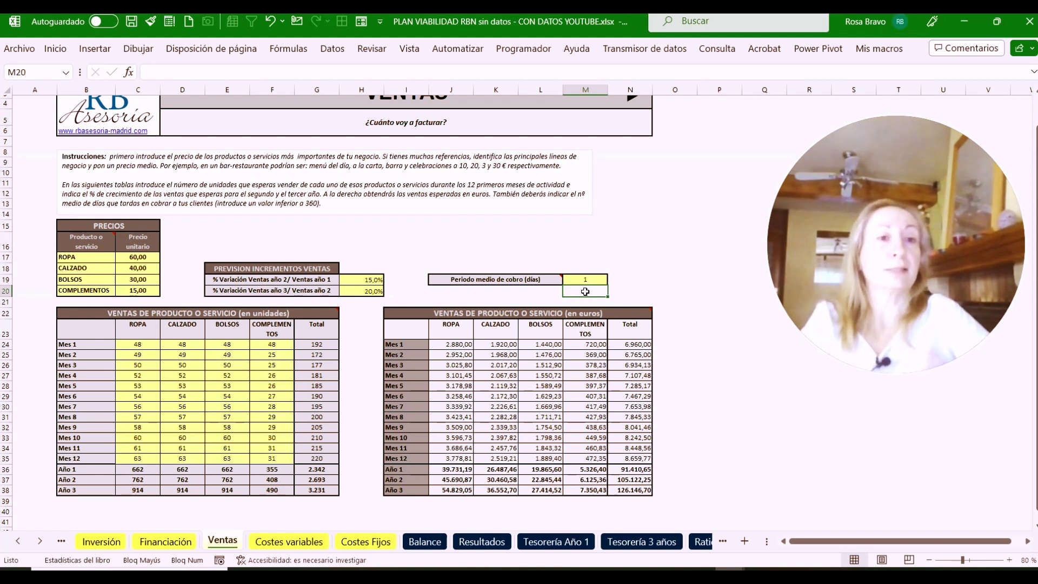
left_click(585, 279)
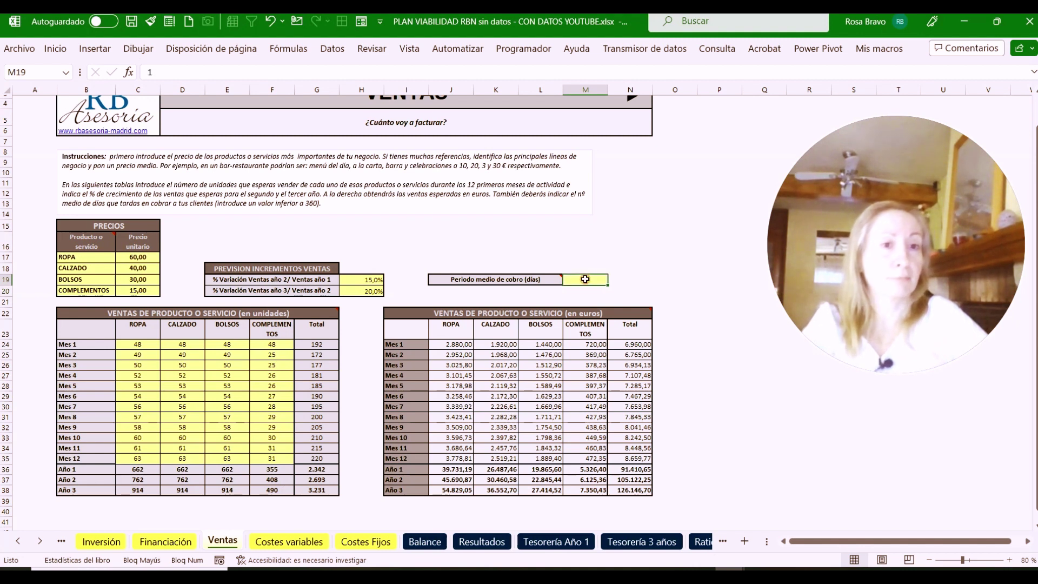
type("1")
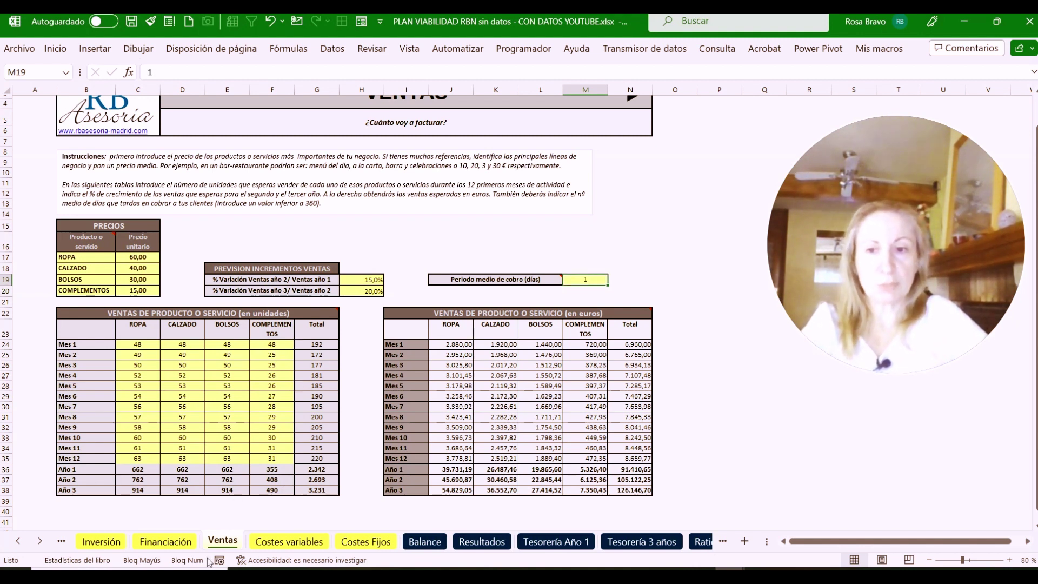
left_click(549, 542)
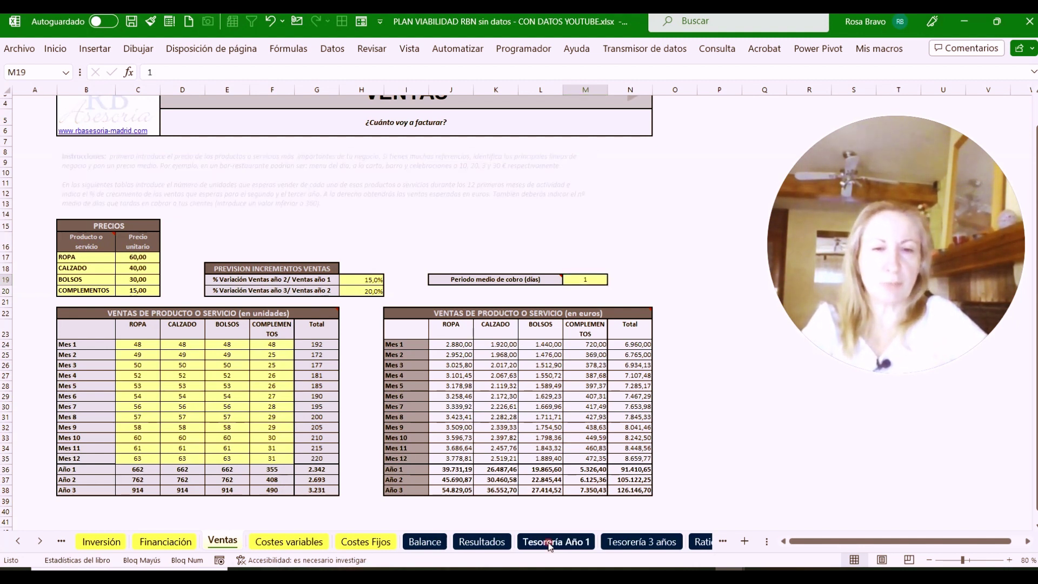
left_click(220, 187)
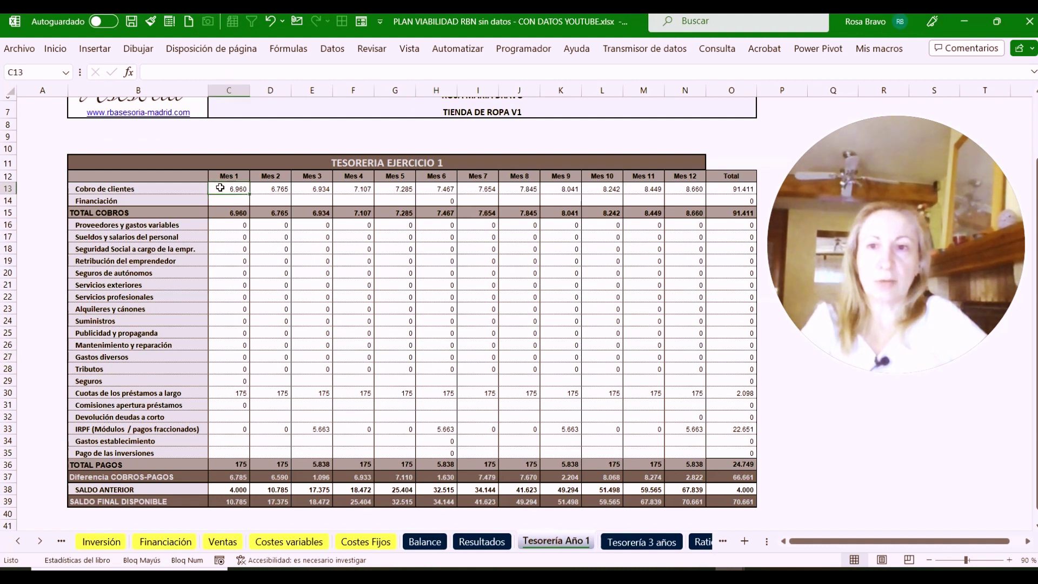
left_click_drag(220, 187, 709, 189)
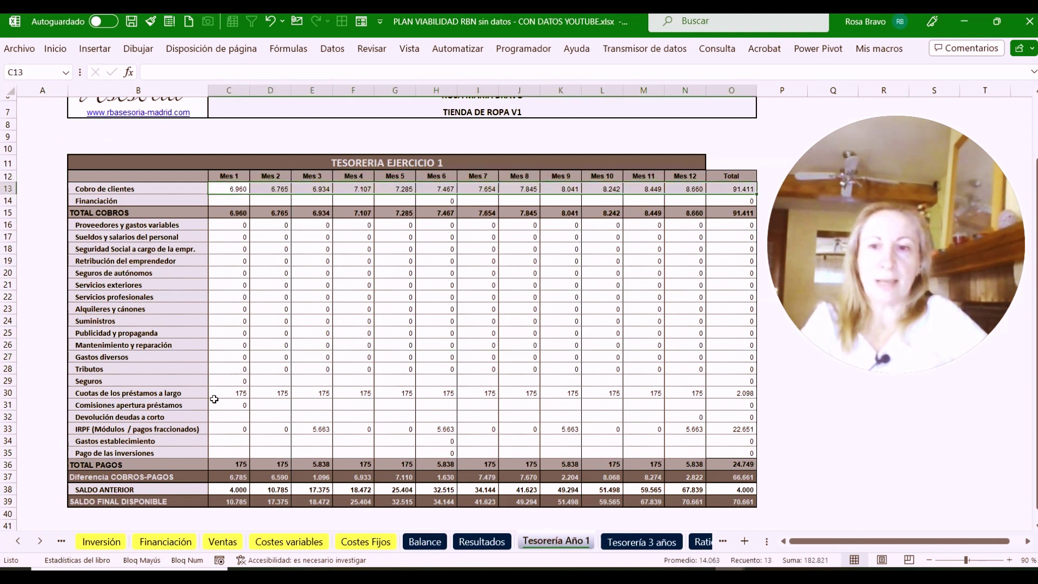
left_click_drag(227, 383, 744, 393)
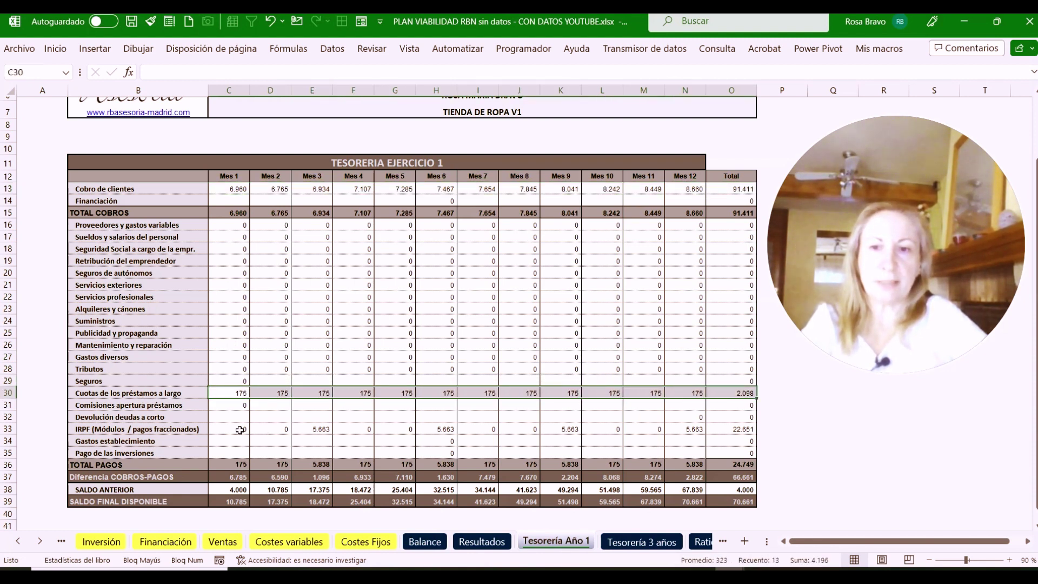
left_click_drag(240, 429, 324, 430)
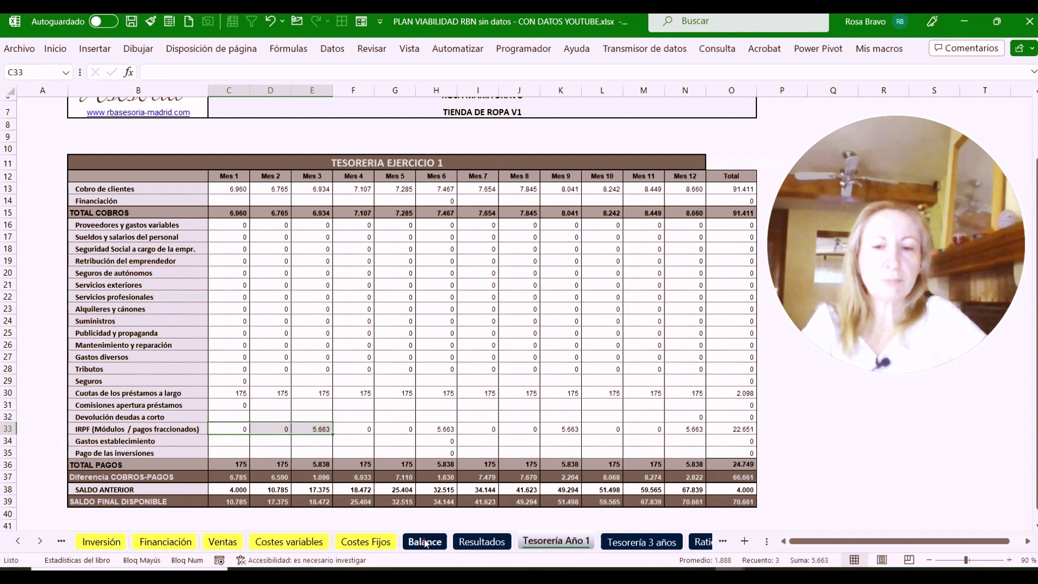
left_click(425, 542)
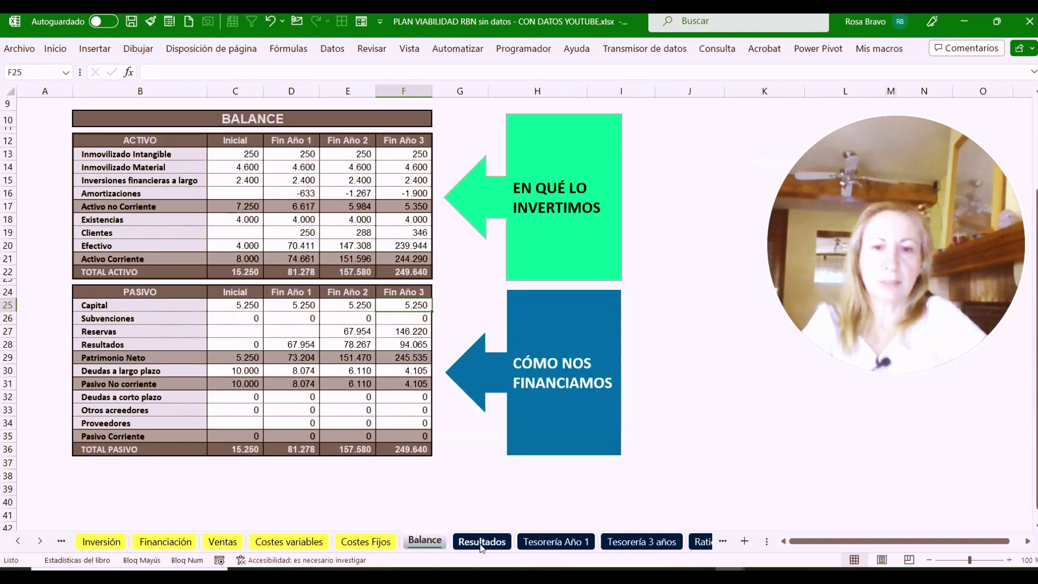
left_click(482, 542)
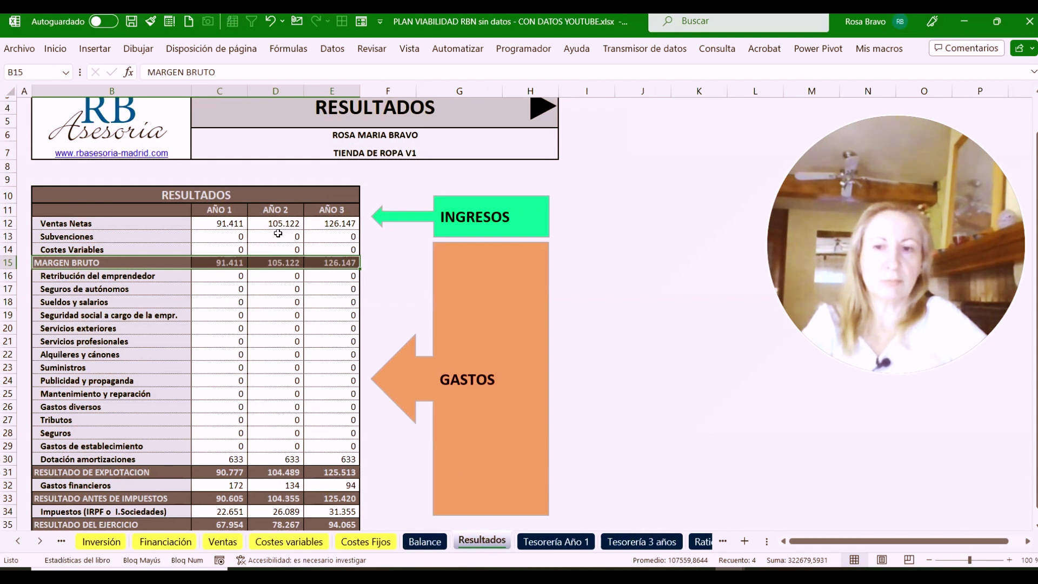
left_click(573, 543)
left_click(625, 542)
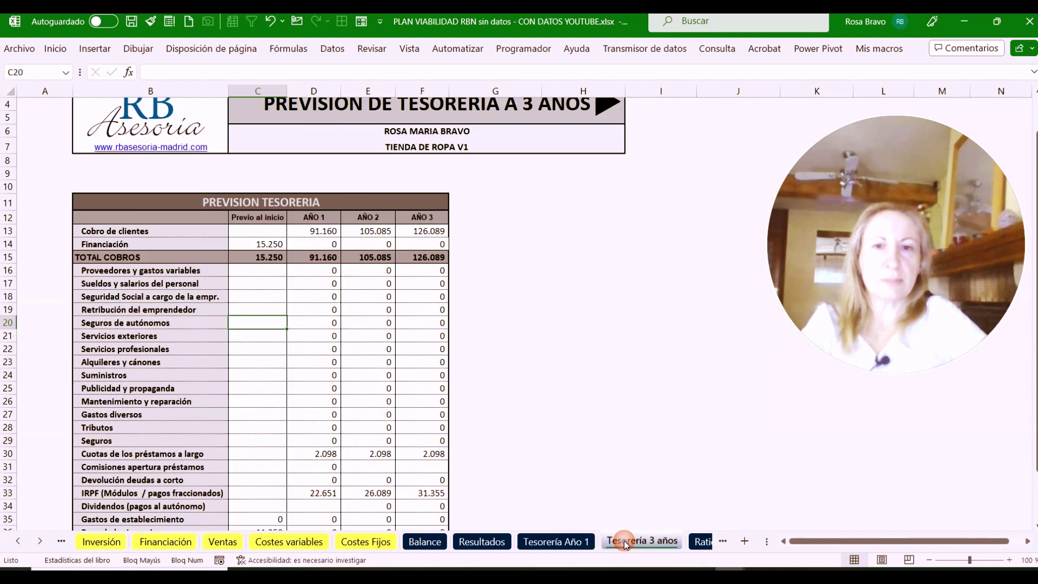
left_click(562, 543)
left_click(484, 543)
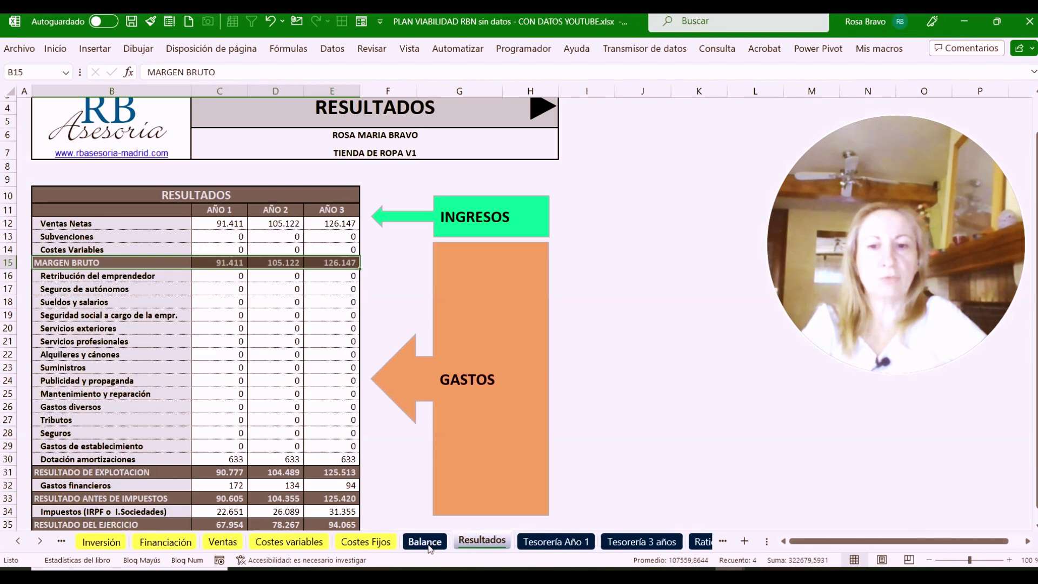
left_click(429, 544)
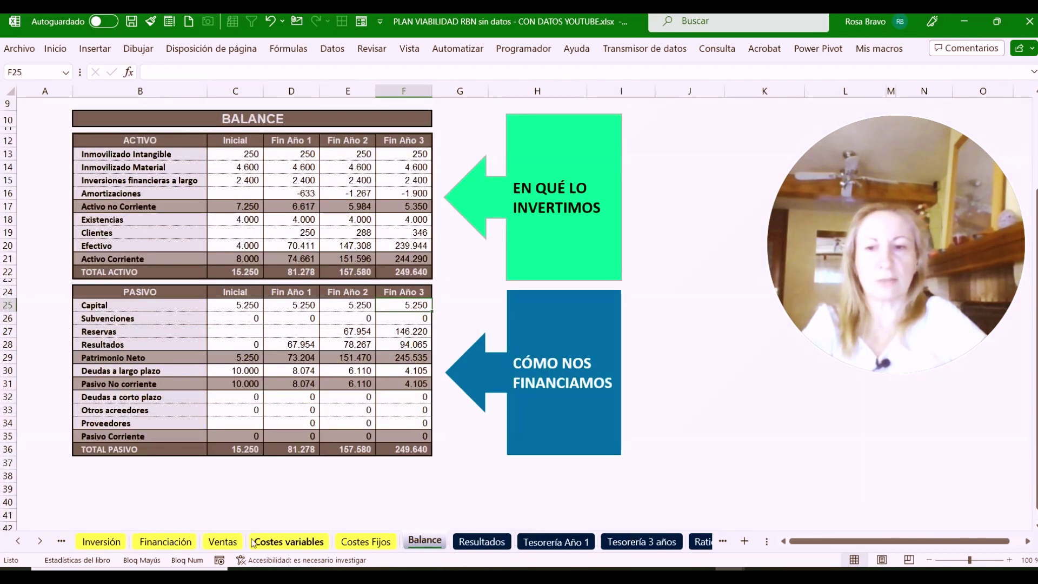
left_click(223, 541)
scroll(244, 409, "down", 4)
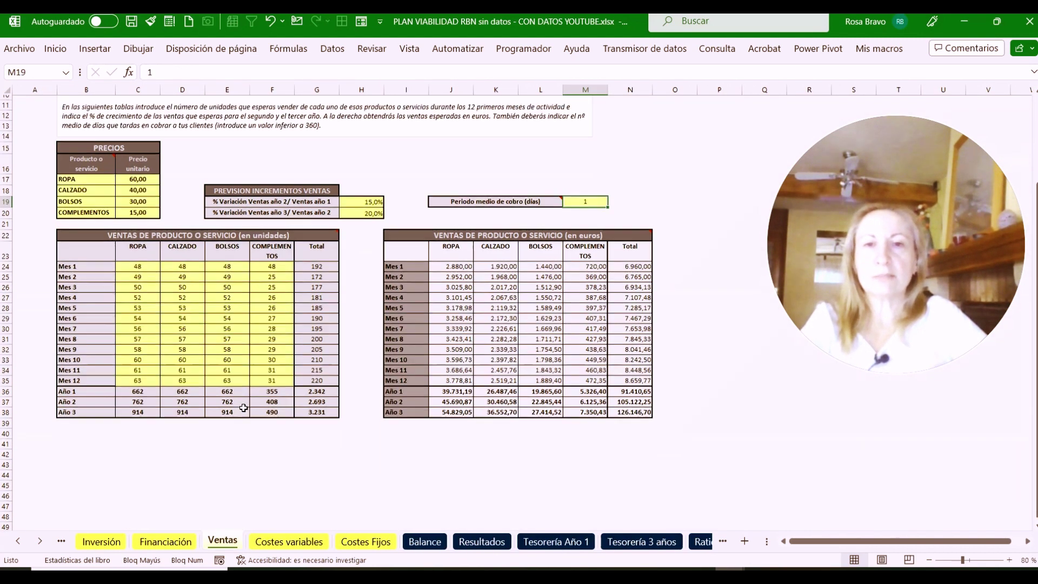
scroll(243, 408, "up", 3)
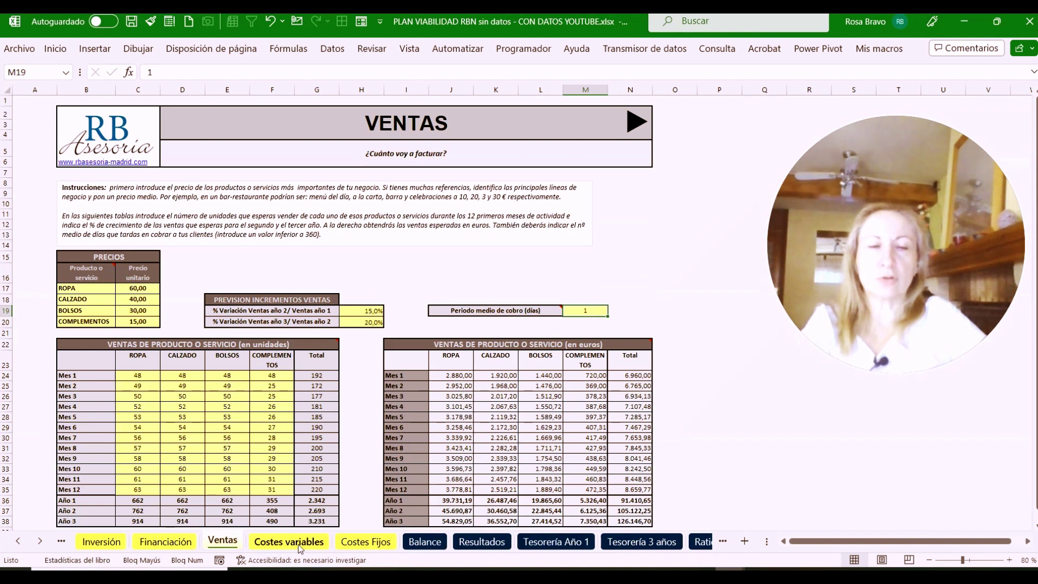
left_click(289, 541)
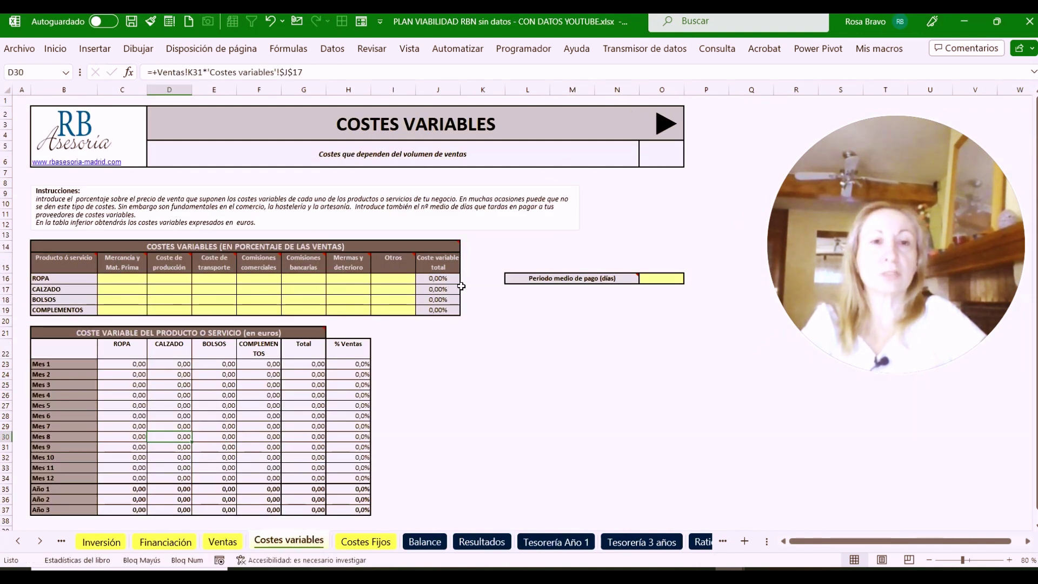
left_click_drag(829, 204, 811, 308)
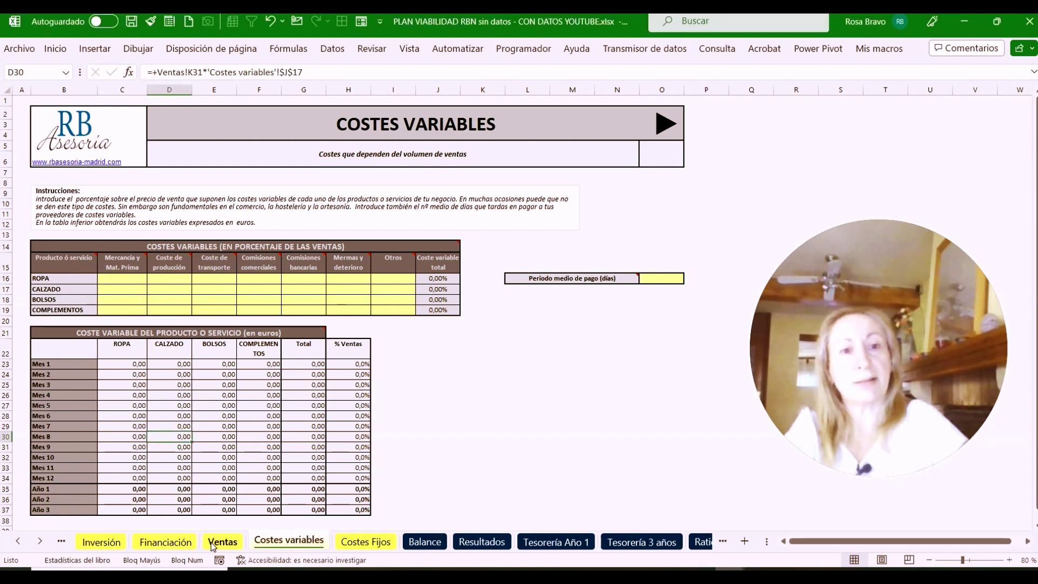
left_click(212, 542)
left_click(70, 288)
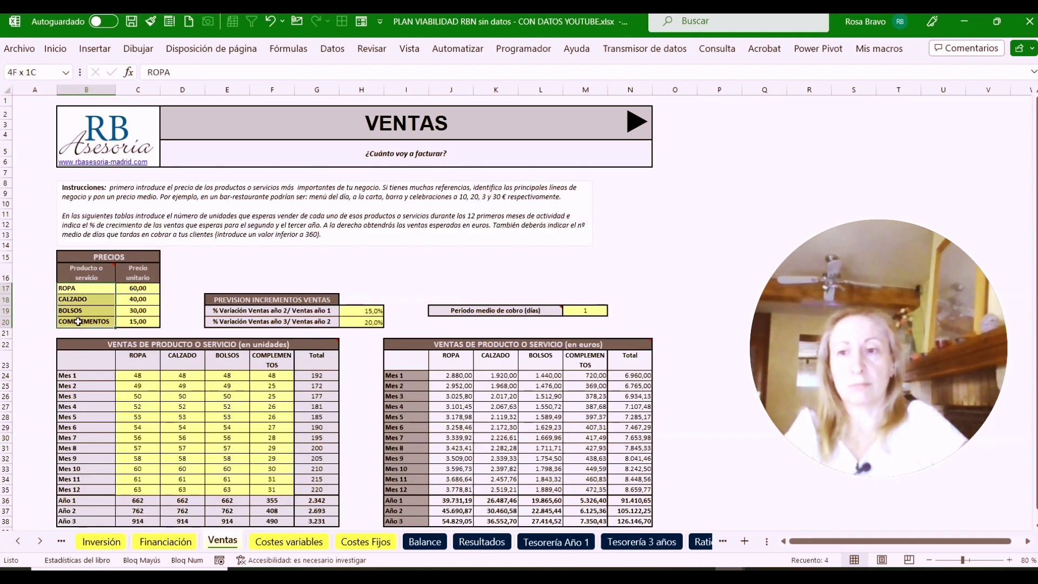
left_click(289, 541)
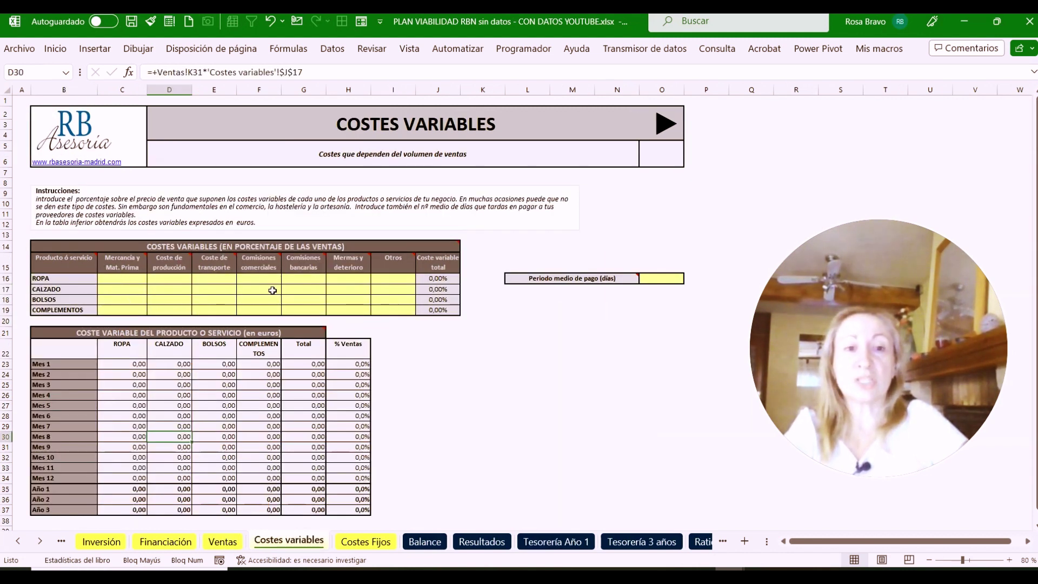
left_click_drag(120, 278, 132, 307)
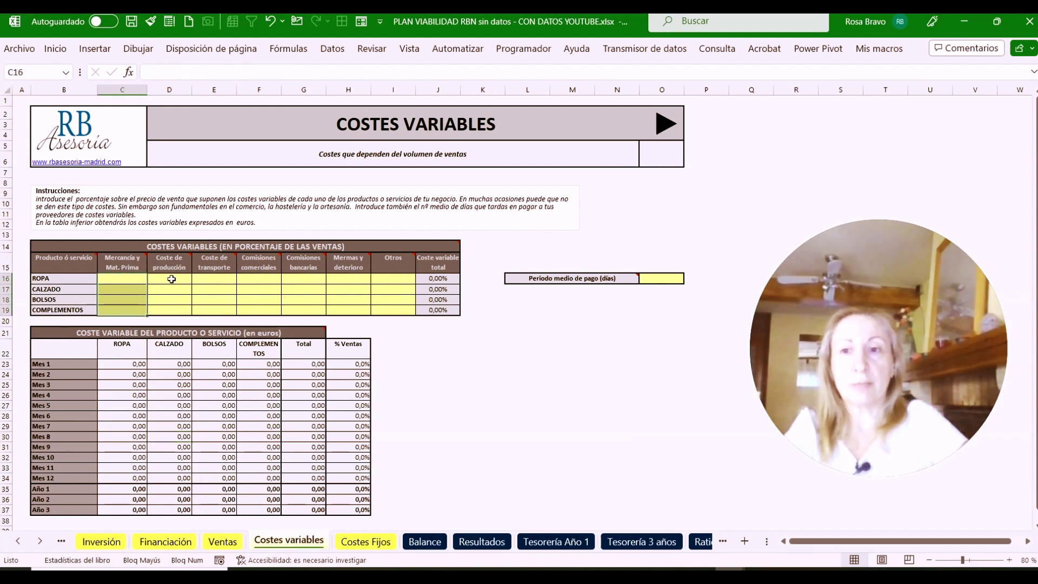
left_click_drag(169, 277, 173, 310)
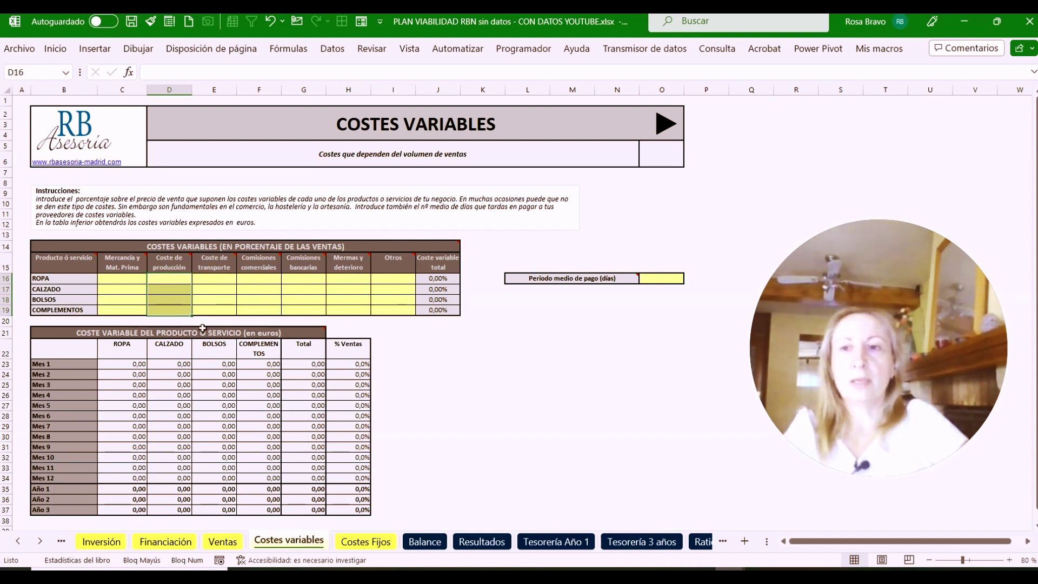
left_click(176, 277)
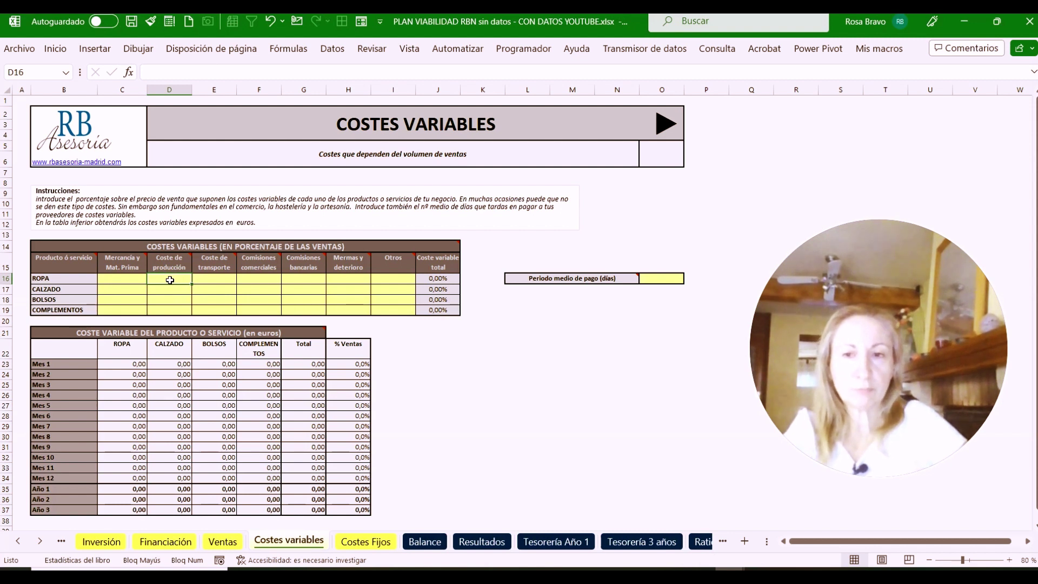
Enter a 60% production cost for ROPA, CALZADO, BOLSOS and COMPLEMENTOS in D16:D19
type("60%")
key("Return")
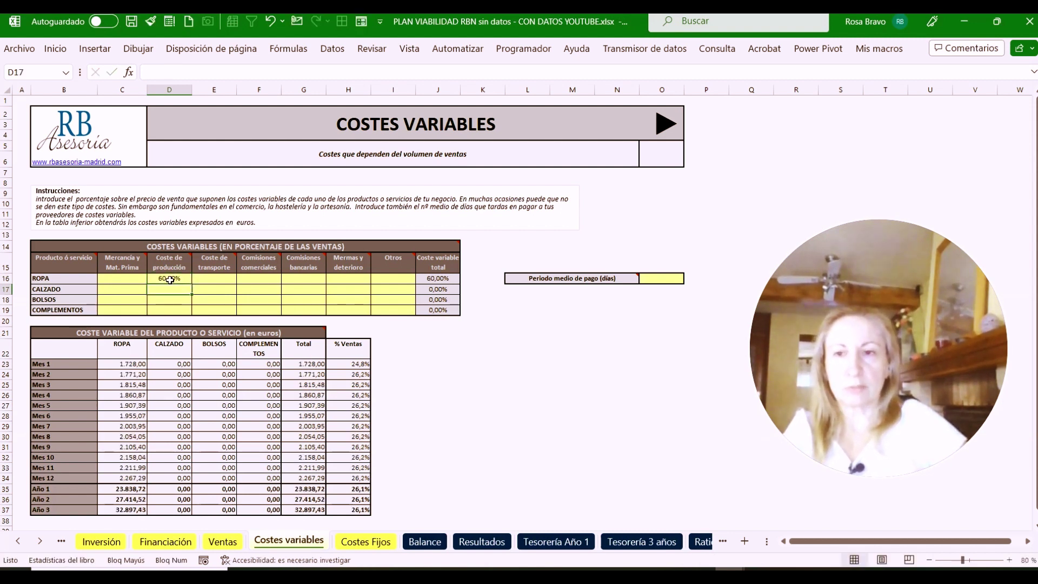
key("ctrl+d")
key("Return")
type("60%")
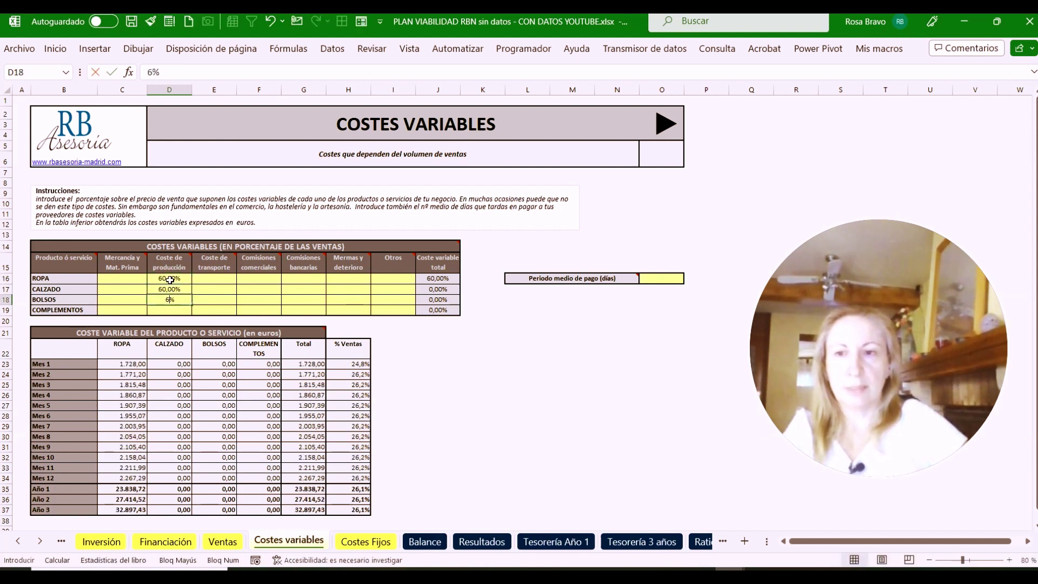
key("Return")
type("60%")
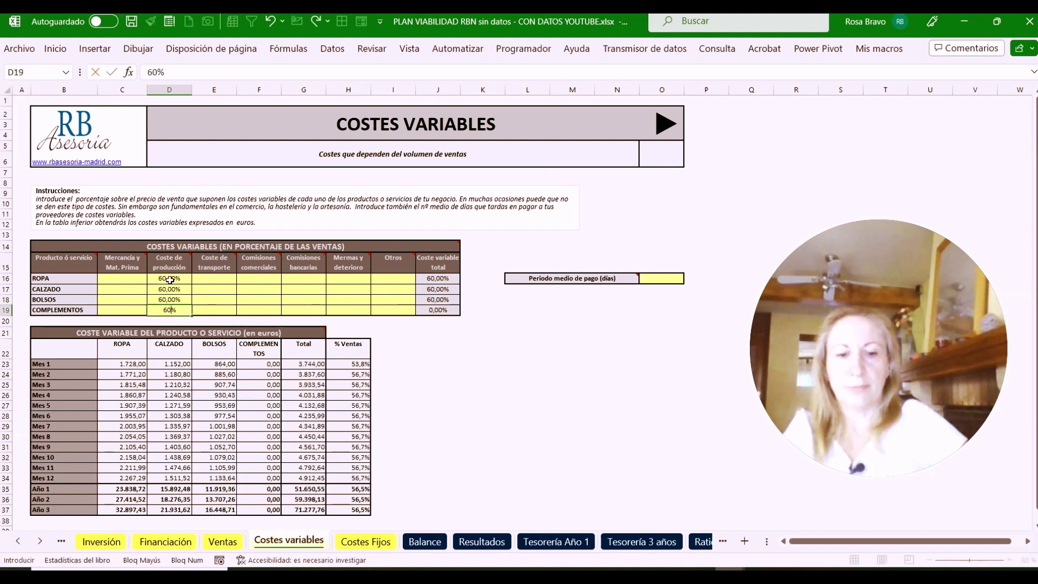
key("Return")
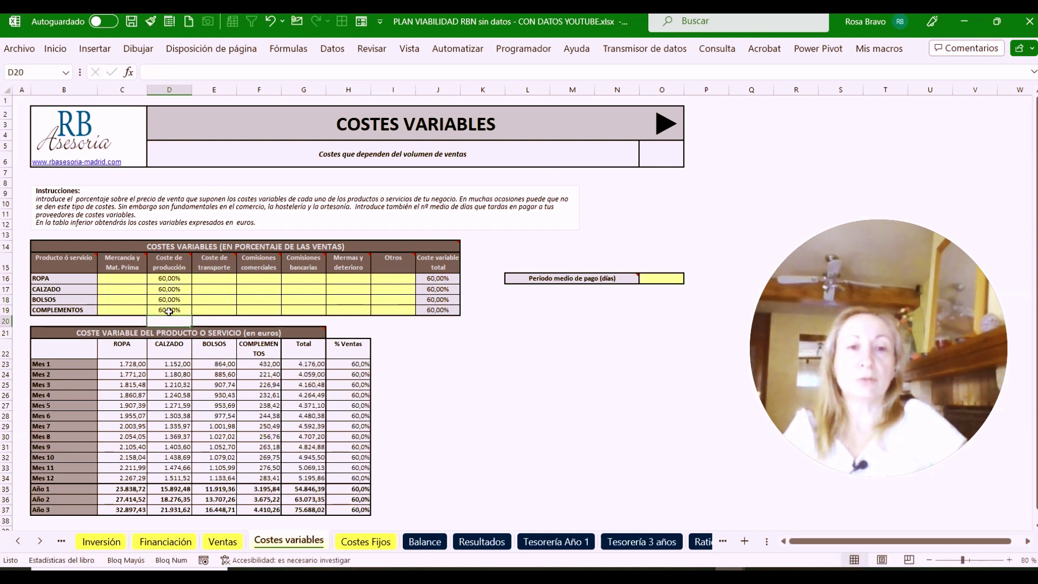
Compare the resulting monthly costs against the Ventas unit prices and monthly units
left_click_drag(127, 365, 261, 428)
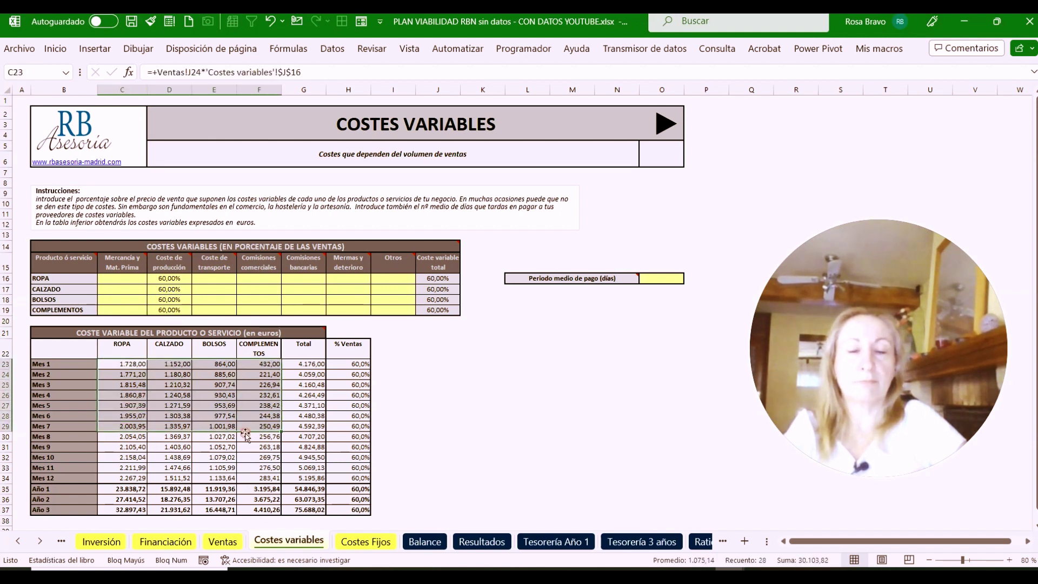
left_click(172, 374)
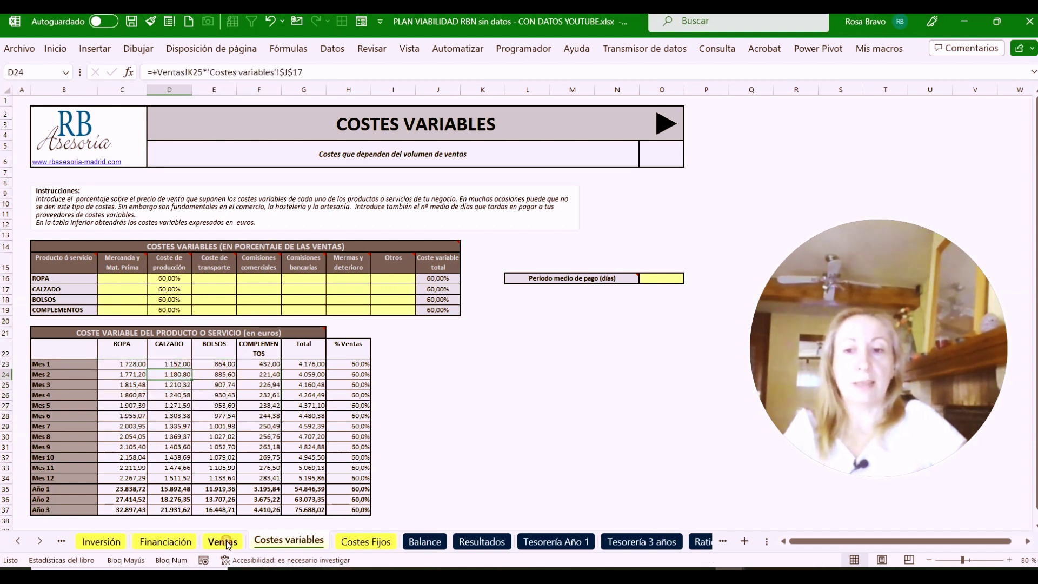
left_click(223, 542)
left_click(127, 292)
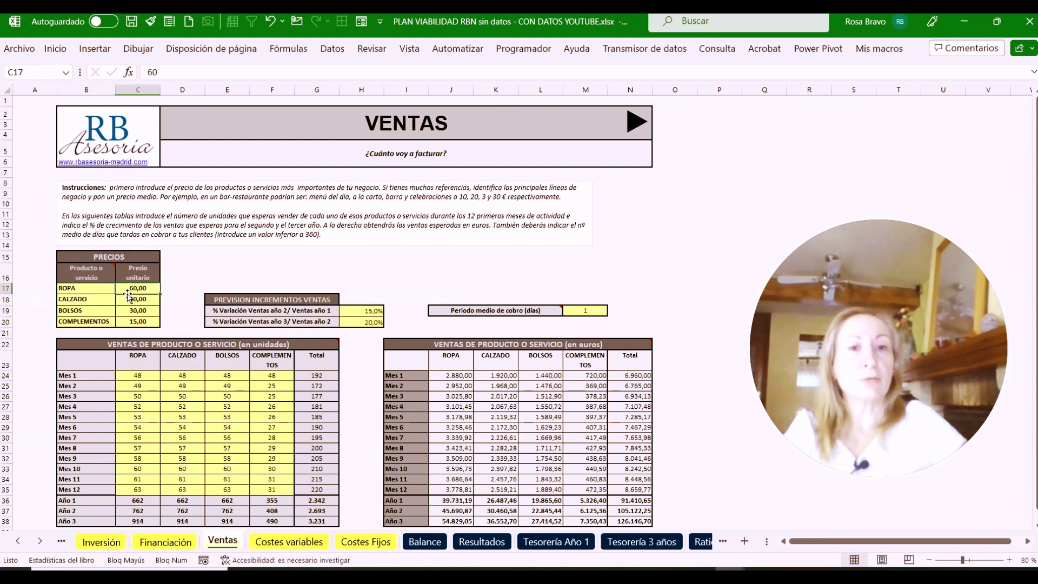
left_click(187, 407)
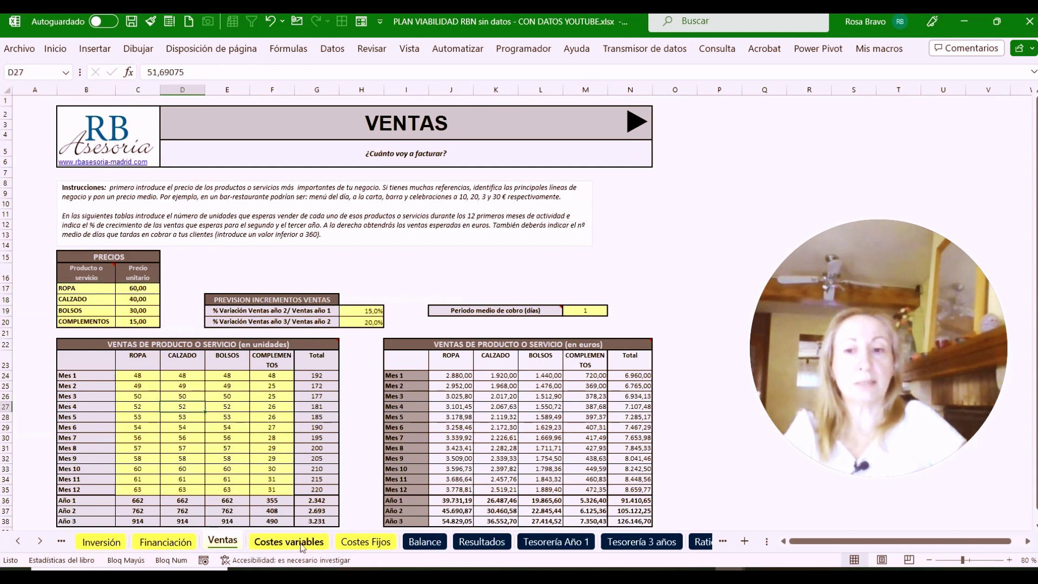
left_click(302, 542)
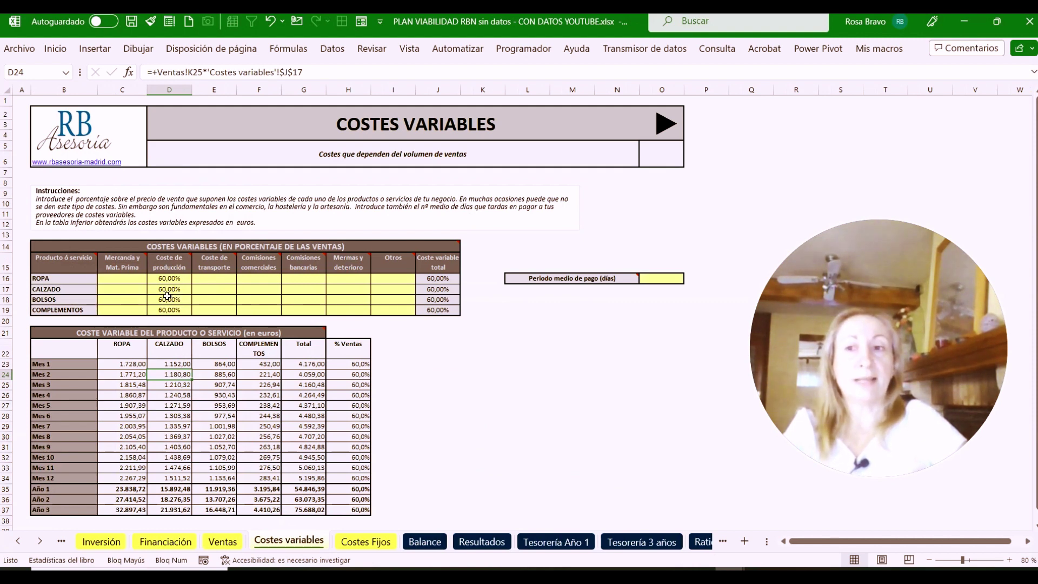
left_click(217, 542)
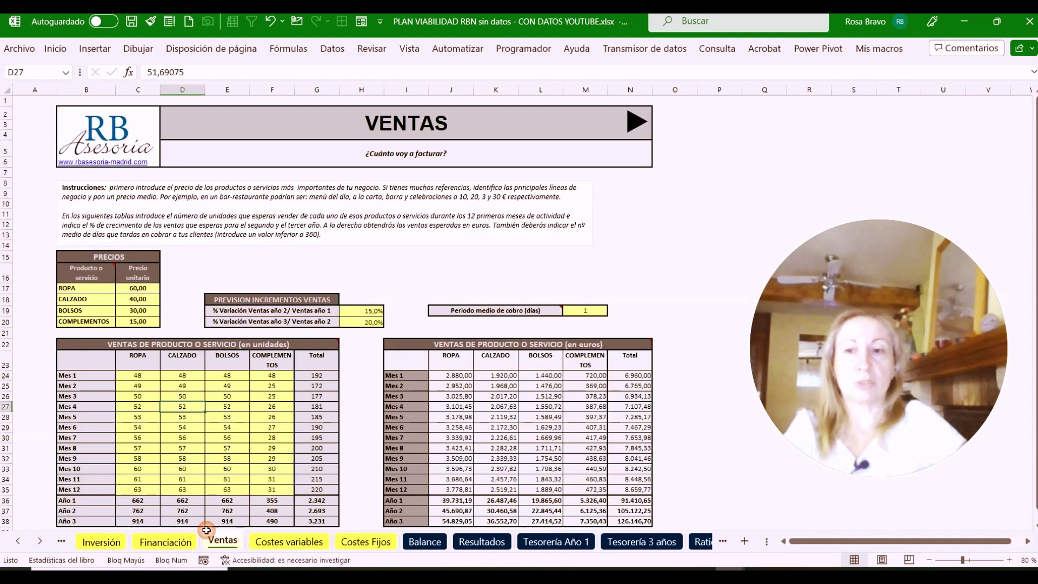
left_click(123, 288)
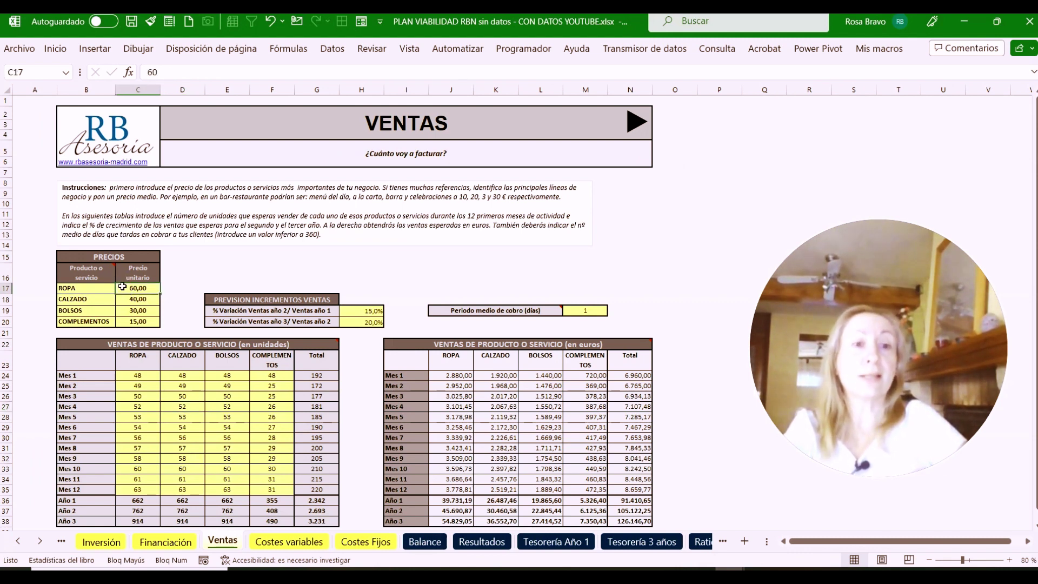
left_click(298, 543)
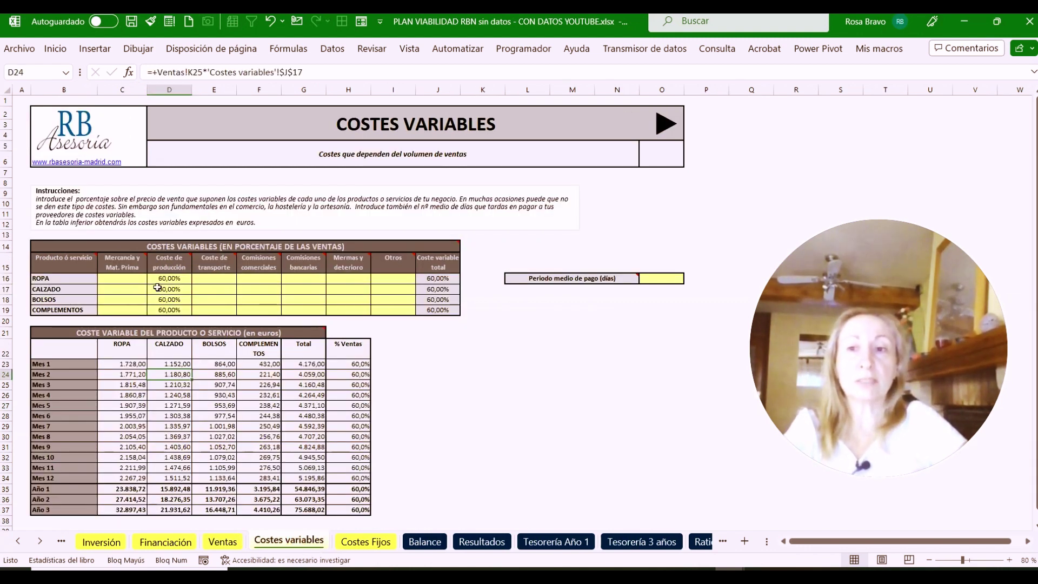
left_click(303, 280)
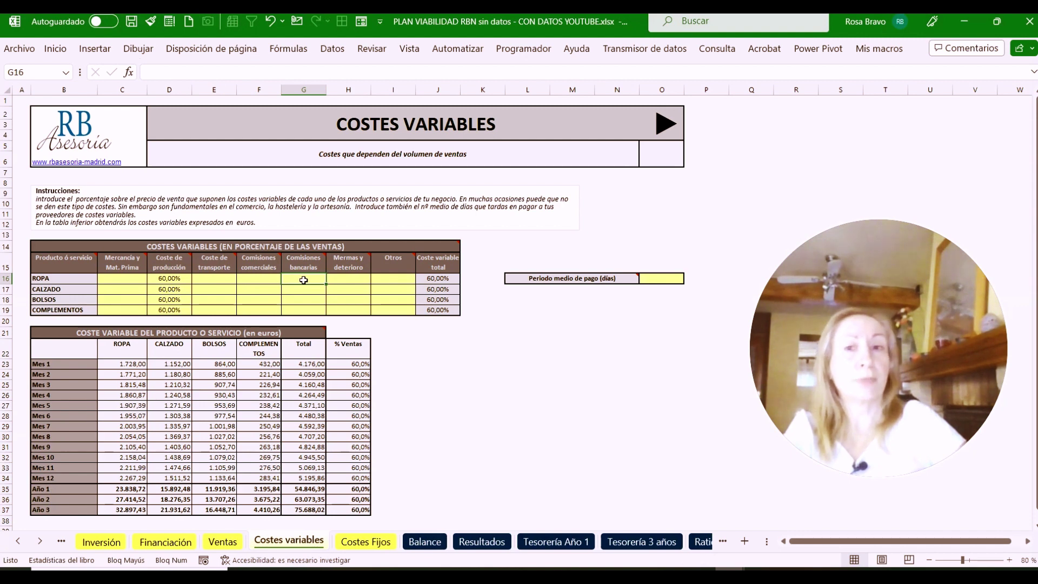
Enter a 2% bank commission for each of the four products in G16:G19
type("2%")
key("Return")
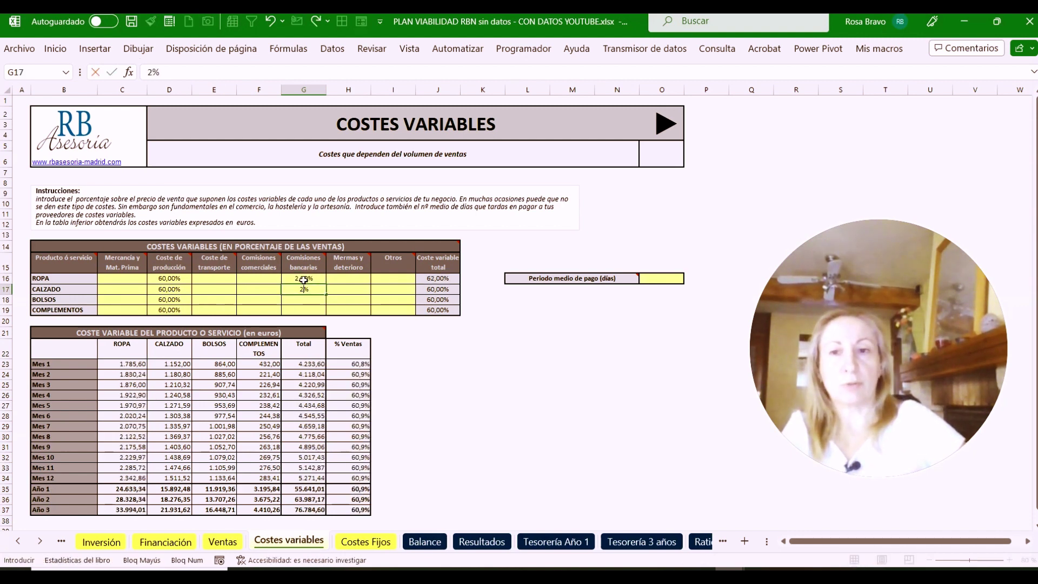
type("2%")
key("Return")
type("2%")
key("Return")
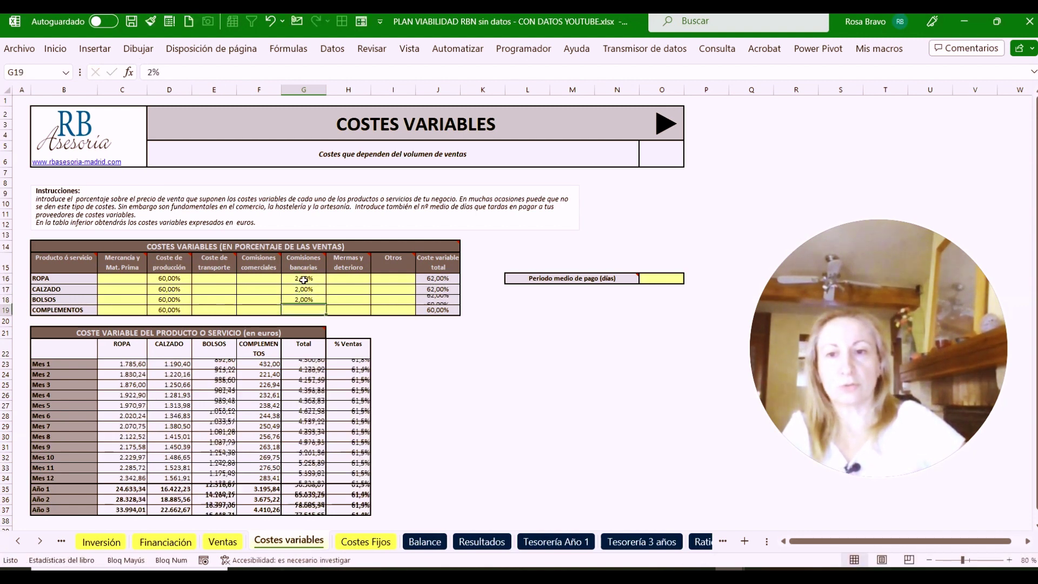
type("2%")
key("Return")
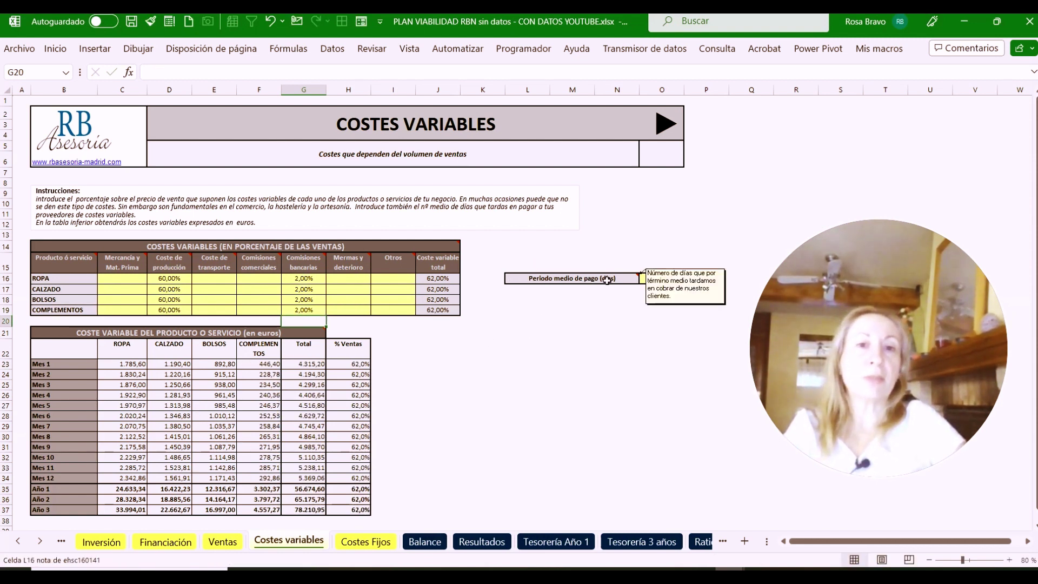
Enter 30 days as the Periodo medio de pago in O16
left_click(659, 275)
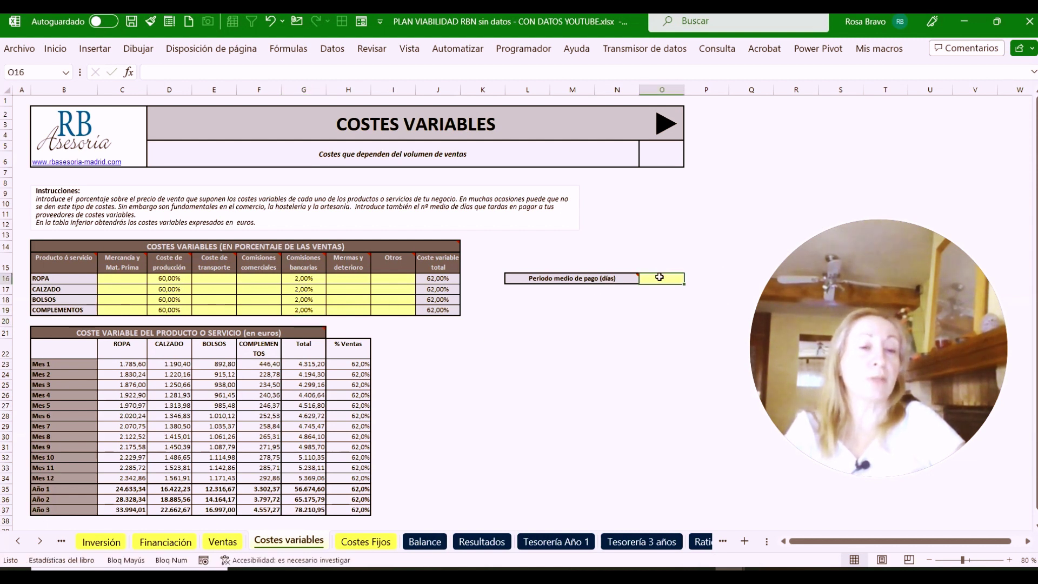
mouse_move(595, 280)
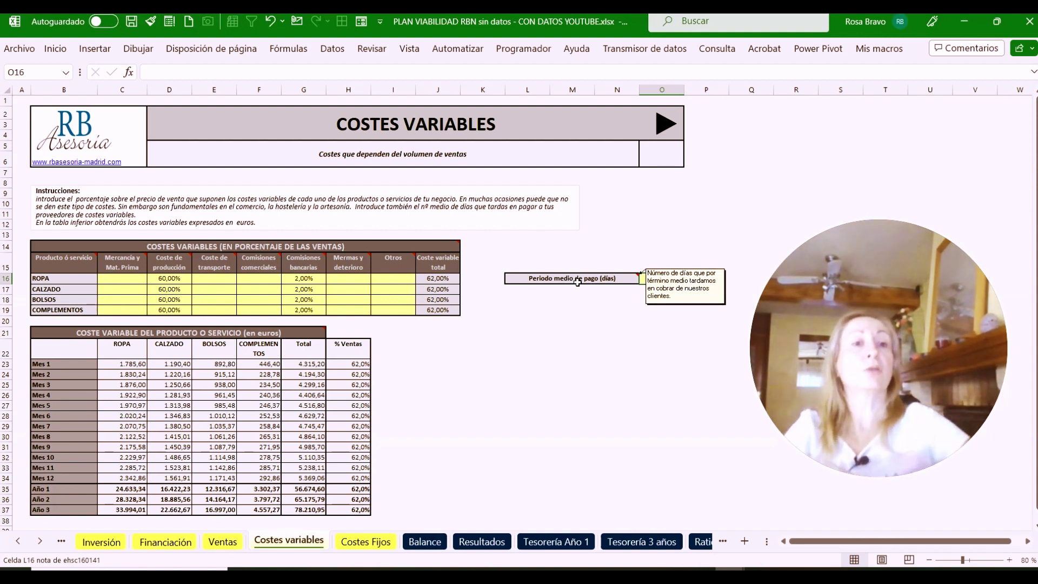
type("30")
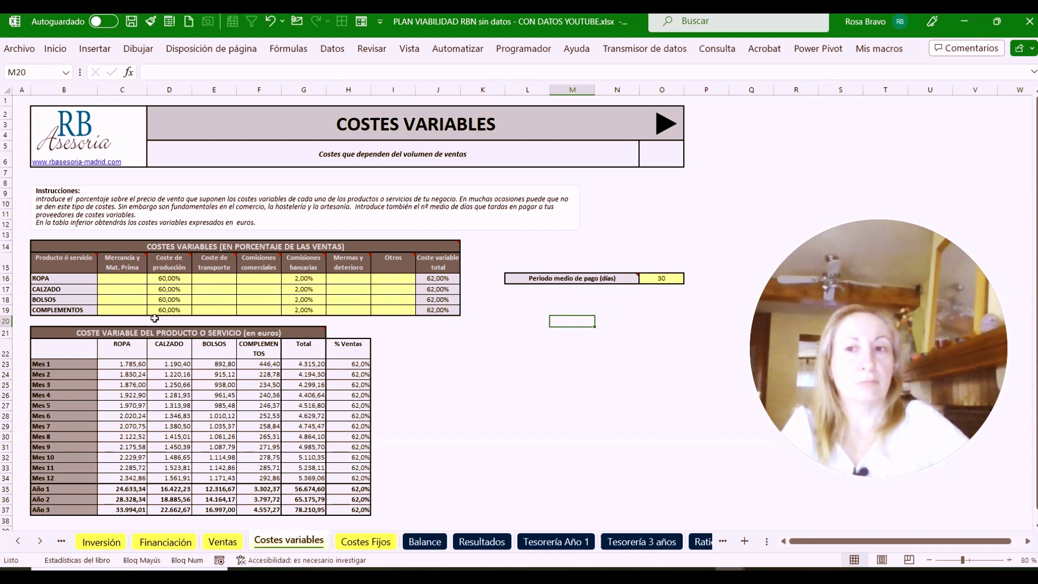
mouse_move(276, 264)
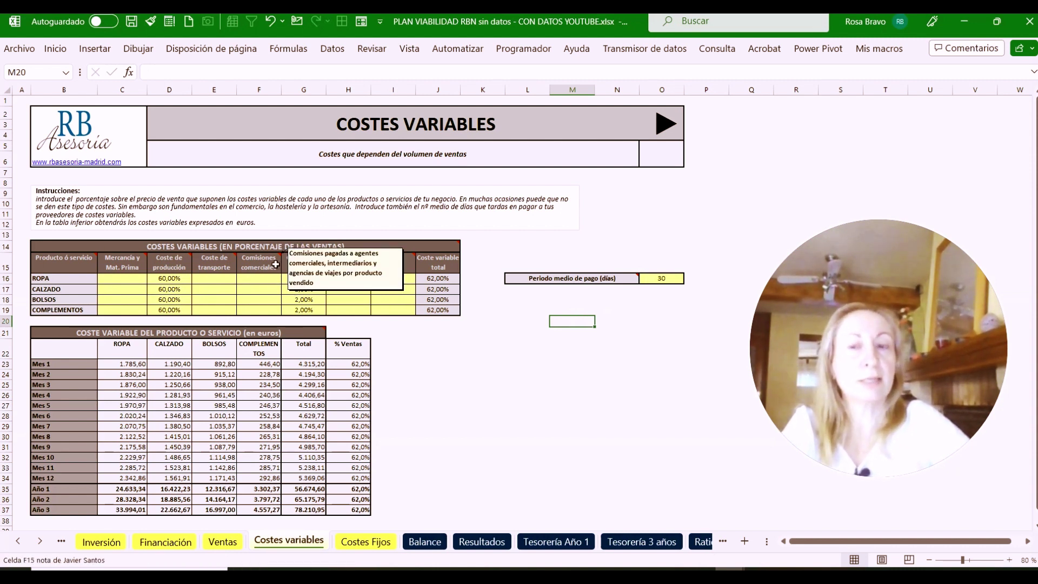
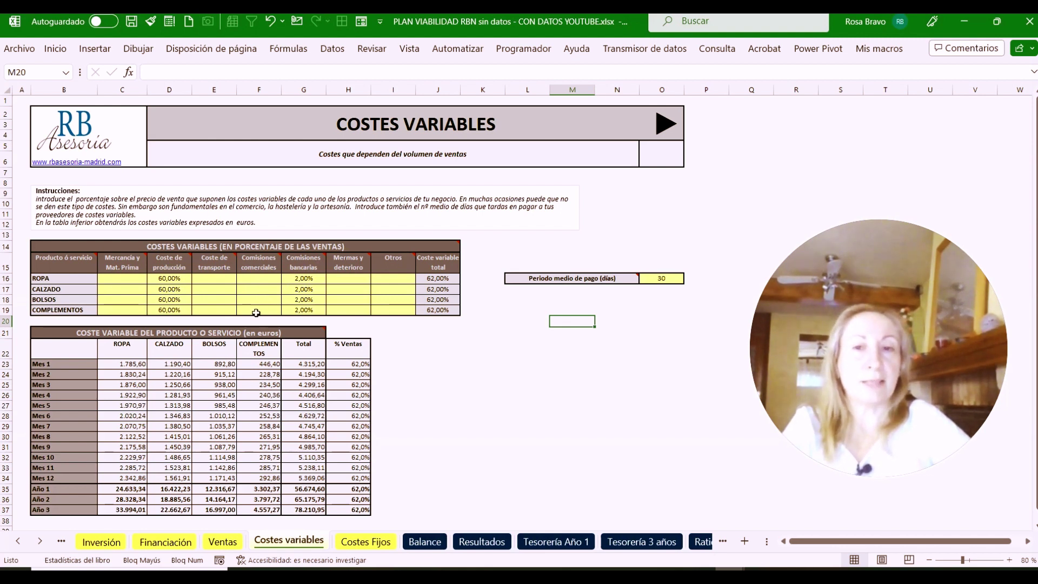
Cross-check variable costs on Resultados against monthly supplier payments and collections on Tesorería Año 1
left_click(426, 544)
left_click(479, 545)
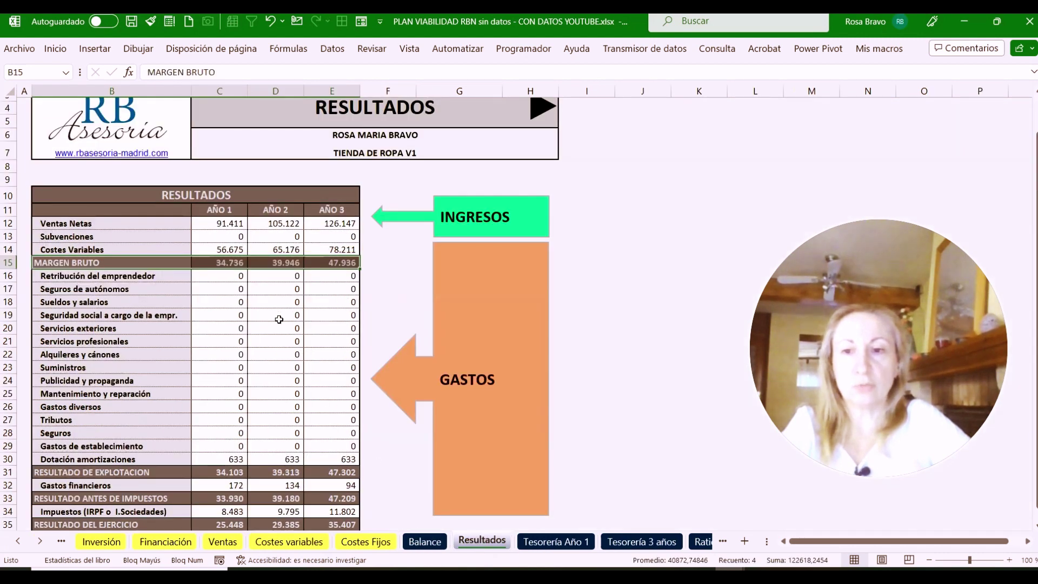
left_click(237, 249)
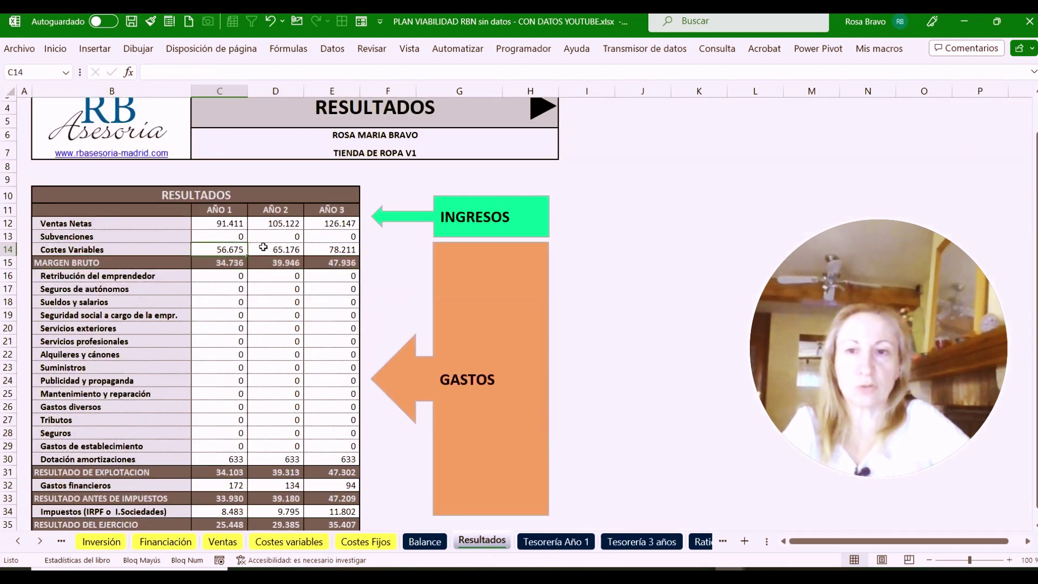
left_click_drag(263, 247, 327, 249)
left_click(554, 541)
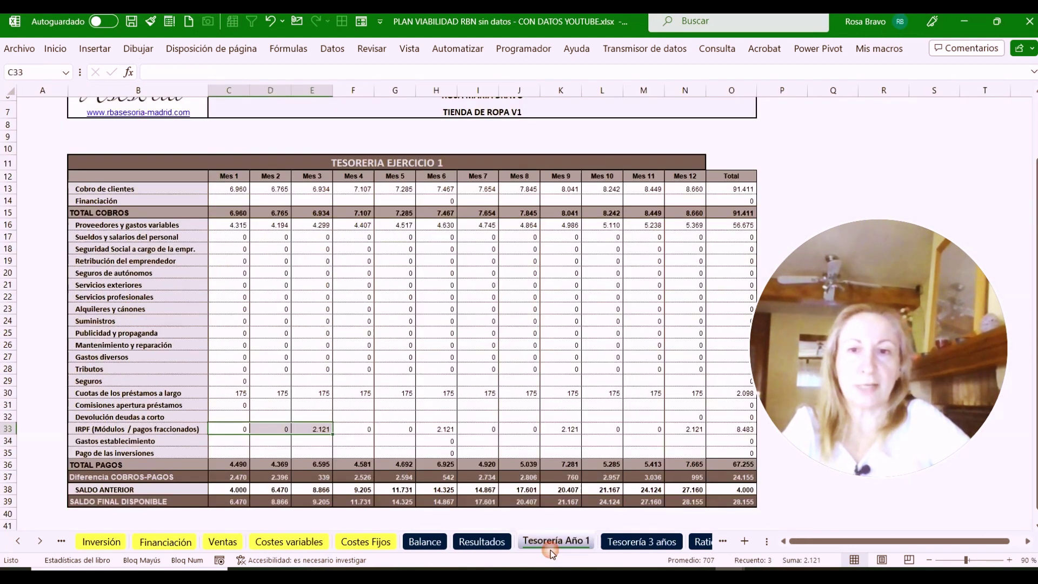
left_click_drag(219, 225, 735, 227)
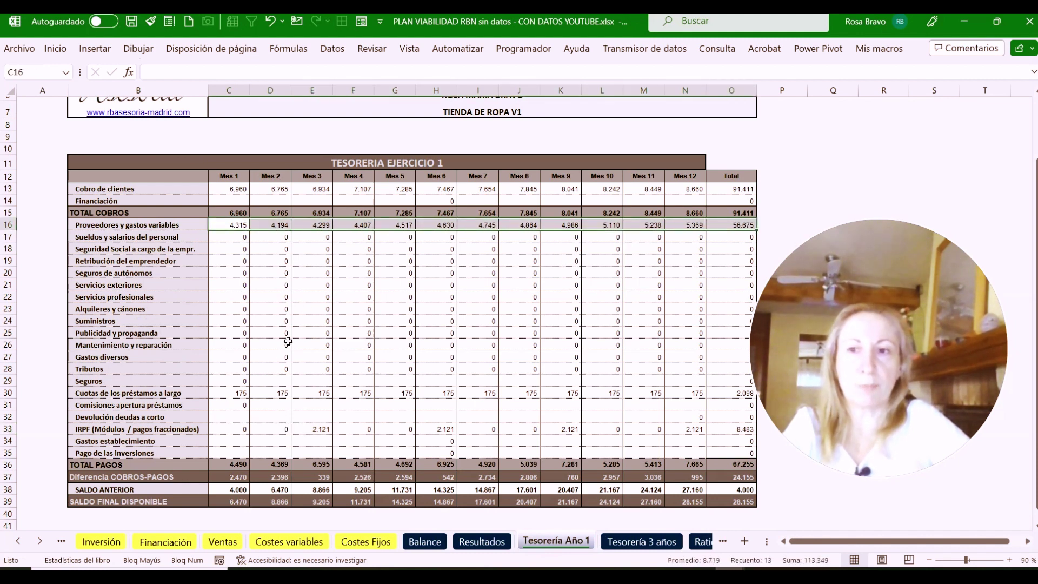
left_click_drag(229, 189, 730, 190)
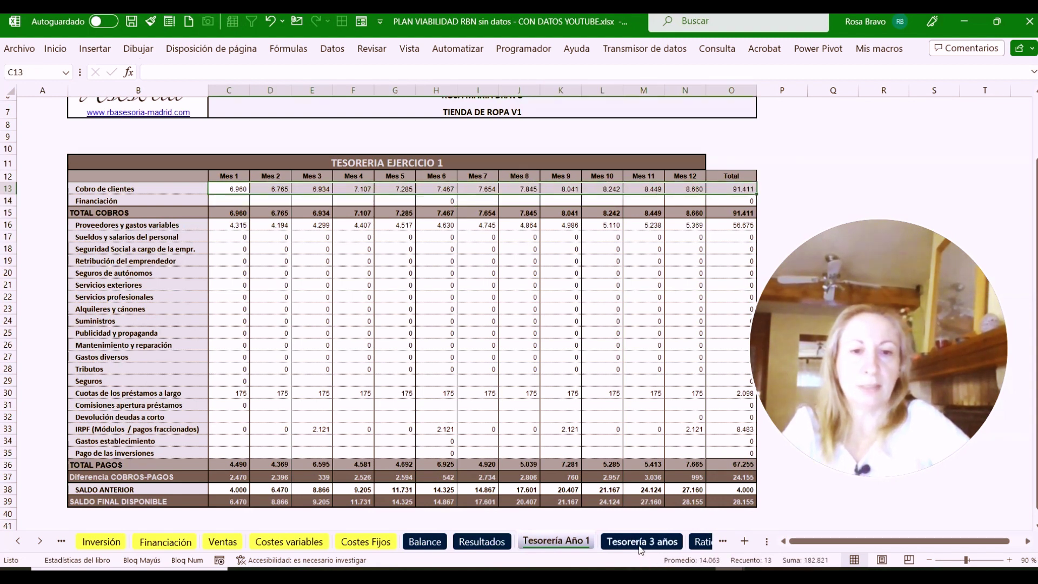
left_click(301, 546)
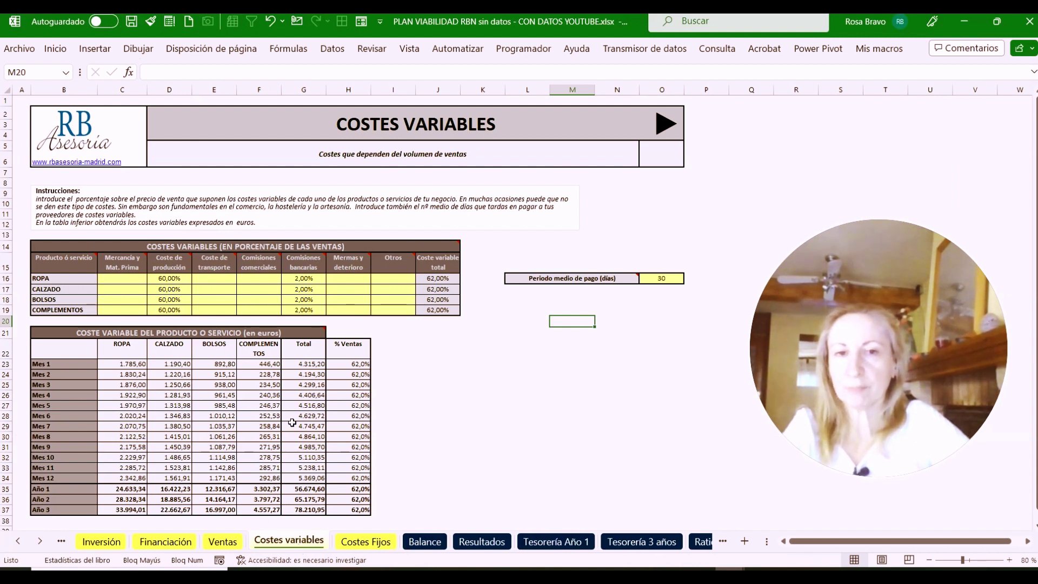
Go to C14 on Costes Fijos, zoom in and read the fixed-cost row label notes
scroll(294, 378, "down", 1)
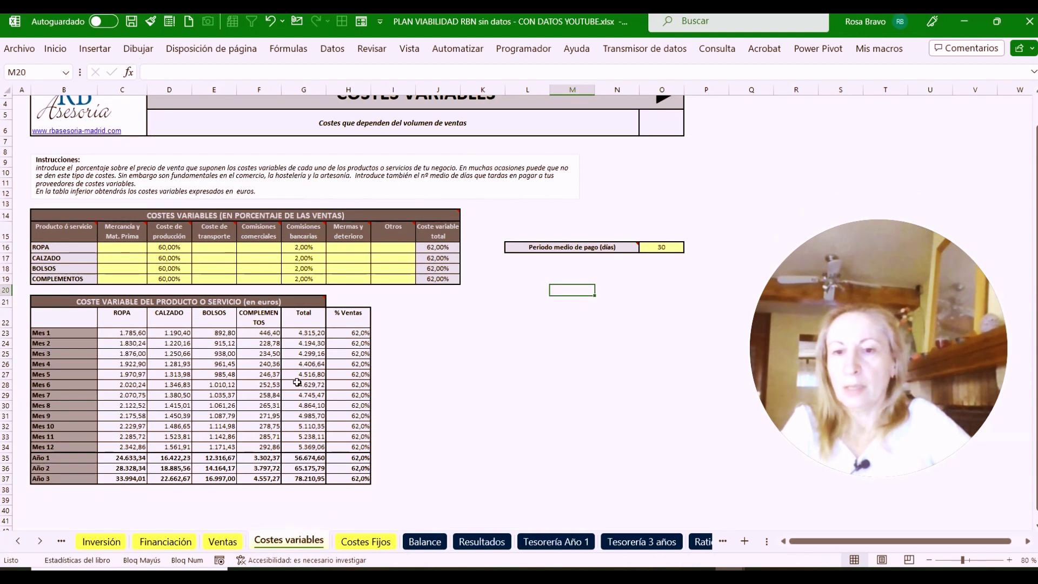
left_click(363, 543)
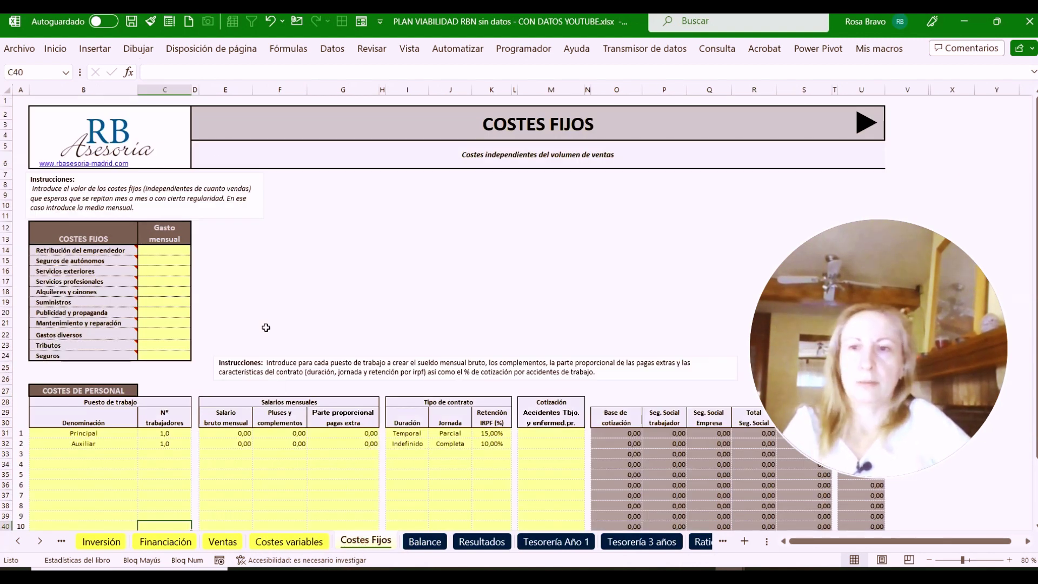
left_click(161, 251)
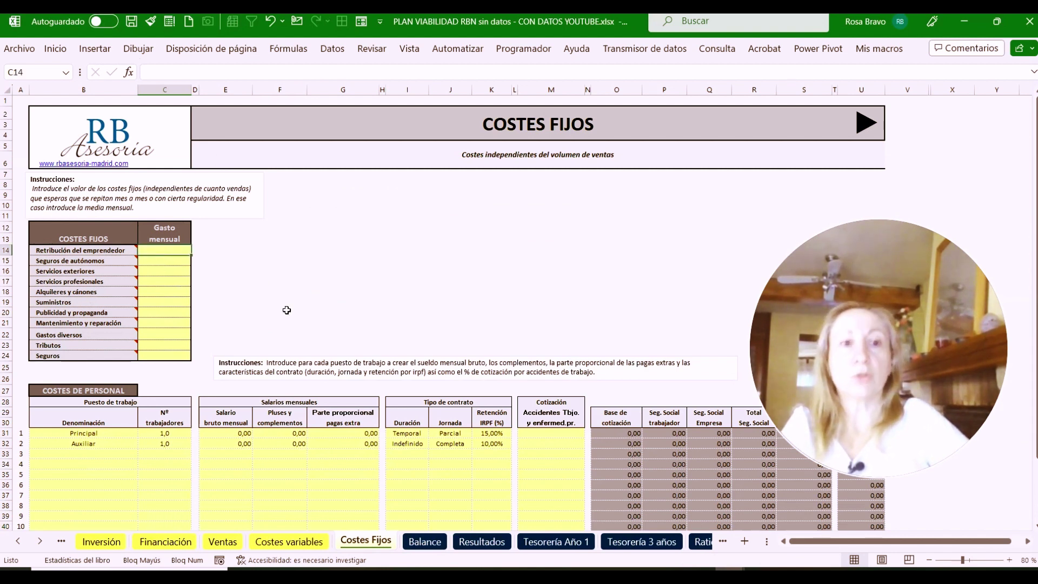
scroll(321, 358, "up", 3, "ctrl")
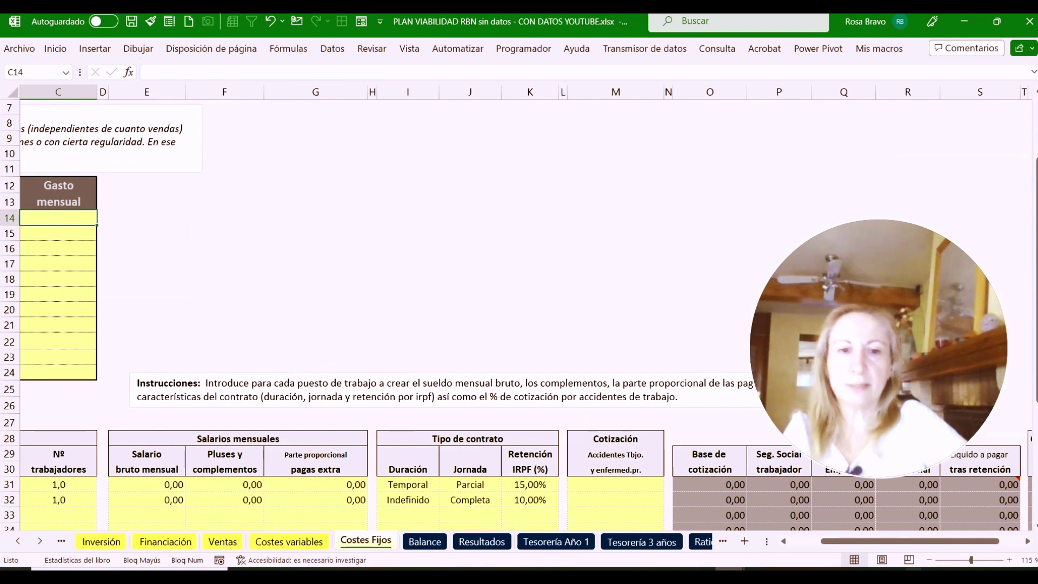
left_click_drag(868, 548, 836, 547)
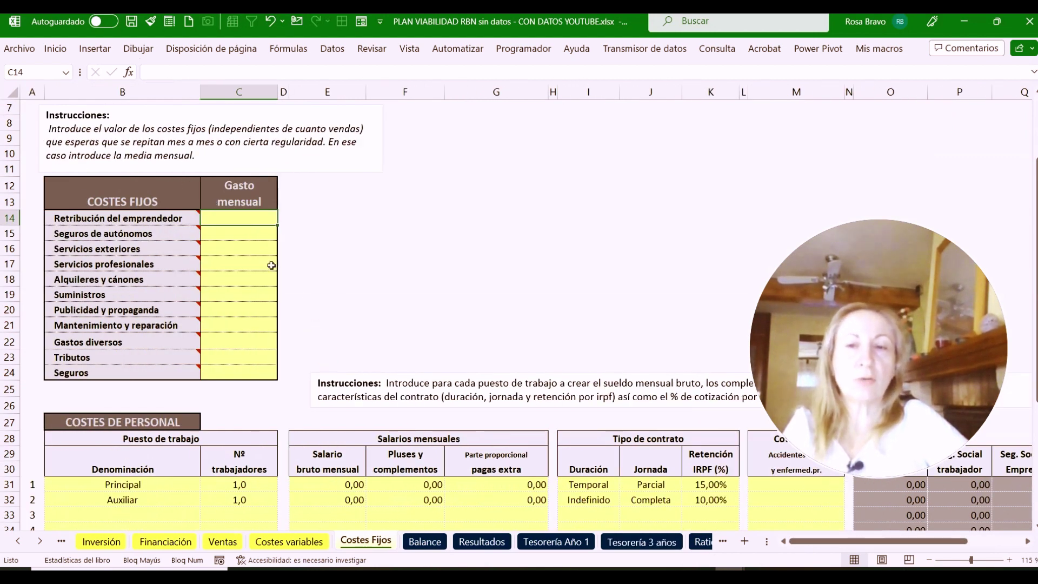
scroll(230, 223, "up", 2)
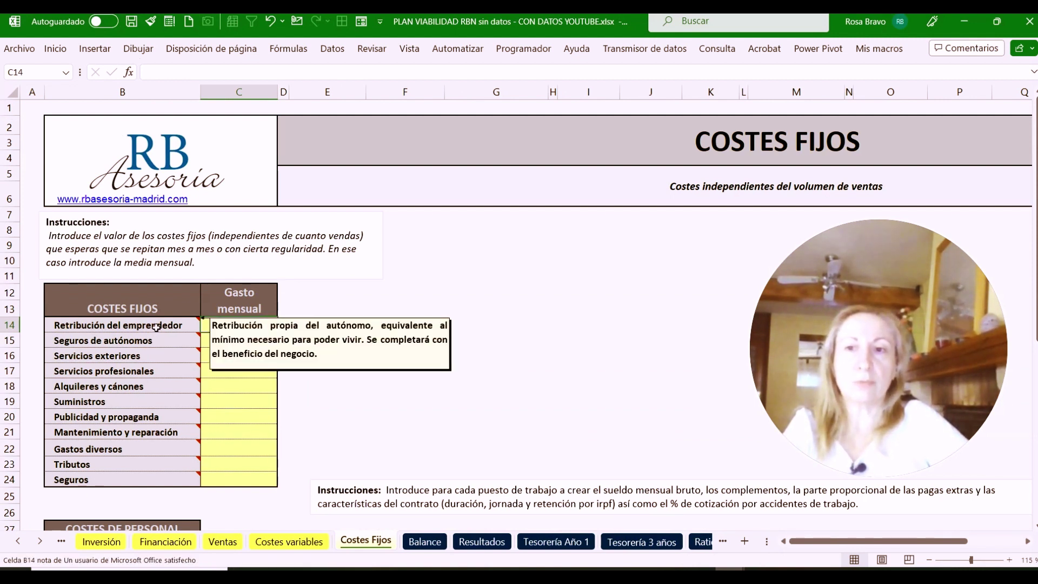
mouse_move(76, 356)
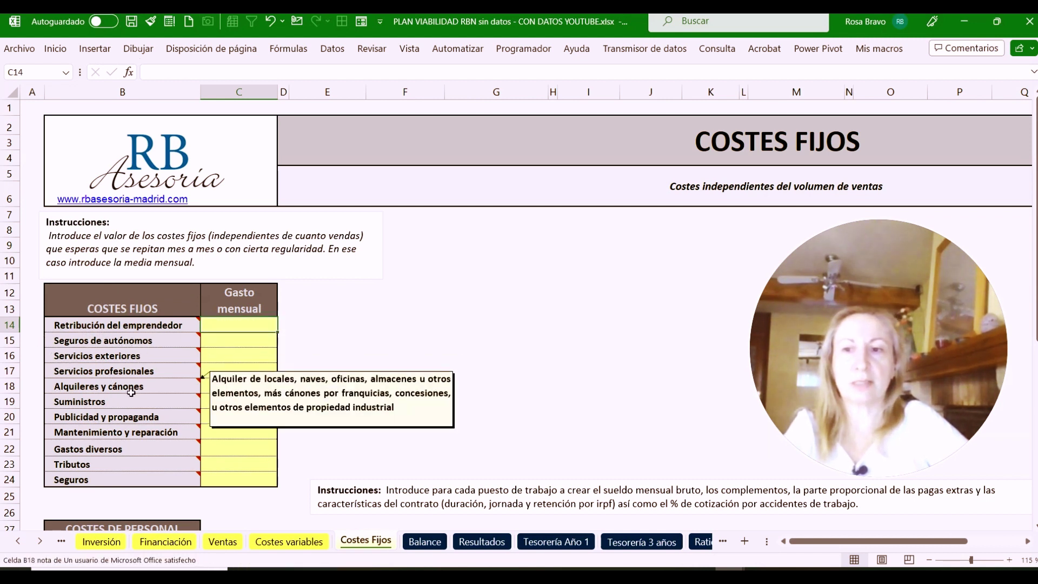
mouse_move(107, 402)
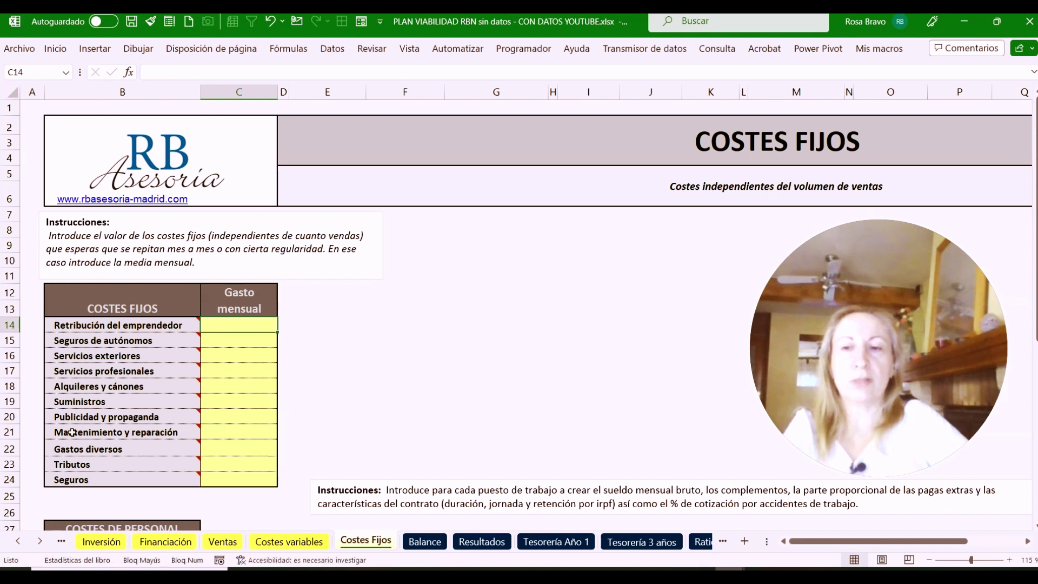
mouse_move(130, 433)
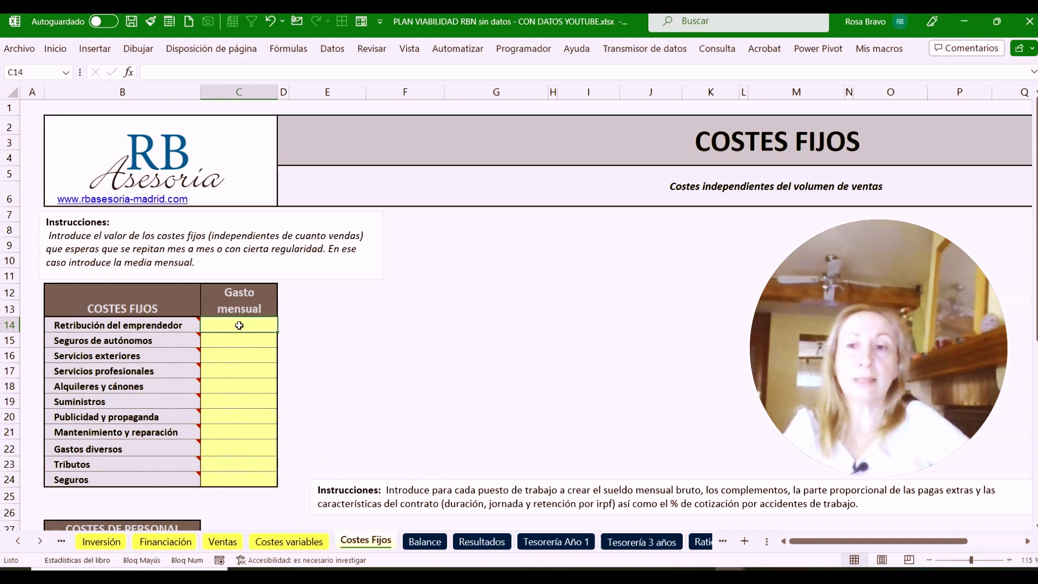
Enter 1.500 entrepreneur pay, 200 autónomos, 0 Servicios exteriores and 250 professional services
type("1500")
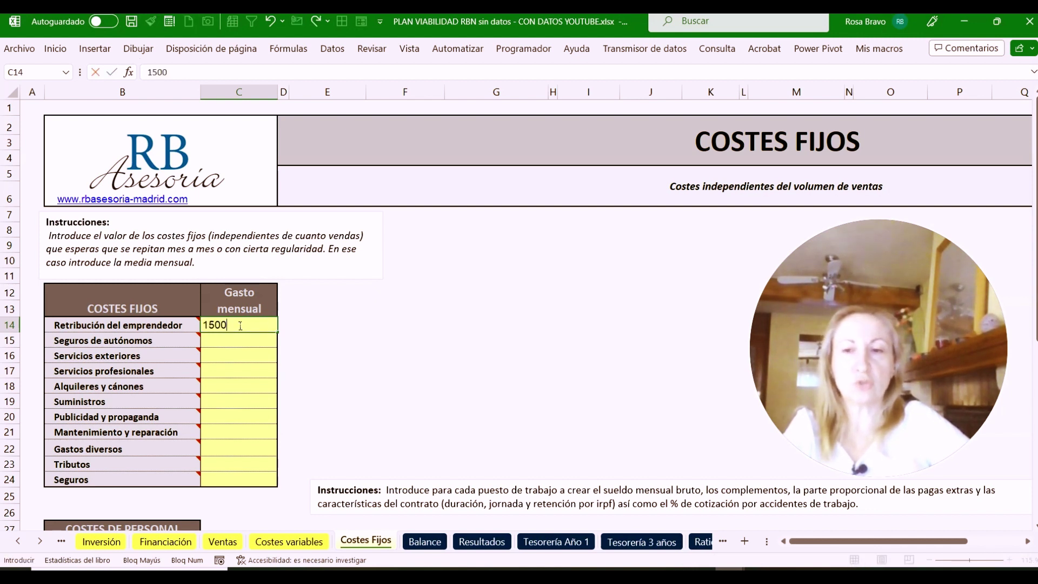
key("Return")
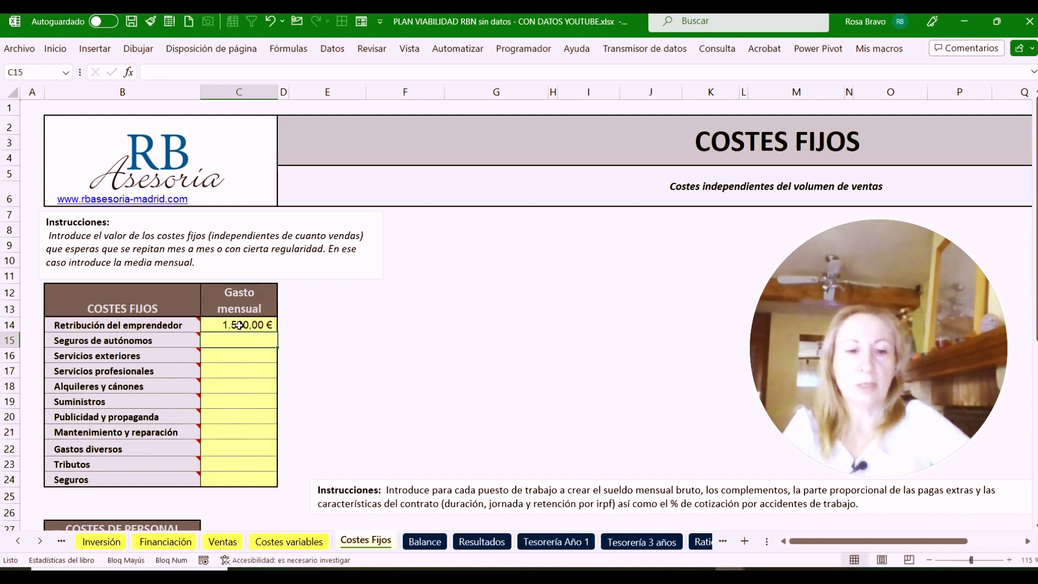
type("200")
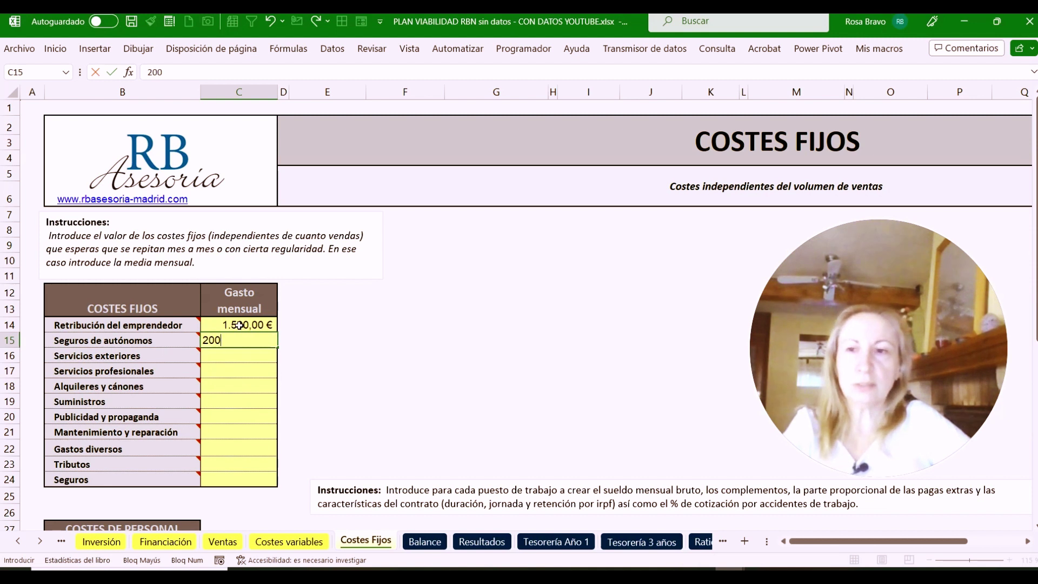
key("Return")
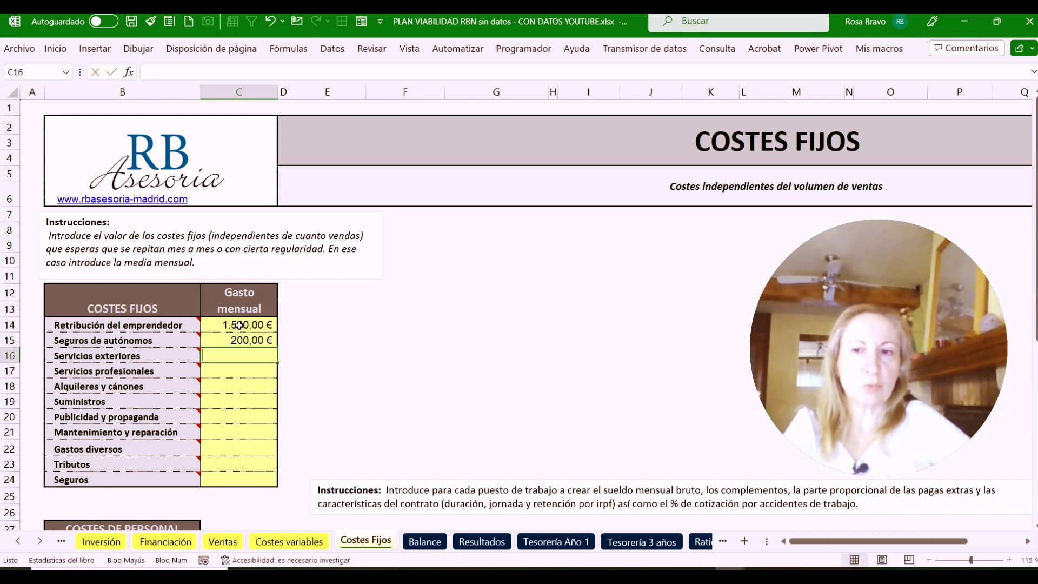
type("0")
key("Return")
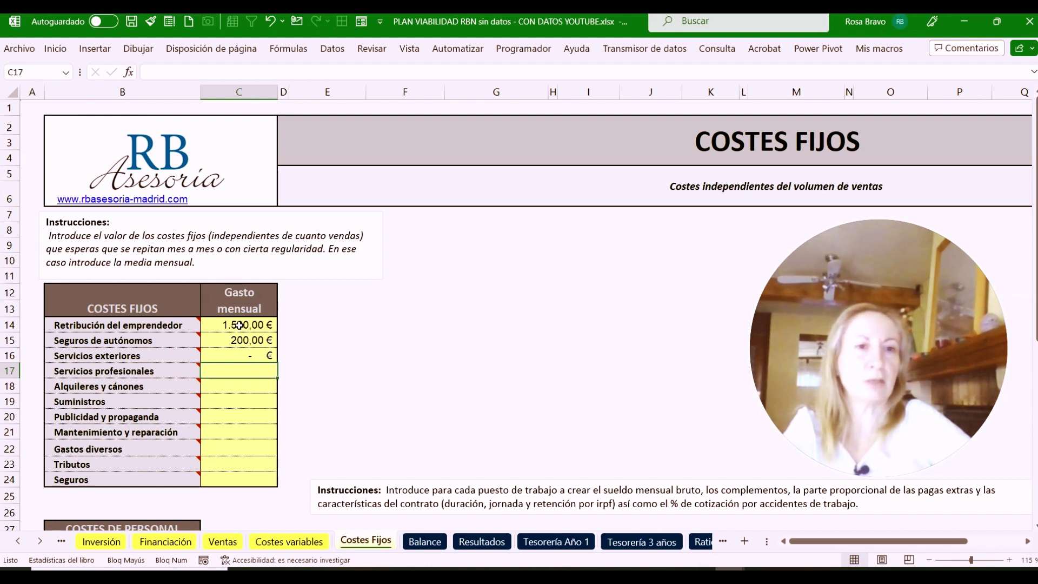
type("250")
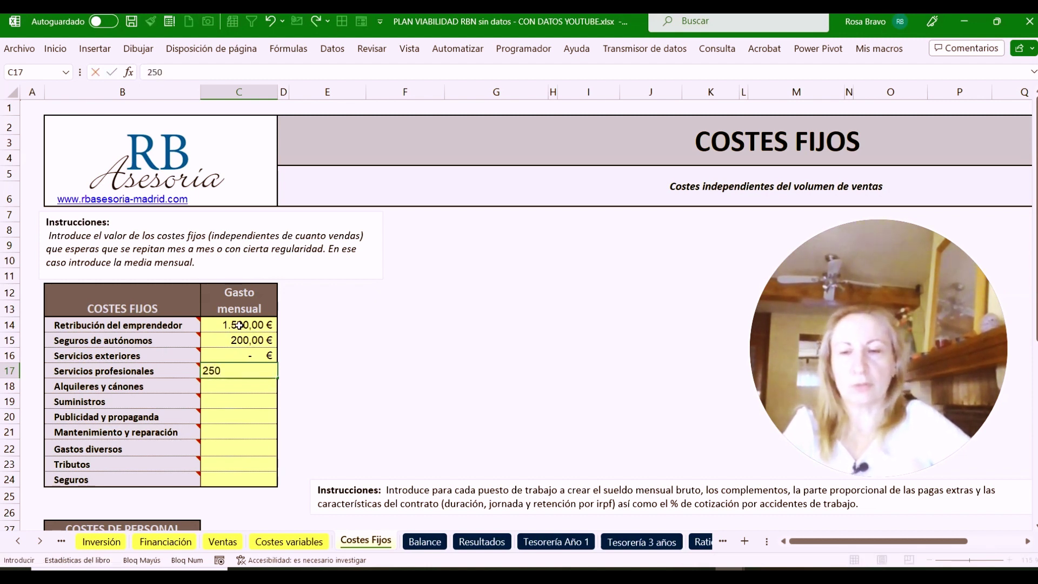
key("Return")
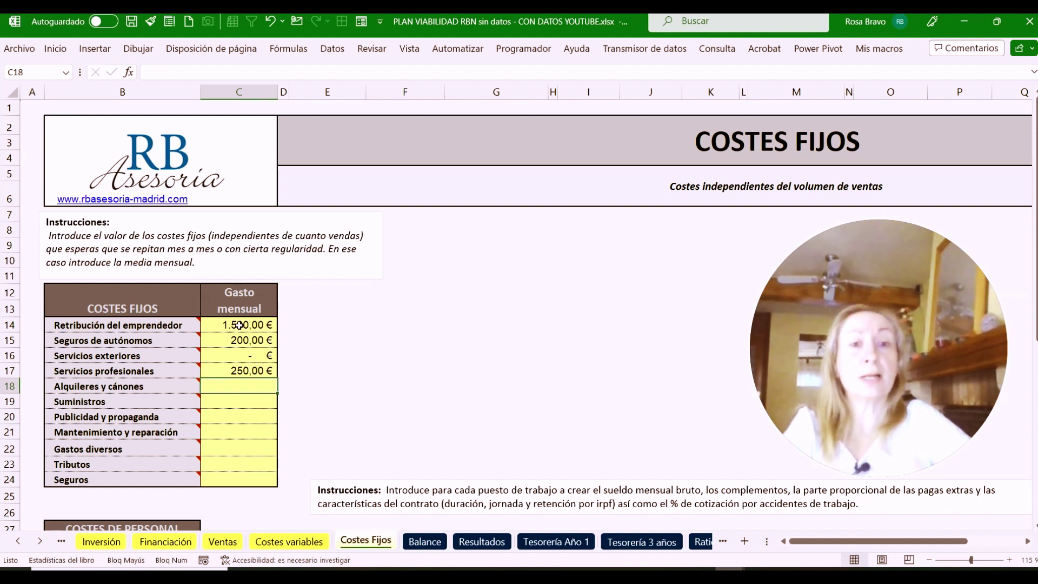
Enter 1.200 rent, 250 Suministros and 300 advertising, ending on the Gastos diversos row
type("1.")
type("200")
key("Return")
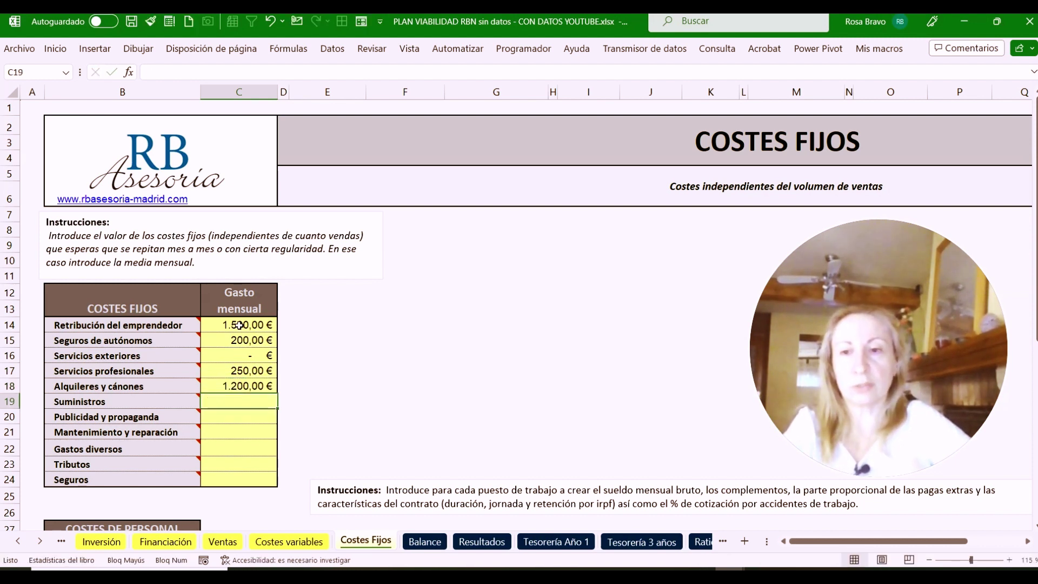
type("2")
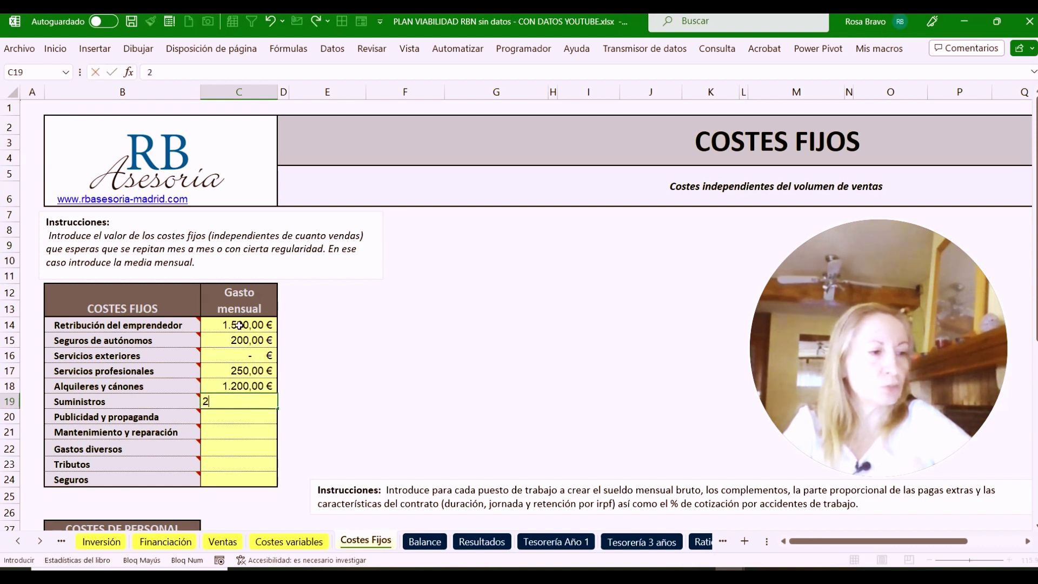
type("50")
key("Return")
type("30")
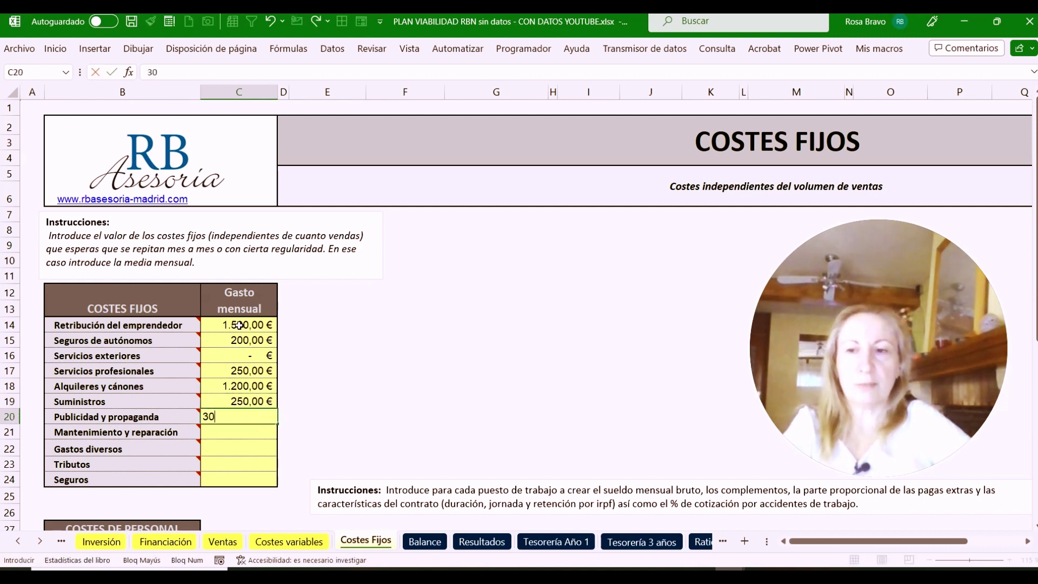
key("Return")
key("Return")
key("Return")
key("Return")
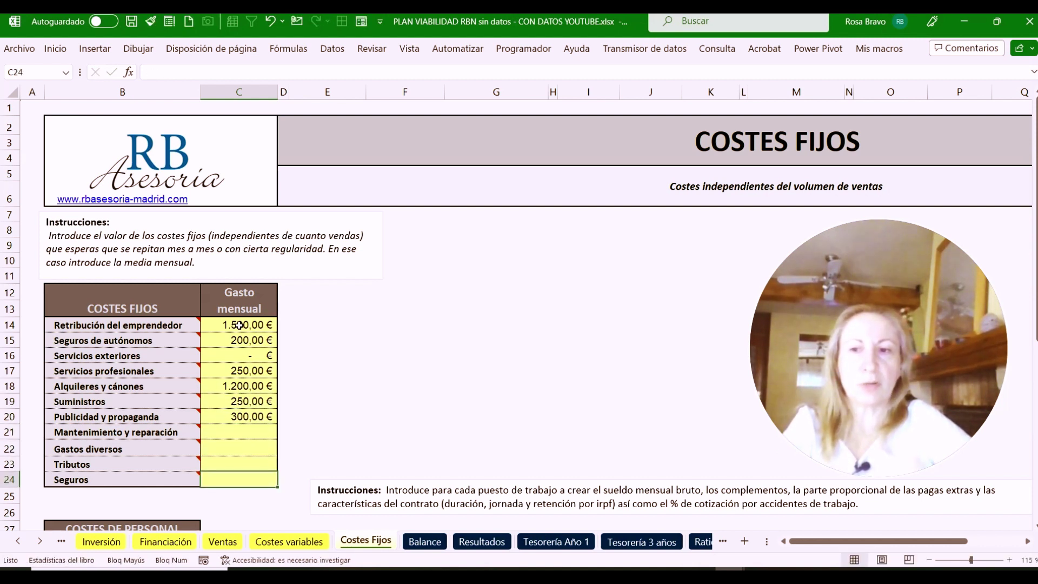
key("Up")
key("Up")
key("Up")
key("Up")
key("Up")
key("Down")
key("Down")
key("Down")
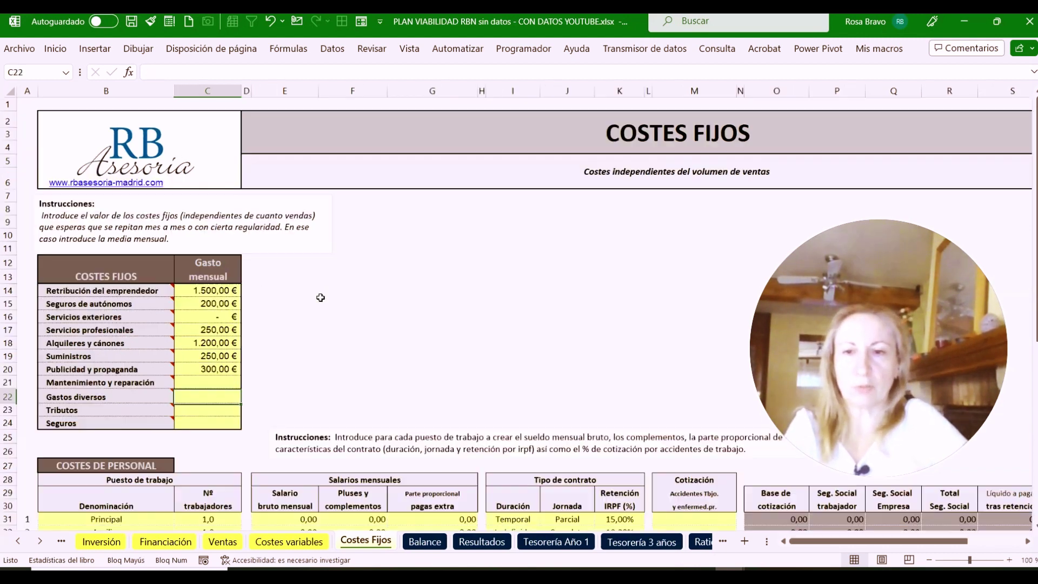
Review the Principal and Auxiliar staff entries: worker counts, gross salaries and supplements
scroll(321, 298, "down", 2)
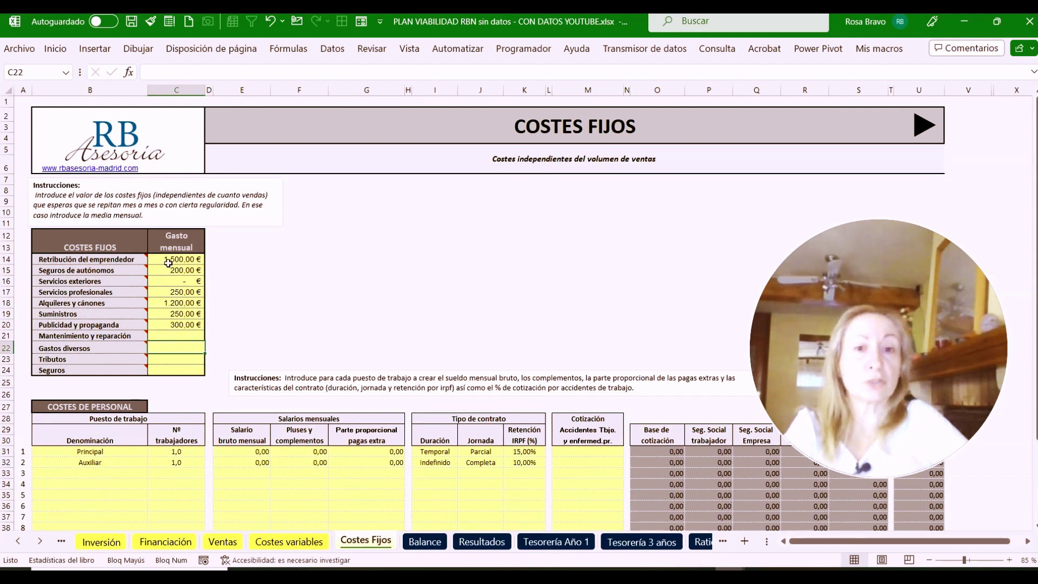
scroll(117, 437, "down", 2)
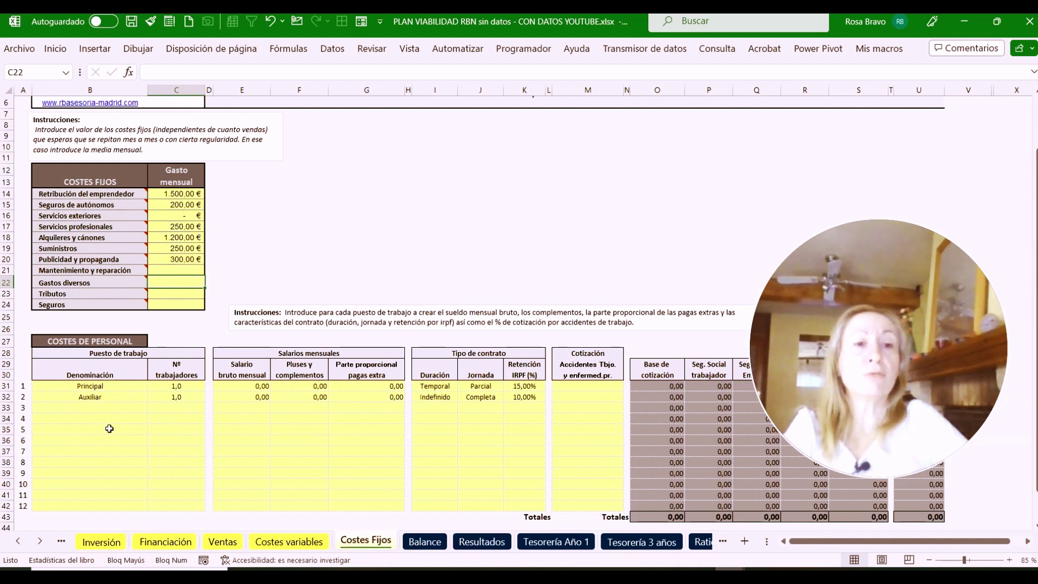
left_click(91, 387)
left_click(81, 403)
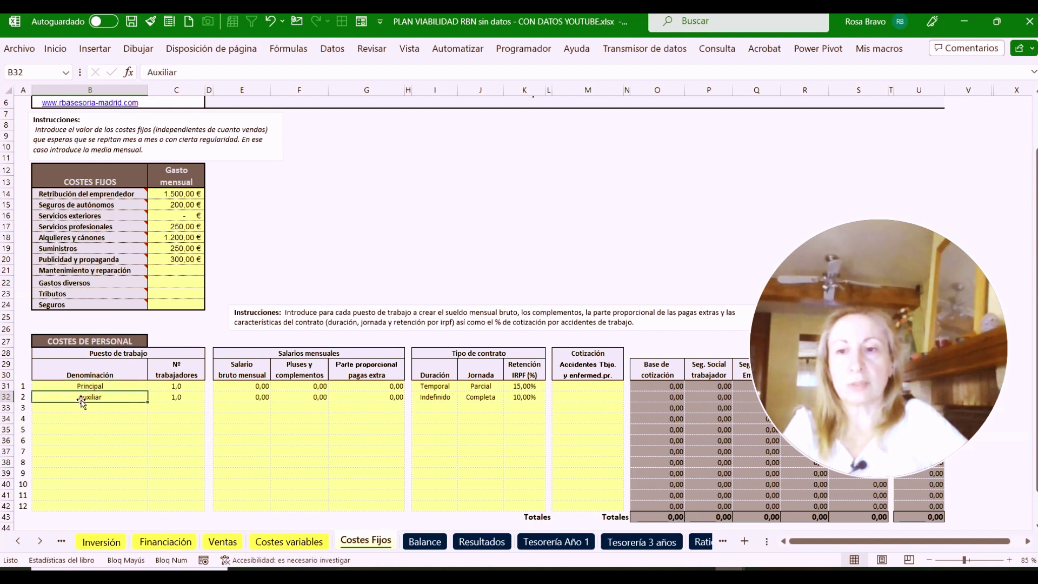
left_click(168, 389)
left_click(177, 397)
left_click(245, 396)
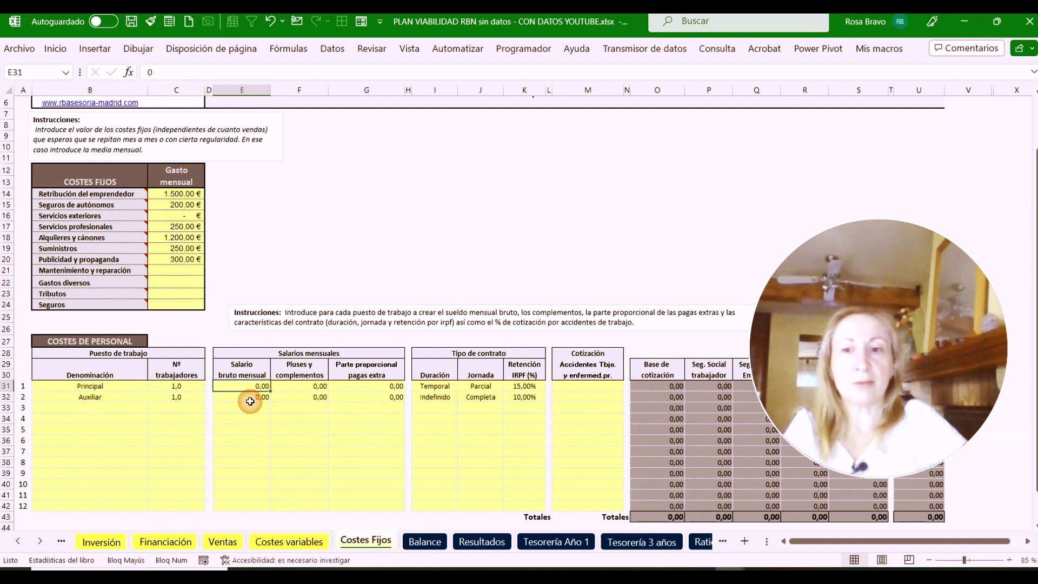
left_click(300, 396)
Check extra-pay proration, contract duration, 15% and 10% IRPF and accident rate, then view Inversión
left_click(300, 387)
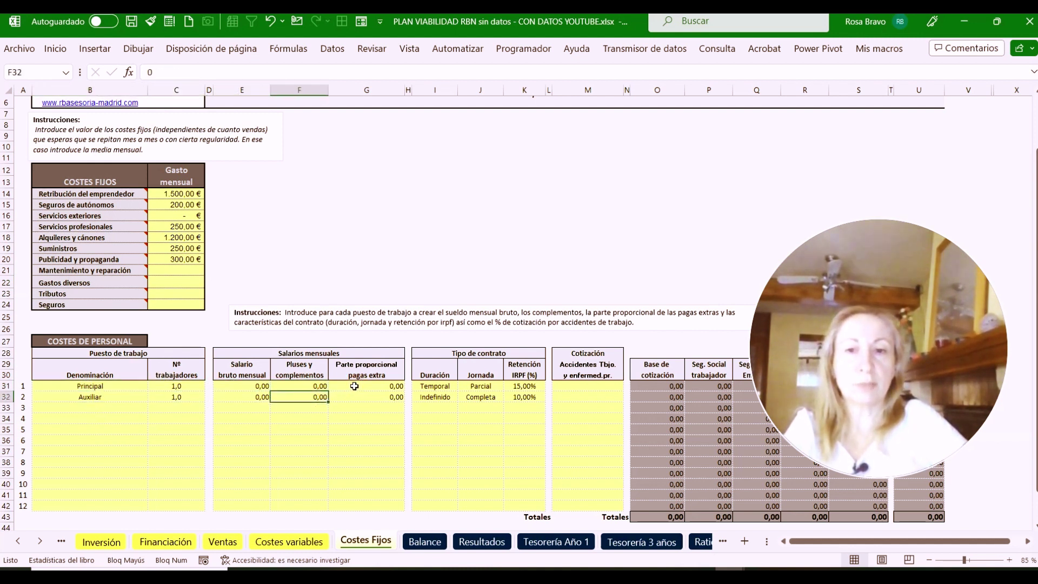
left_click(358, 382)
left_click(363, 398)
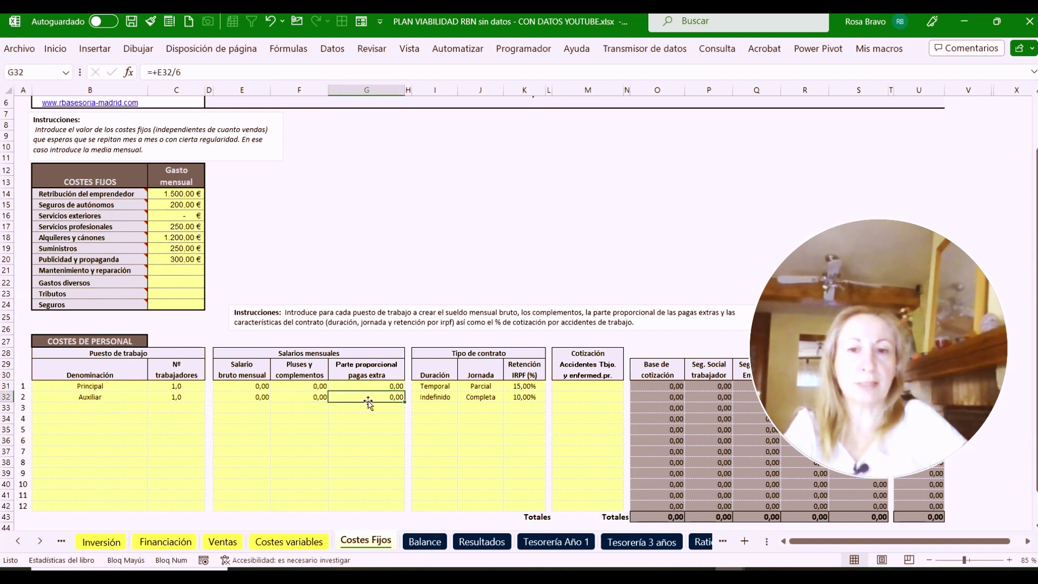
left_click(447, 388)
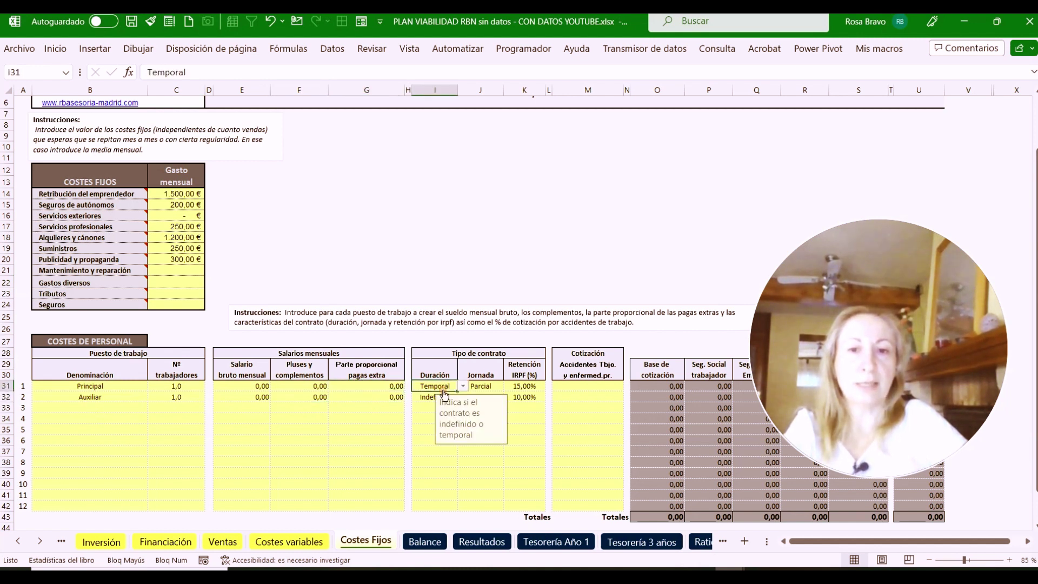
left_click(526, 390)
left_click(521, 395)
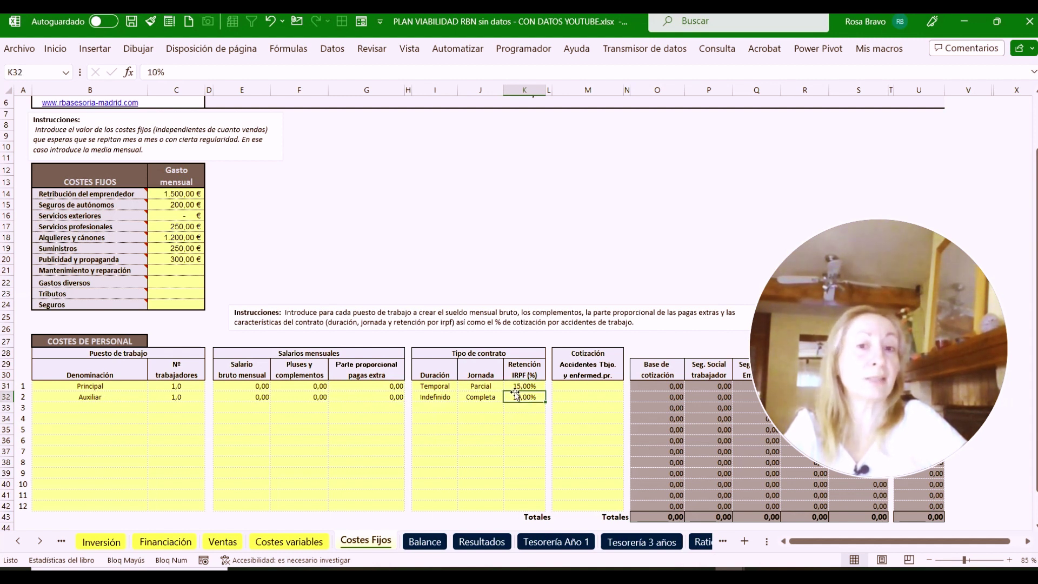
left_click(577, 386)
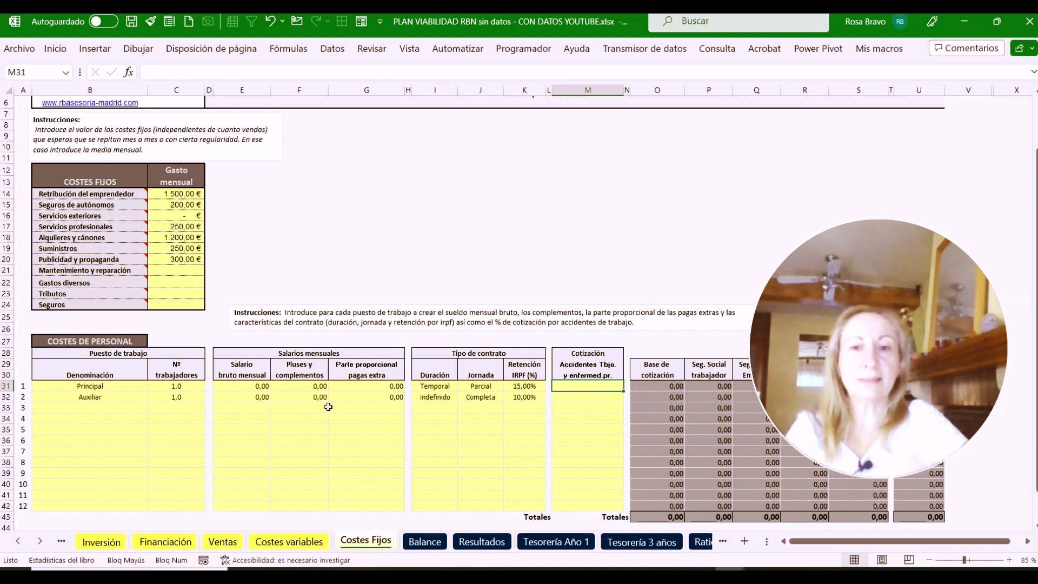
left_click(102, 542)
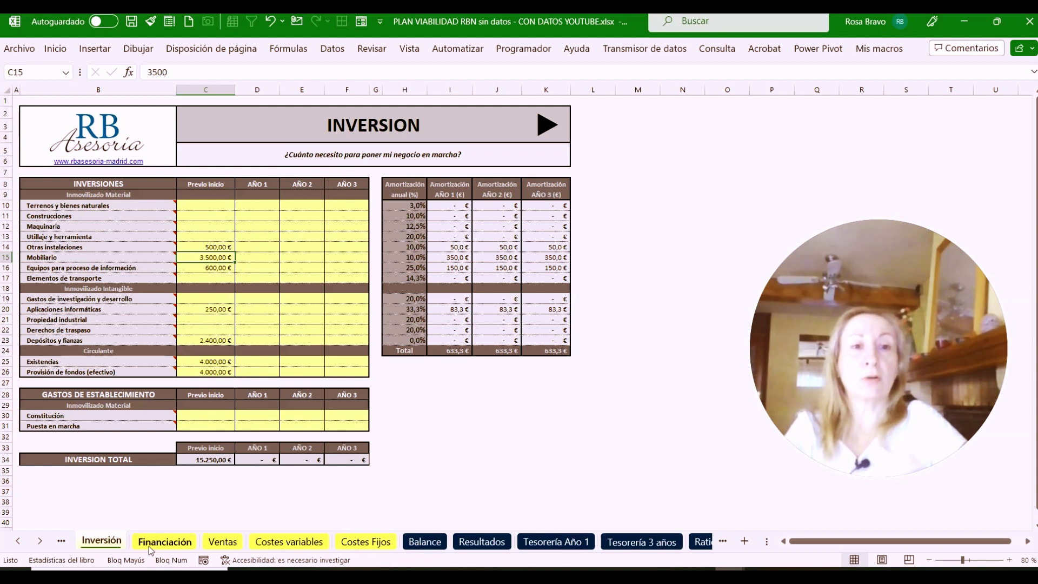
Flip through Financiación, Ventas, Costes variables and Costes Fijos, ending on the Balance sheet
left_click(183, 543)
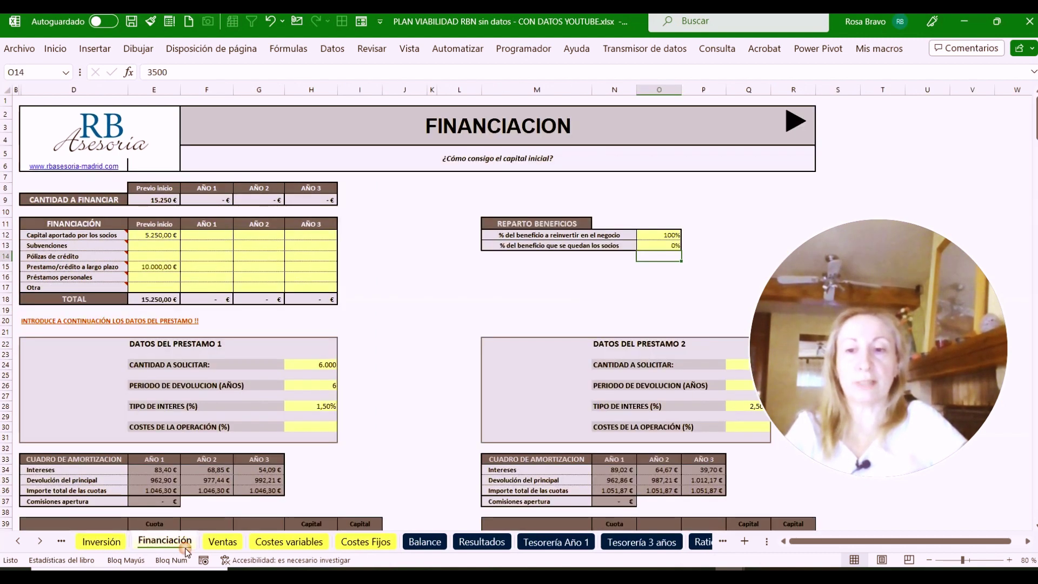
left_click(225, 542)
left_click(284, 544)
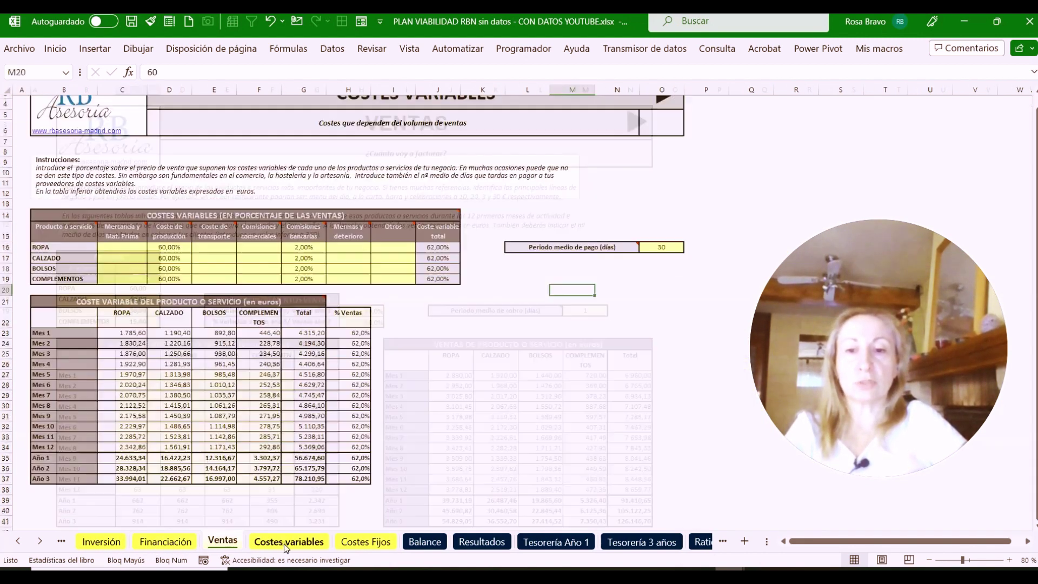
left_click(364, 543)
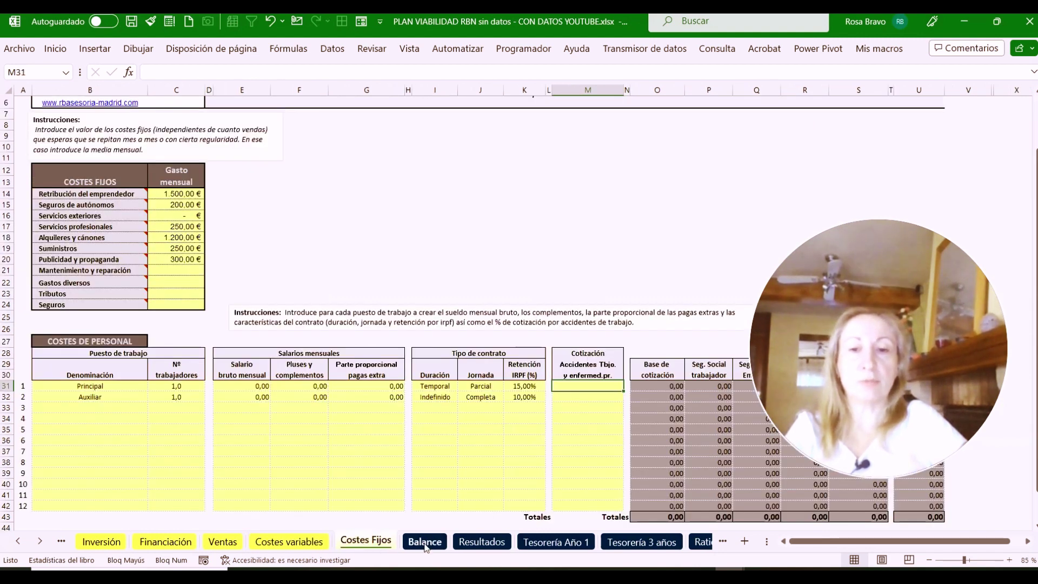
left_click(425, 542)
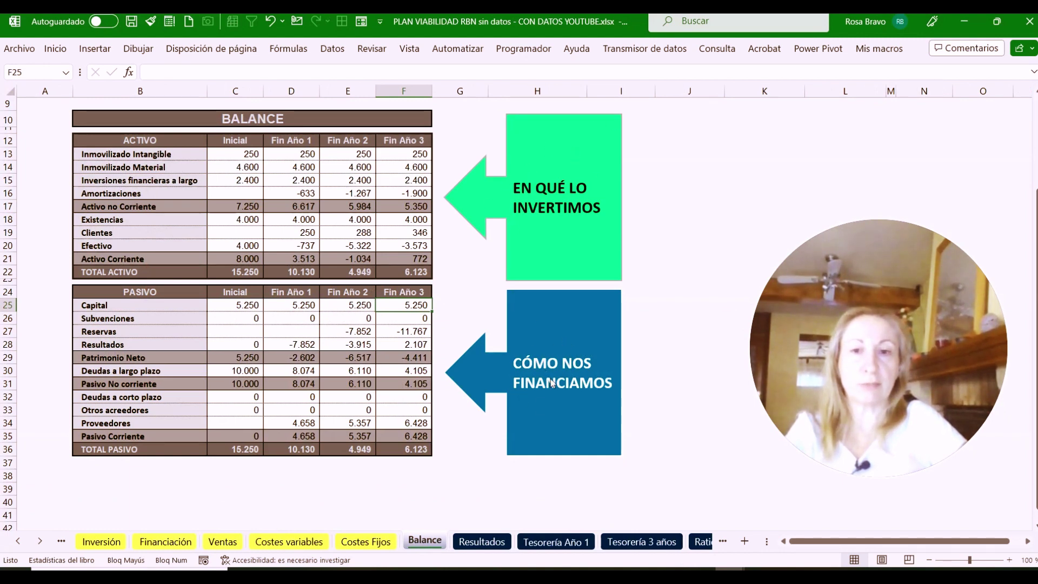
Review year 1 on Resultados: expense total, -10.297 operating result and -7.852 net result
left_click(483, 542)
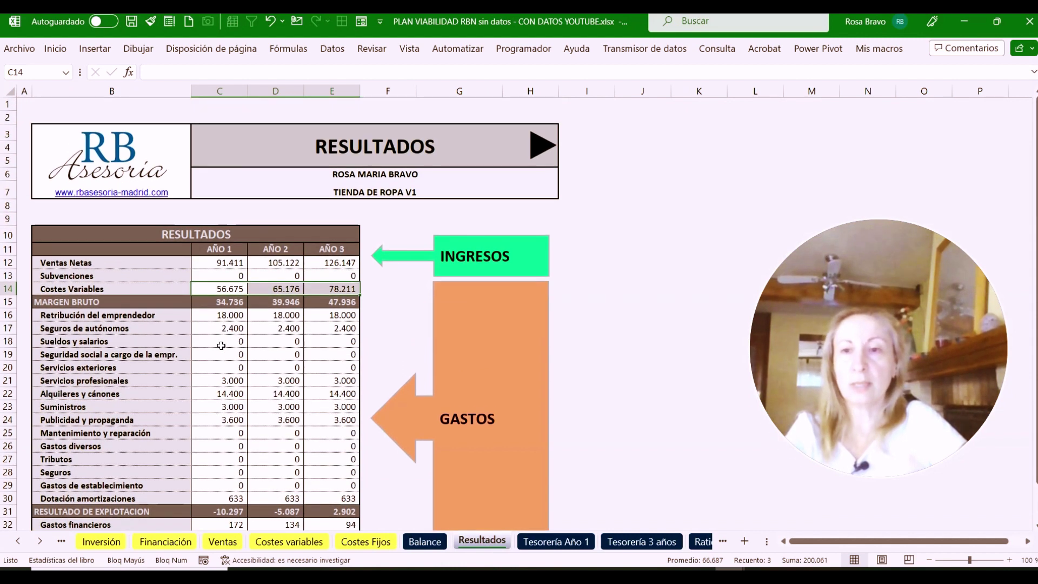
scroll(222, 345, "down", 2)
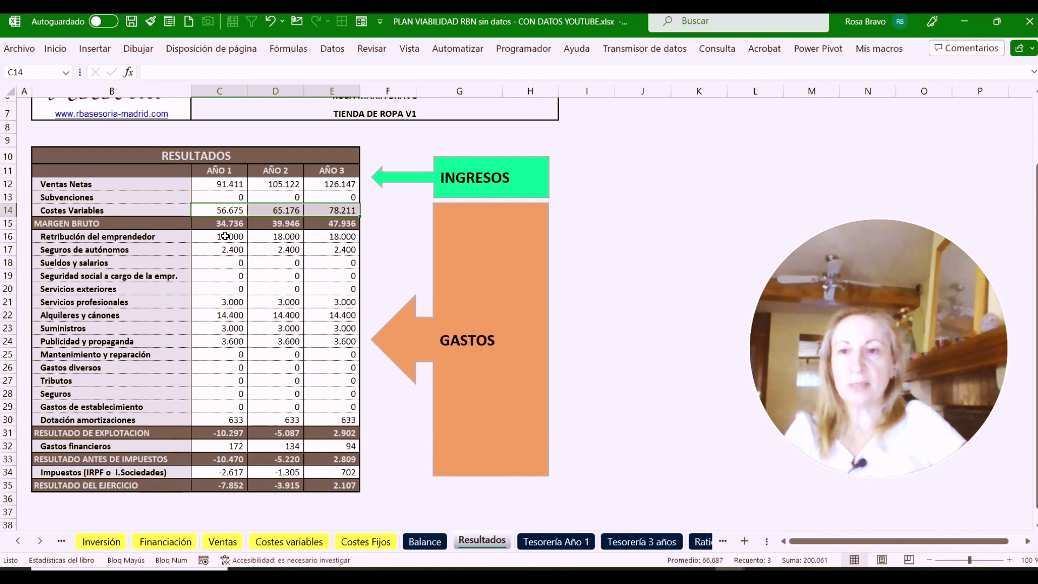
left_click(222, 237)
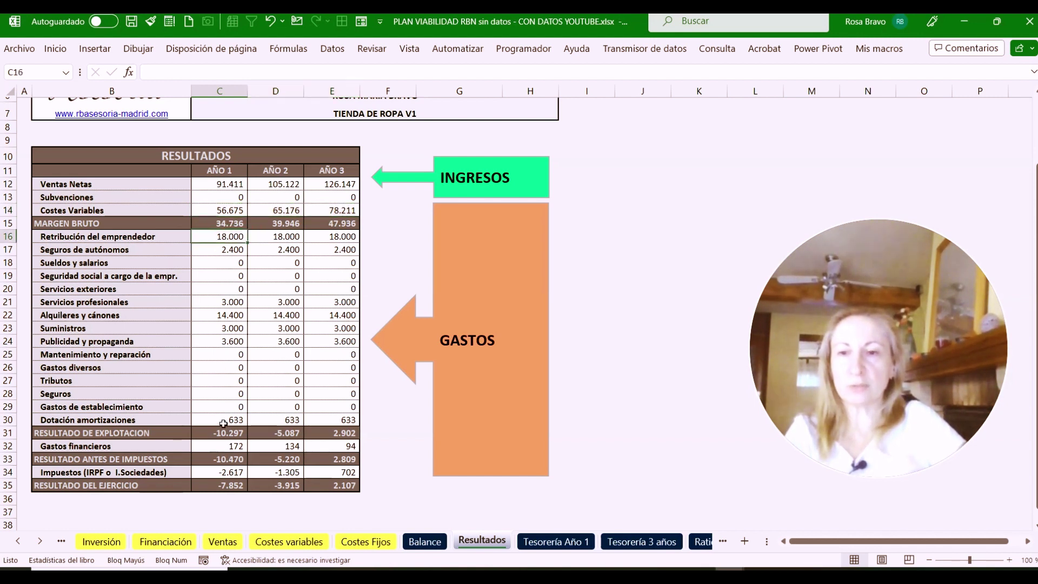
left_click(224, 423, "shift")
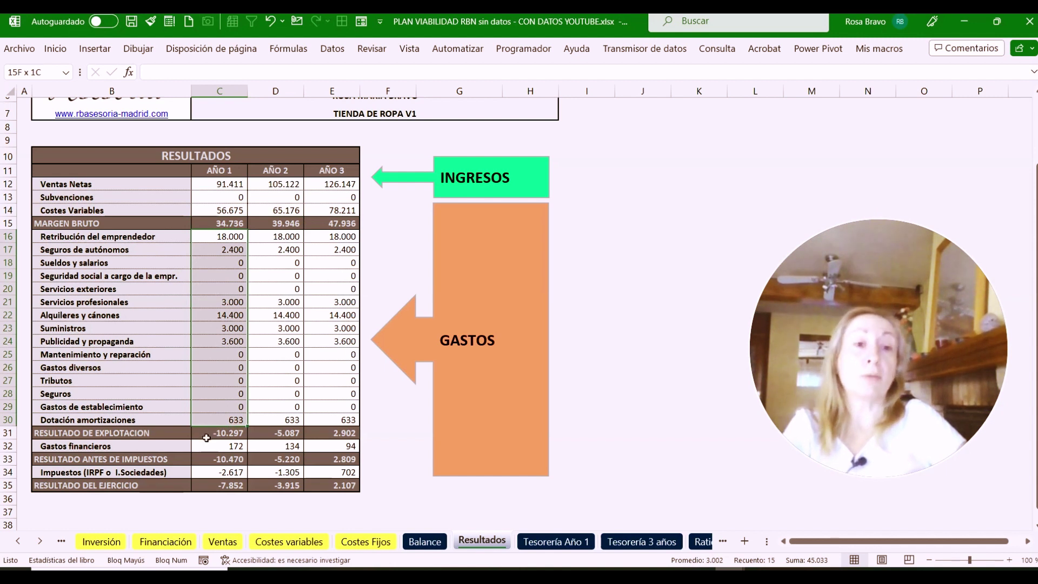
left_click(207, 435)
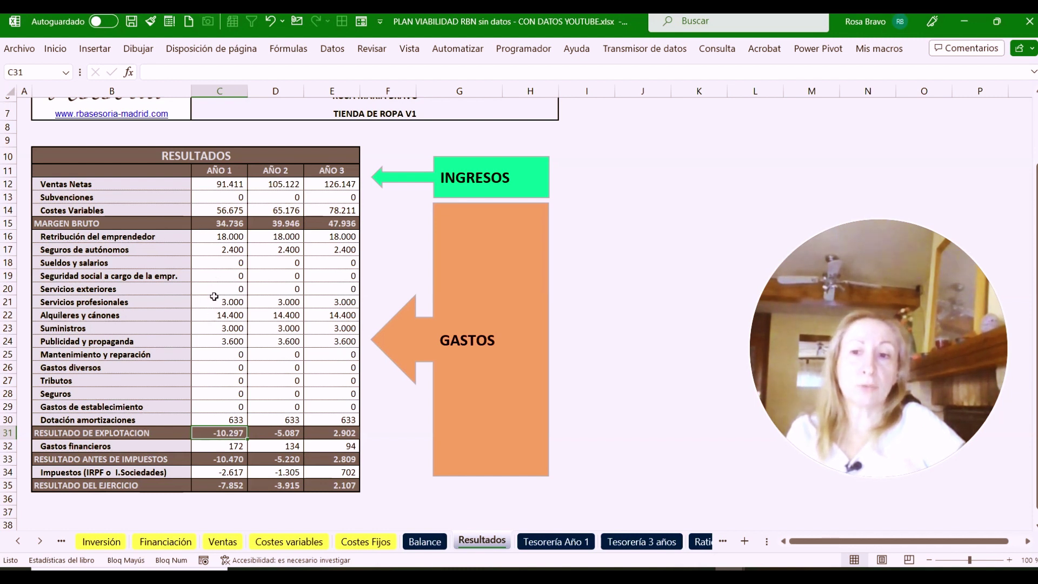
left_click(210, 448)
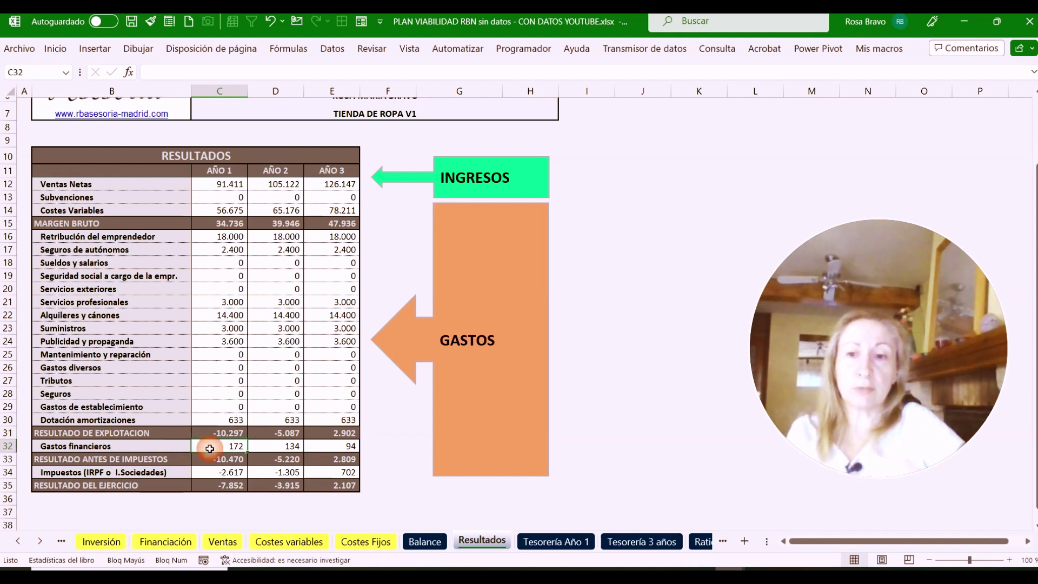
left_click(200, 460)
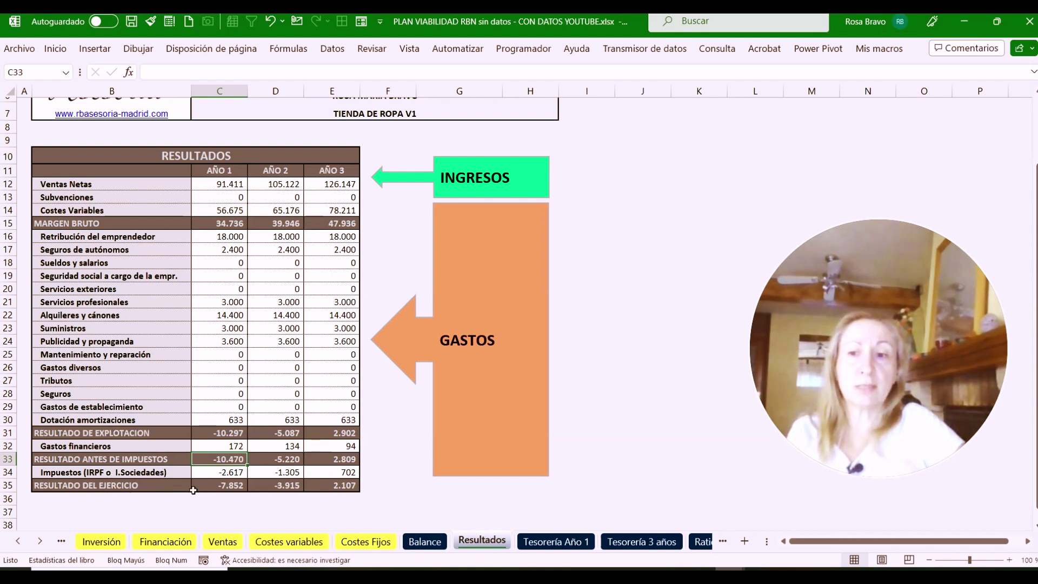
left_click(220, 488)
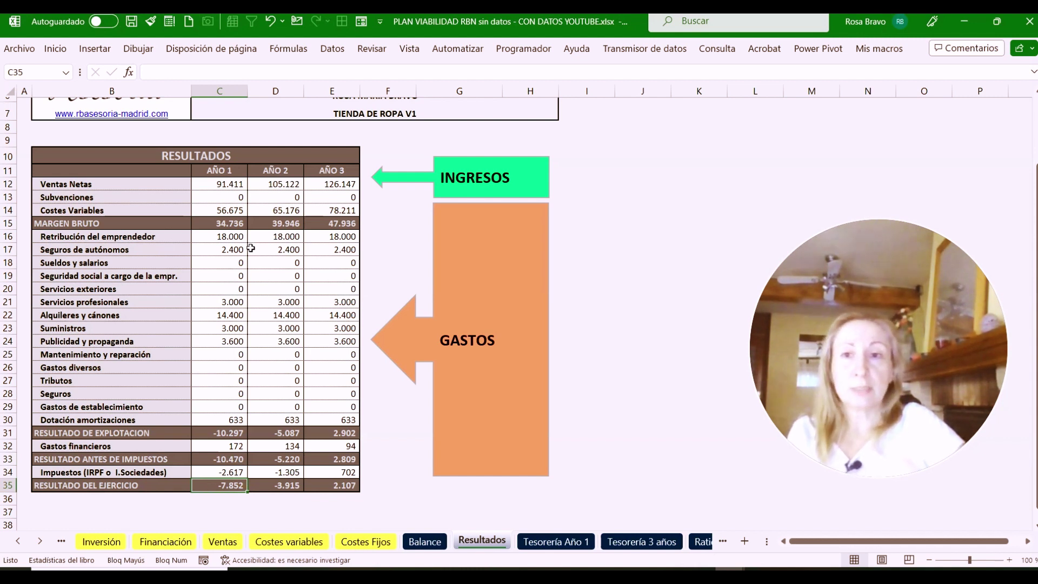
Check year 2 sales, variable costs and expenses, and net results of -3.915 and 2.107
left_click(277, 185)
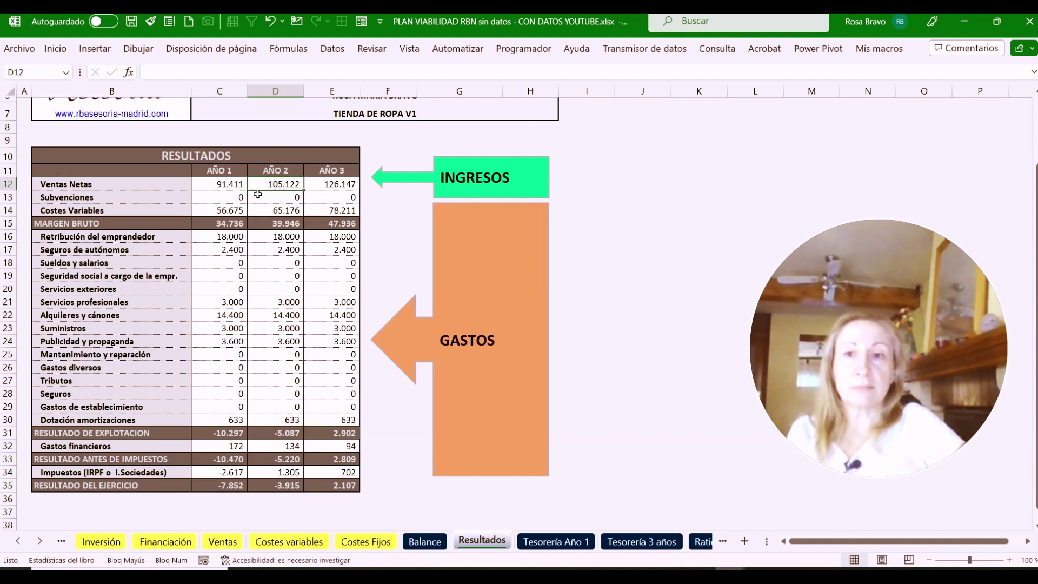
left_click(272, 213)
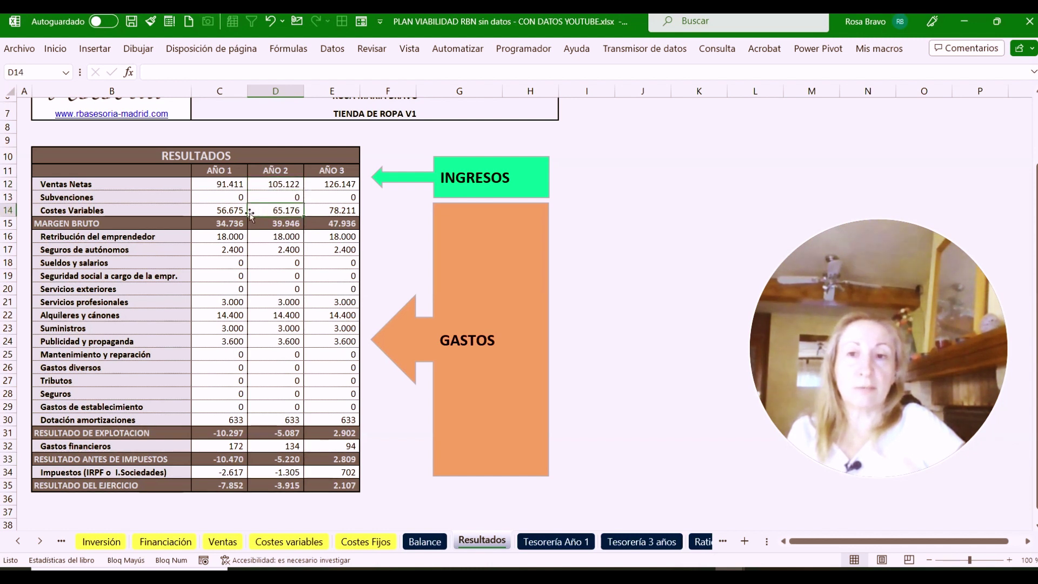
left_click_drag(273, 238, 276, 421)
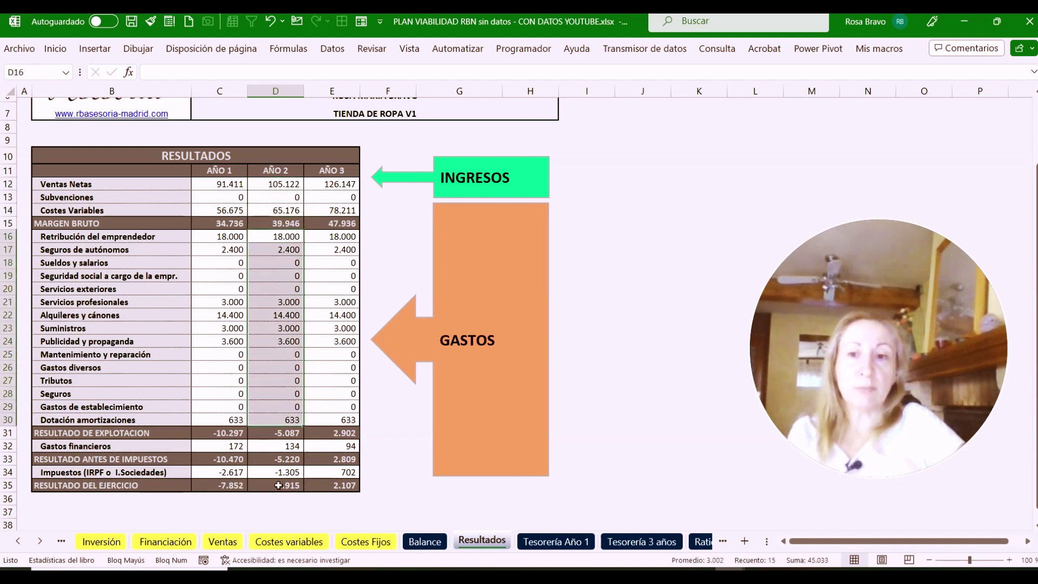
left_click(279, 484)
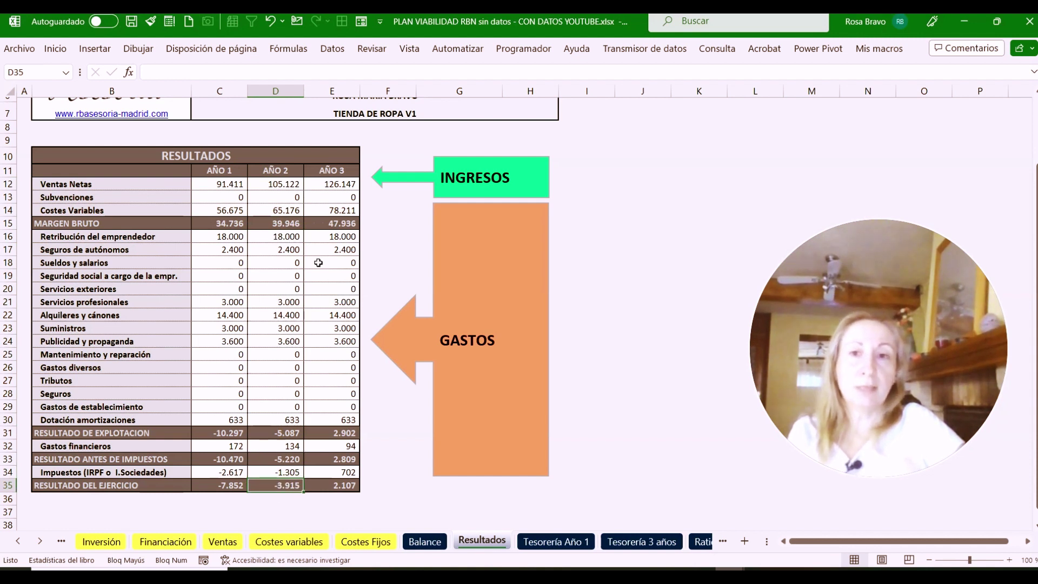
left_click(328, 486)
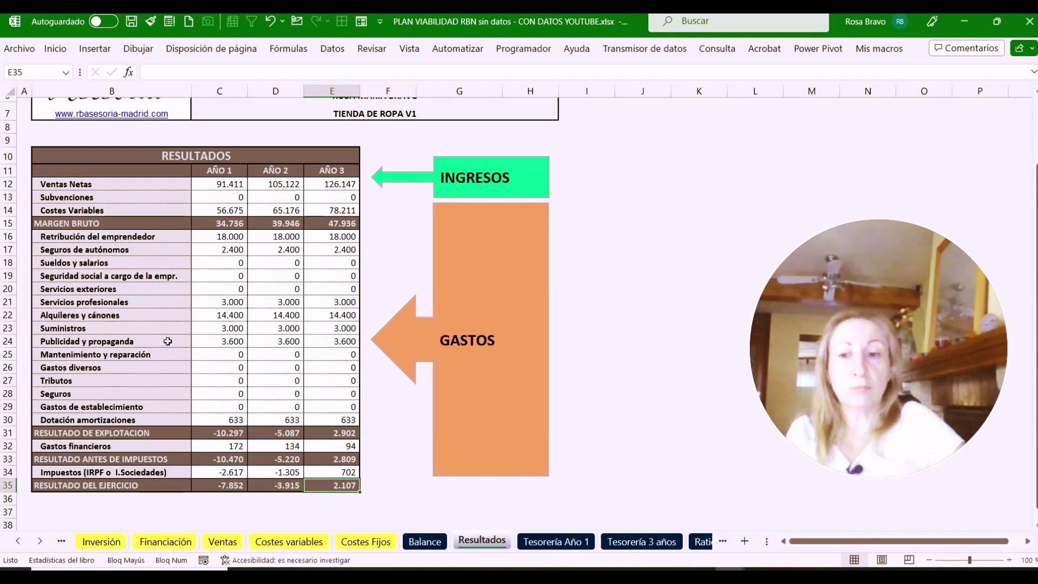
Revisit Costes Fijos, Costes variables and Resultados, then bring up the Tesorería Año 1 treasury sheet
left_click(366, 541)
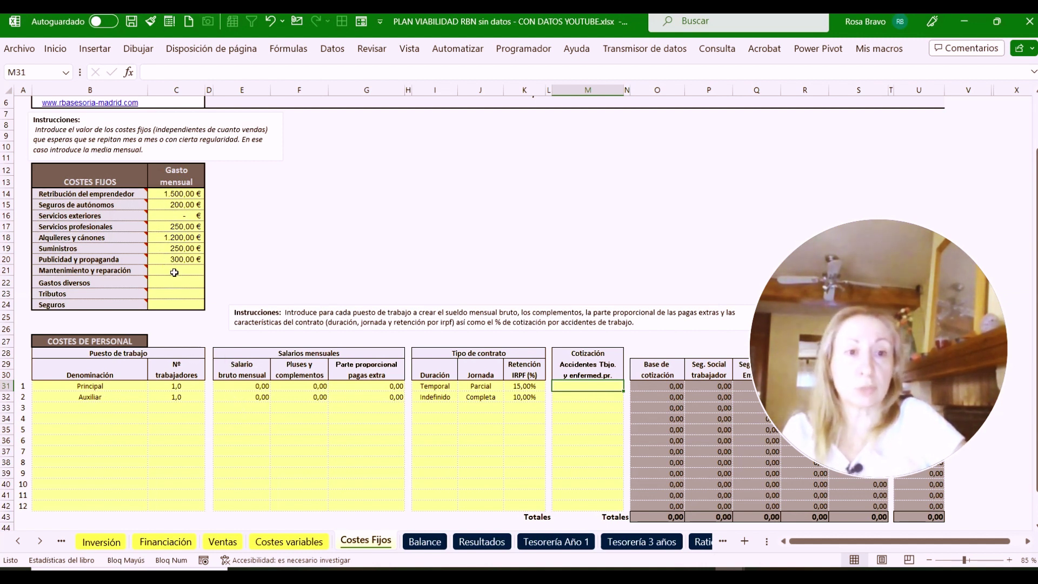
left_click(297, 542)
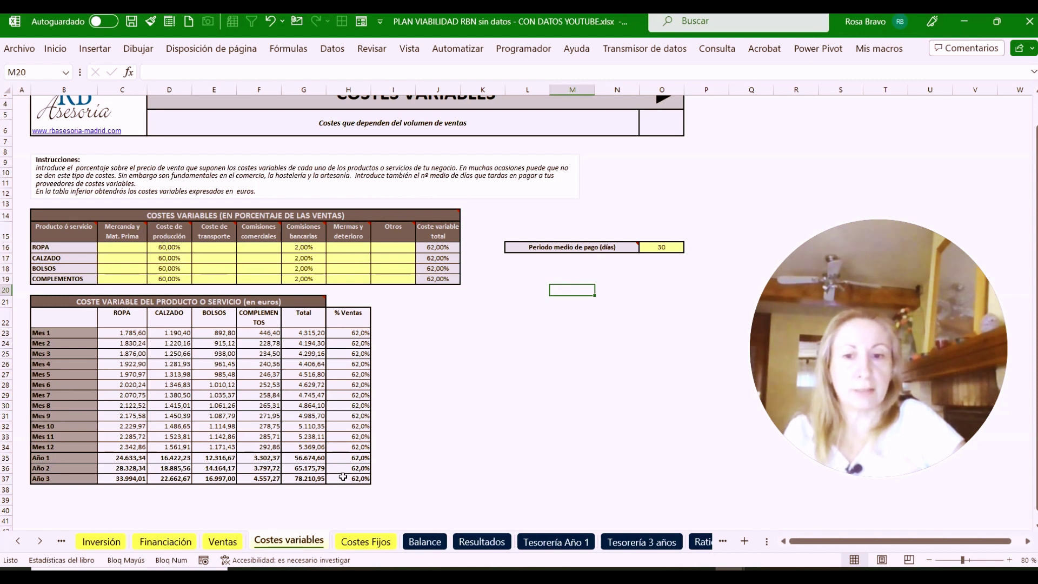
left_click(481, 541)
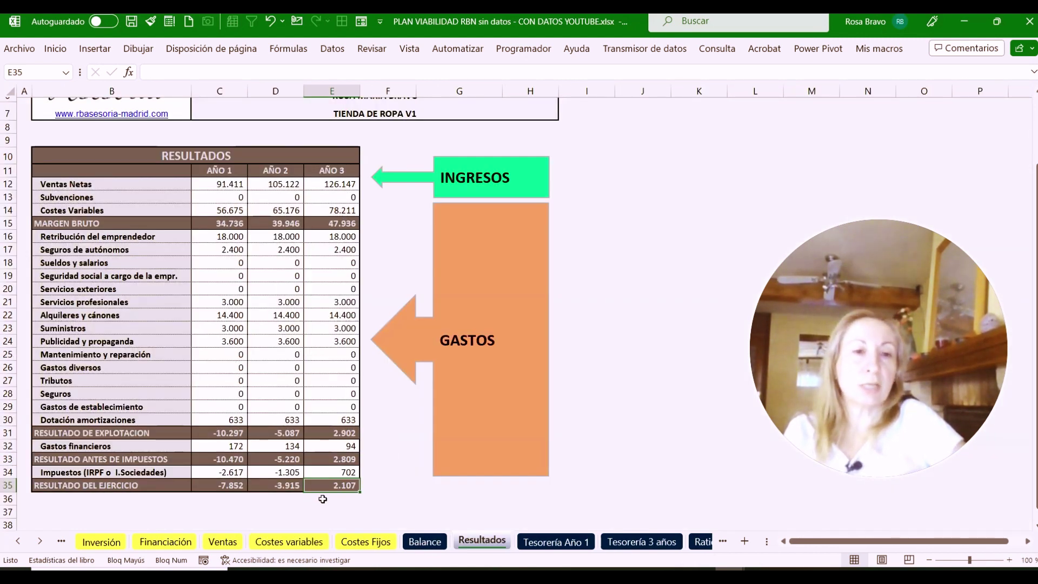
left_click(557, 543)
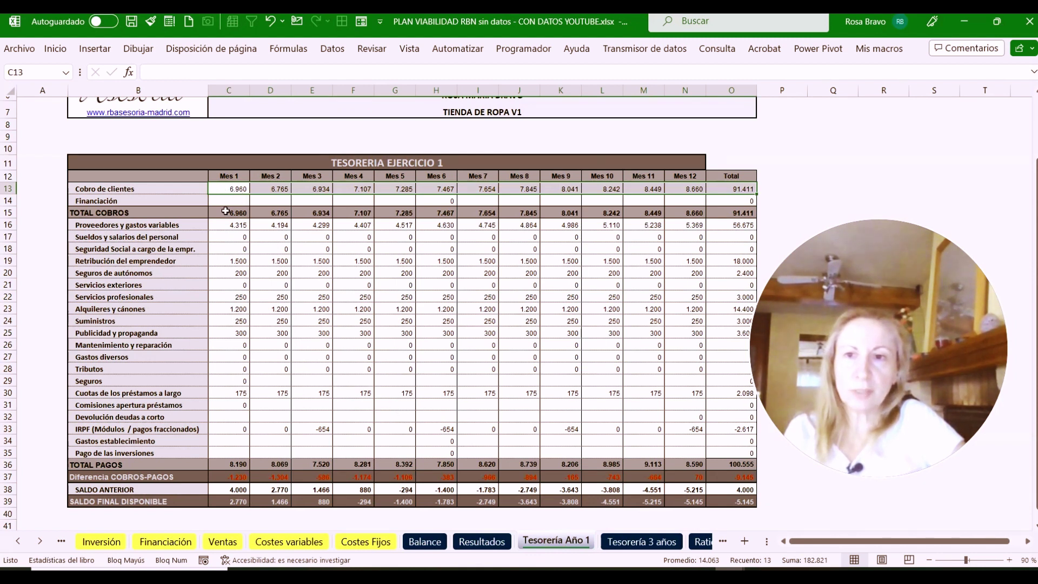
Review monthly collections, total payments, their difference and the month 1 opening and final balances
left_click_drag(226, 212, 696, 215)
left_click_drag(243, 464, 675, 460)
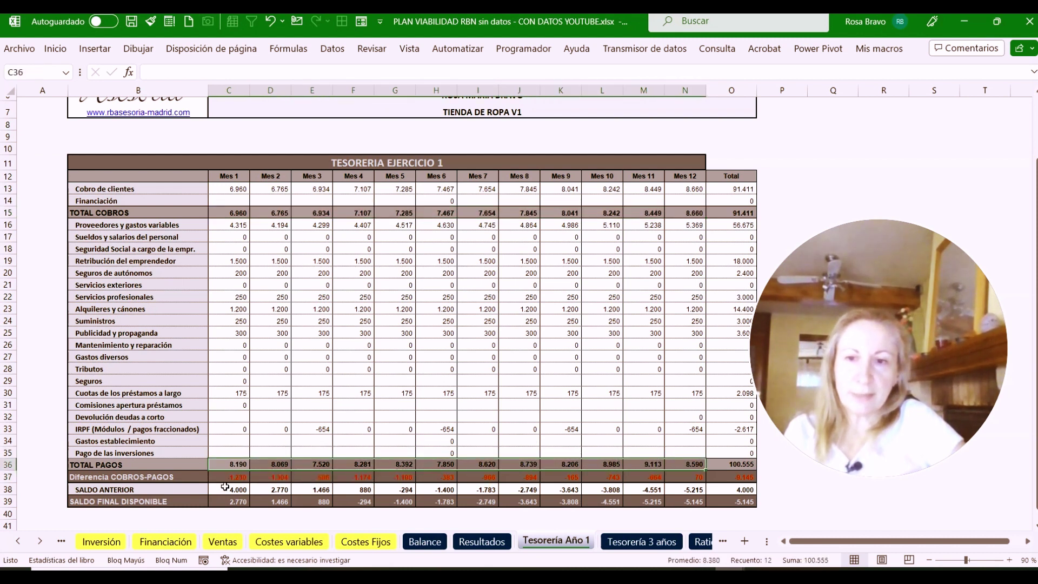
left_click_drag(231, 480, 684, 478)
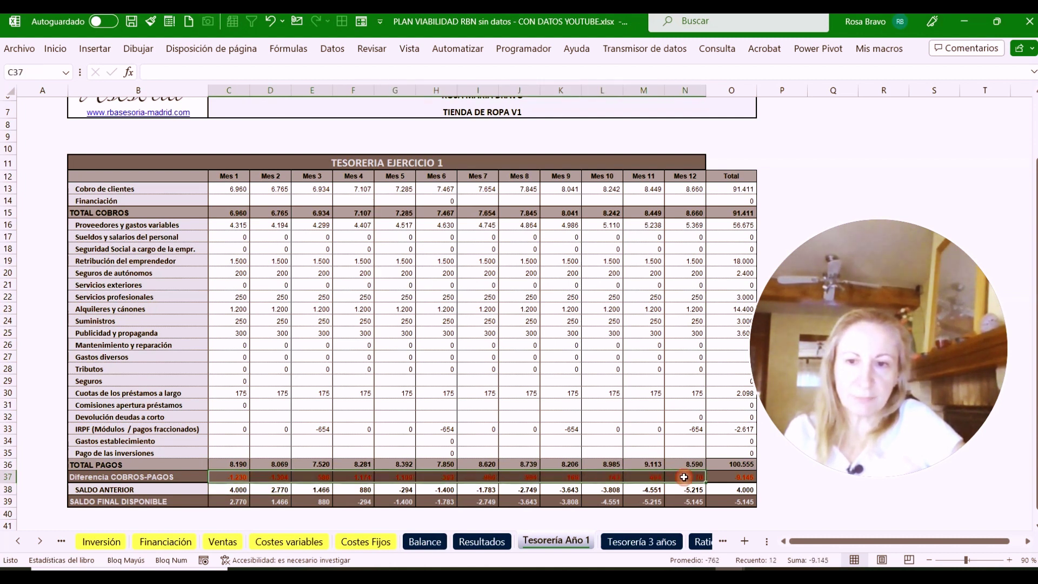
left_click(234, 491)
left_click(234, 490)
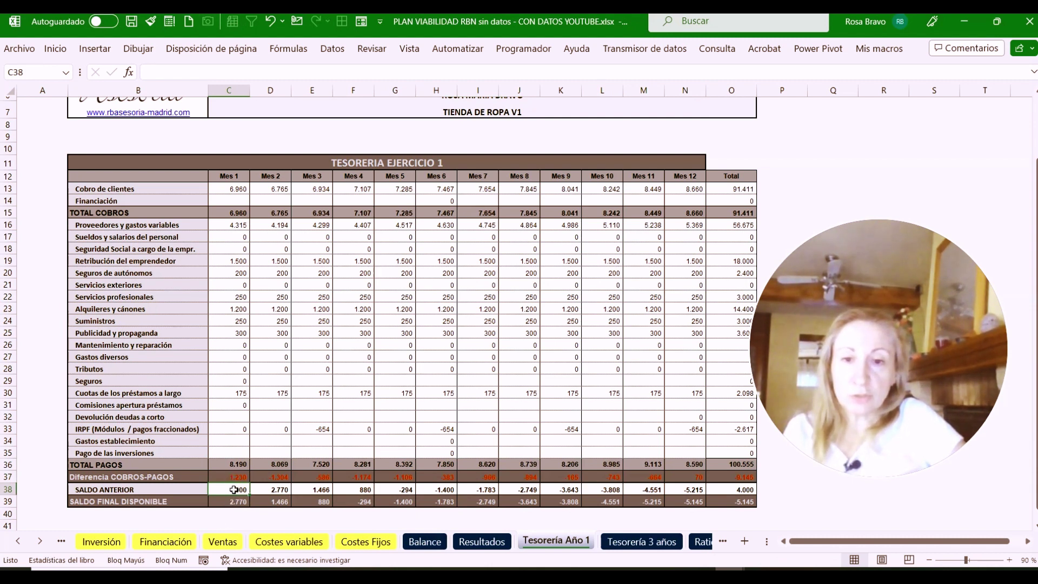
left_click(230, 502)
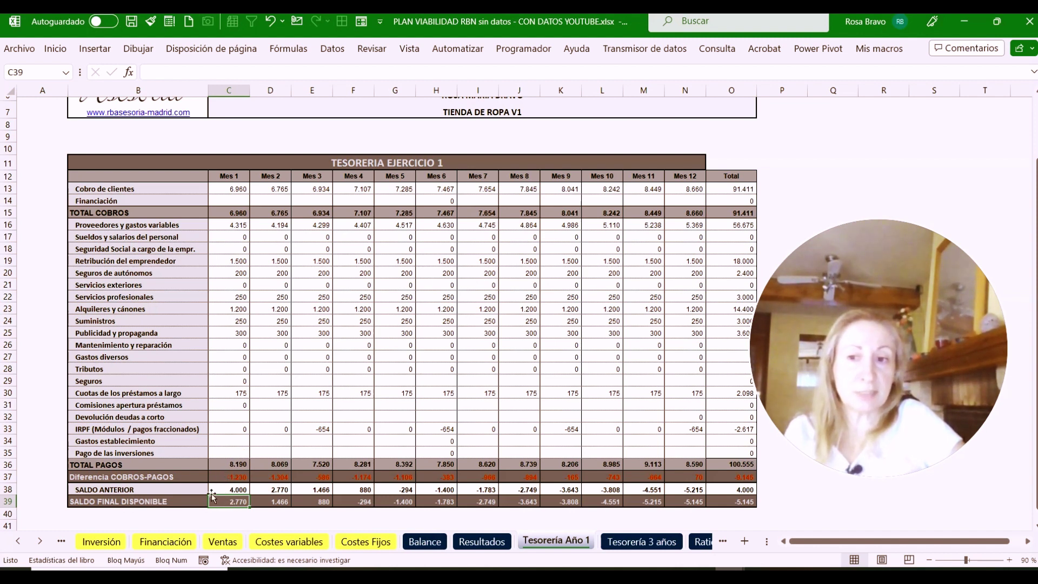
Step through the monthly final balances to find where treasury turns negative, then view Financiación
left_click(274, 503)
left_click(310, 503)
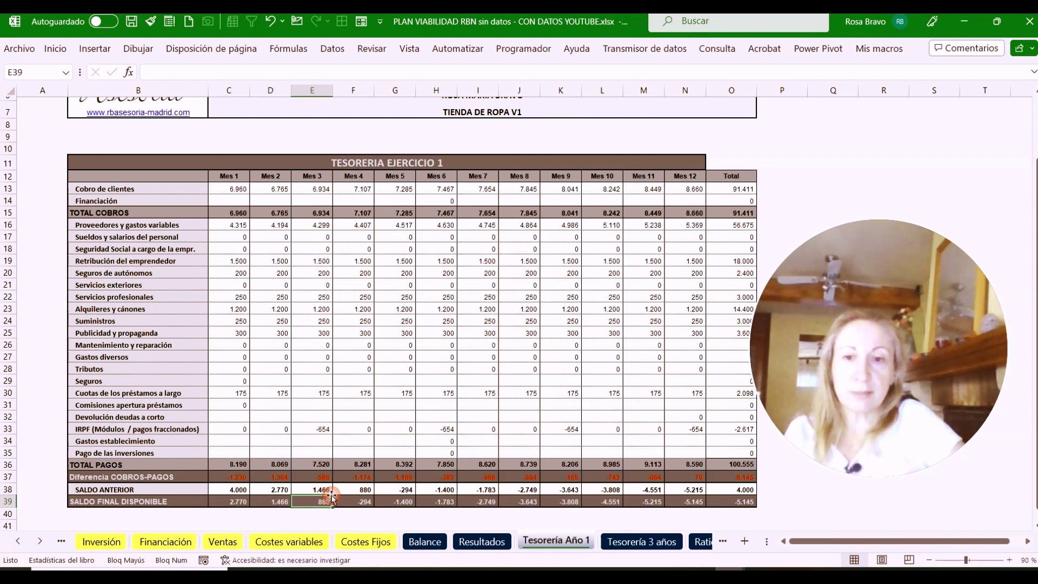
left_click(350, 504)
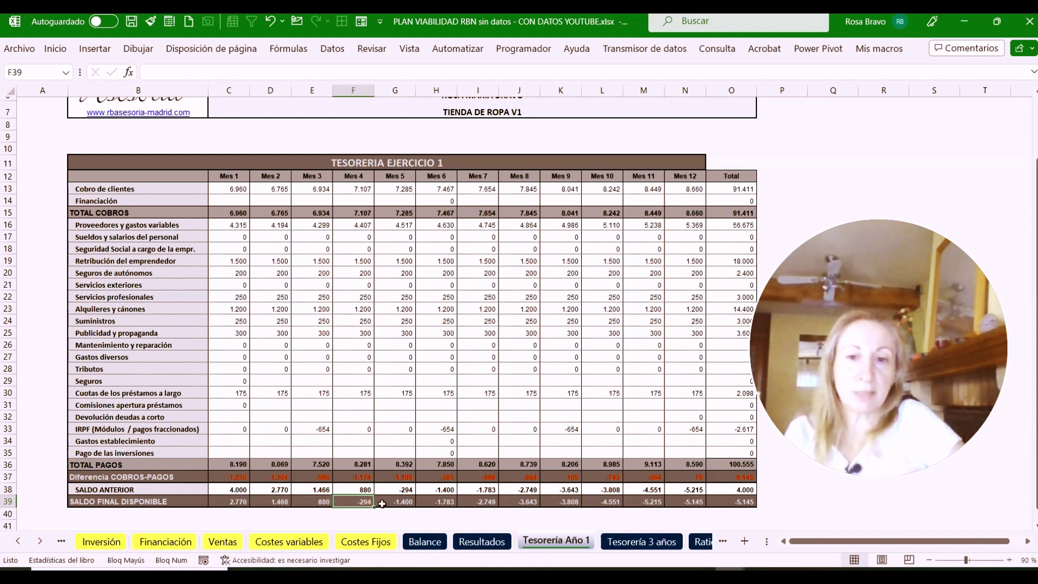
left_click(385, 504)
left_click(430, 504)
left_click(474, 504)
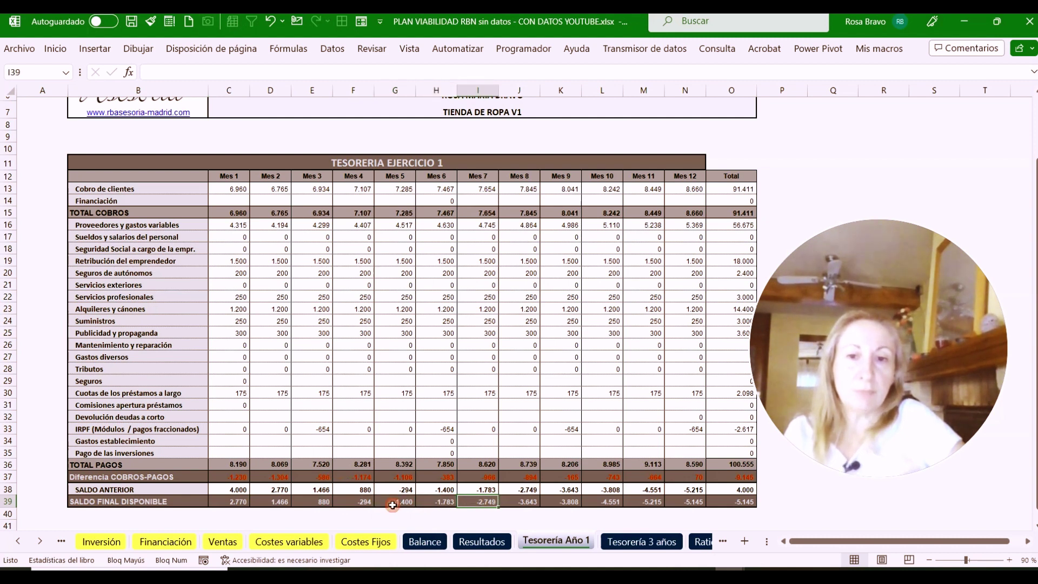
left_click(363, 503)
left_click(399, 504)
left_click(438, 504)
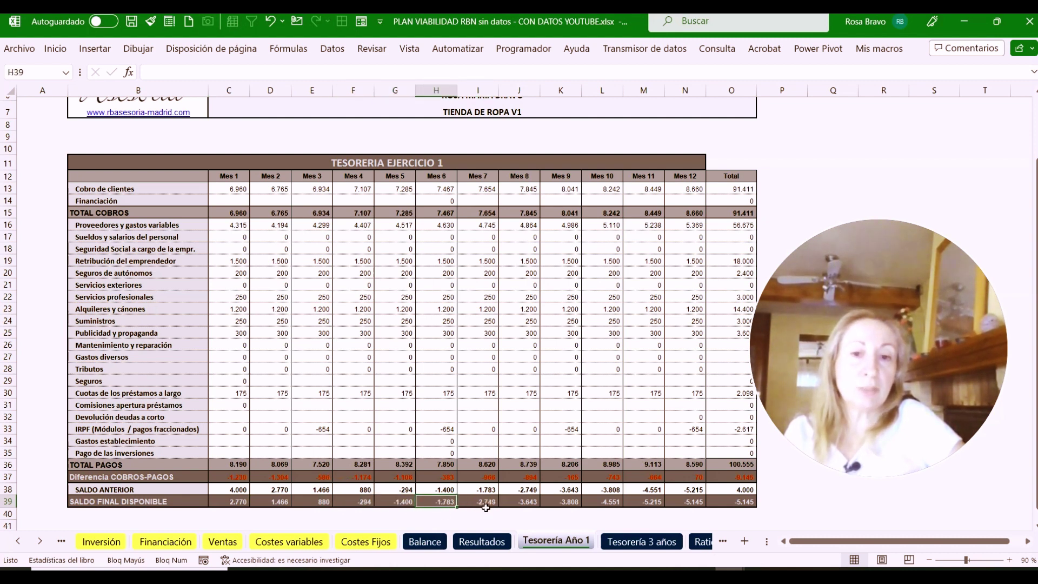
left_click(481, 513)
left_click(490, 500)
left_click(520, 502)
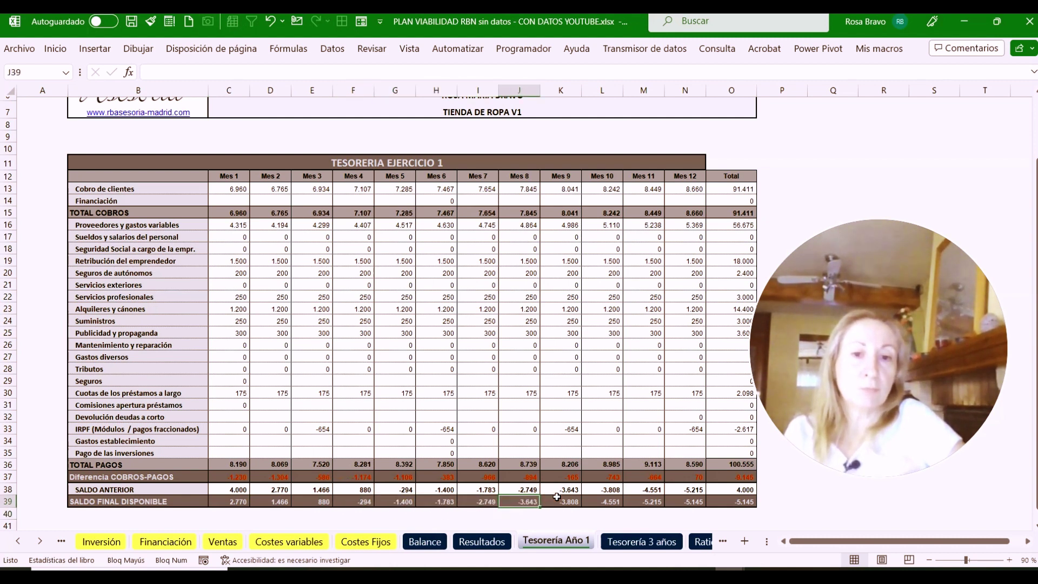
left_click(560, 500)
left_click(351, 502)
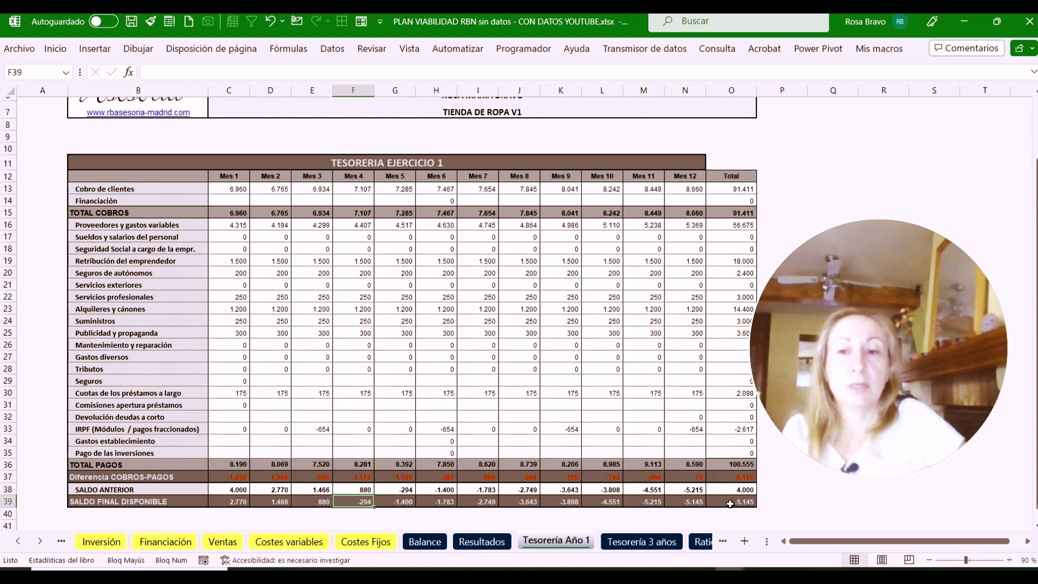
left_click(150, 546)
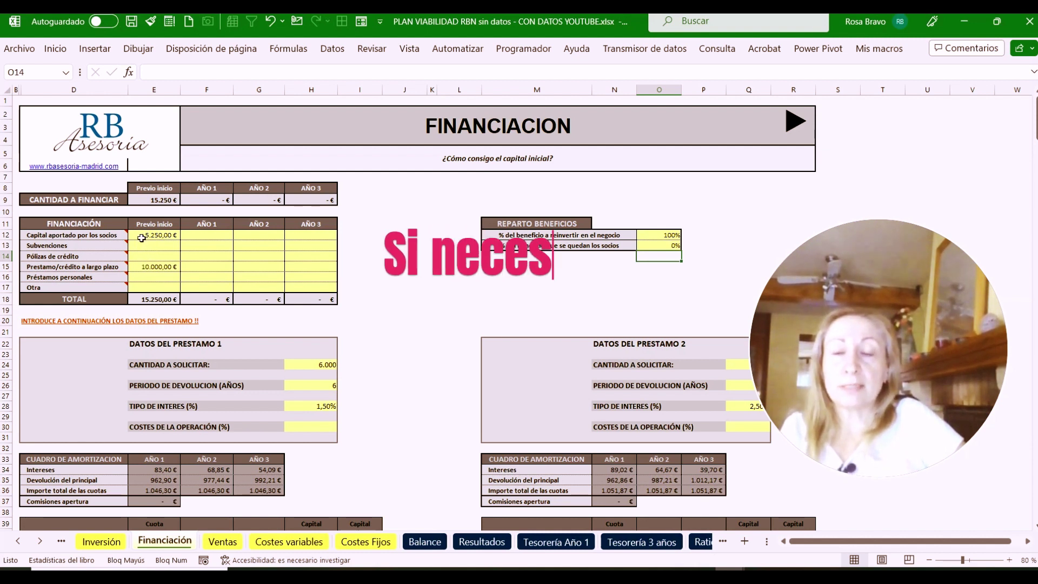
Raise the partners' capital on Financiación to =5250+6000, giving 11.250 €
left_click(141, 237)
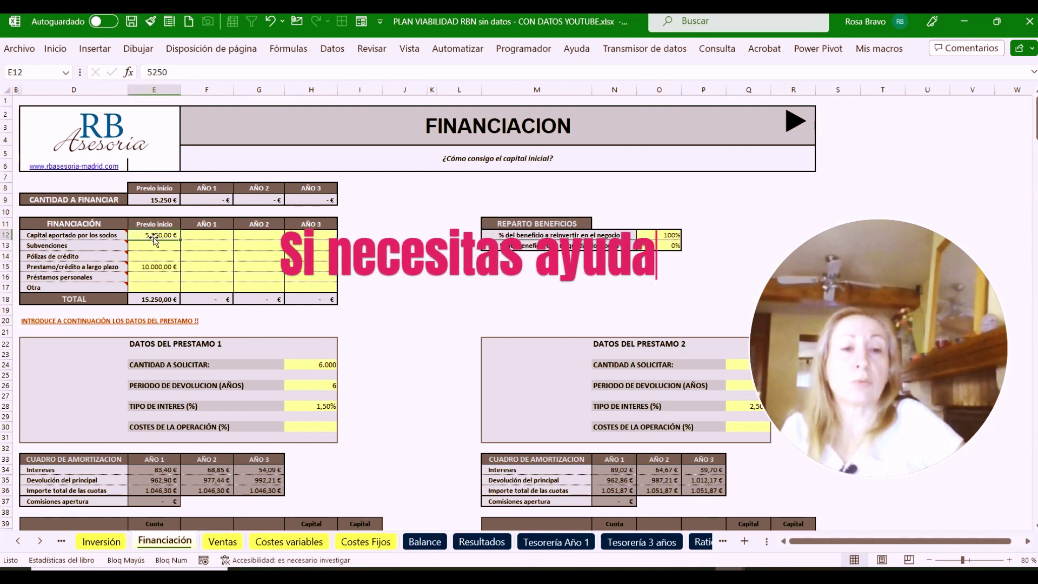
left_click(144, 71)
type("+5250")
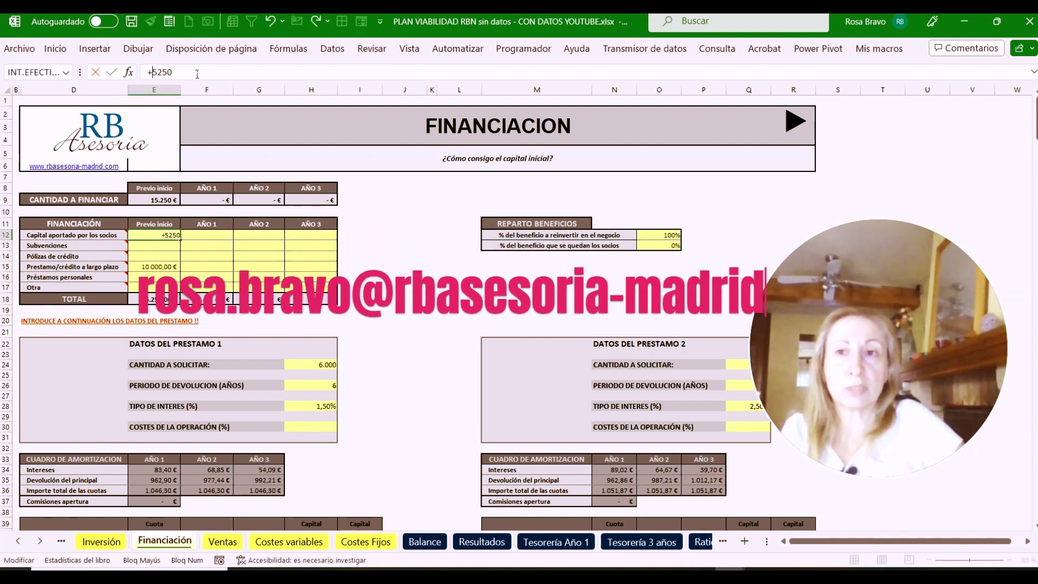
type("+6000")
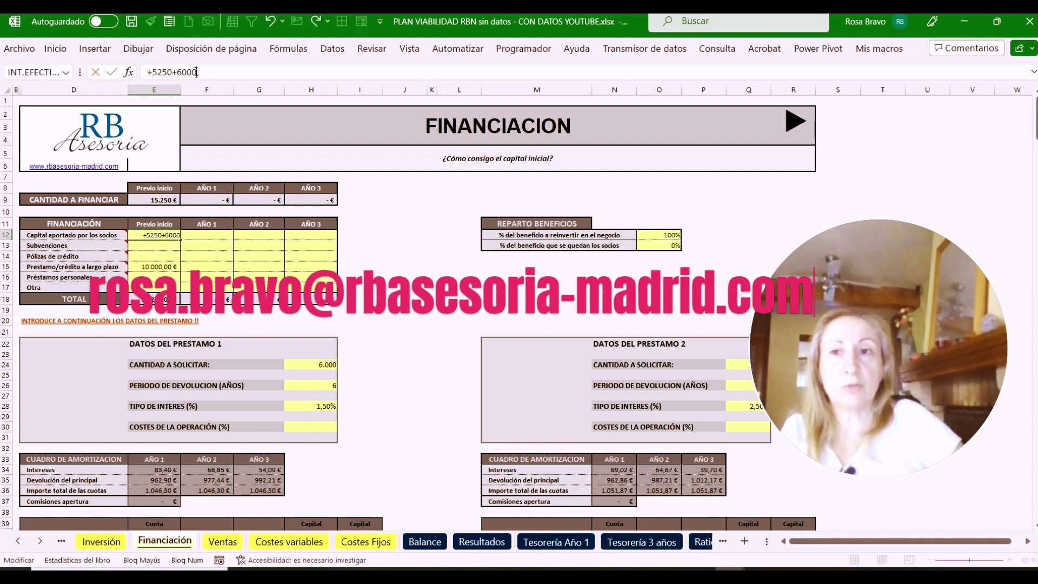
key("Tab")
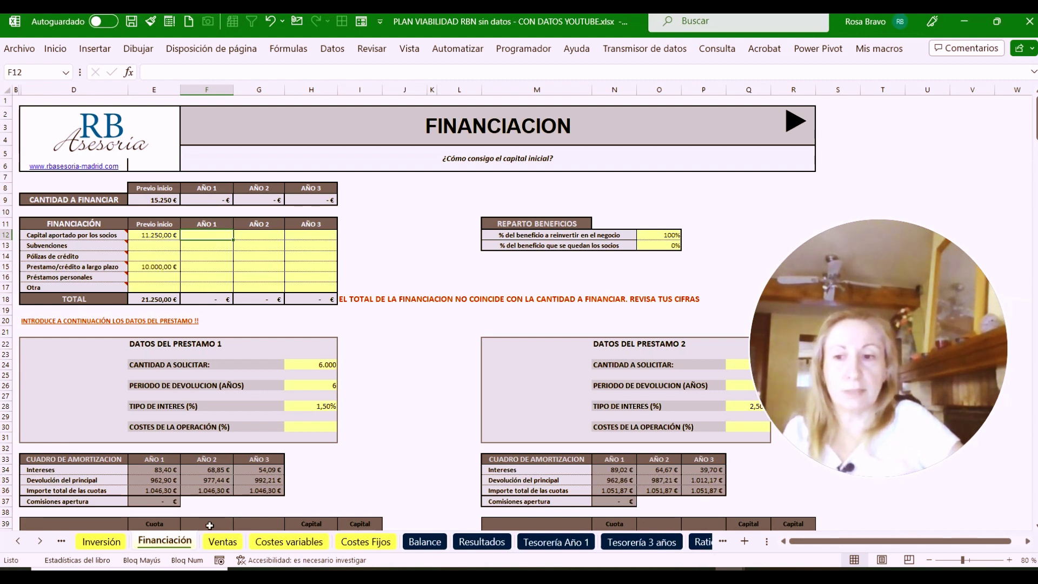
left_click(96, 542)
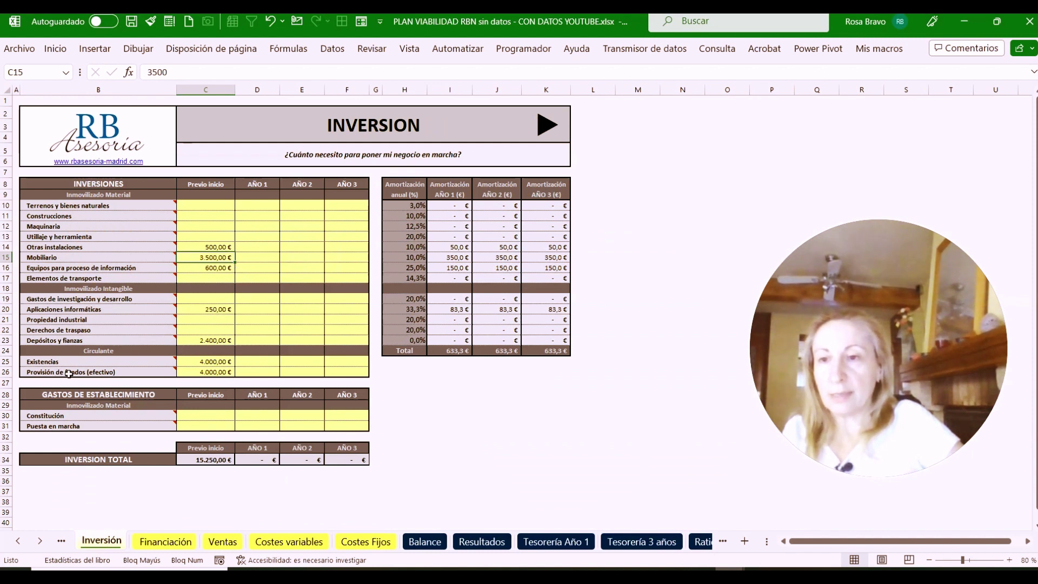
Raise the Inversión cash provision to =4000+6000, giving 10.000 €
left_click(200, 372)
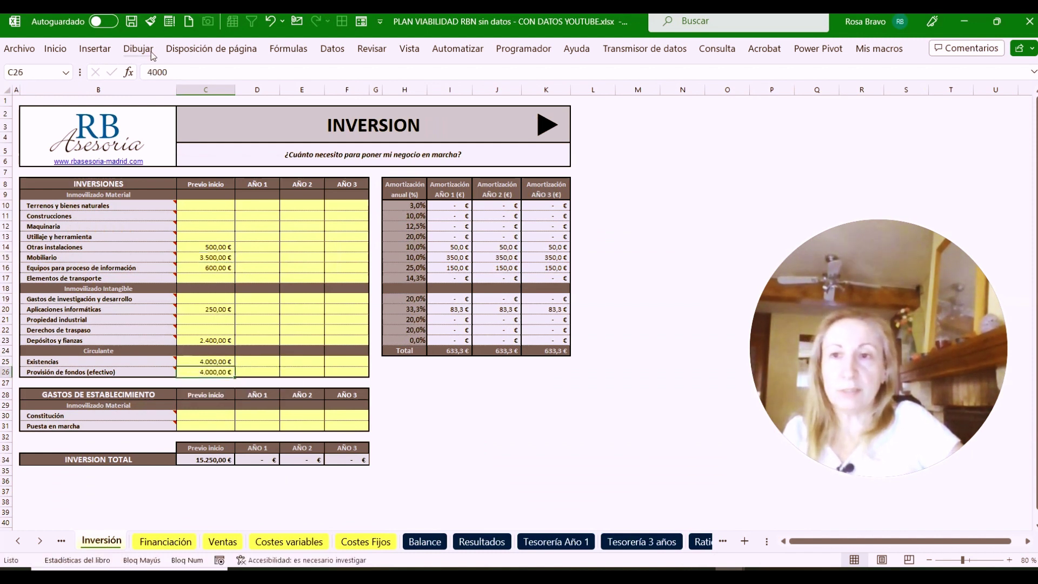
left_click(145, 73)
type("+")
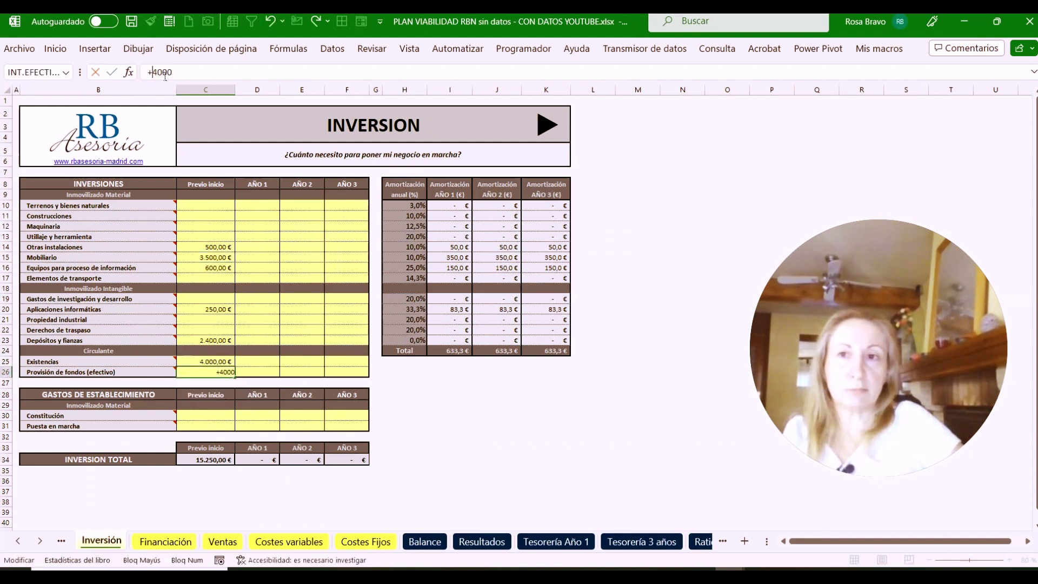
left_click(183, 72)
type("+6000")
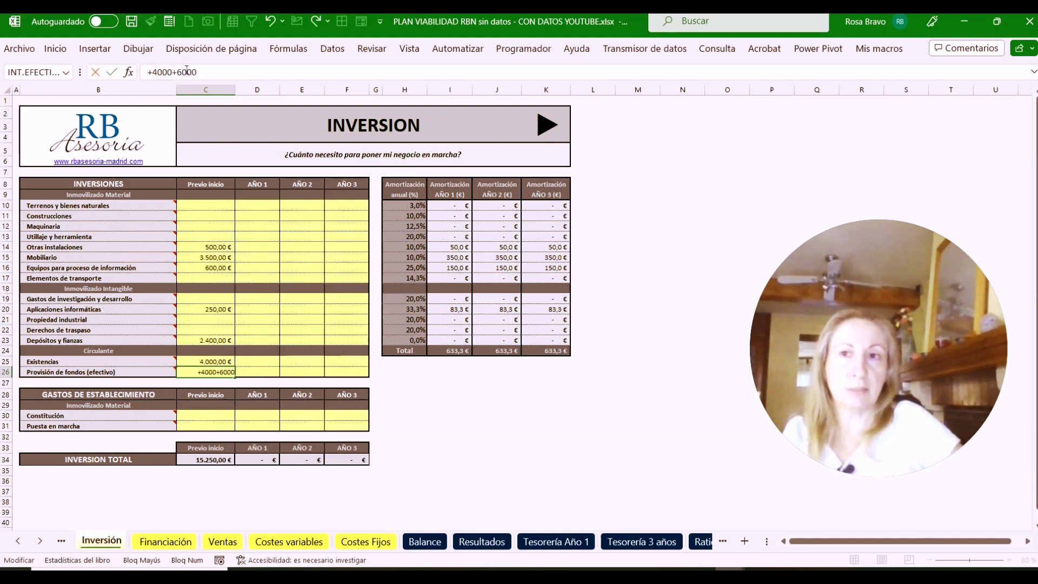
key("Tab")
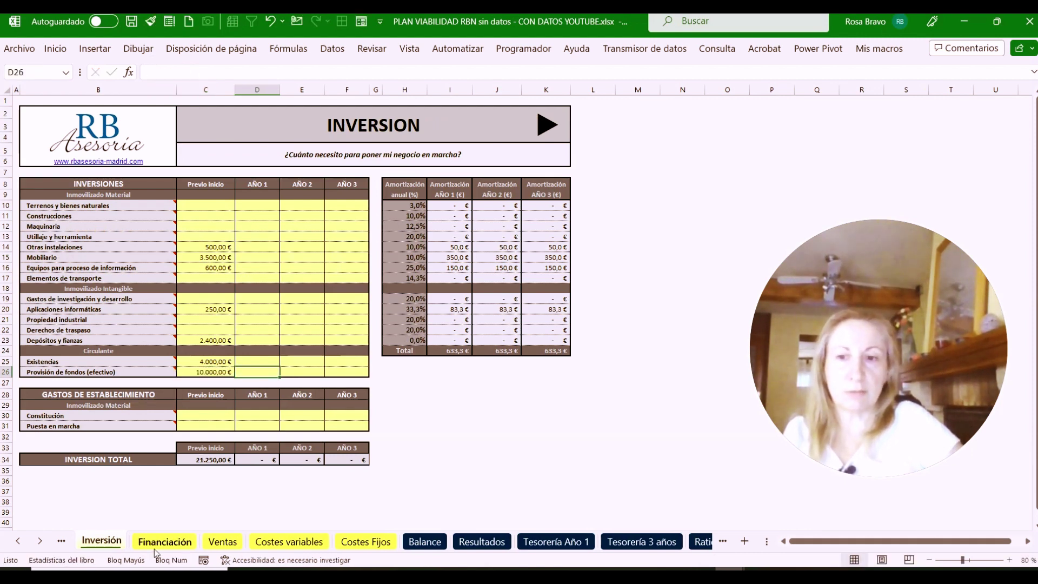
Verify on Financiación that capital and amount to finance now match at 21.250 €
left_click(160, 542)
left_click(163, 235)
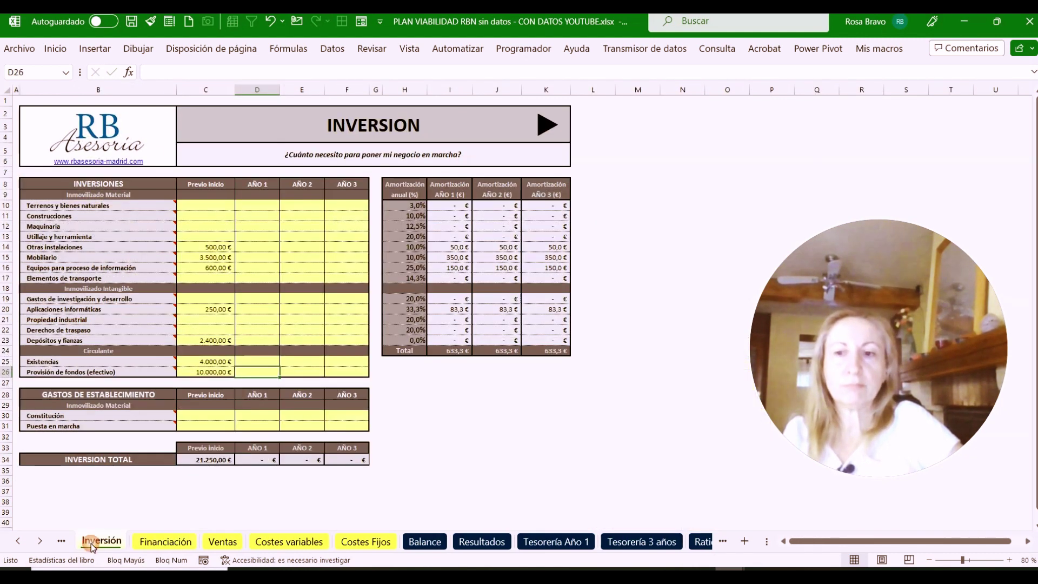
left_click(98, 543)
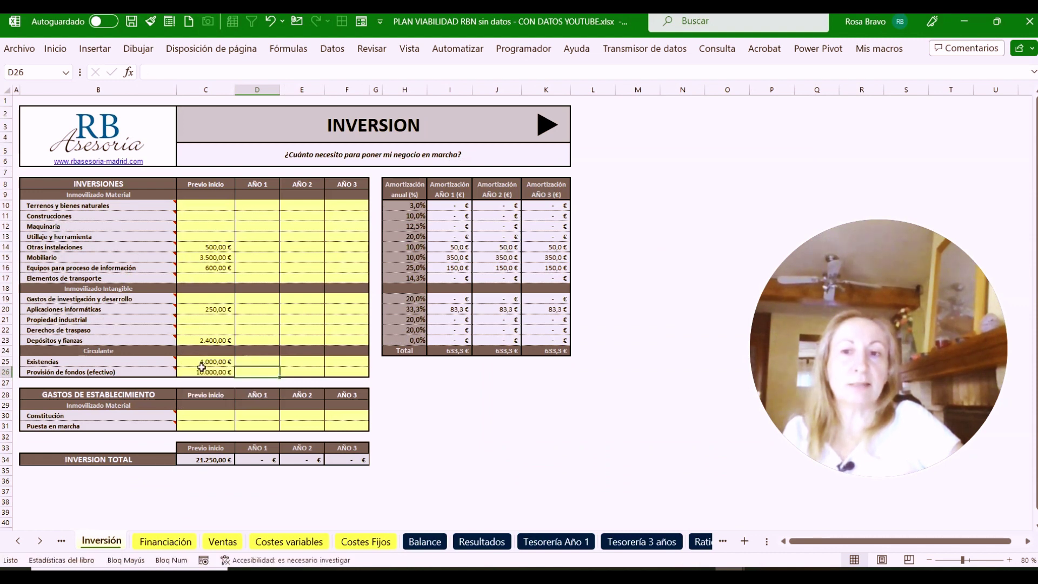
left_click(163, 542)
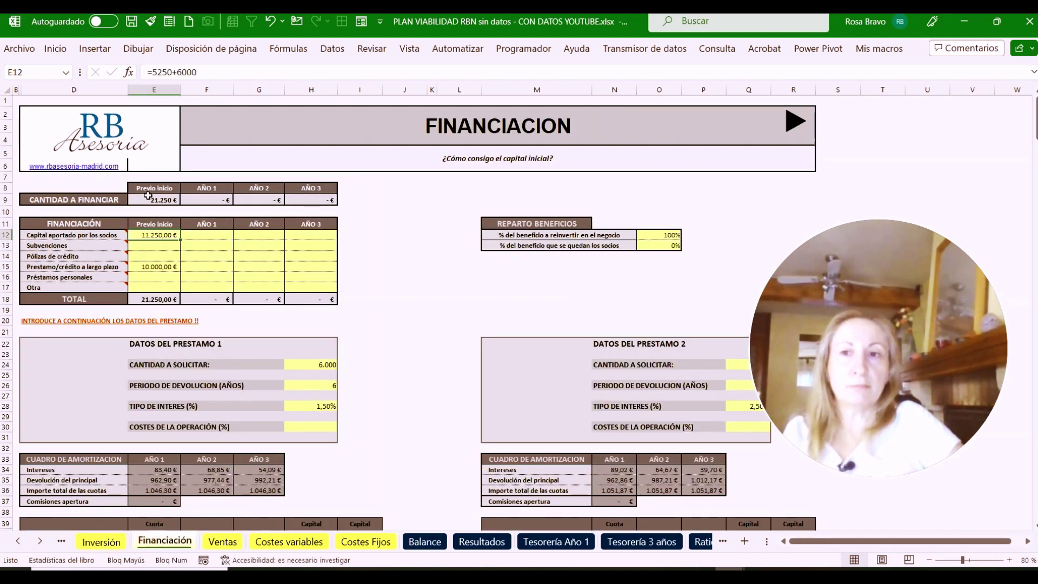
left_click(147, 201)
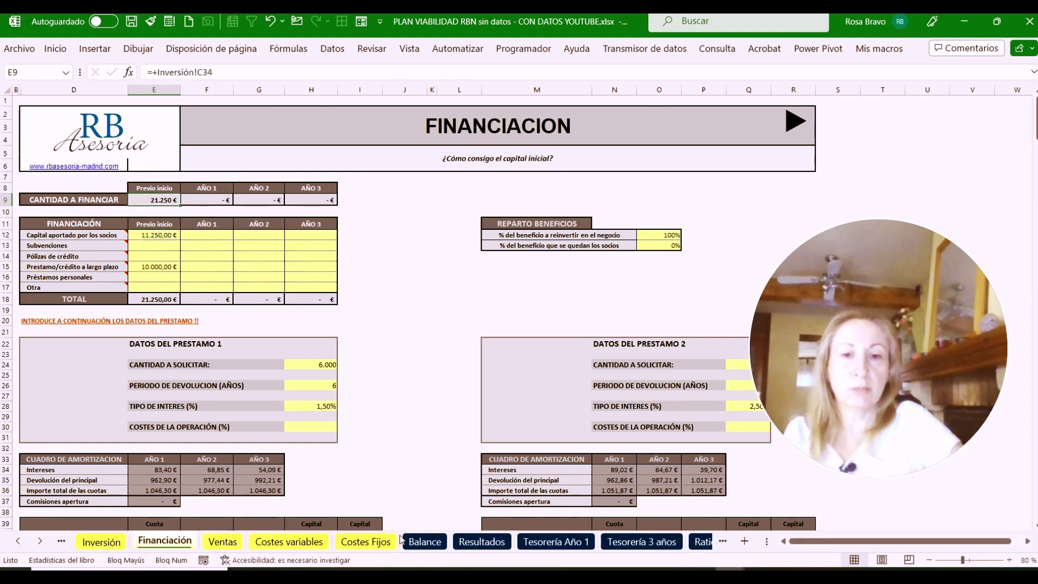
left_click(560, 545)
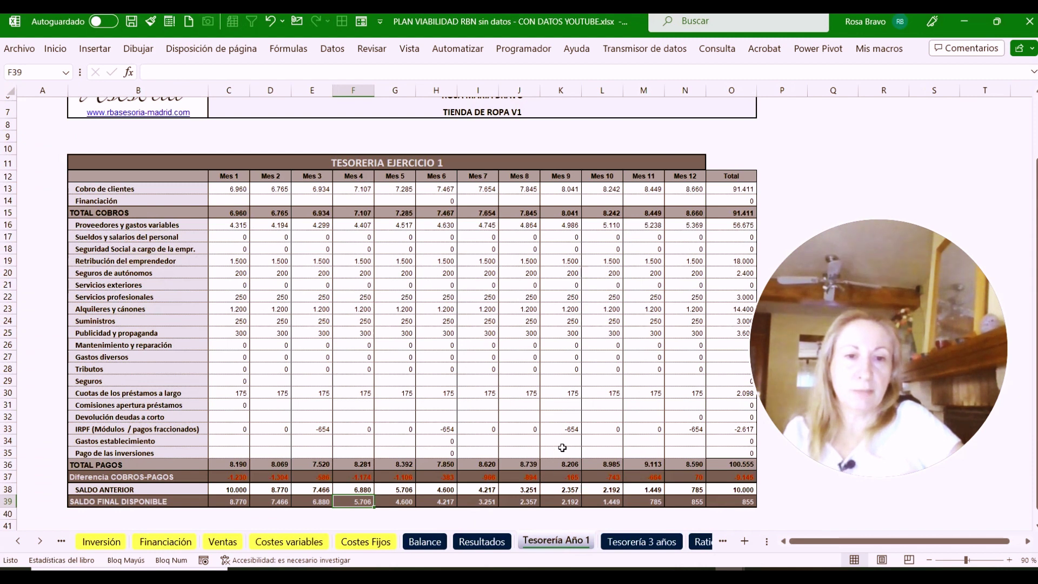
Check the 855 year-end available balance, then move through Tesorería 3 años to Ratios
left_click(736, 502)
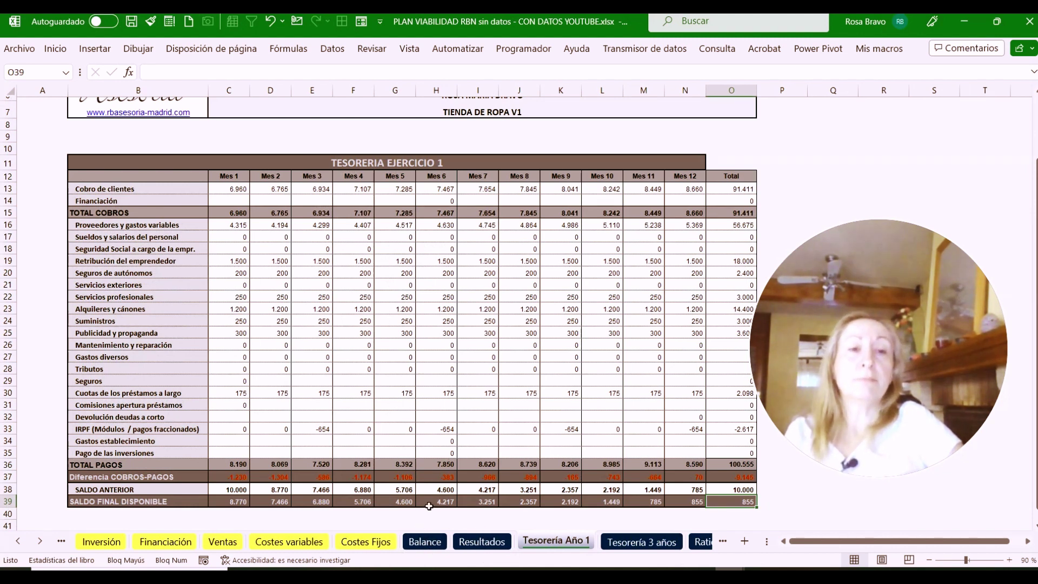
scroll(436, 433, "up", 1)
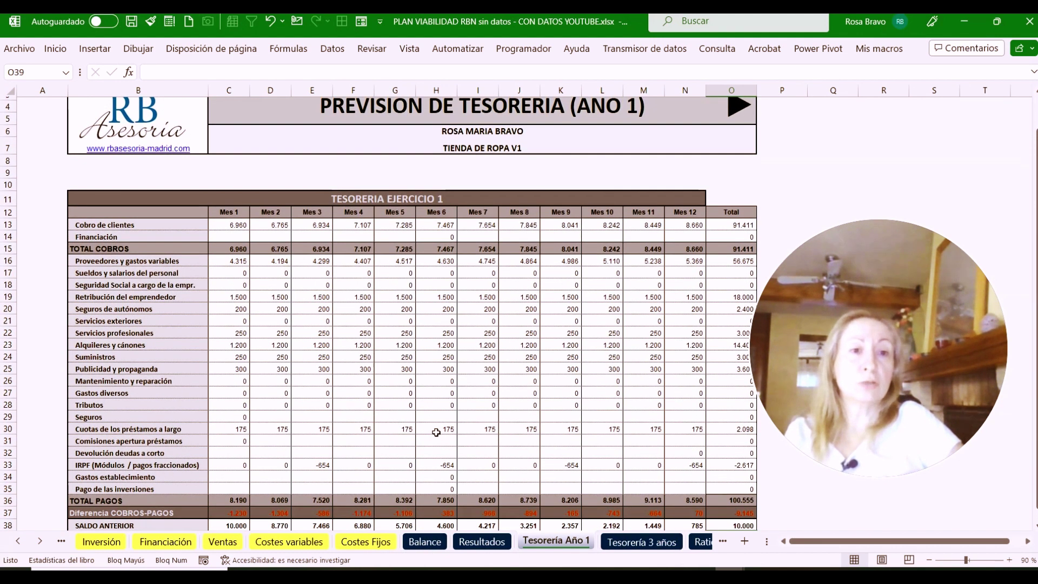
left_click(638, 542)
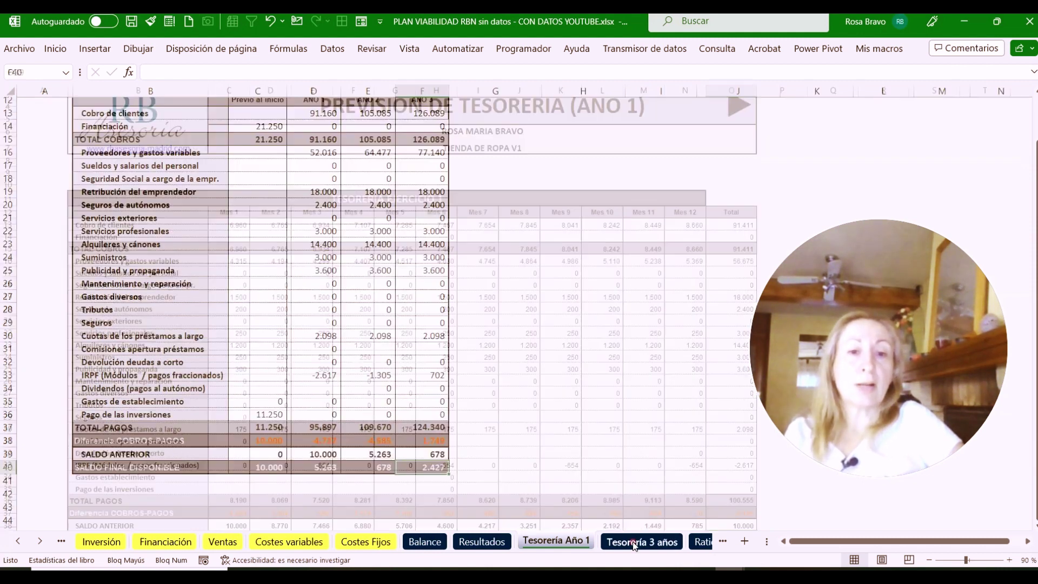
left_click(701, 542)
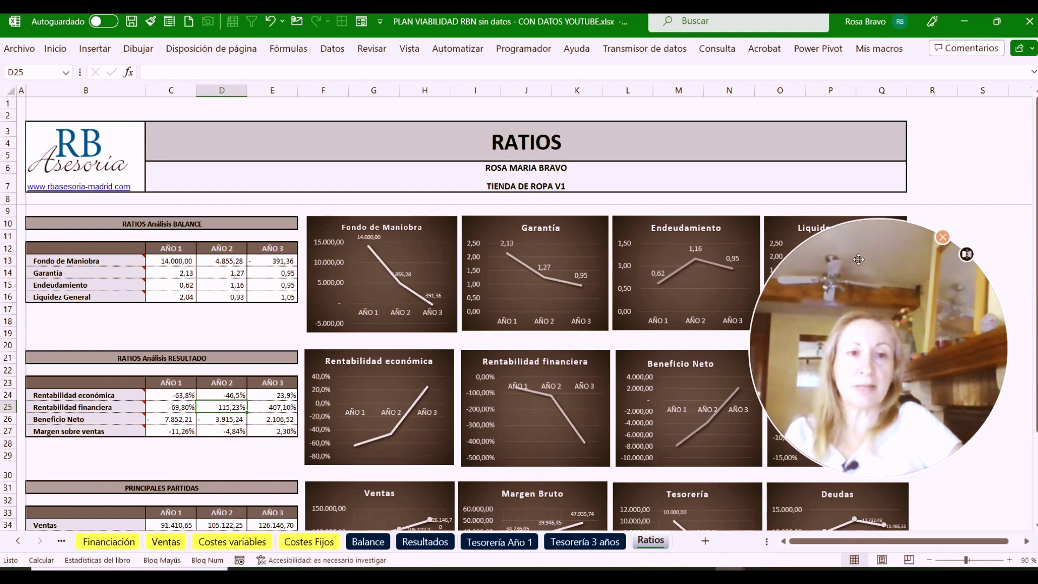
left_click_drag(854, 256, 866, 289)
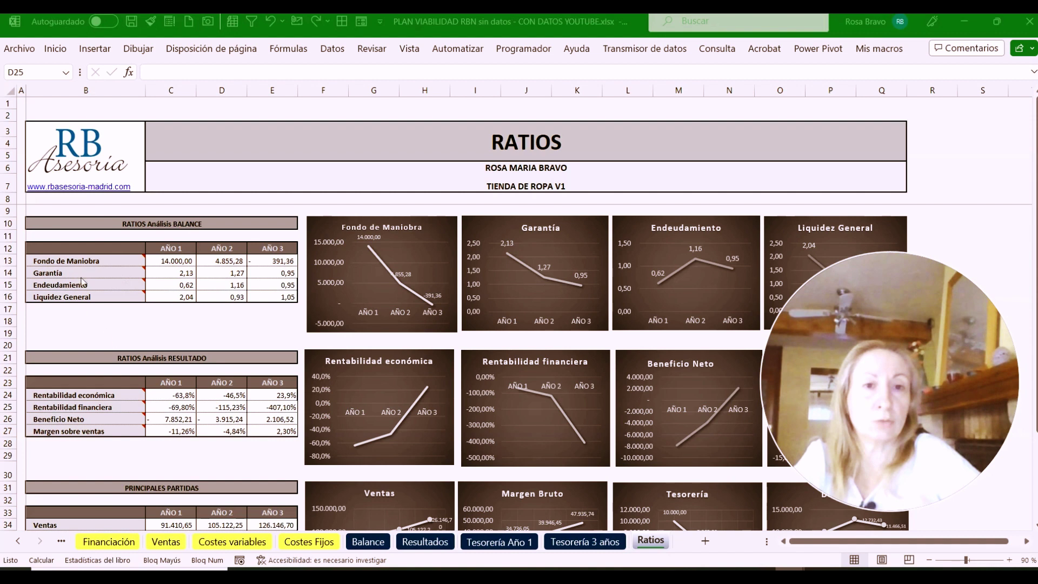
scroll(160, 279, "down", 3)
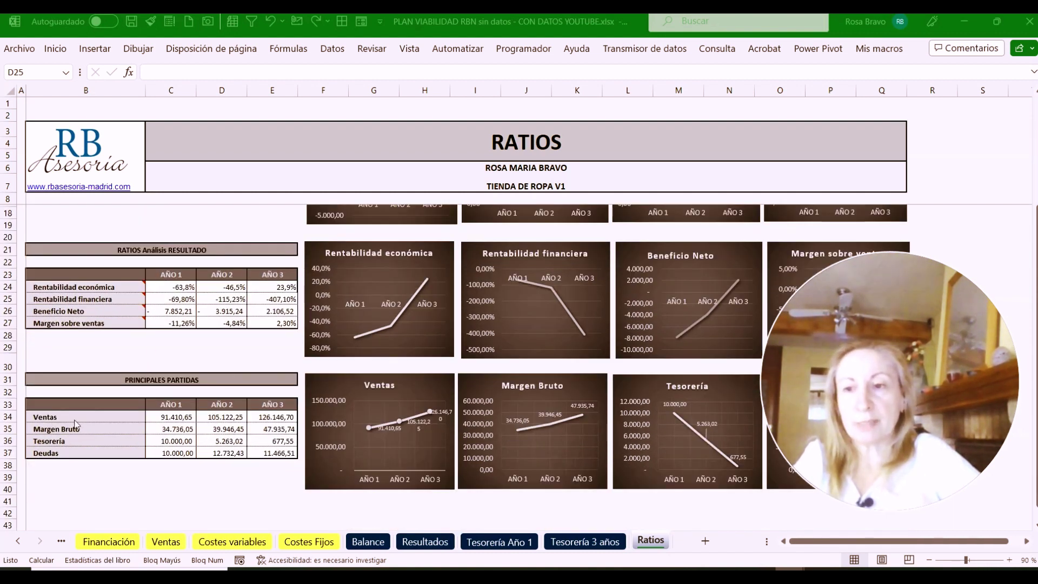
left_click(162, 416)
left_click(217, 416)
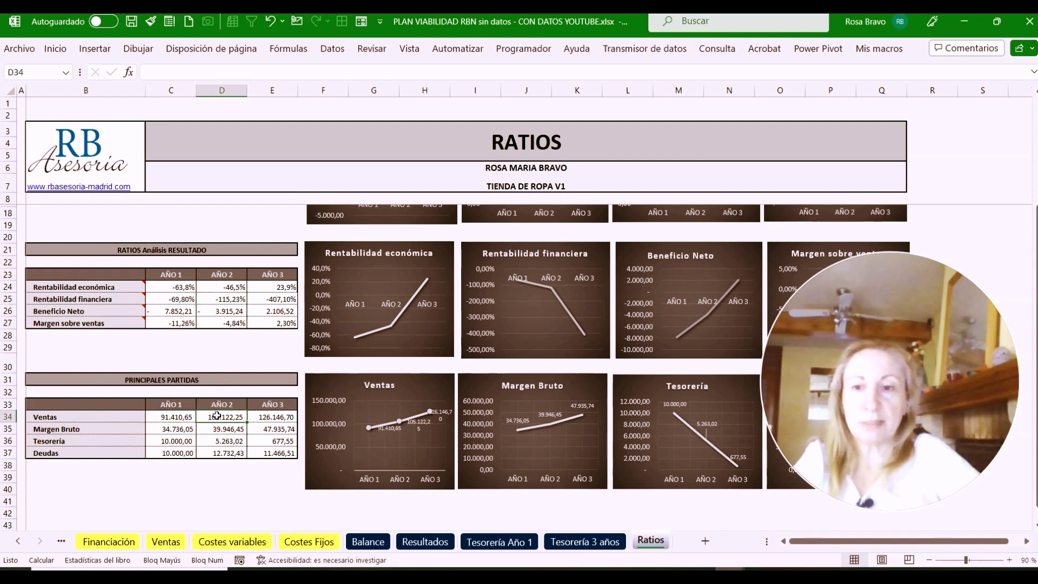
left_click(291, 419)
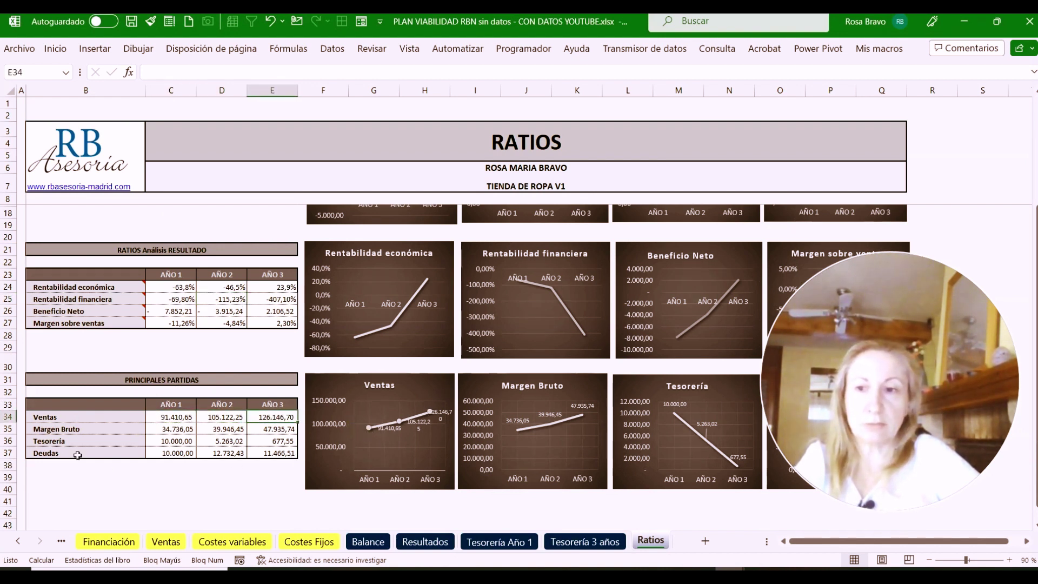
left_click(165, 429)
left_click(216, 428)
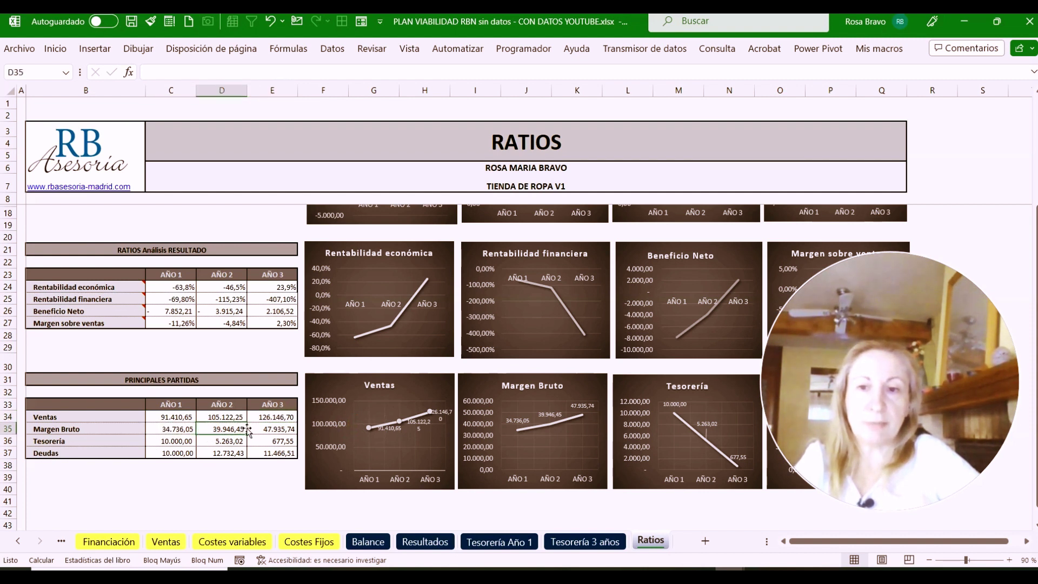
left_click(270, 428)
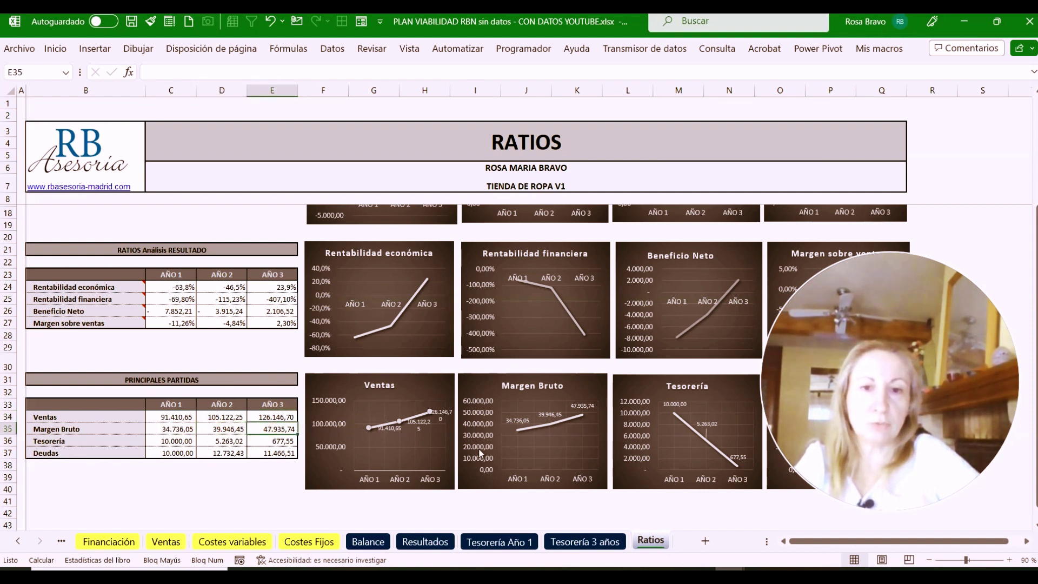
left_click(162, 441)
left_click(224, 440)
left_click(263, 443)
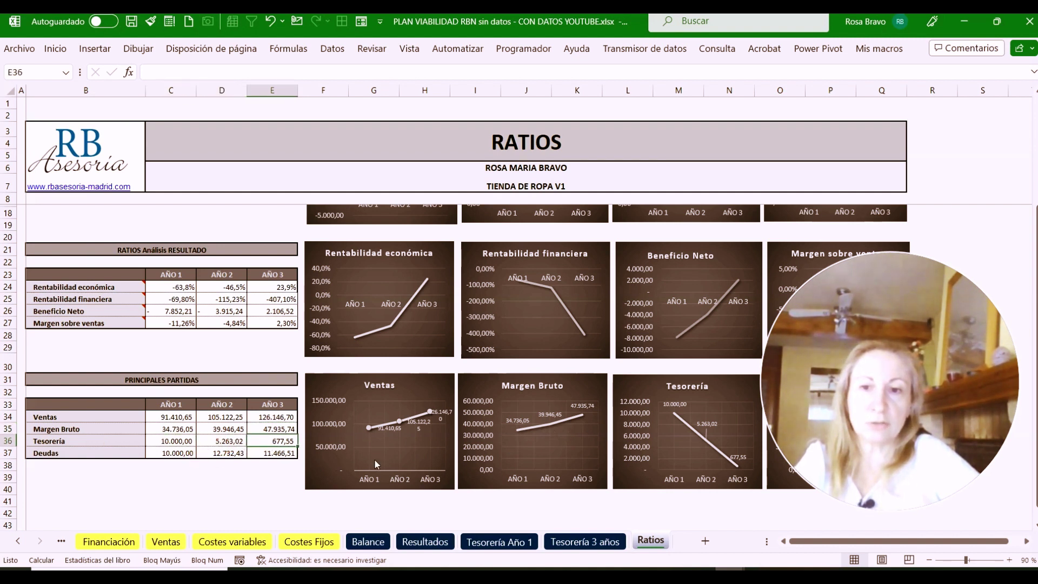
left_click_drag(883, 323, 603, 214)
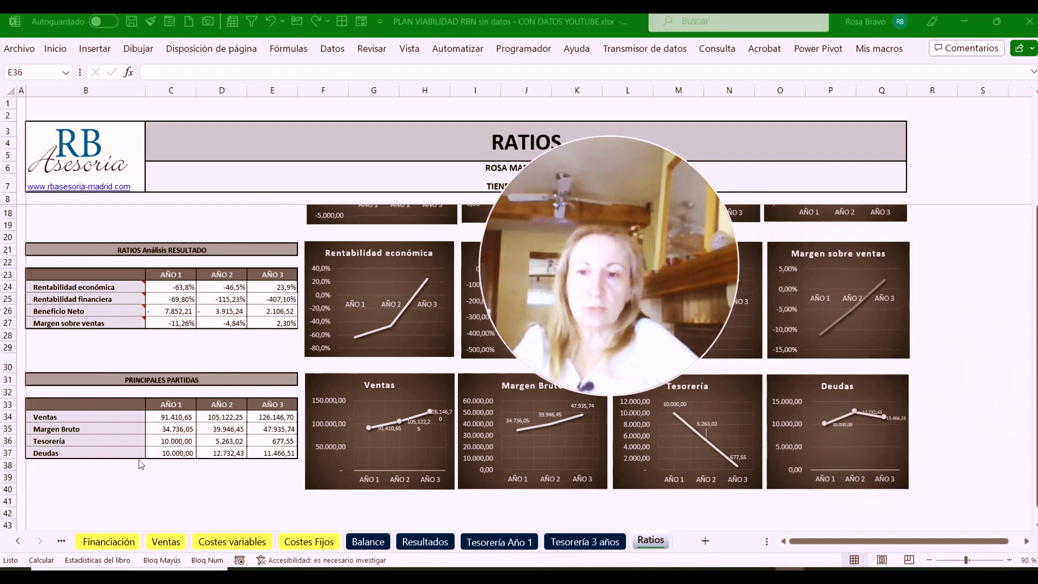
left_click(166, 453)
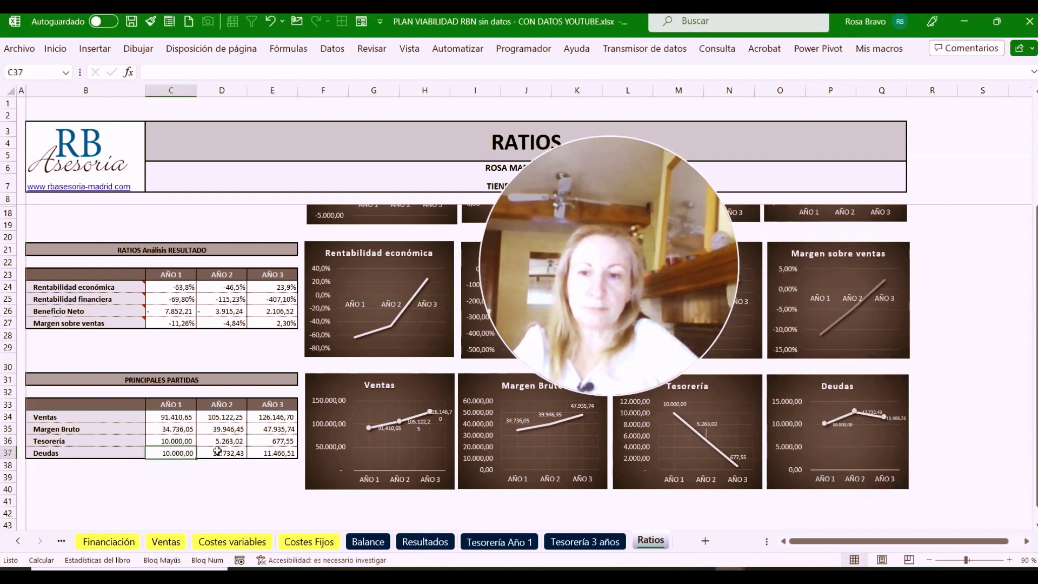
left_click(238, 453)
left_click(271, 453)
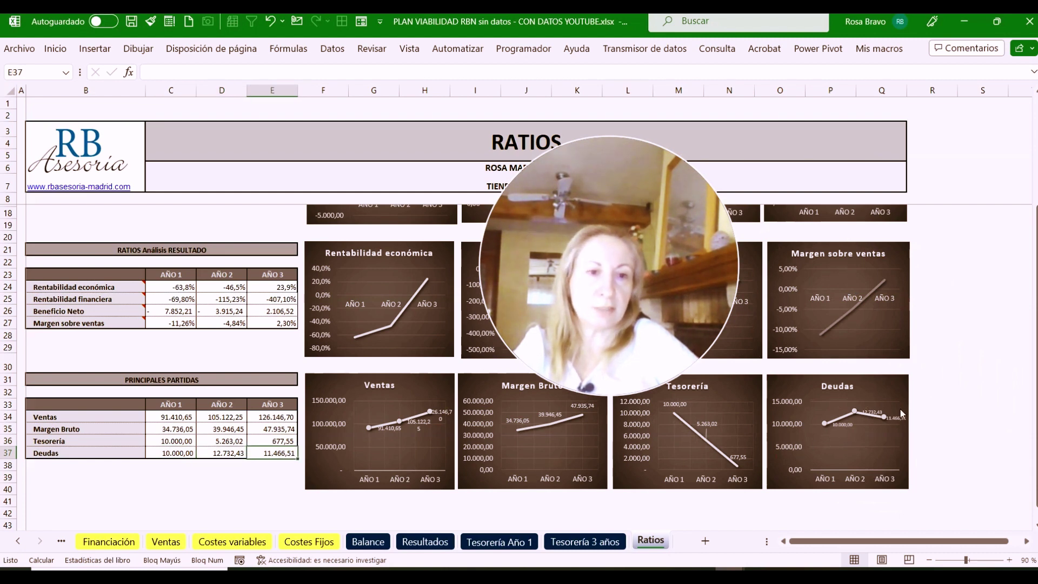
left_click_drag(596, 184, 819, 315)
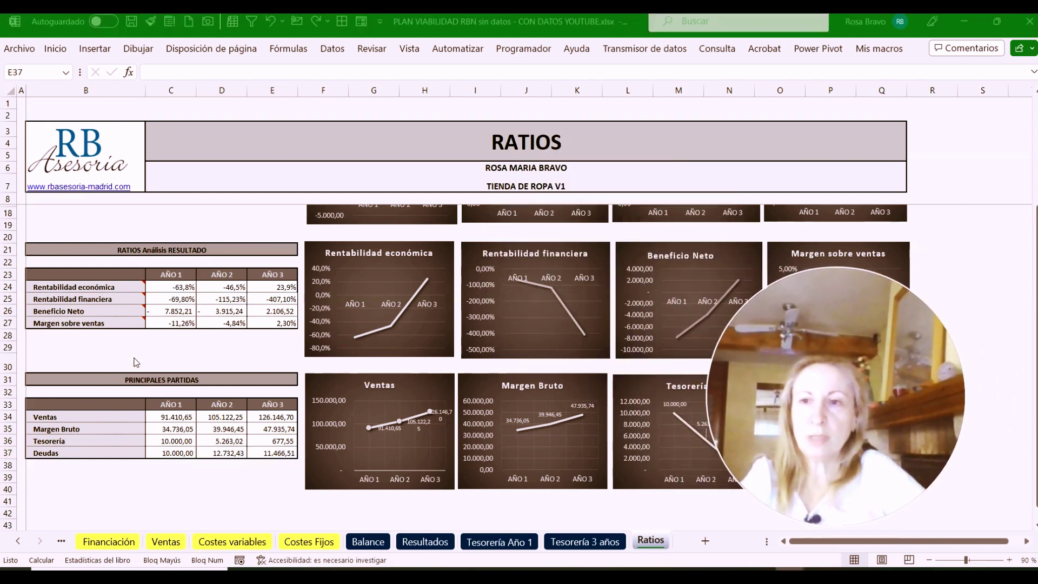
scroll(136, 363, "up", 2)
scroll(136, 362, "up", 1)
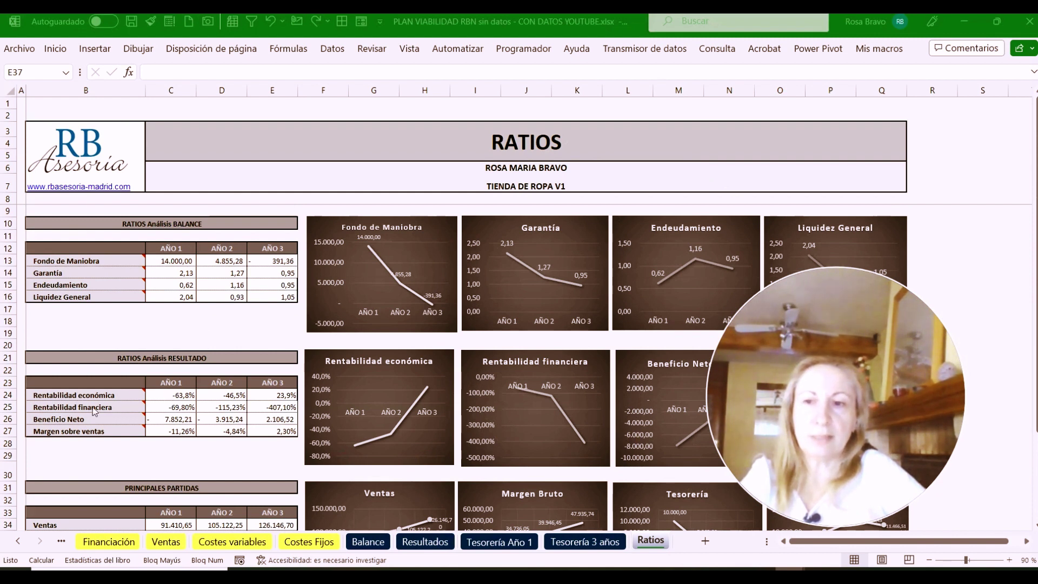
left_click(160, 420)
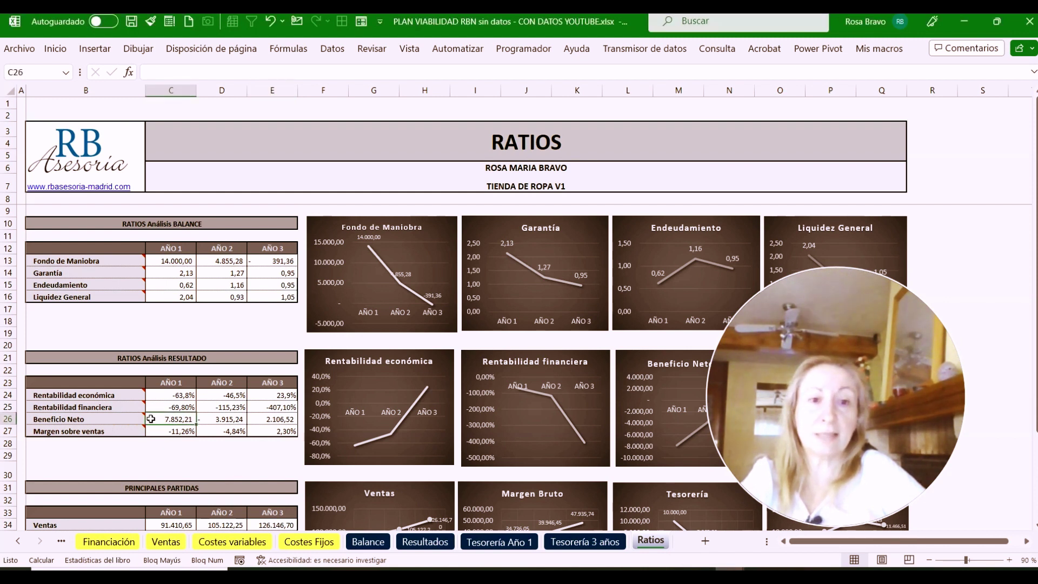
left_click(211, 420)
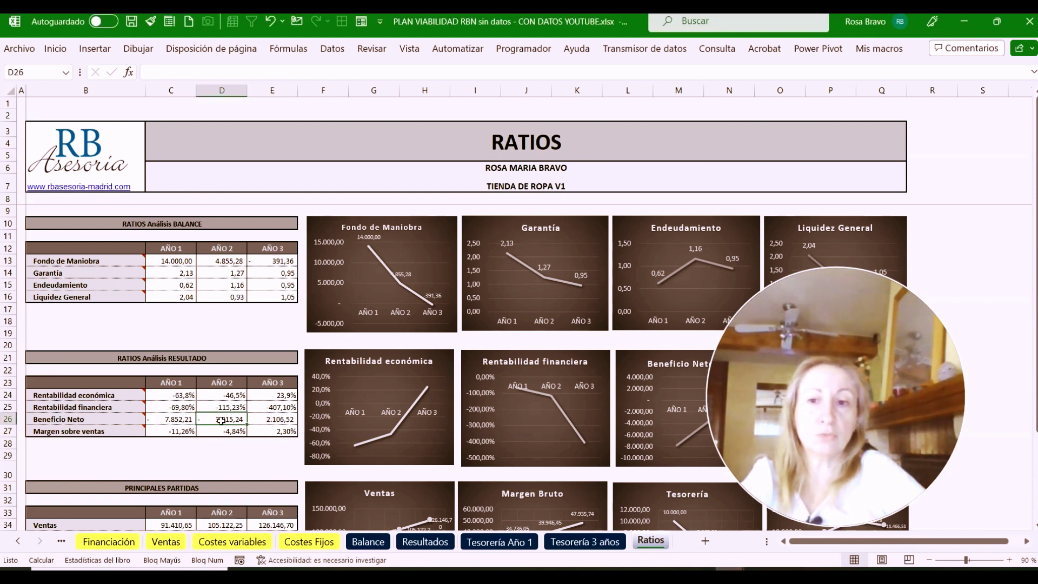
left_click(279, 421)
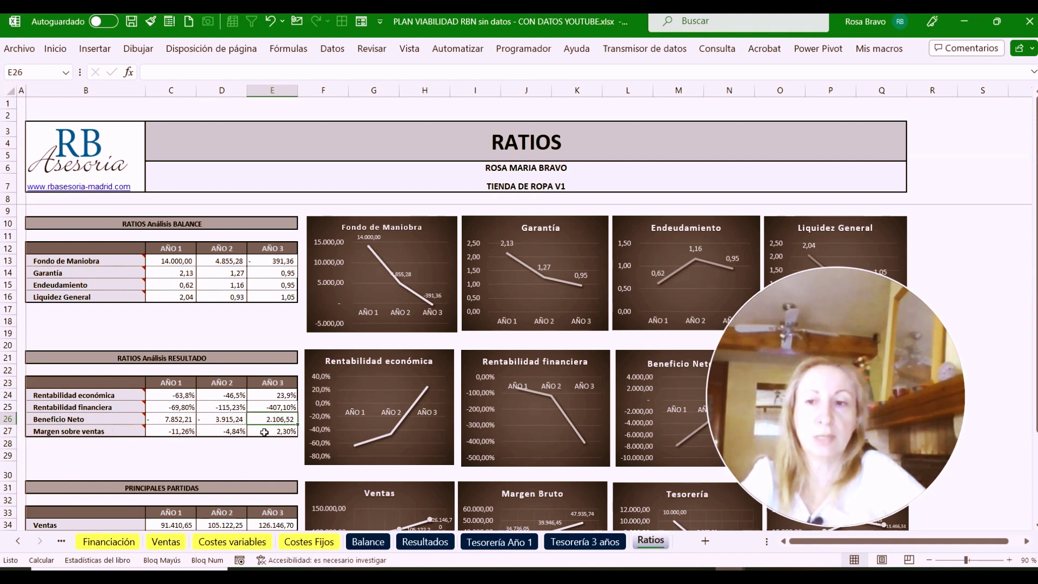
left_click(161, 430)
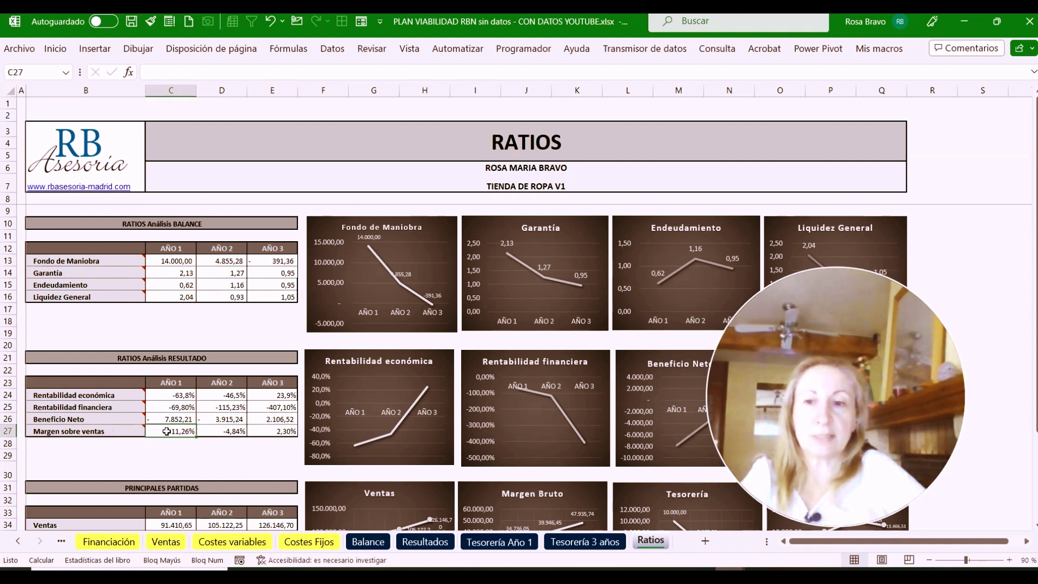
left_click(227, 433)
left_click(286, 431)
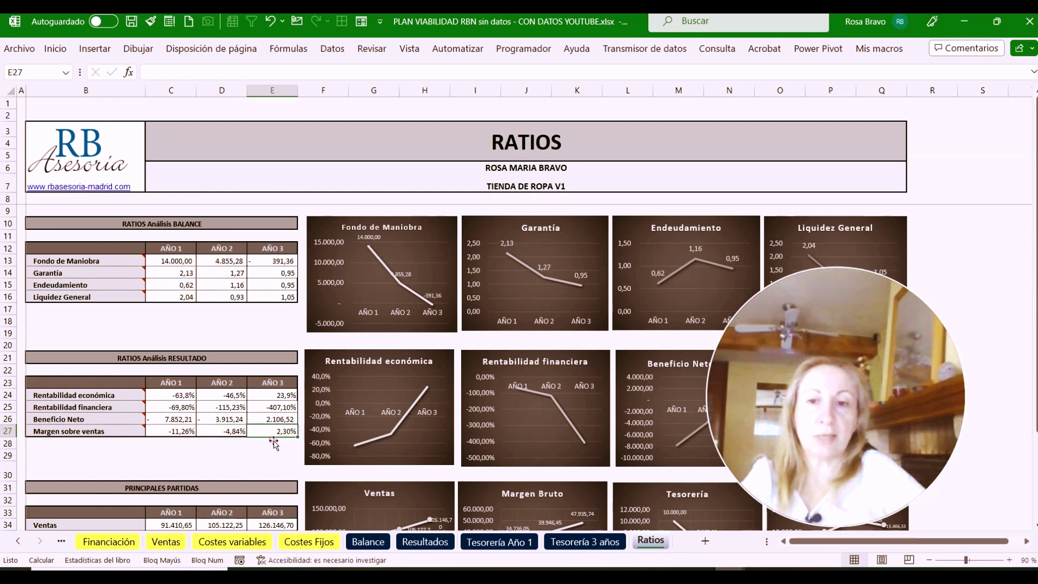
left_click(162, 396)
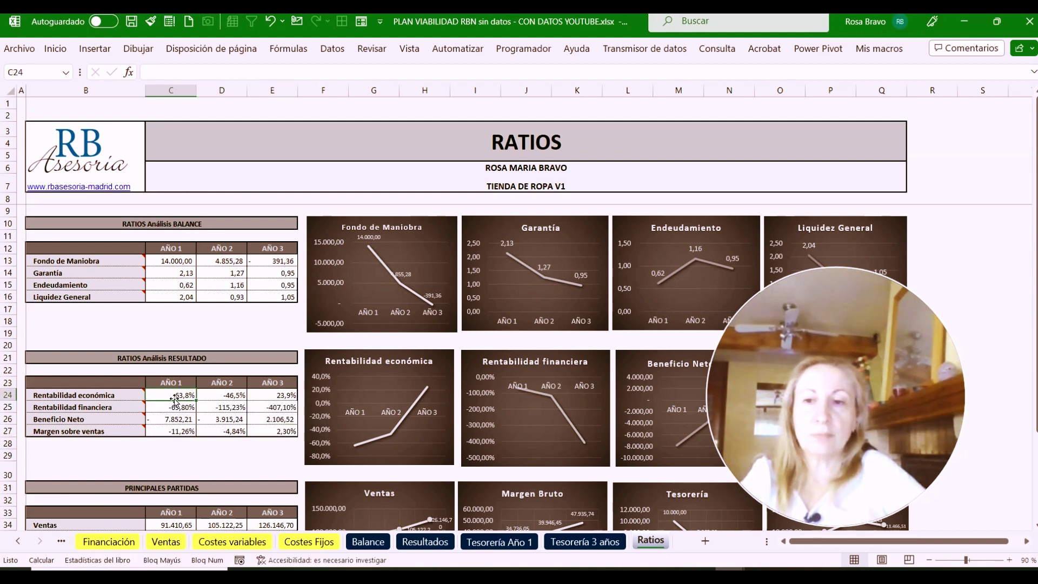
left_click(228, 396)
left_click(268, 396)
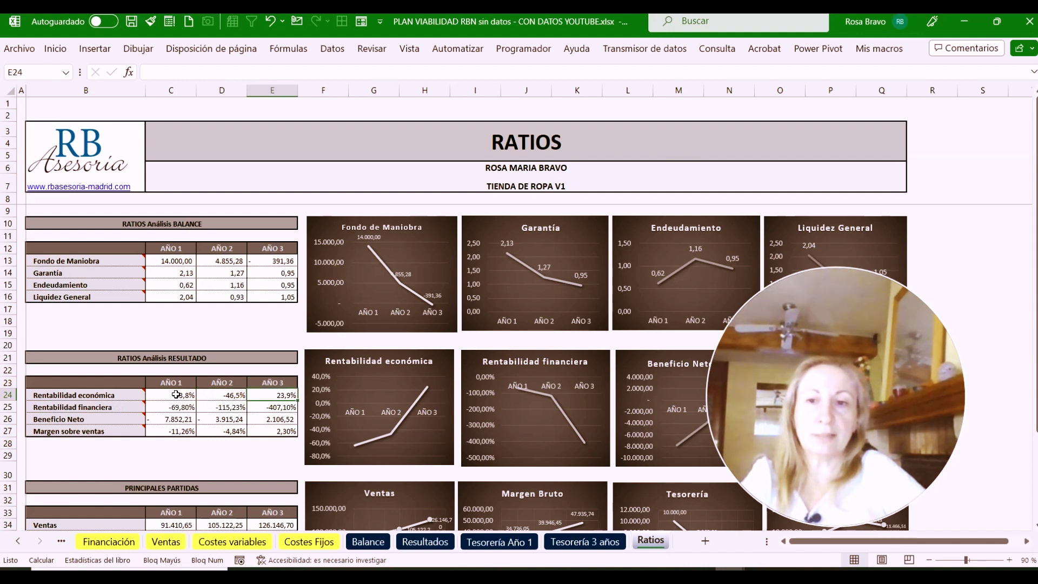
left_click(194, 398)
left_click(217, 396)
left_click(273, 393)
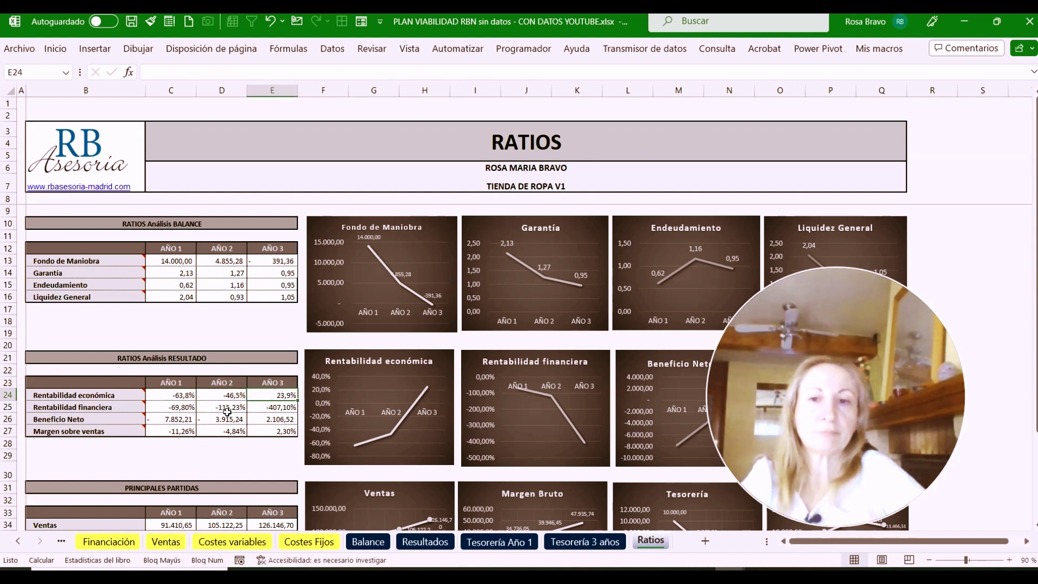
left_click(164, 406)
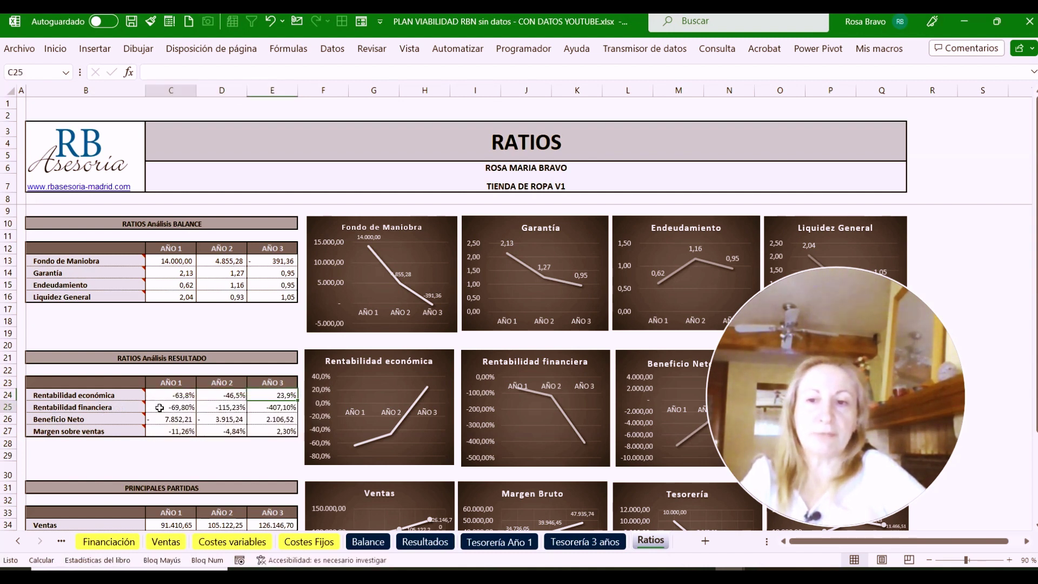
left_click(215, 411)
left_click(272, 409)
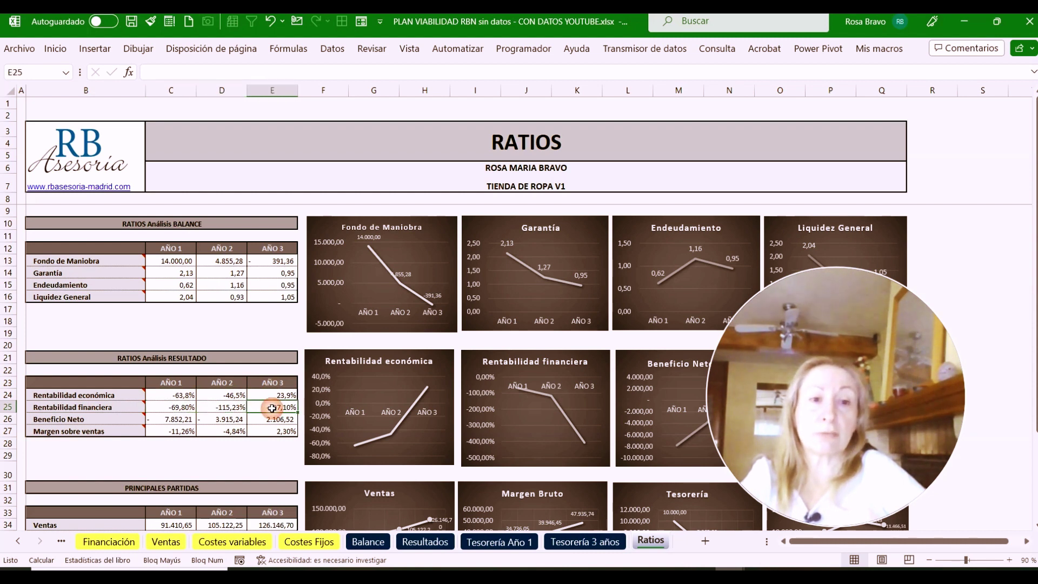
left_click(182, 409)
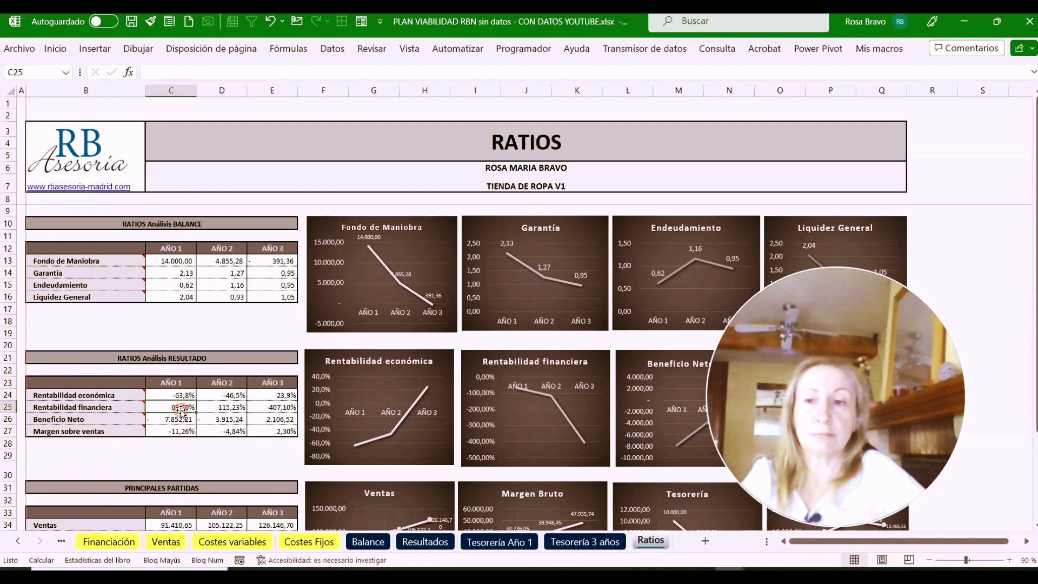
left_click(171, 267)
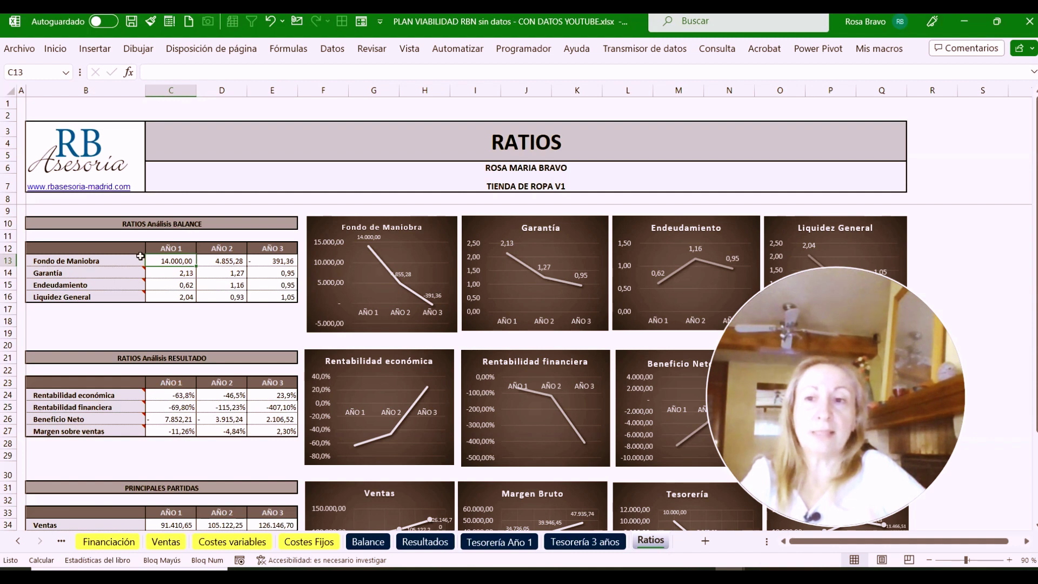
mouse_move(138, 258)
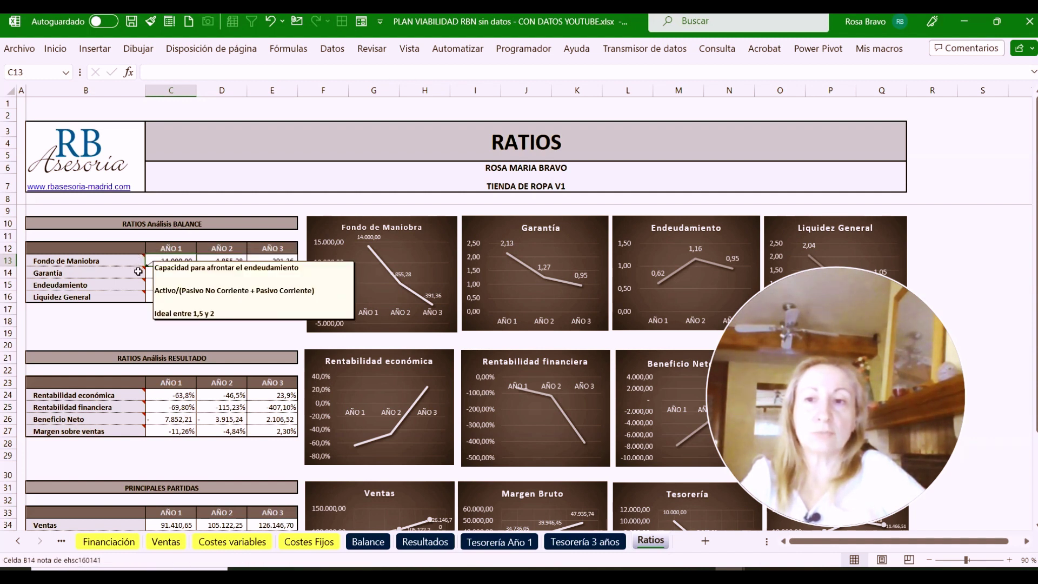
mouse_move(133, 286)
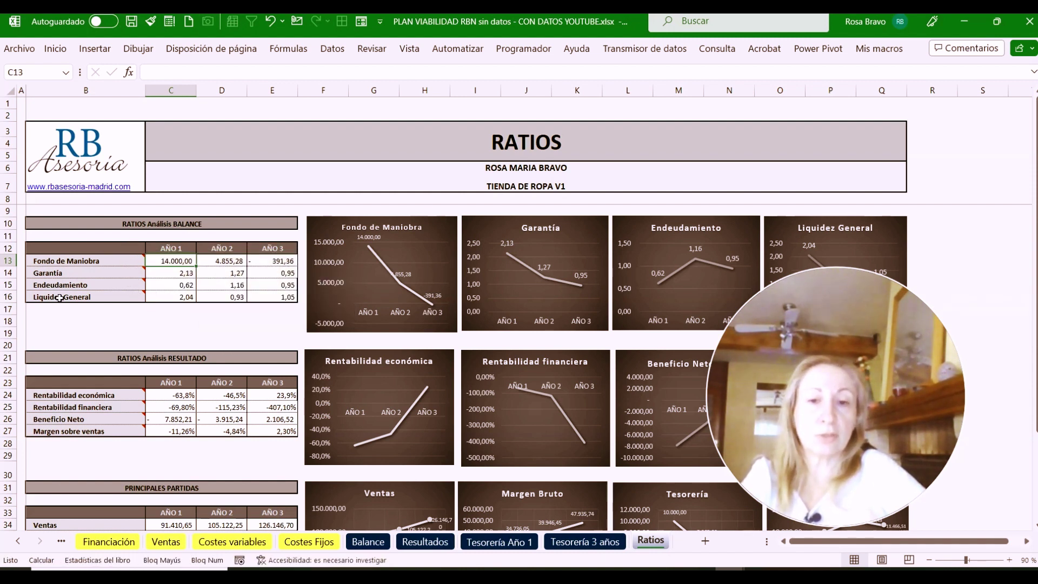
mouse_move(61, 295)
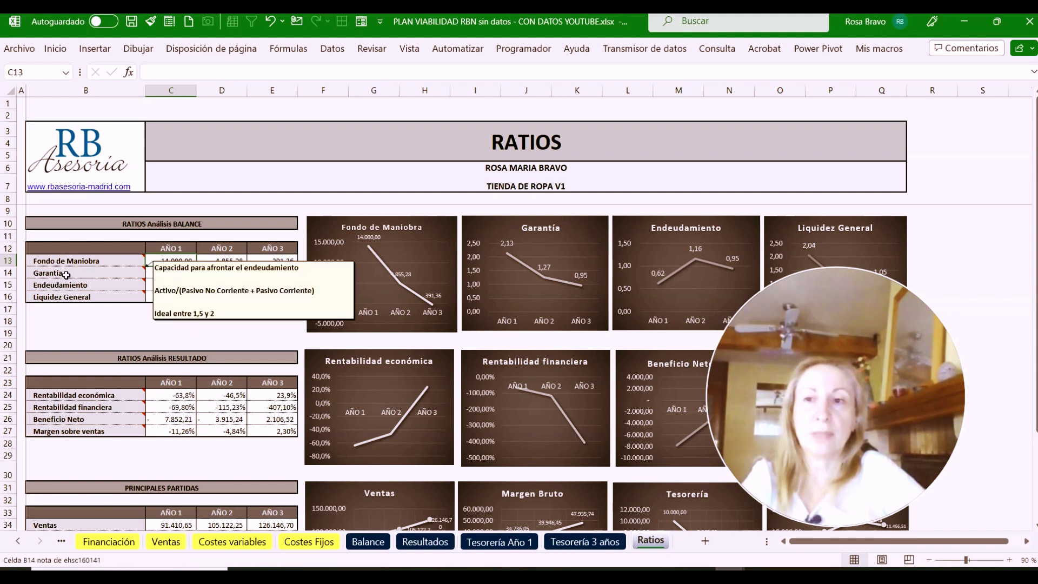
mouse_move(89, 263)
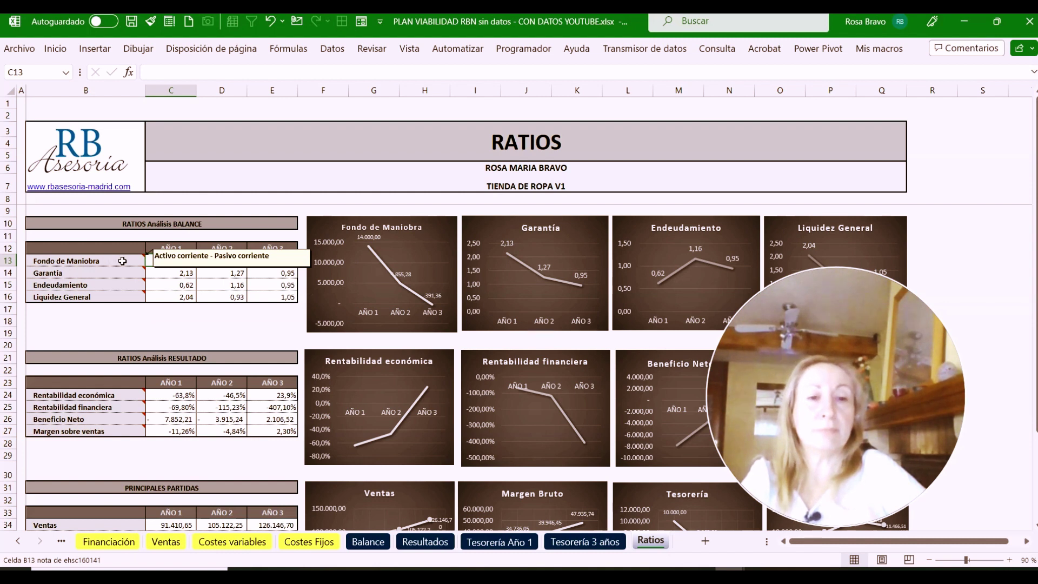
left_click(370, 542)
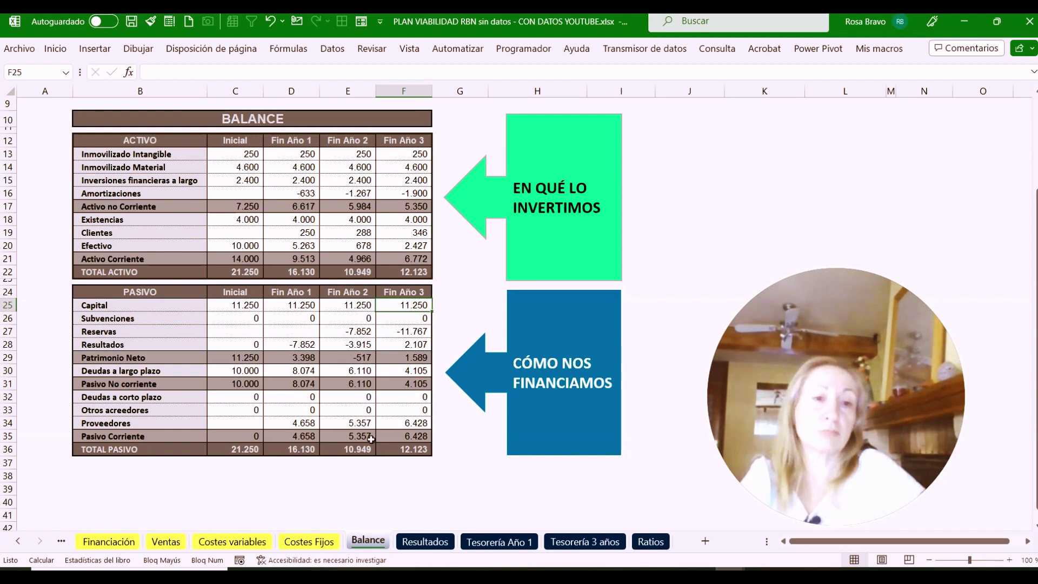
left_click(651, 542)
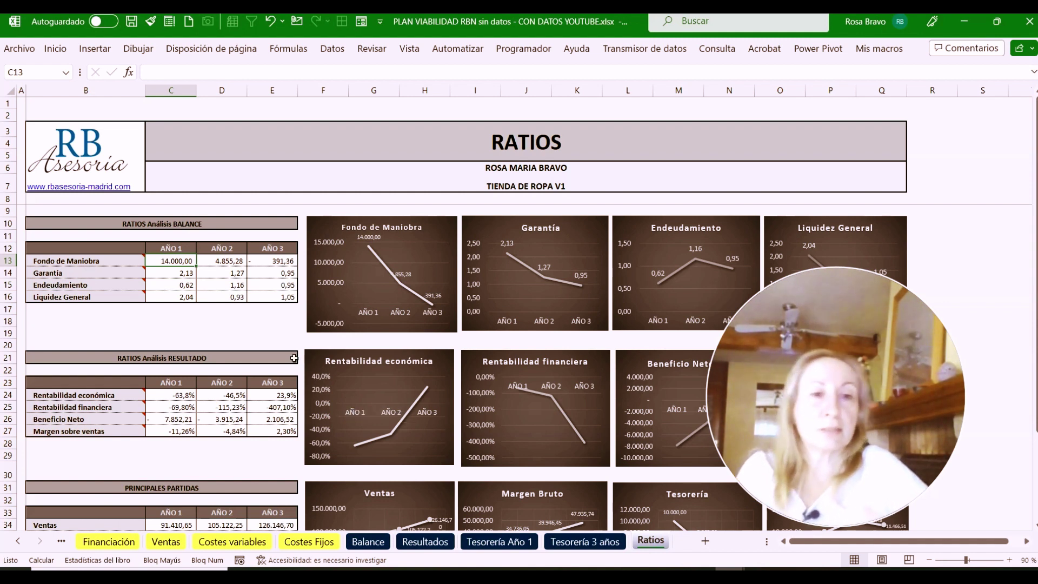
left_click(153, 273)
left_click(155, 285)
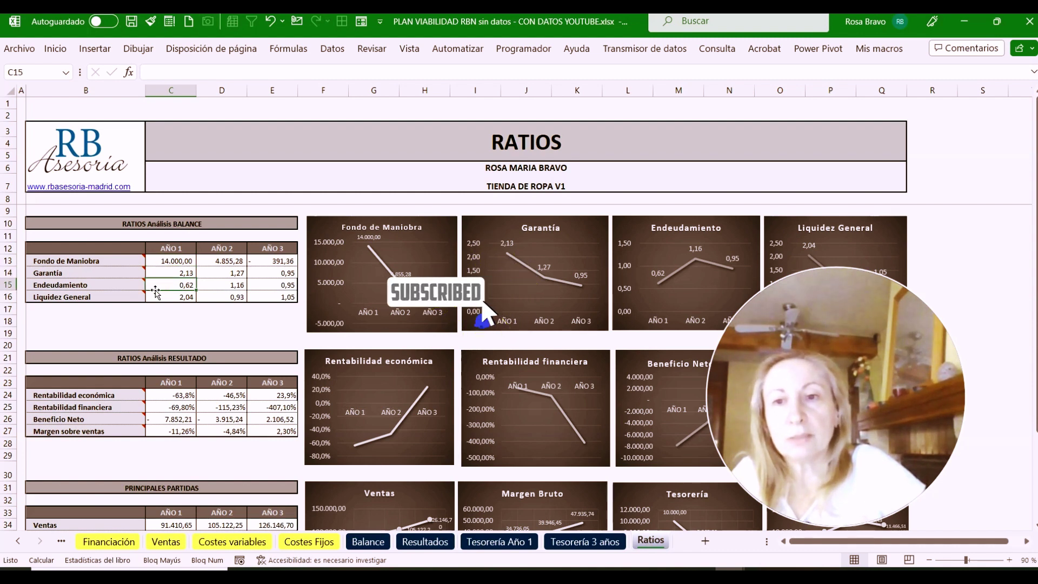
left_click(154, 297)
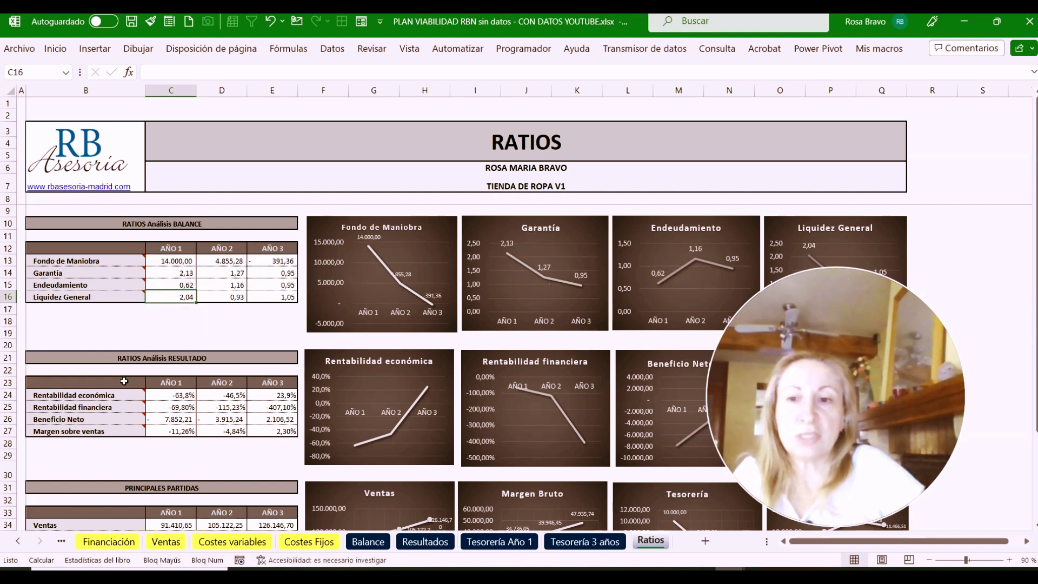
scroll(124, 382, "down", 1)
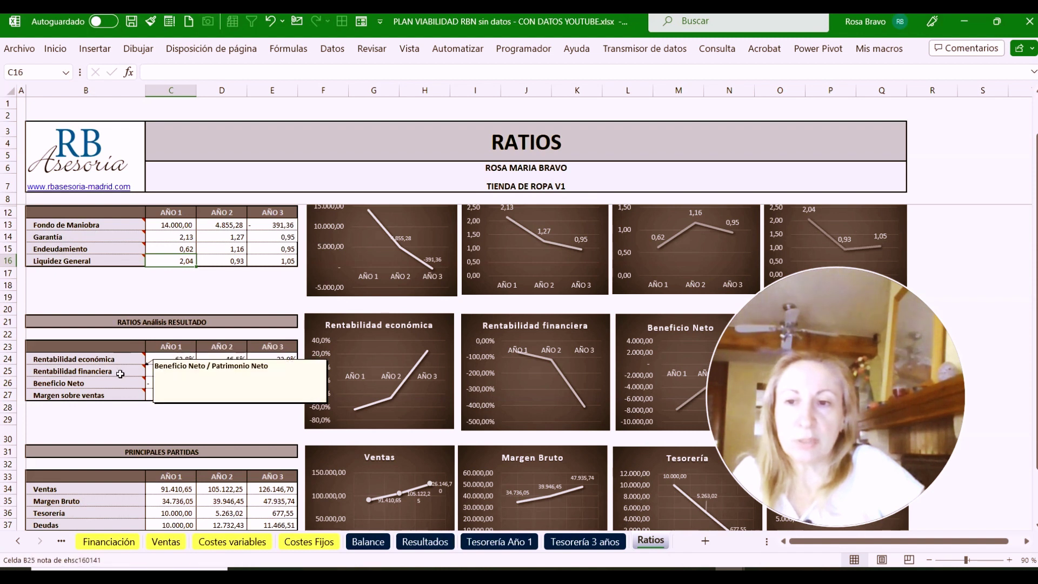
scroll(116, 389, "down", 1)
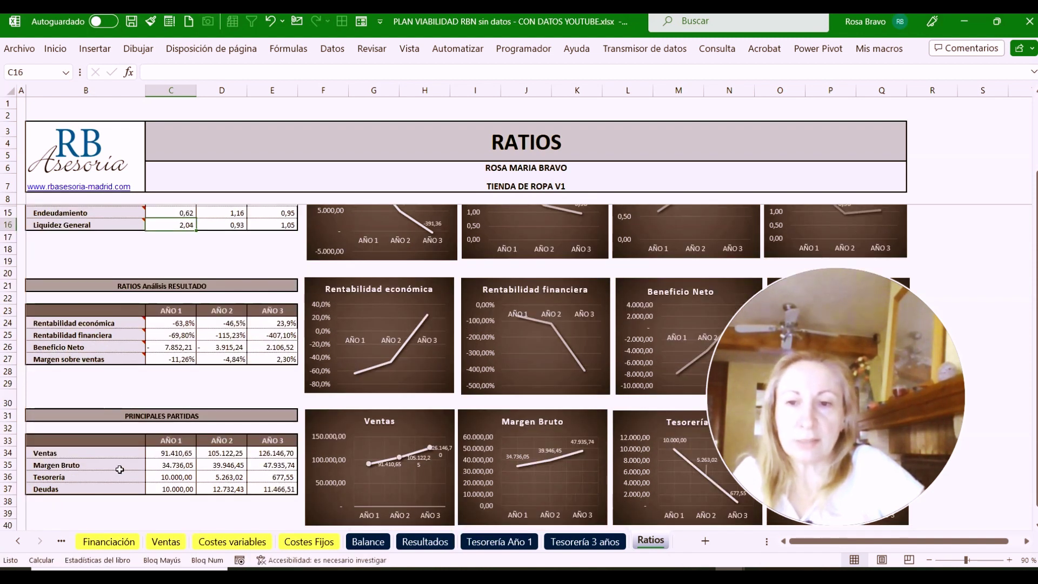
scroll(115, 447, "up", 2)
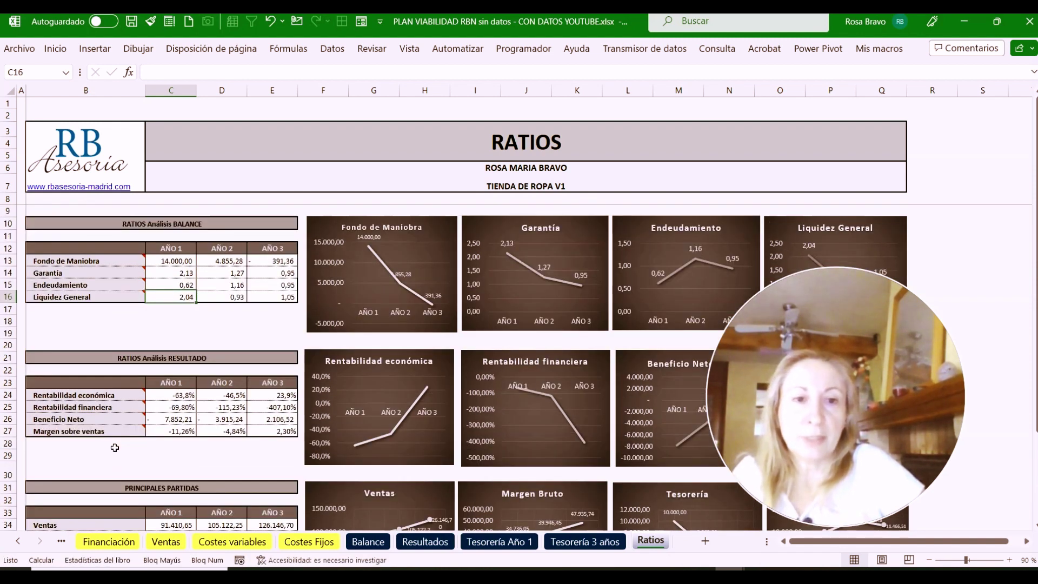
mouse_move(114, 416)
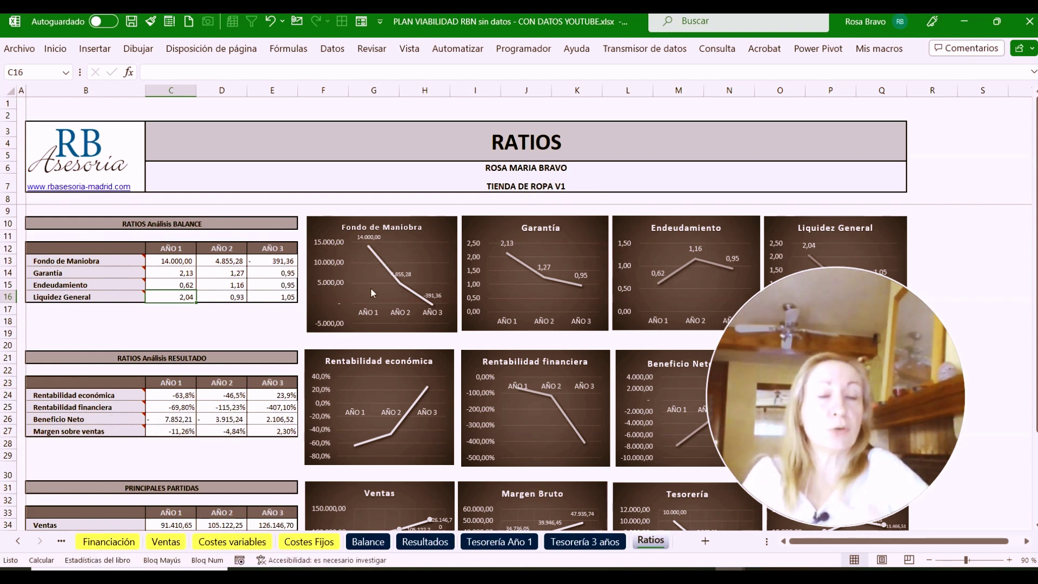
left_click_drag(812, 323, 184, 281)
scroll(669, 211, "down", 3)
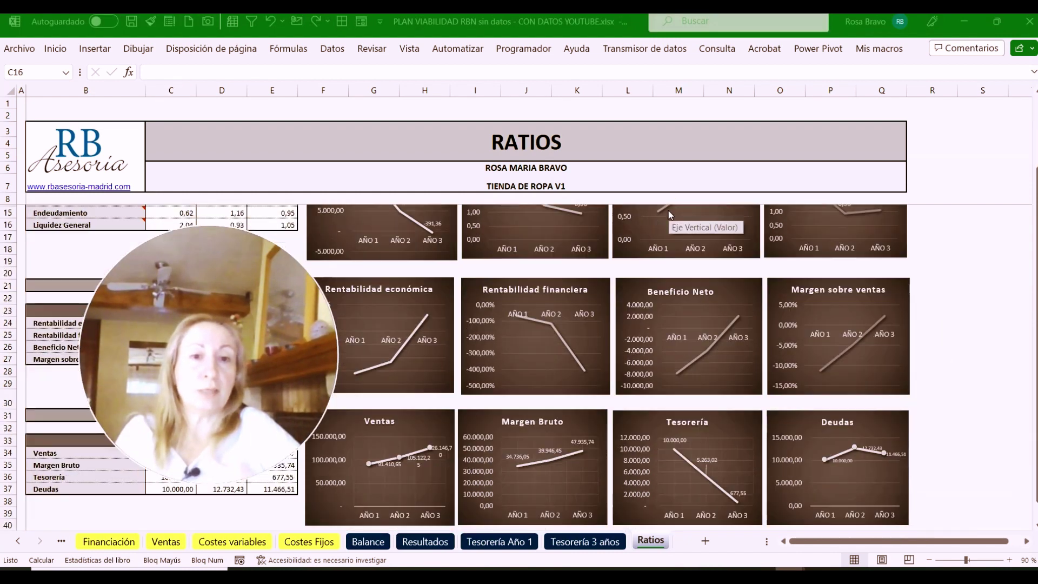
scroll(667, 211, "up", 3)
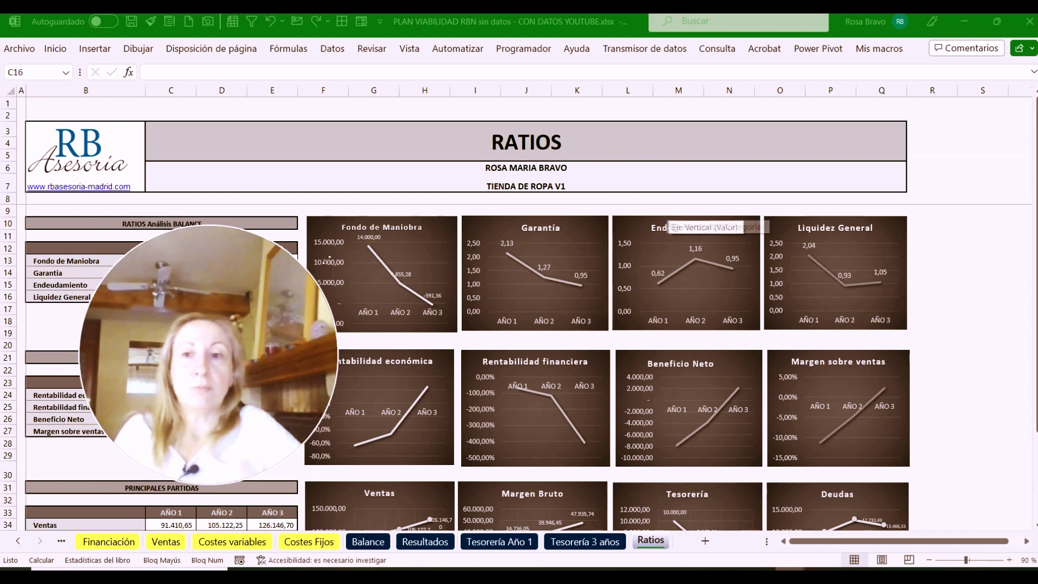
left_click_drag(214, 276, 867, 303)
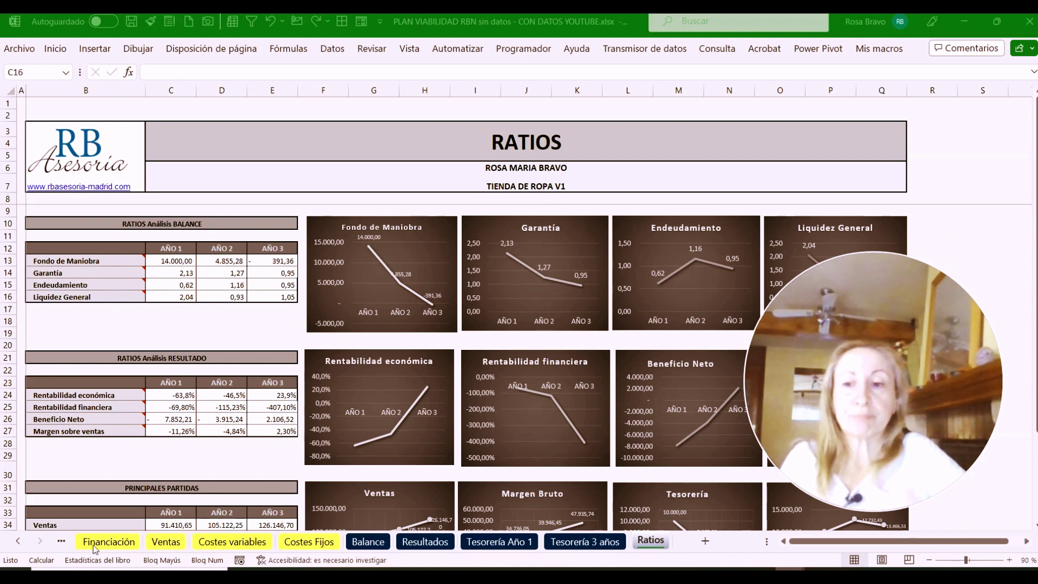
Review the Financiación, Ventas and Costes variables sheets twice, ending on Costes Fijos (1.500 € founder pay, 1.200 € rent)
left_click(20, 543)
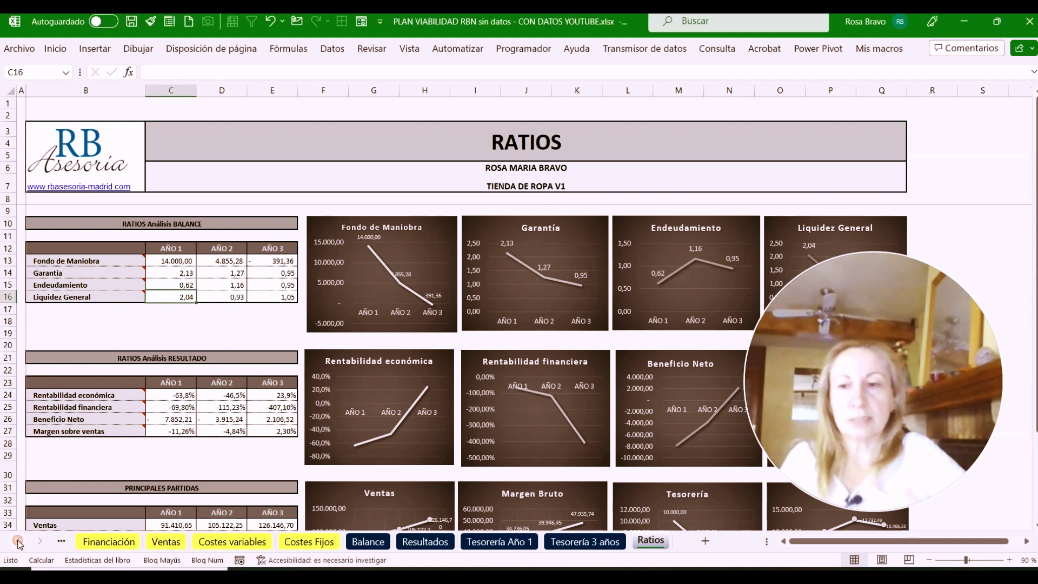
left_click(110, 542)
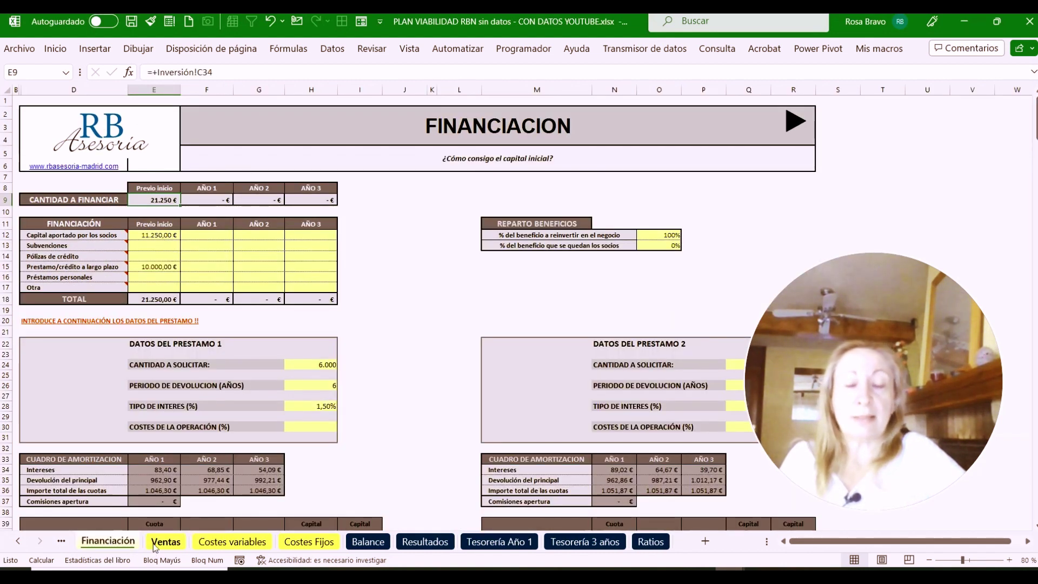
left_click(163, 542)
left_click(233, 541)
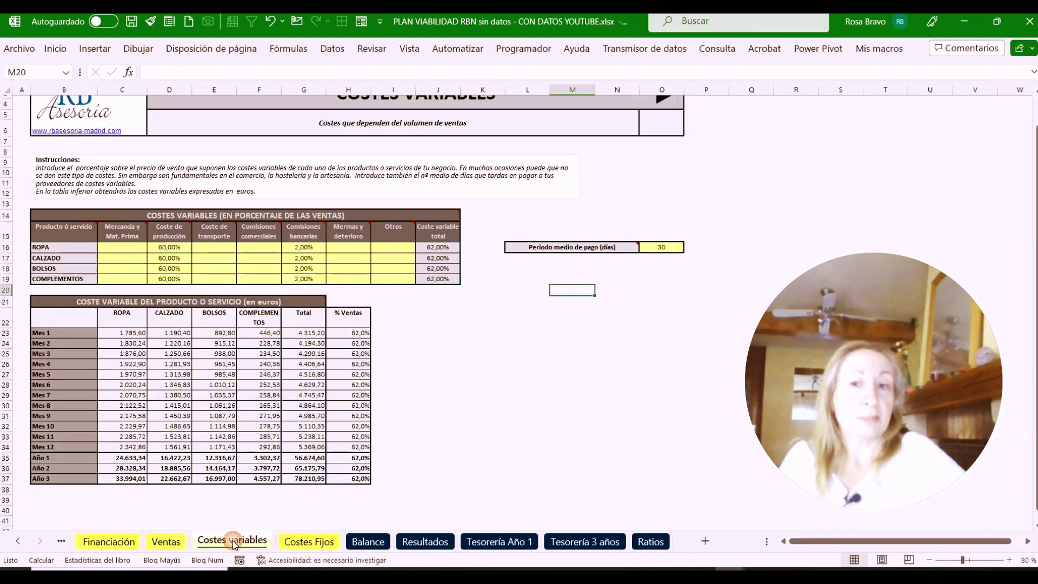
left_click(306, 542)
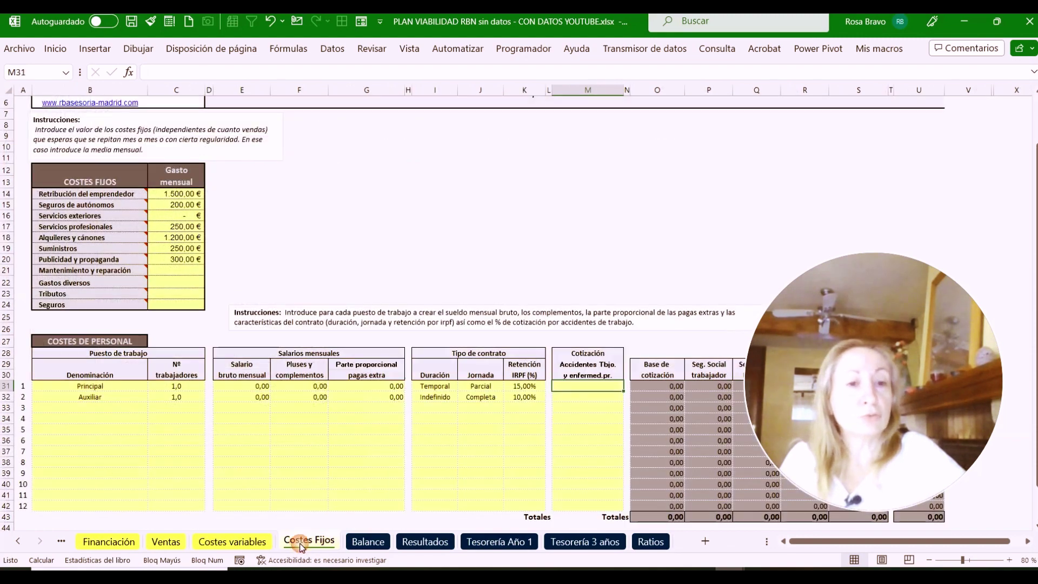
left_click(111, 541)
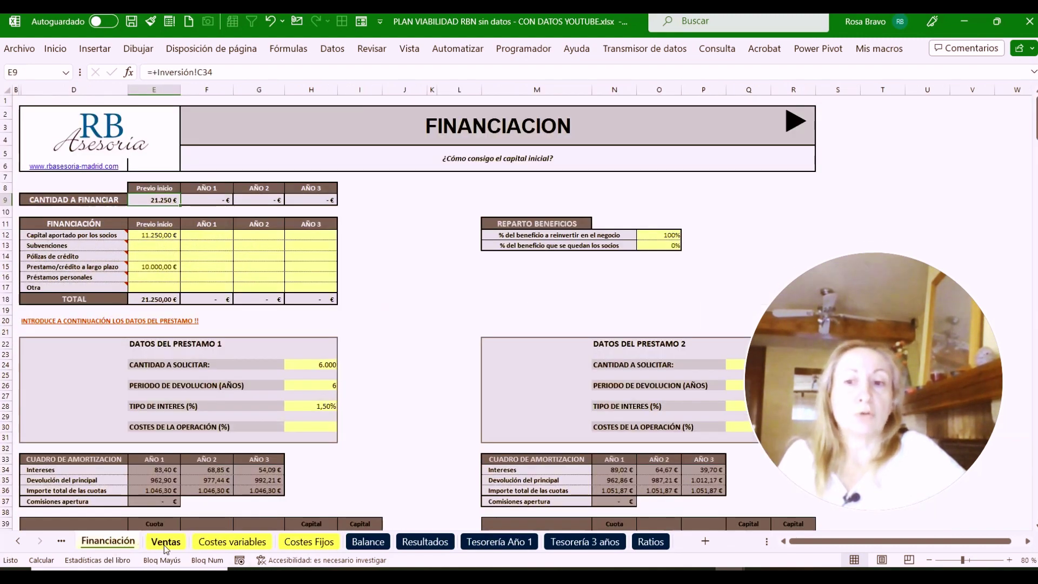
left_click(164, 543)
left_click(233, 542)
left_click(296, 541)
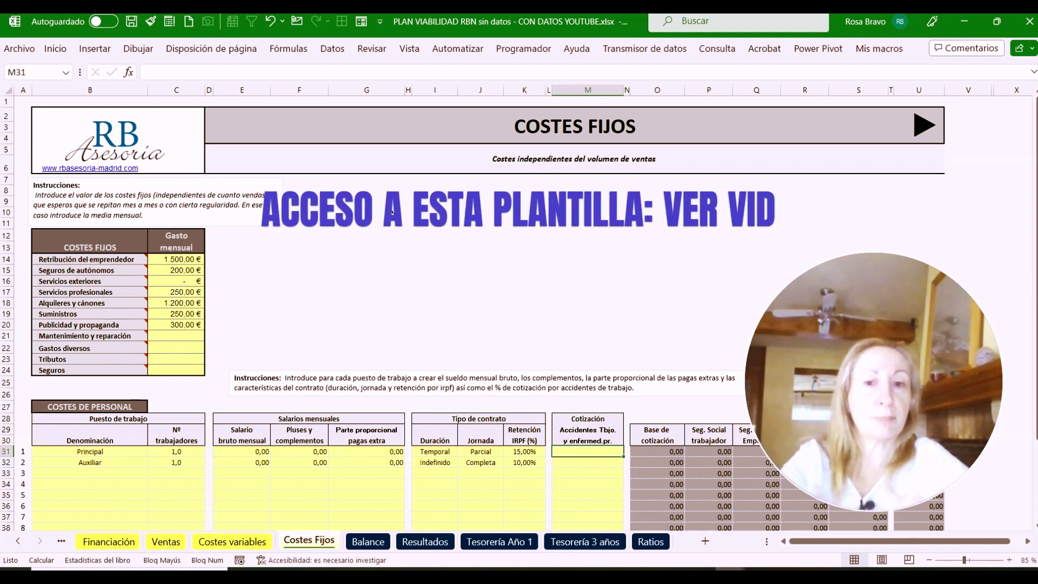
left_click(97, 453)
left_click(106, 462)
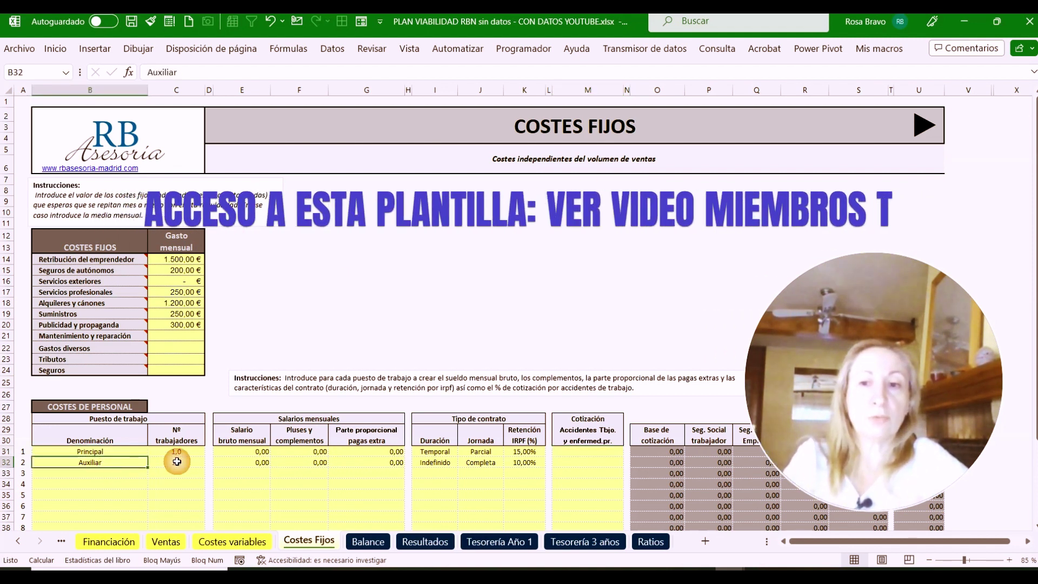
left_click(177, 460)
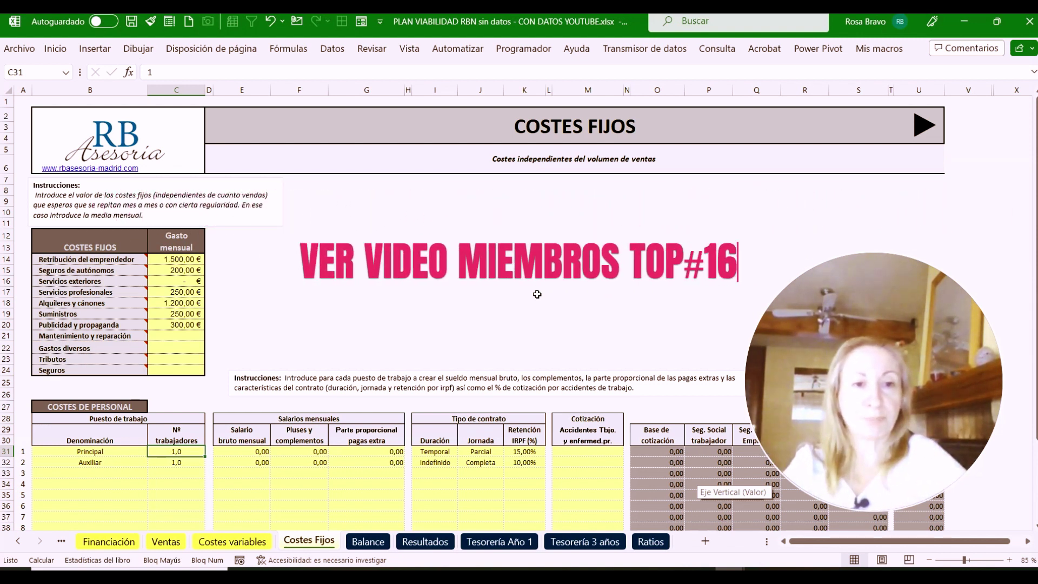
mouse_move(875, 334)
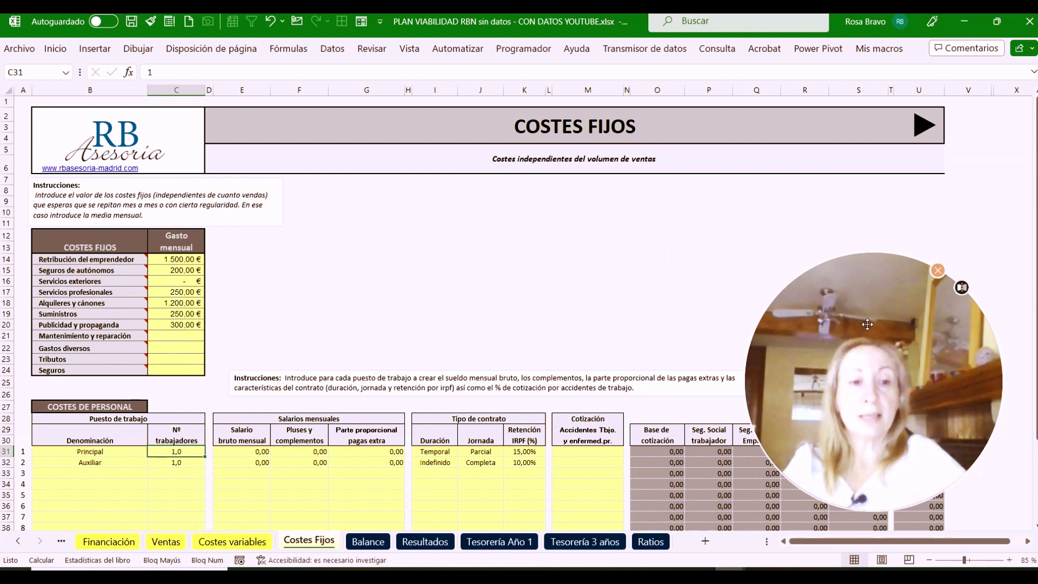